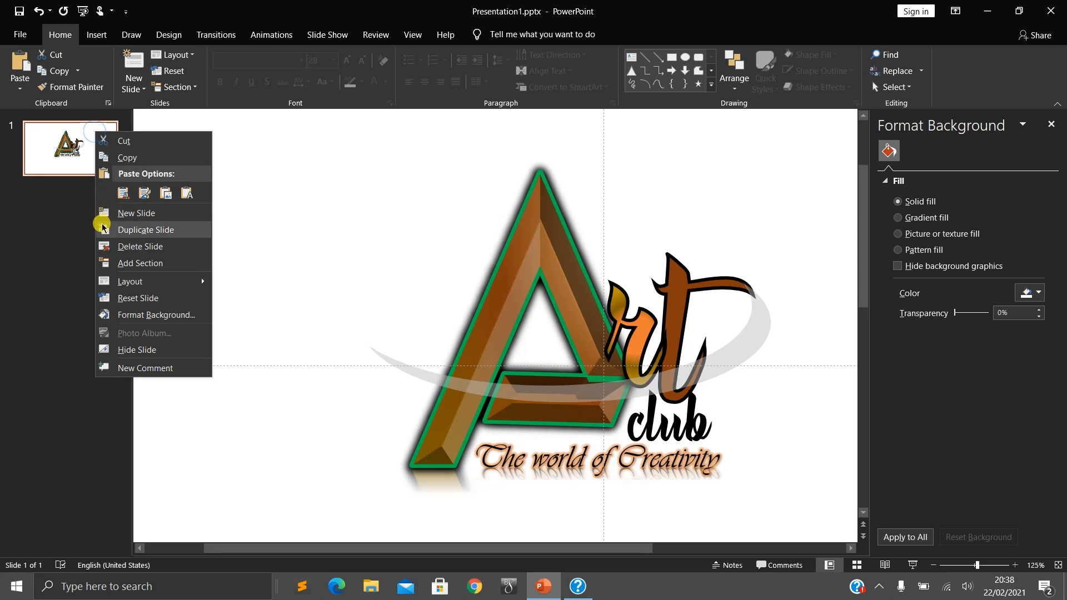
- Add a new slide after the logo slide and delete its title and content placeholders
left_click(125, 213)
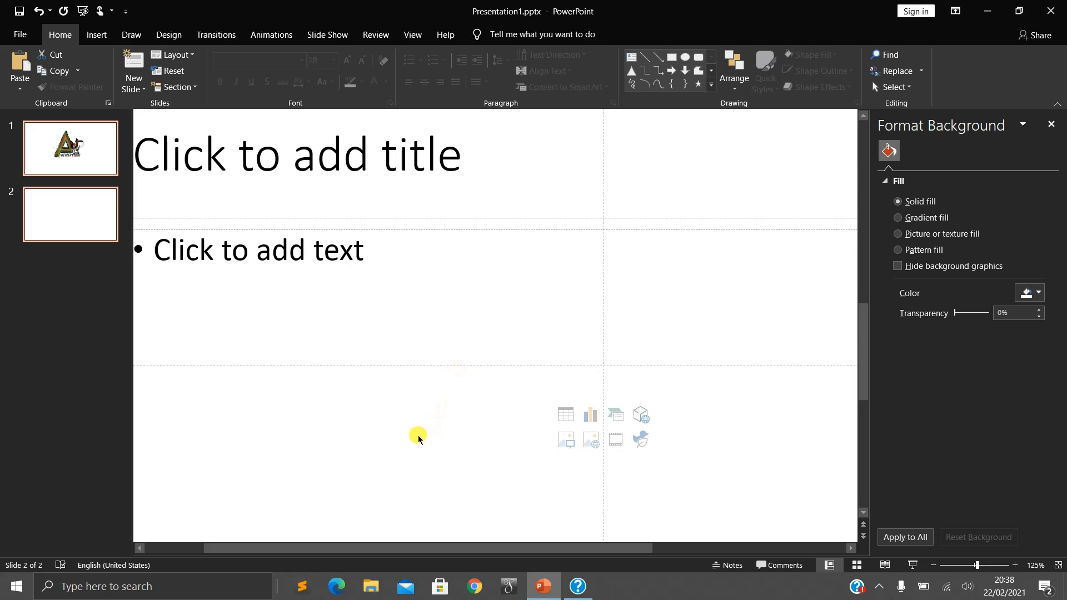
left_click(381, 422)
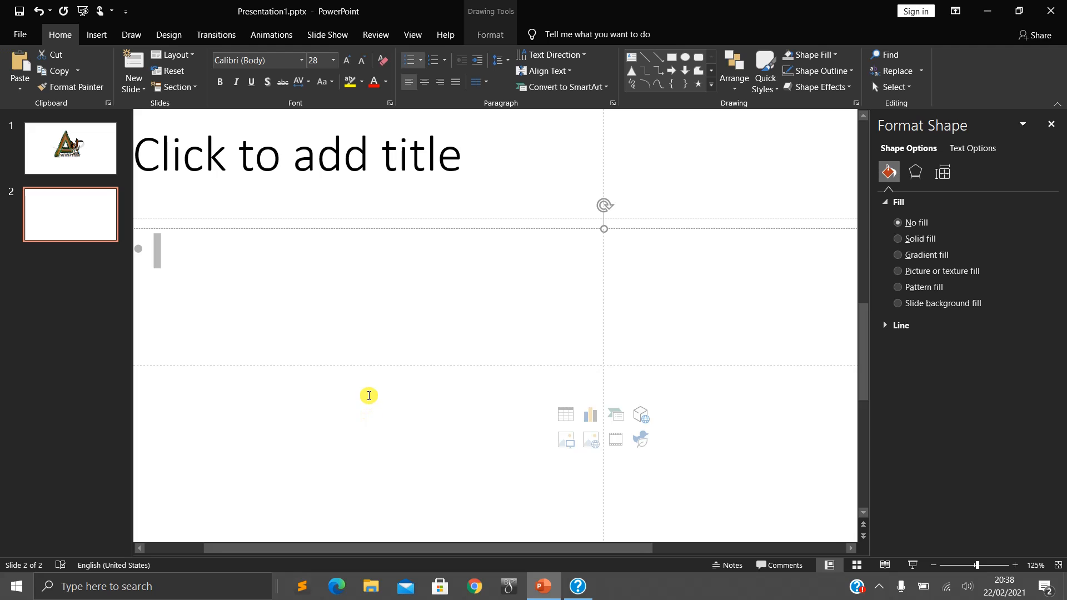
scroll(330, 369, "down", 5)
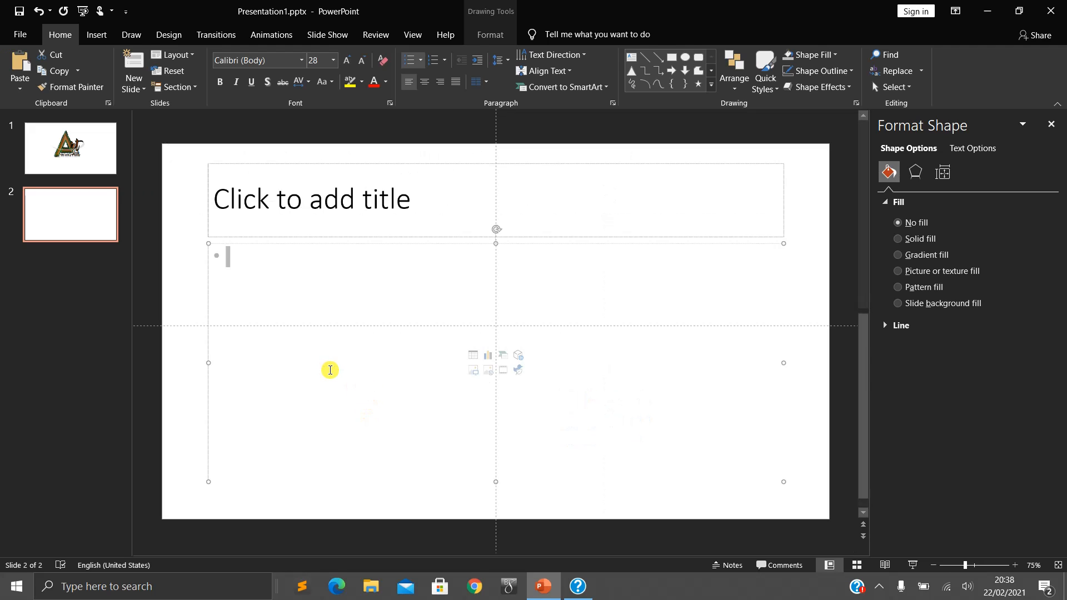
left_click(183, 238)
key("ctrl+a")
key("Delete")
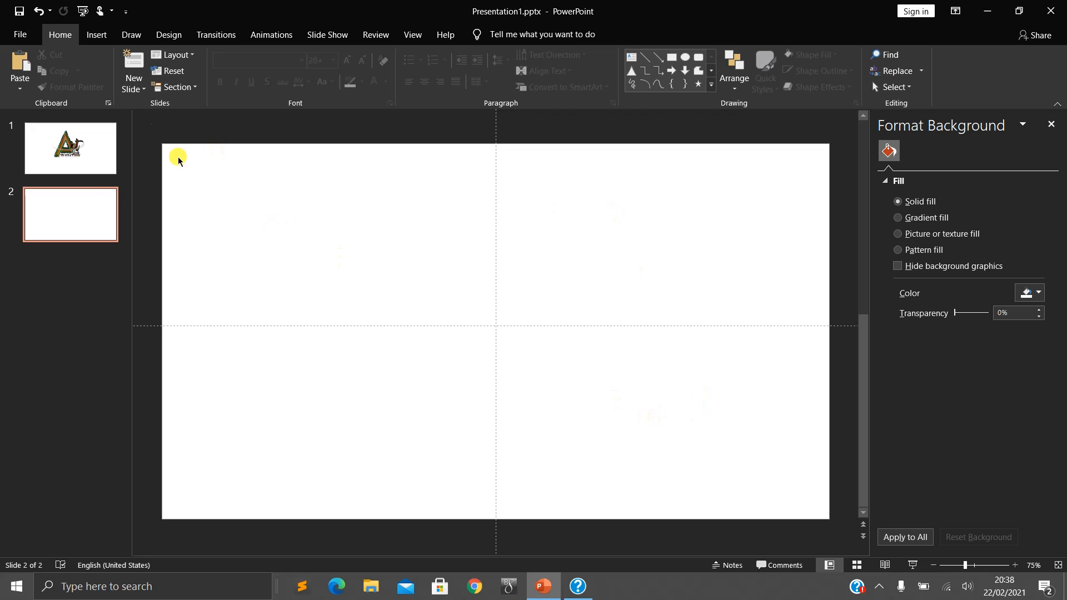
- Draw an isosceles triangle about 11.3 cm high and 10.8 cm wide, centred on the slide's vertical guide
left_click(97, 36)
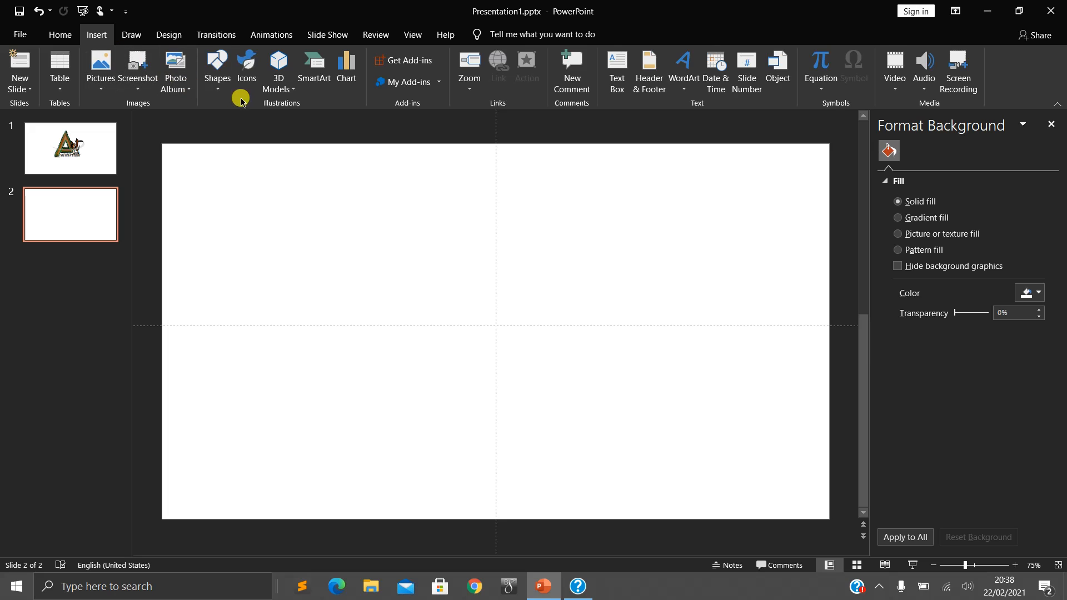
left_click(220, 92)
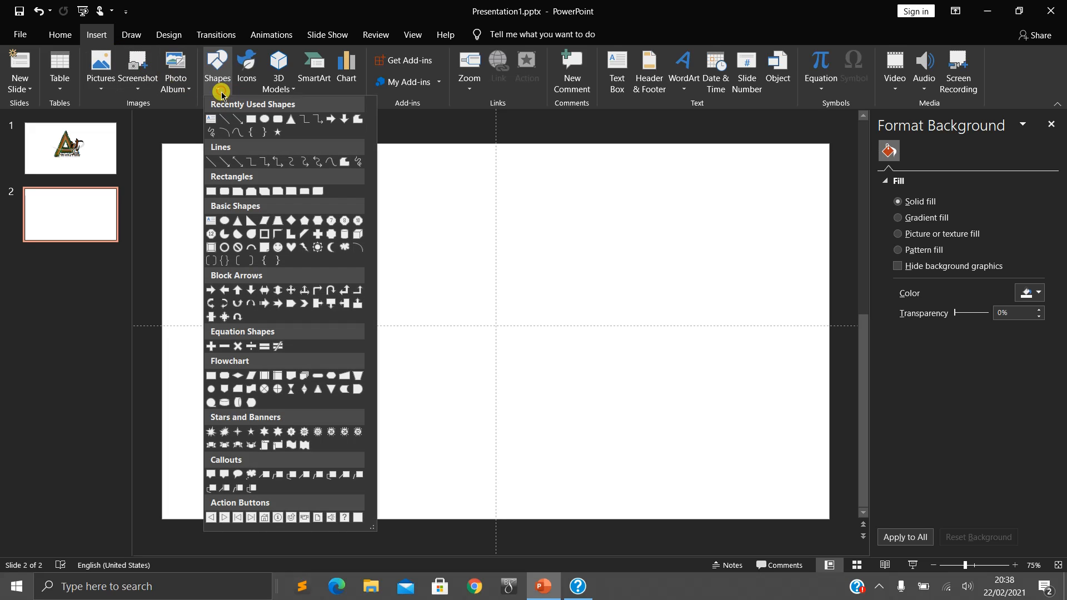
left_click(292, 122)
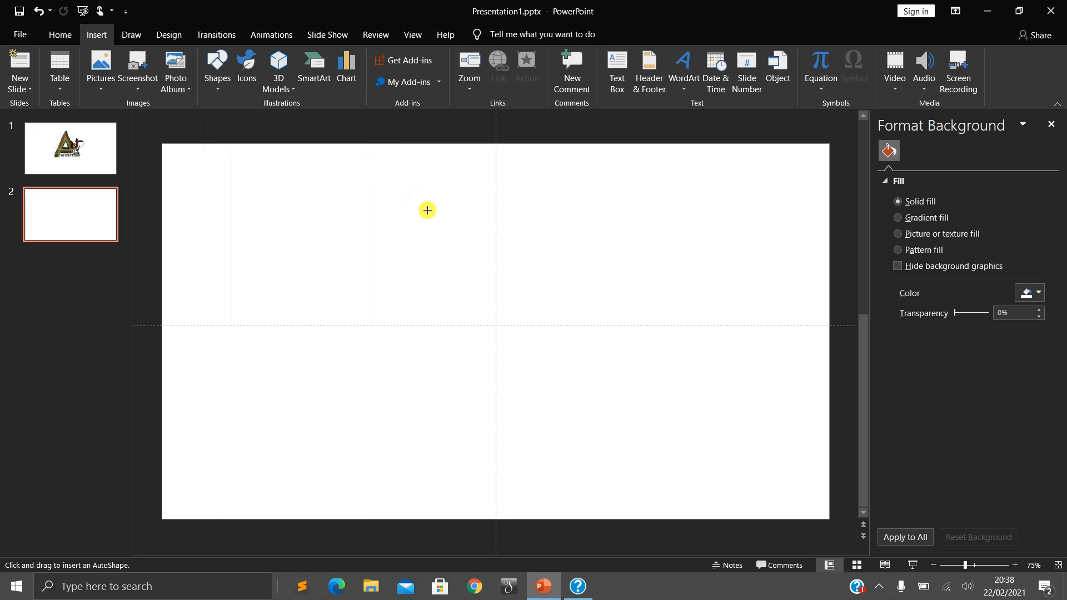
left_click_drag(426, 206, 482, 406)
left_click_drag(533, 351, 486, 341)
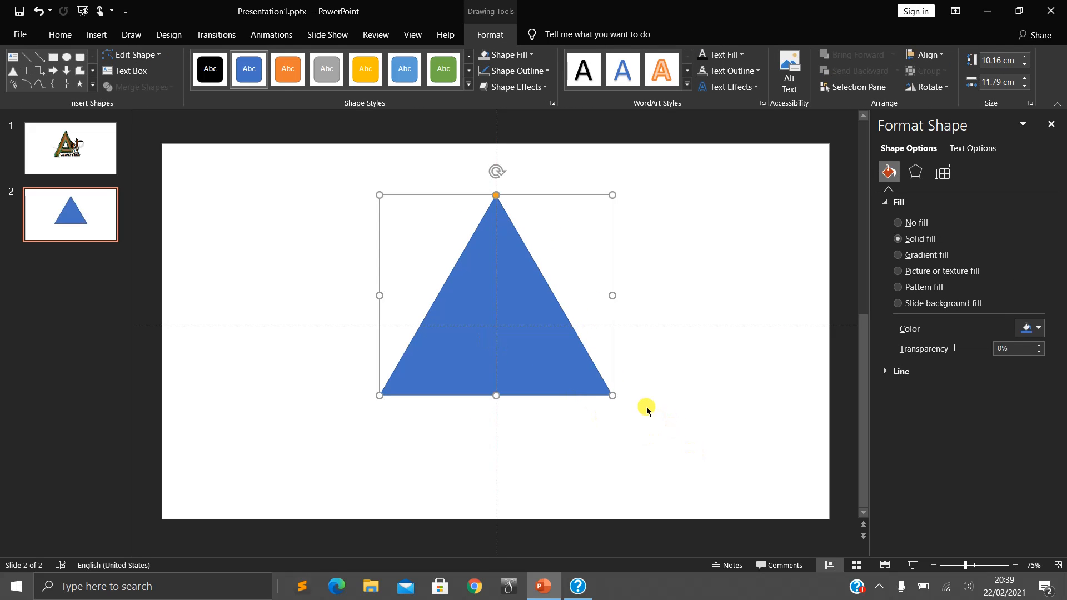
left_click_drag(614, 397, 591, 418)
left_click_drag(516, 357, 526, 369)
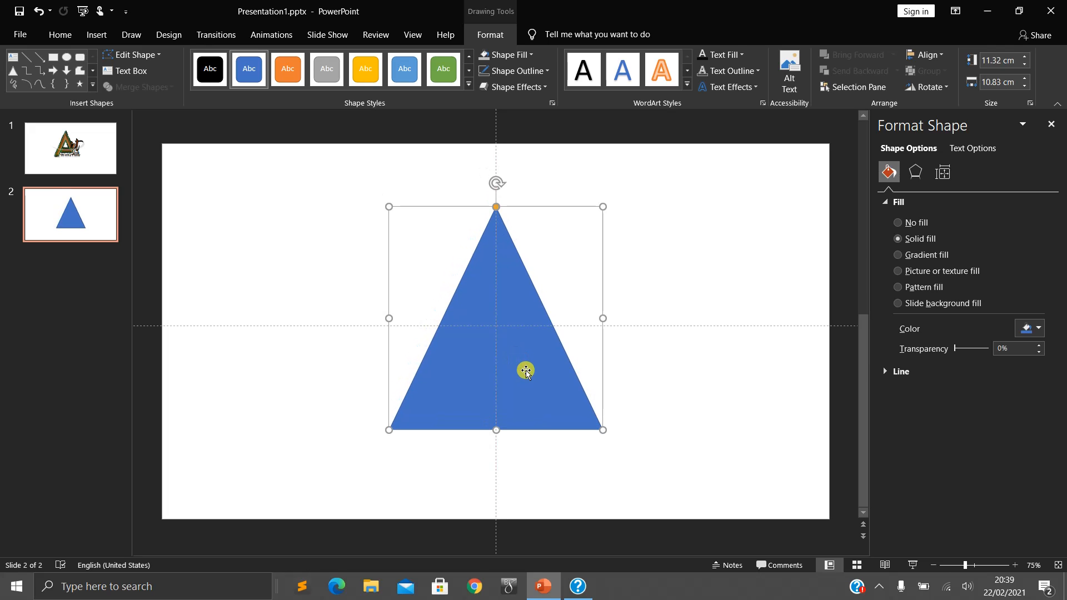
- Duplicate the triangle, align the copy straight below so it overlaps the original, and compare the arrangement with the logo on slide 1
key("ctrl+d")
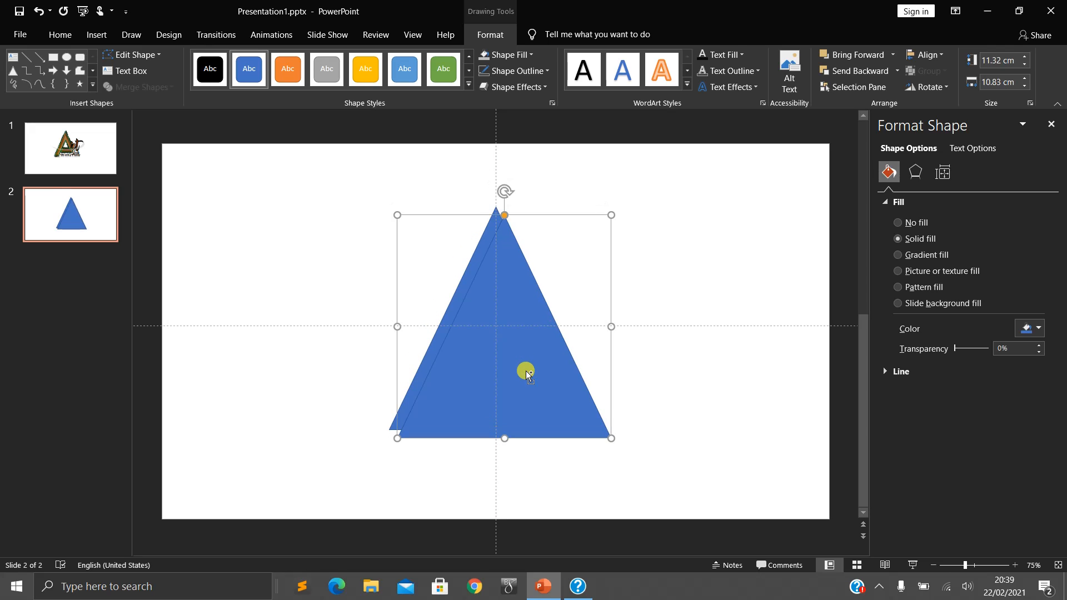
left_click_drag(526, 371, 512, 419)
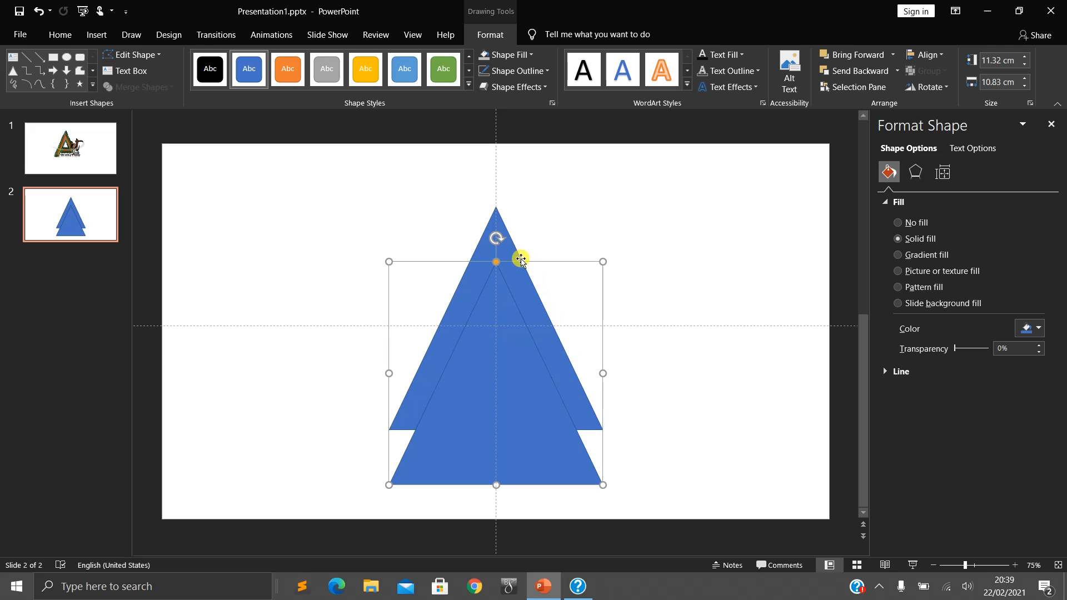
left_click(68, 147)
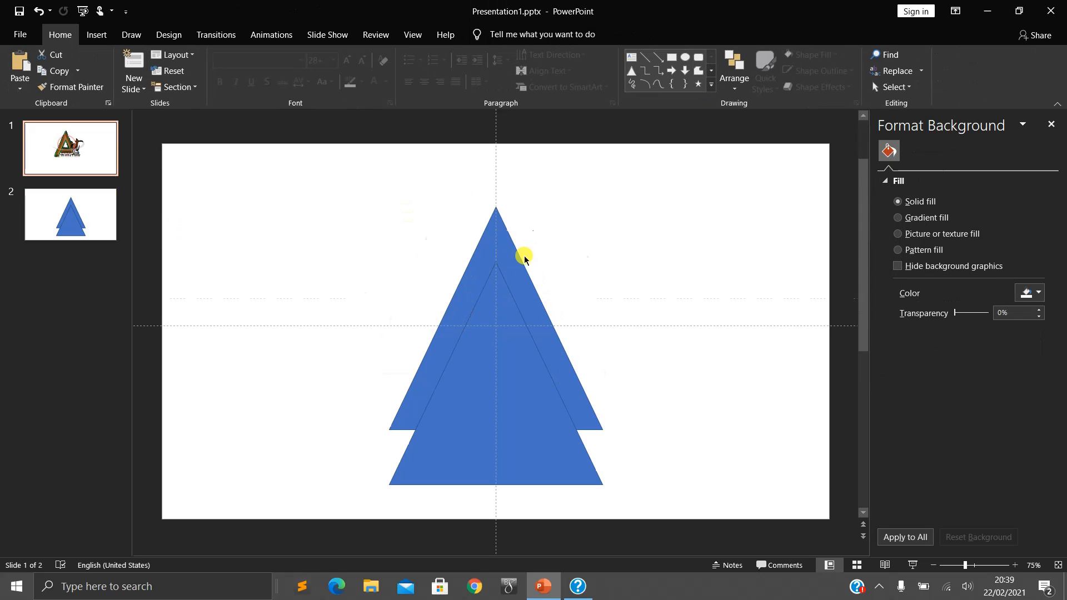
scroll(498, 261, "up", 5)
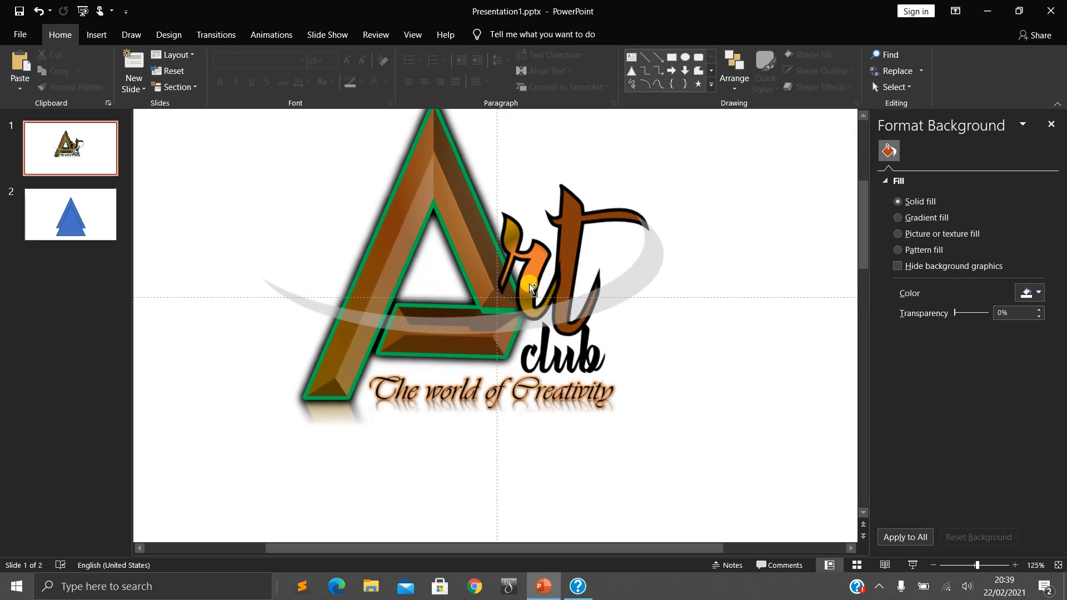
scroll(450, 215, "up", 1)
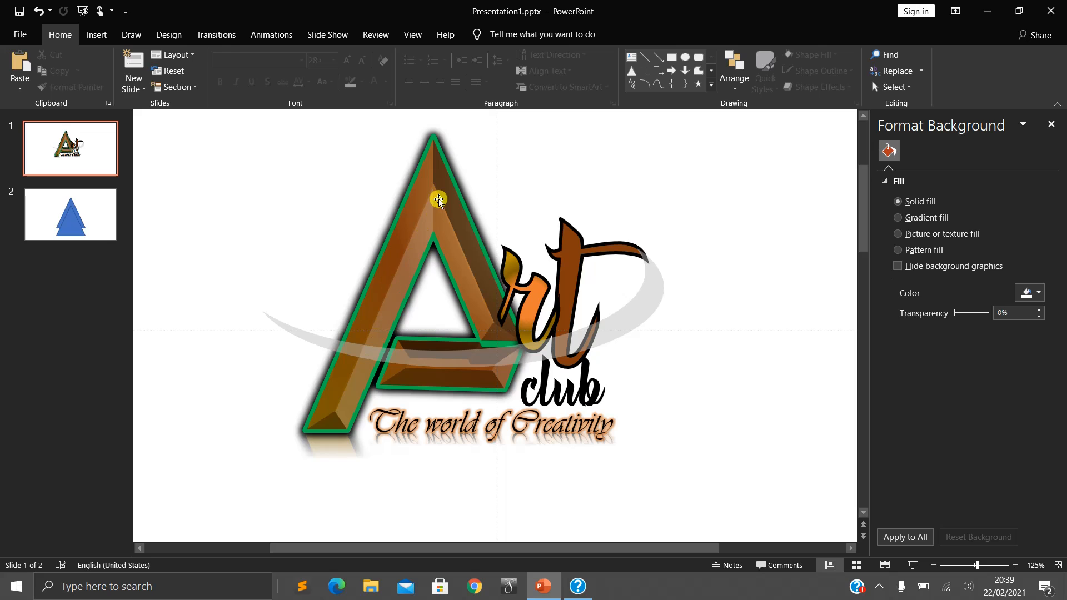
left_click(100, 210)
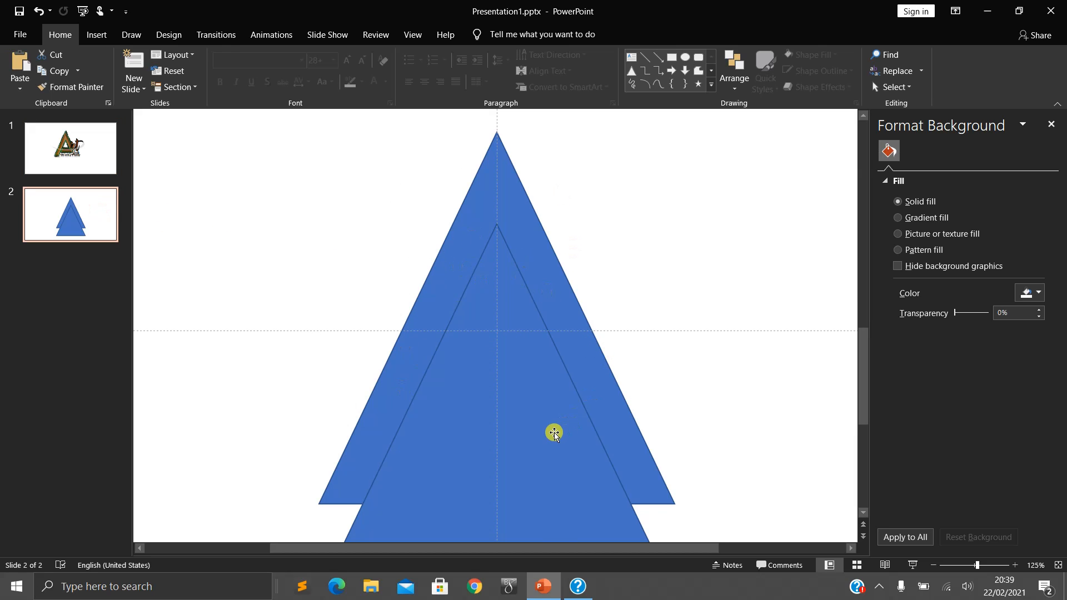
- Split the two overlapping triangles into separate pieces with the Fragment merge operation
scroll(690, 338, "down", 4)
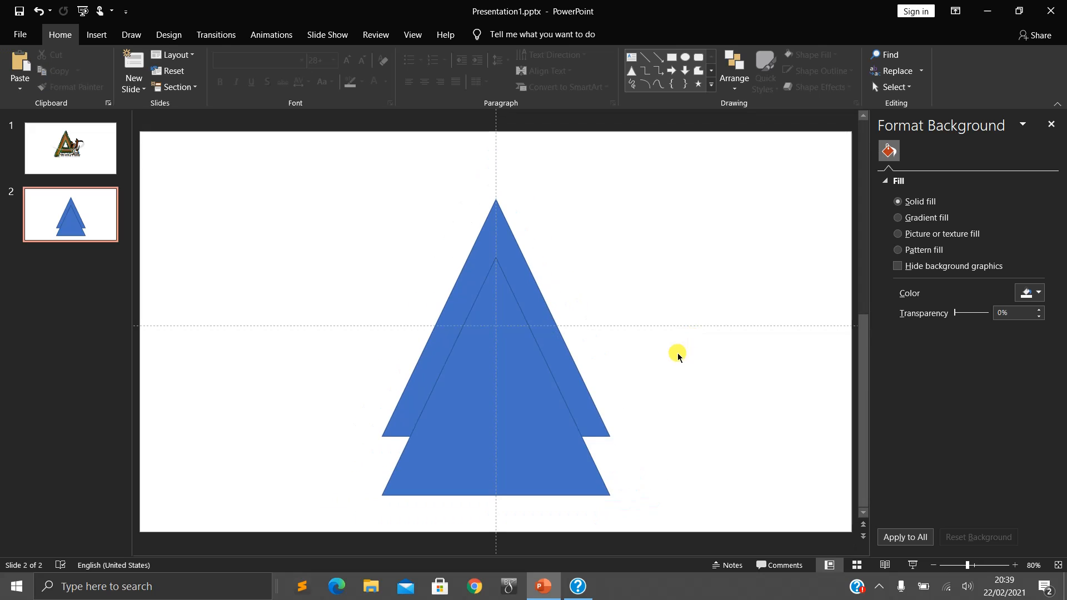
key("ctrl+a")
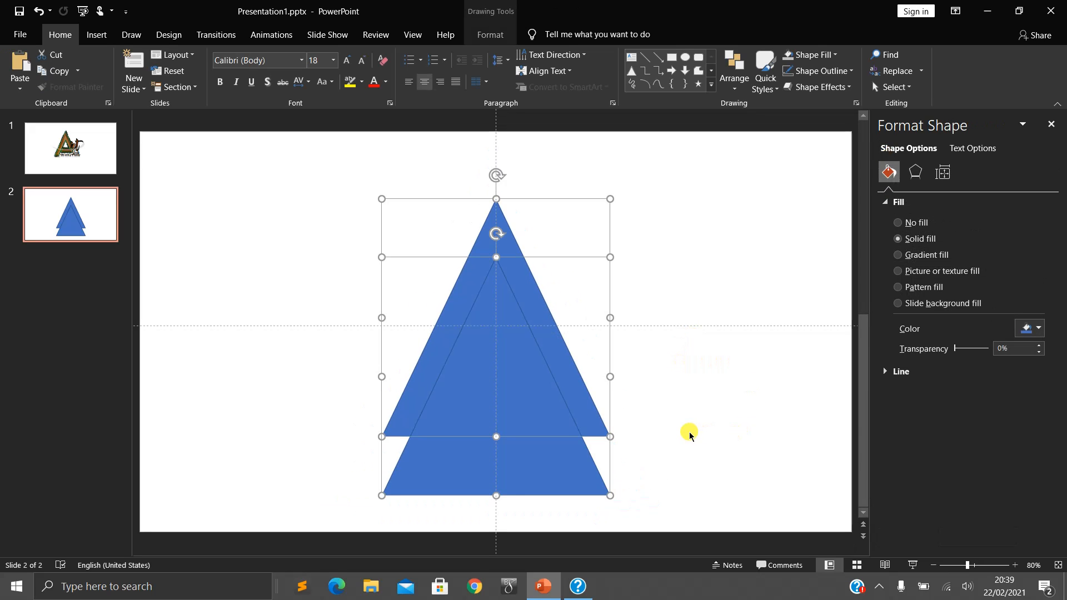
left_click(488, 38)
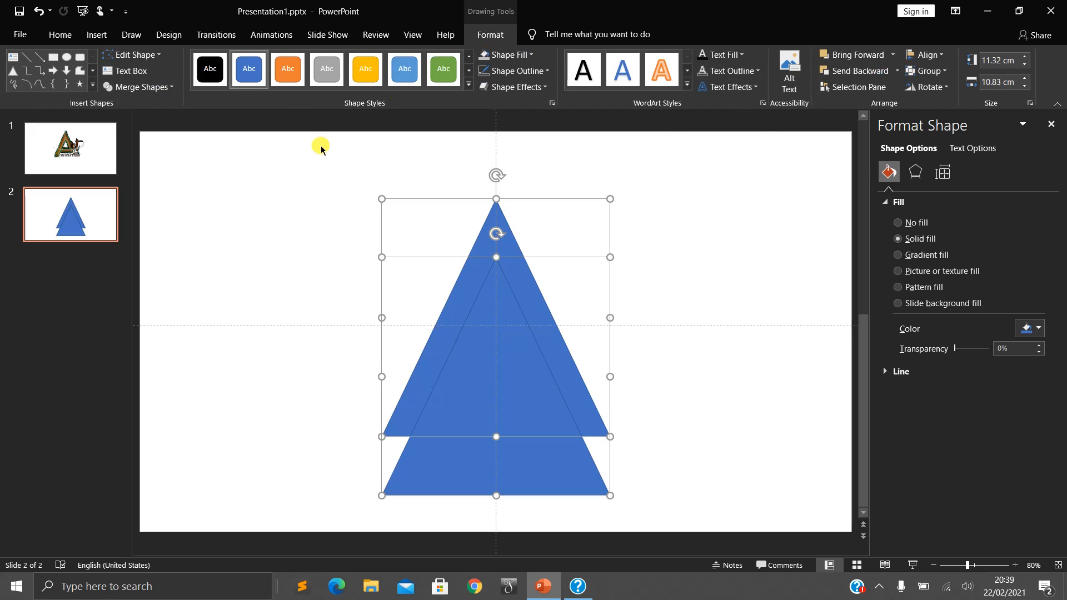
left_click(172, 87)
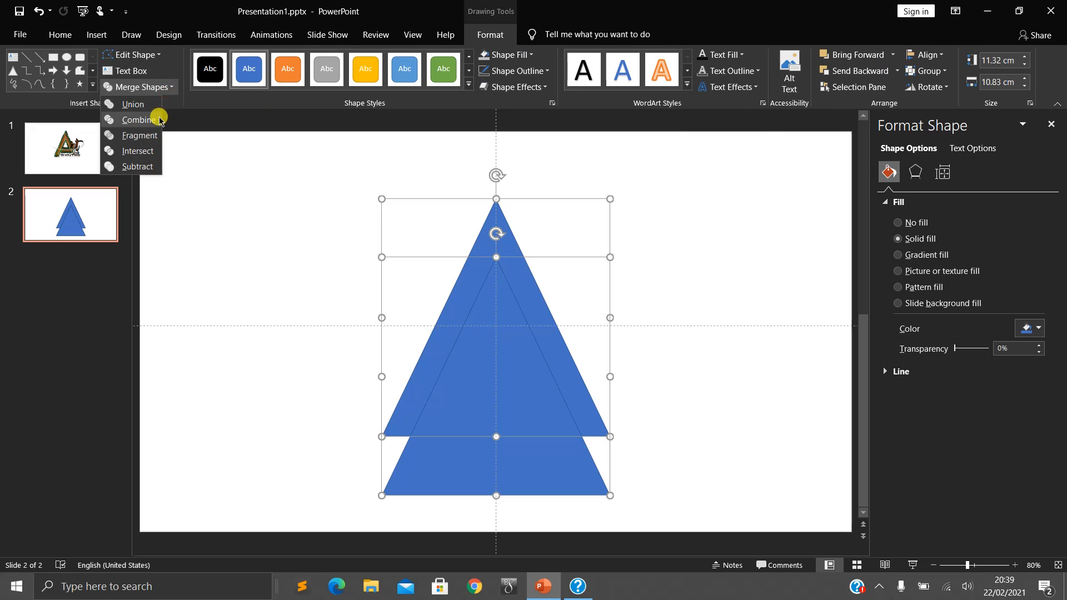
left_click(151, 140)
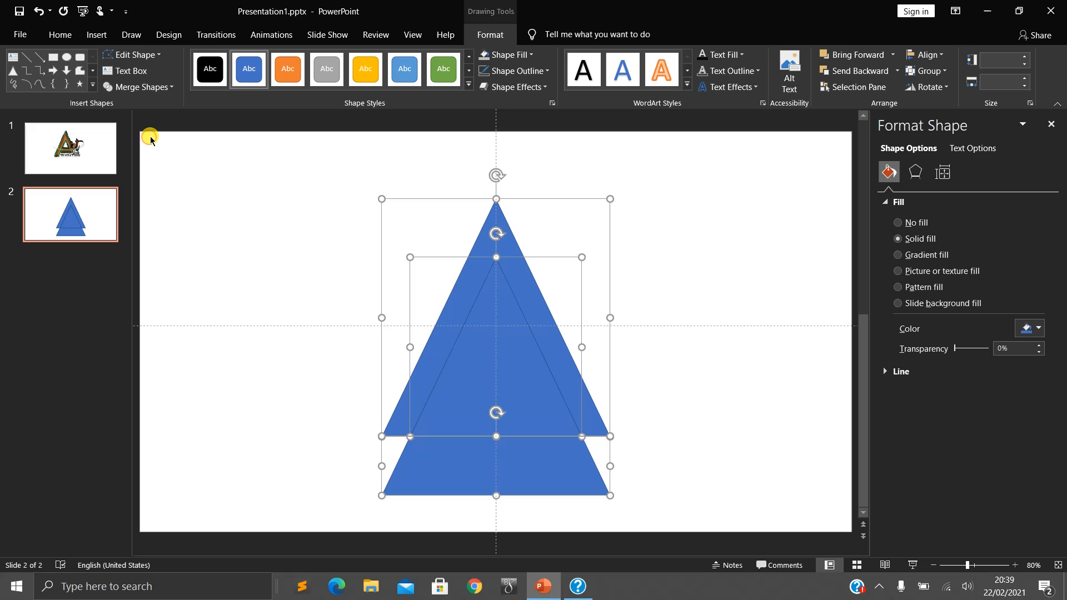
left_click(293, 240)
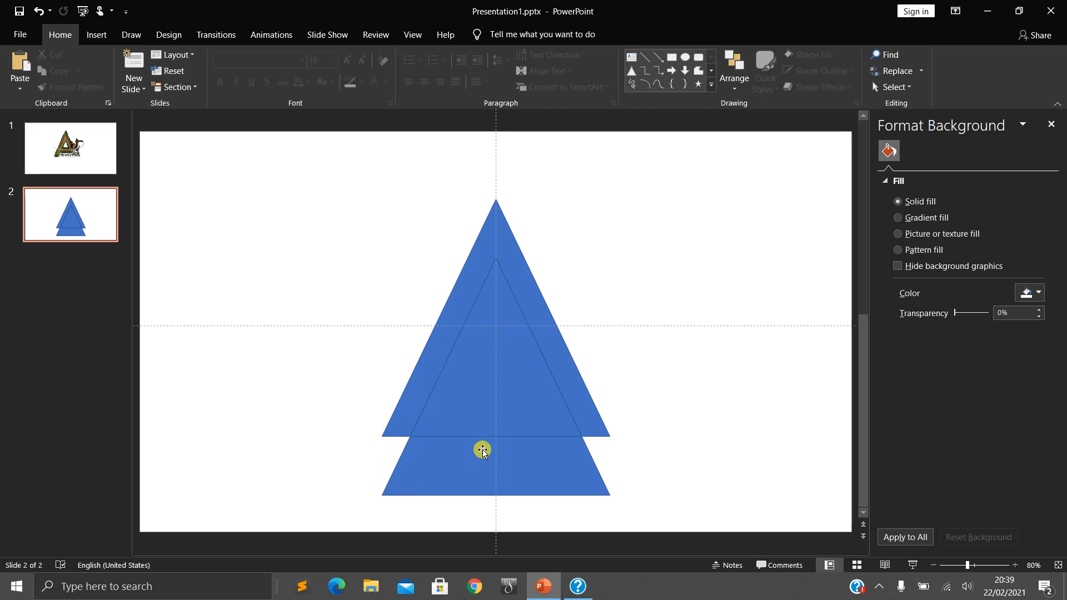
- Separate the fragments by moving the inner triangle right, the base trapezoid down and left, and the inverted V up and left
left_click_drag(490, 362, 702, 321)
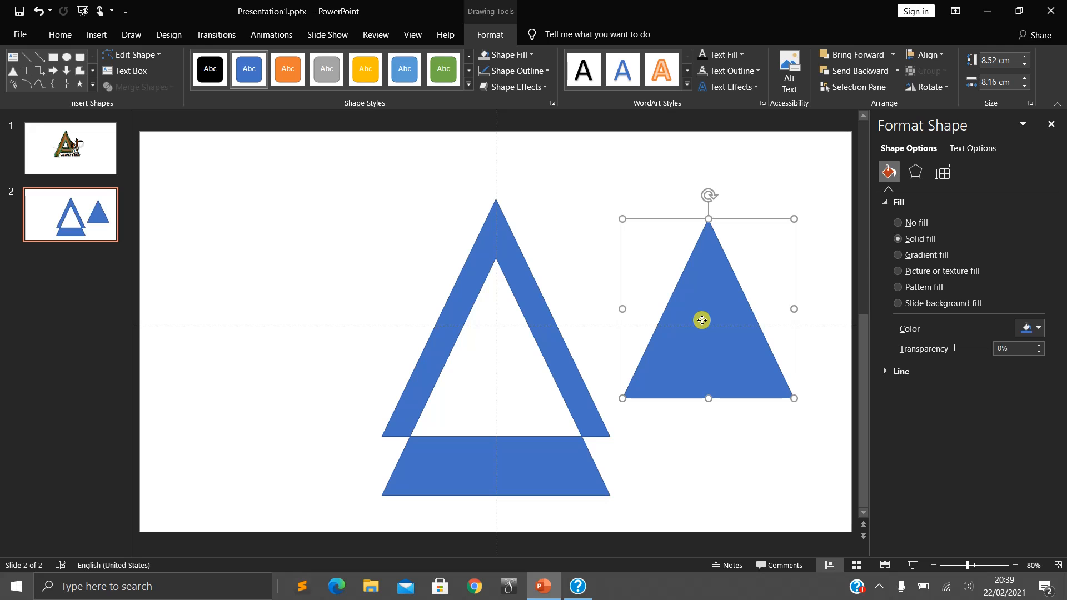
left_click_drag(538, 462, 411, 502)
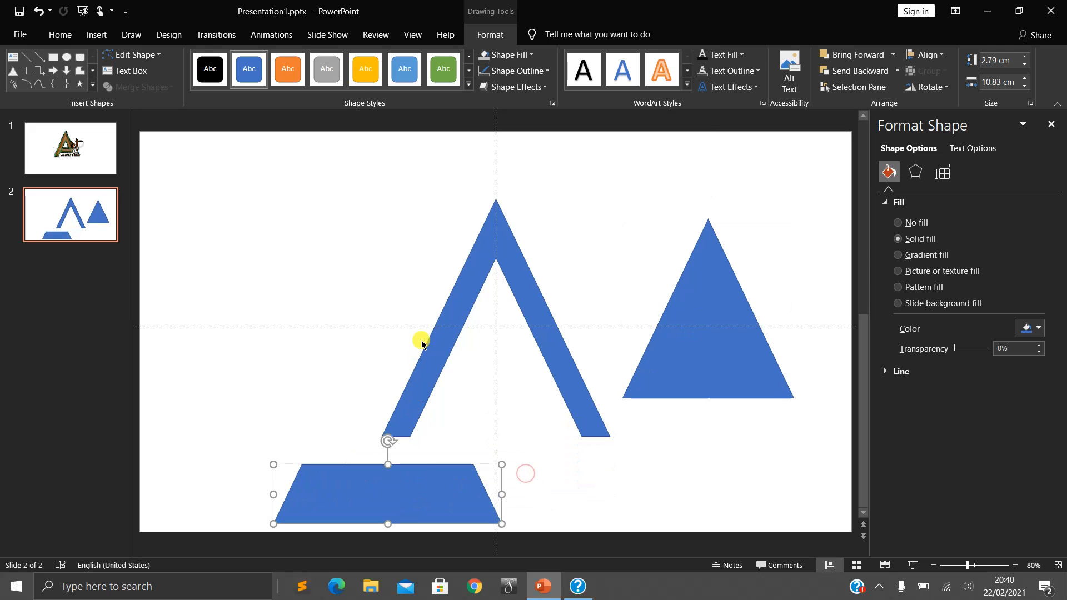
left_click(431, 322)
left_click(452, 309)
left_click_drag(452, 308, 403, 281)
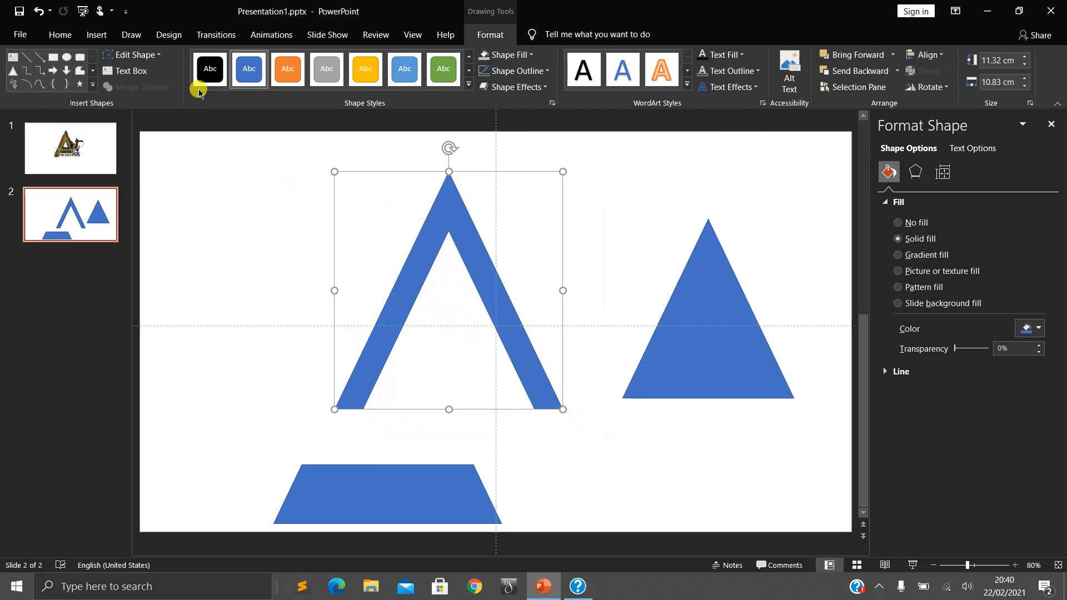
- Check the reference logo on slide 1, and delete the inner triangle and the trapezoid from slide 2
left_click(79, 161)
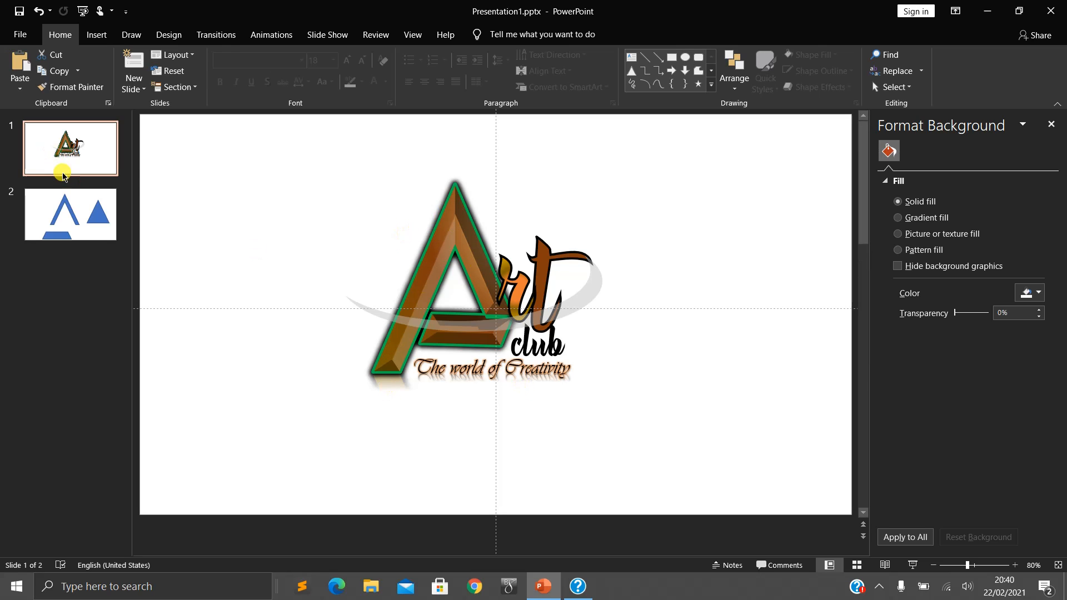
left_click(75, 221)
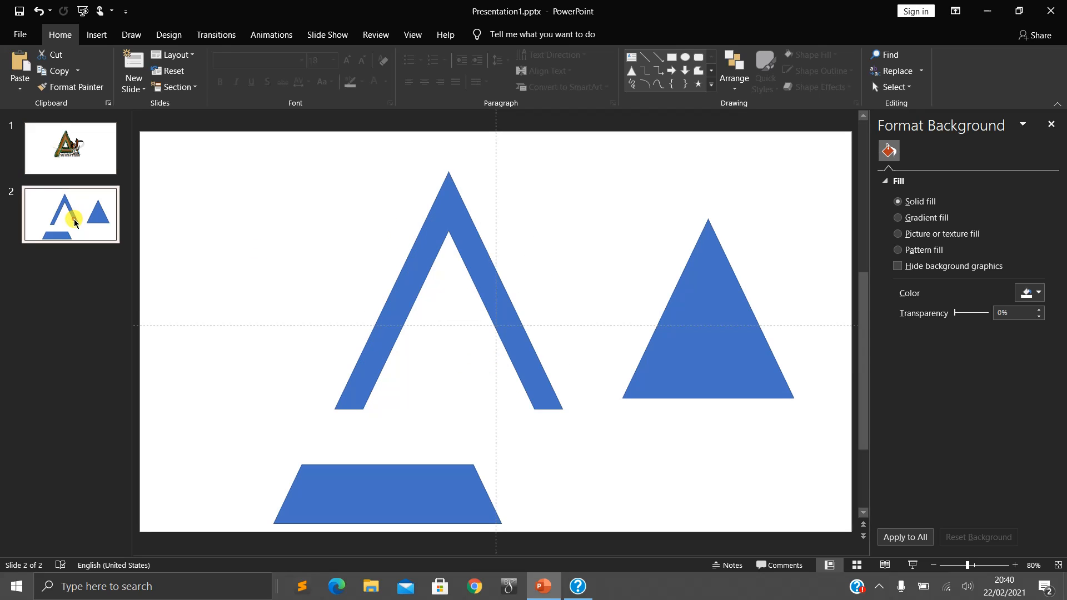
left_click(689, 311)
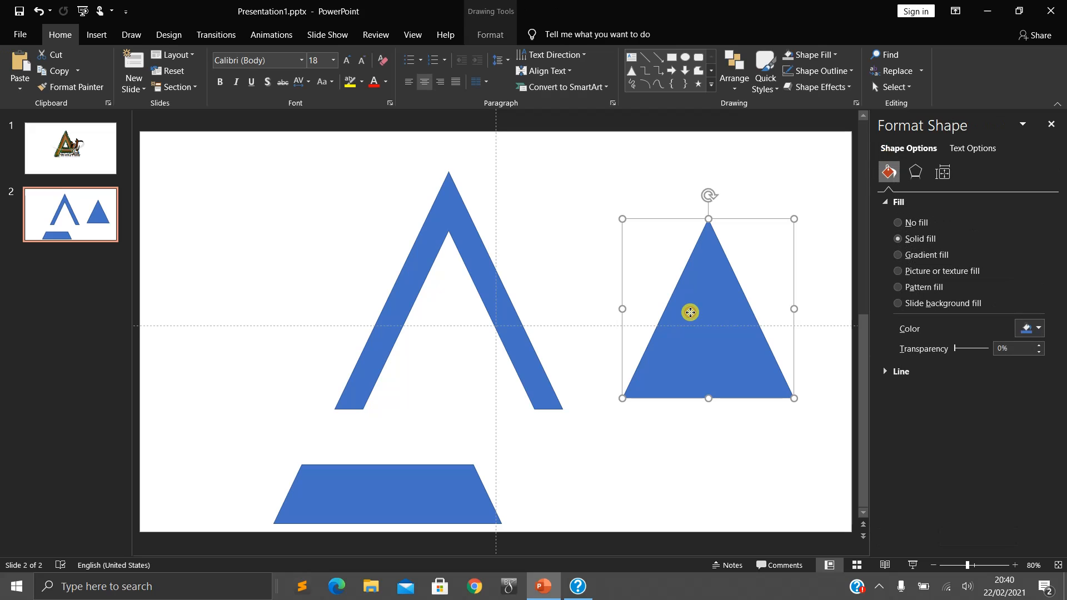
key("Delete")
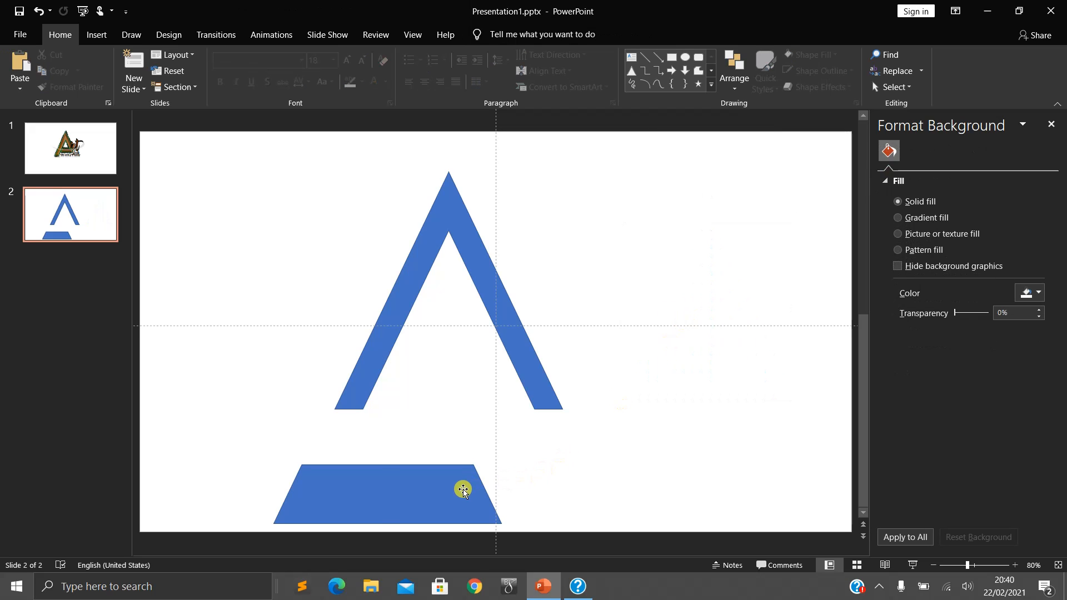
left_click(463, 490)
key("Delete")
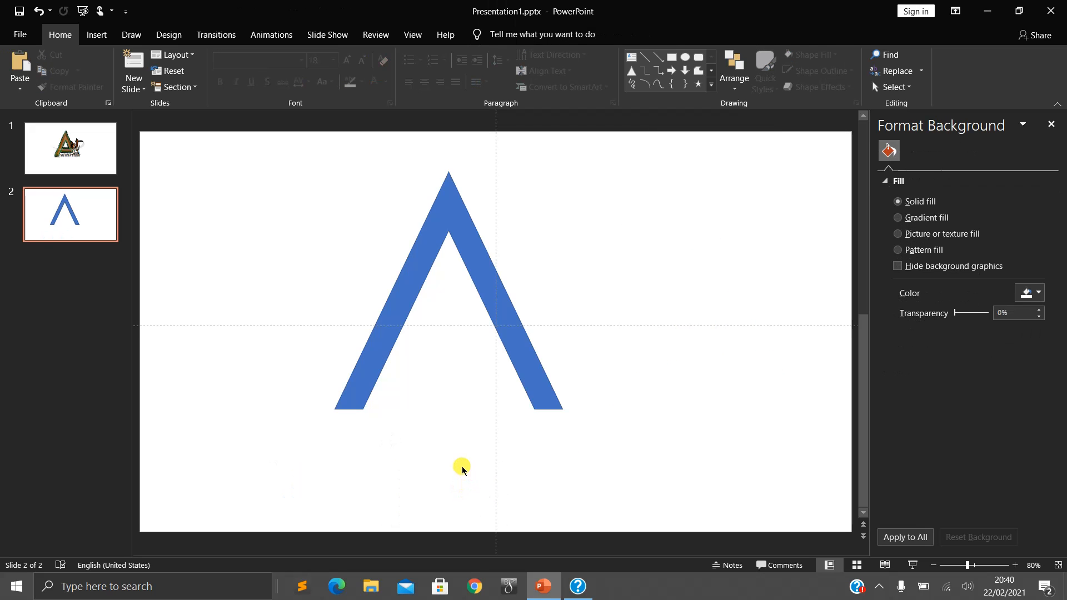
- Check the logo on slide 1, and draw a rectangle about 5.91 by 5.08 cm over the lower right leg on slide 2
left_click(51, 145)
scroll(381, 405, "up", 4)
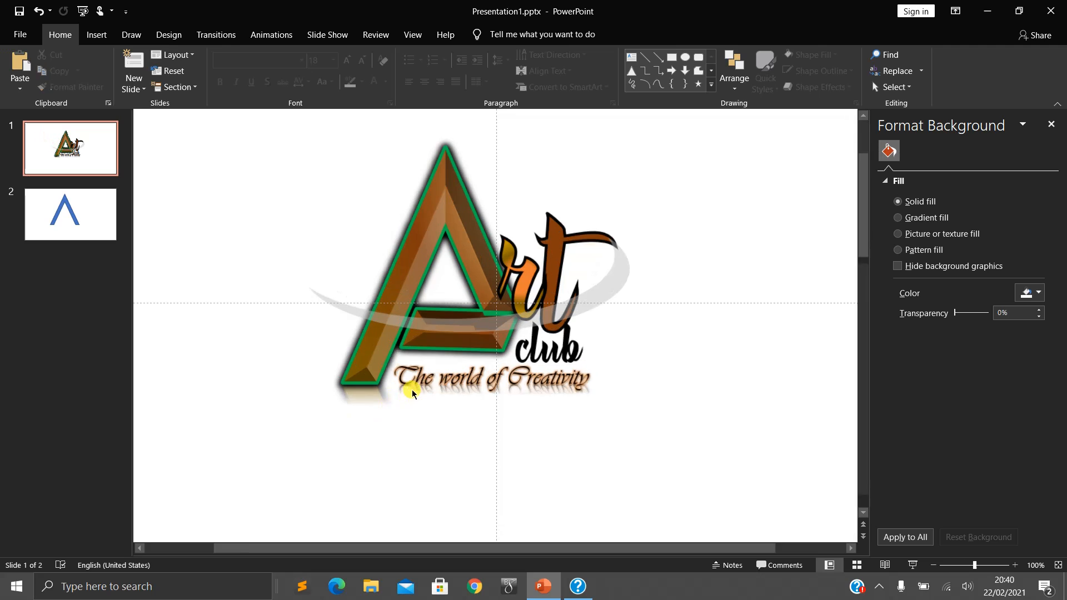
scroll(479, 297, "up", 1)
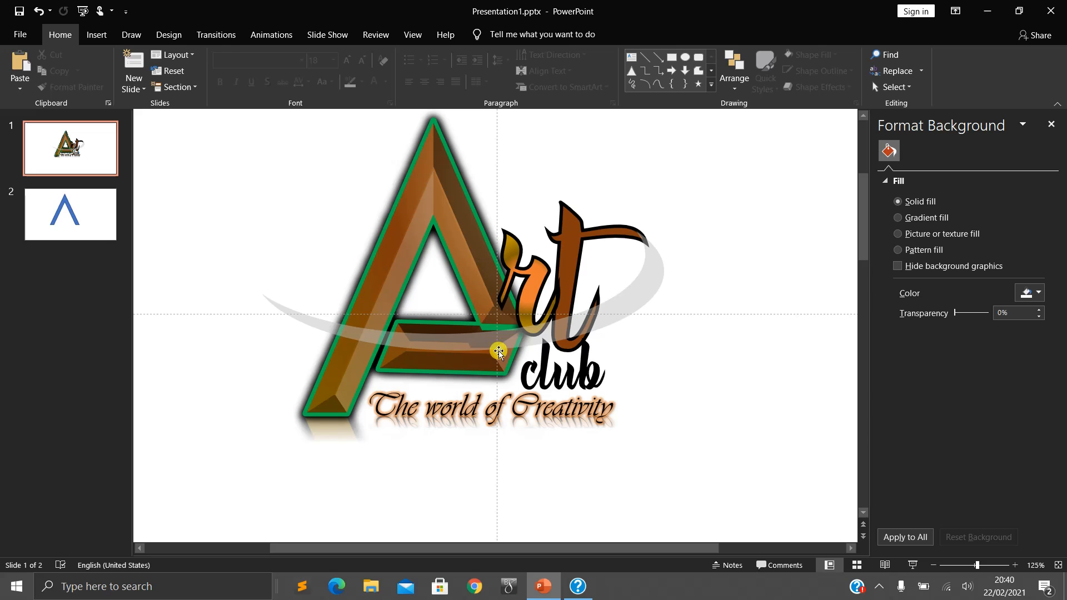
left_click(95, 228)
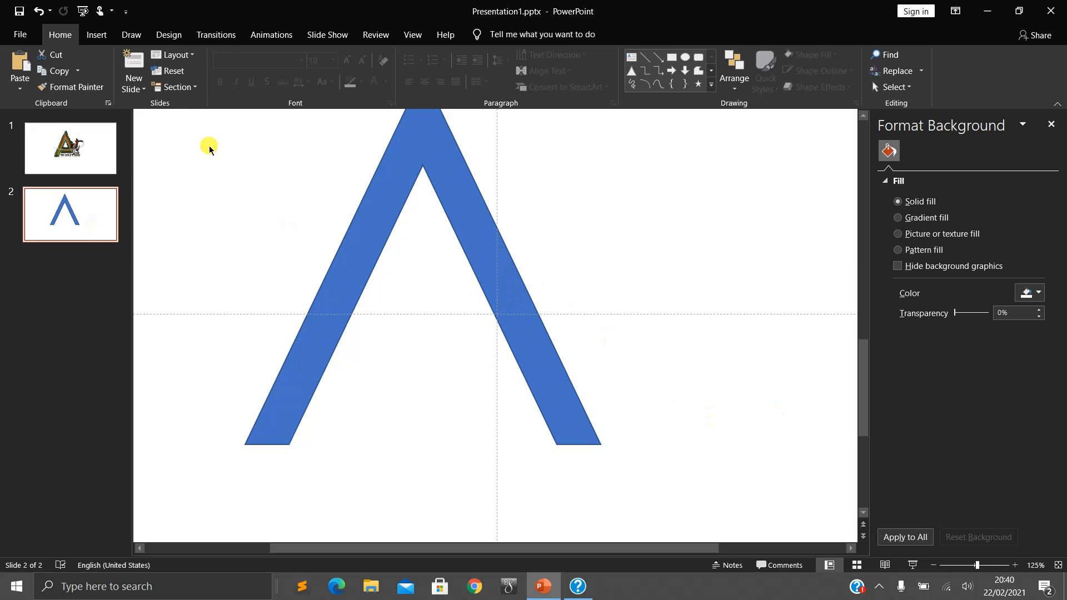
left_click(97, 36)
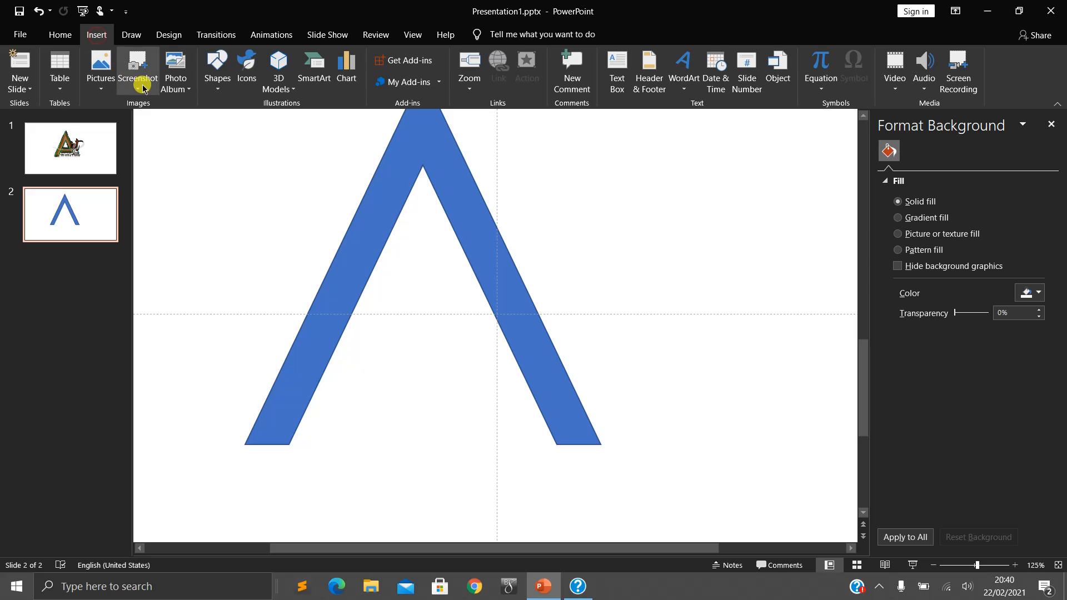
left_click(217, 88)
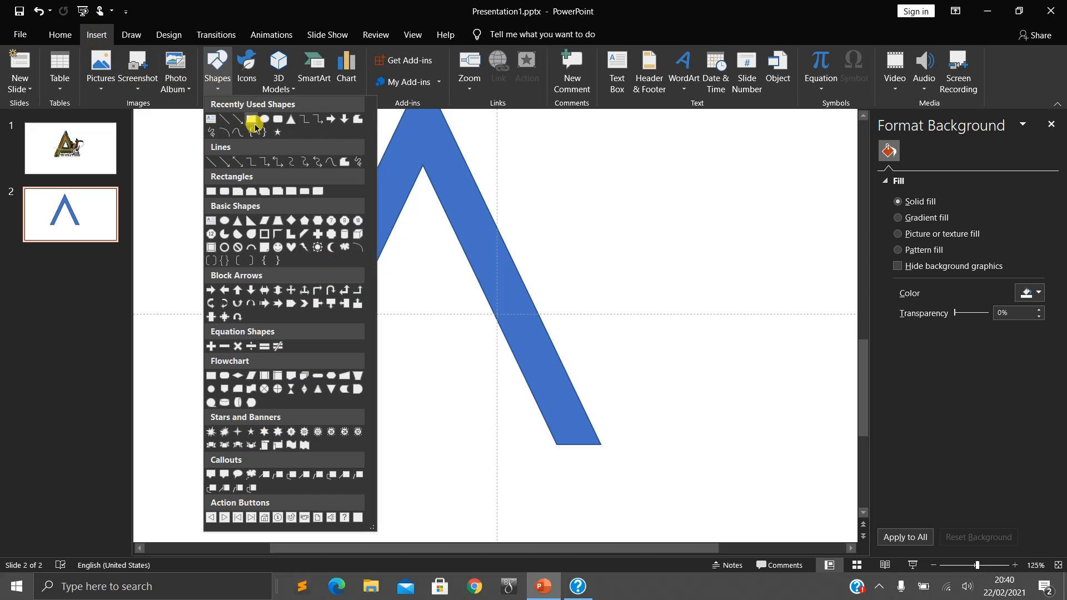
left_click(254, 126)
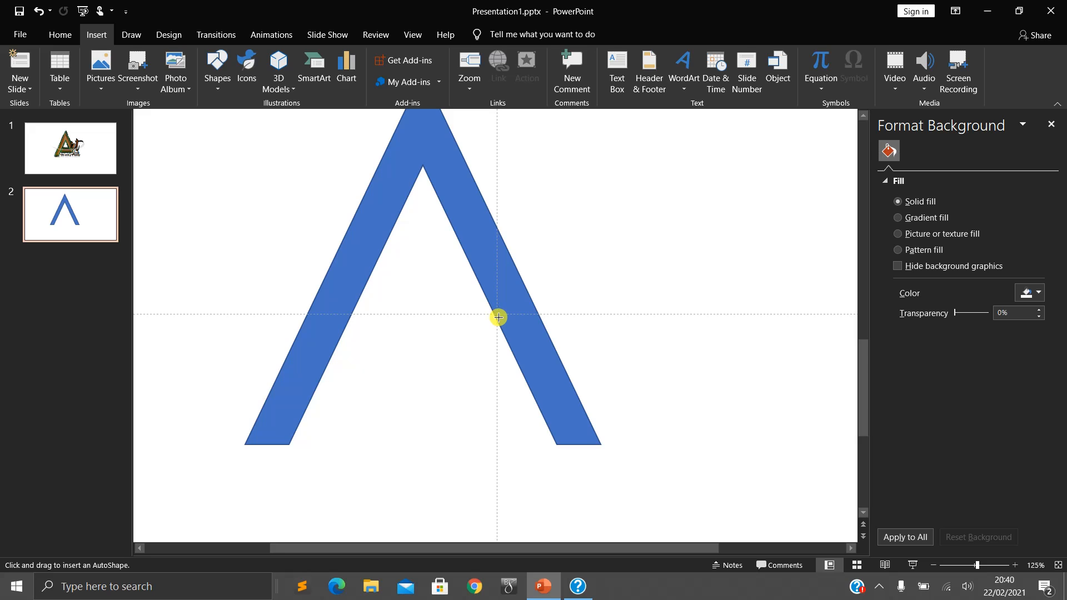
mouse_move(499, 318)
left_mouse_down()
mouse_move(597, 416)
mouse_move(648, 503)
left_mouse_up()
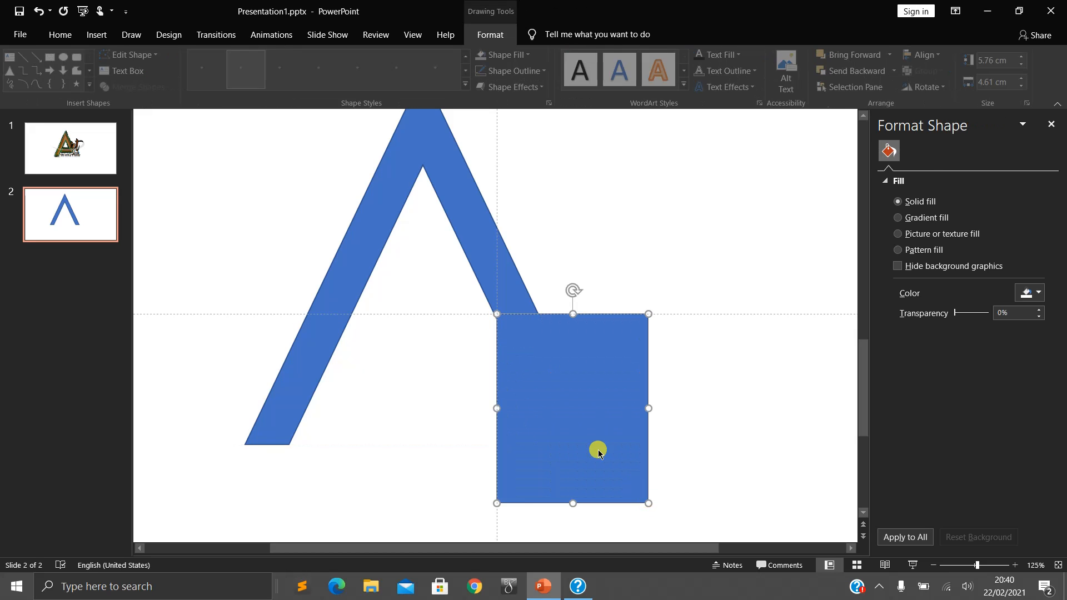
left_click_drag(498, 504, 481, 508)
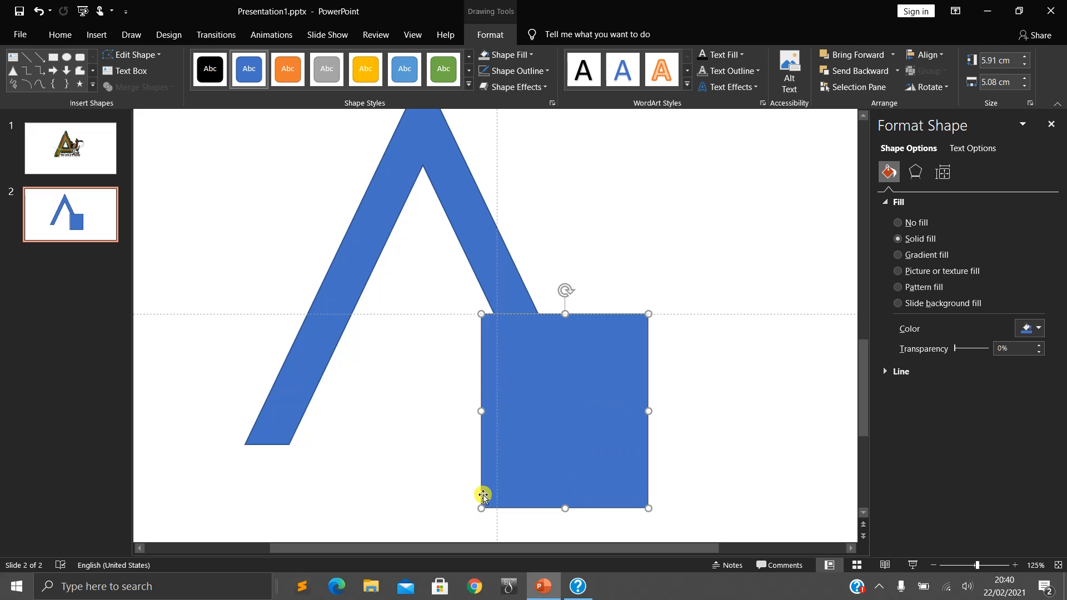
- Split the inverted V and the overlapping rectangle into separate pieces with the Fragment merge operation
key("ctrl+a")
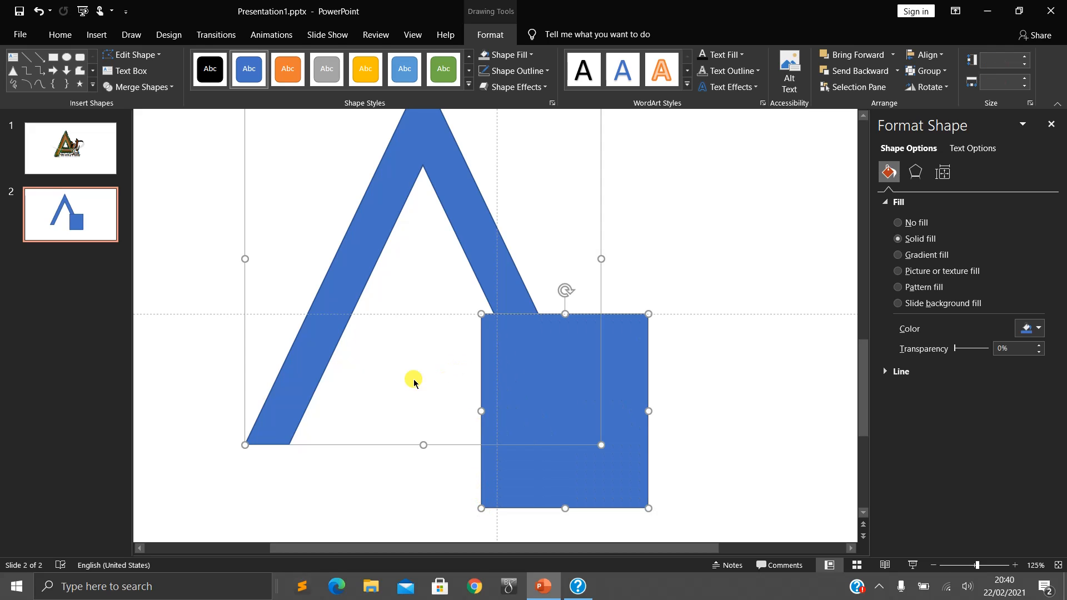
scroll(414, 410, "down", 4)
left_click(644, 362)
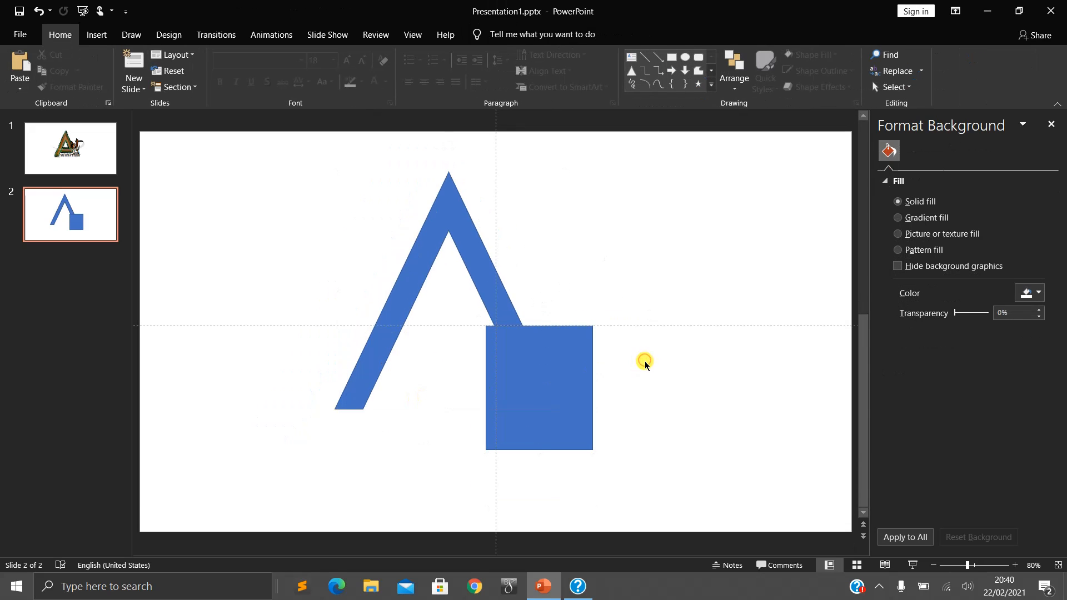
key("ctrl+a")
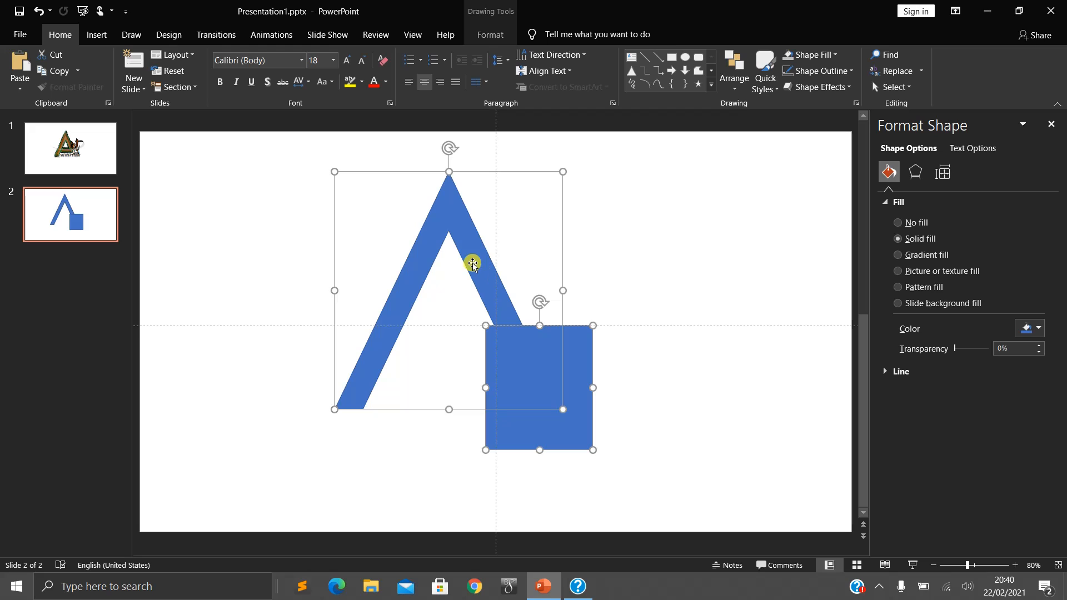
left_click(483, 34)
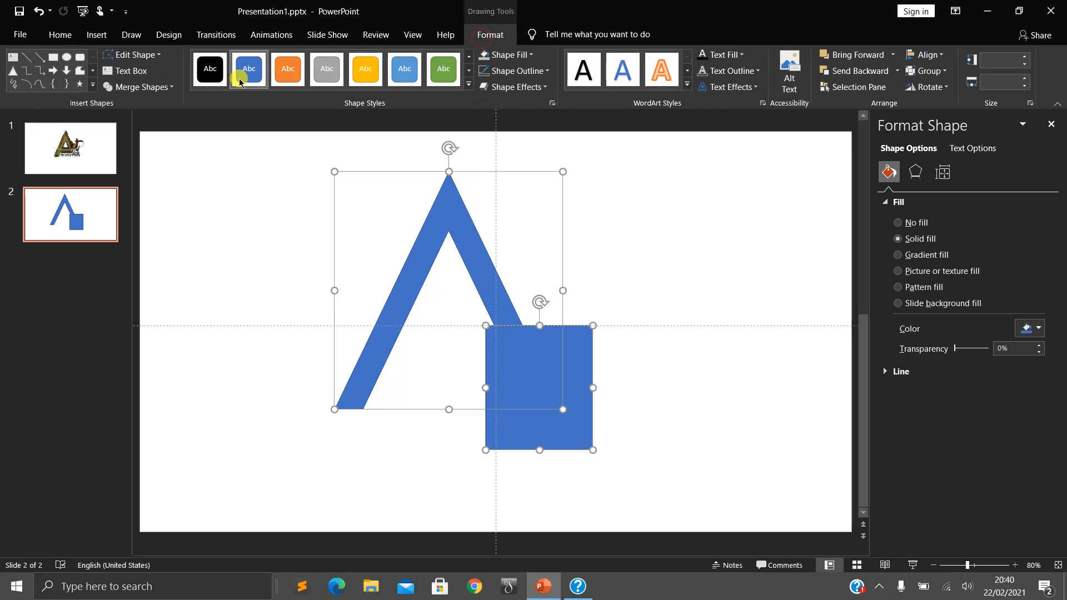
left_click(165, 88)
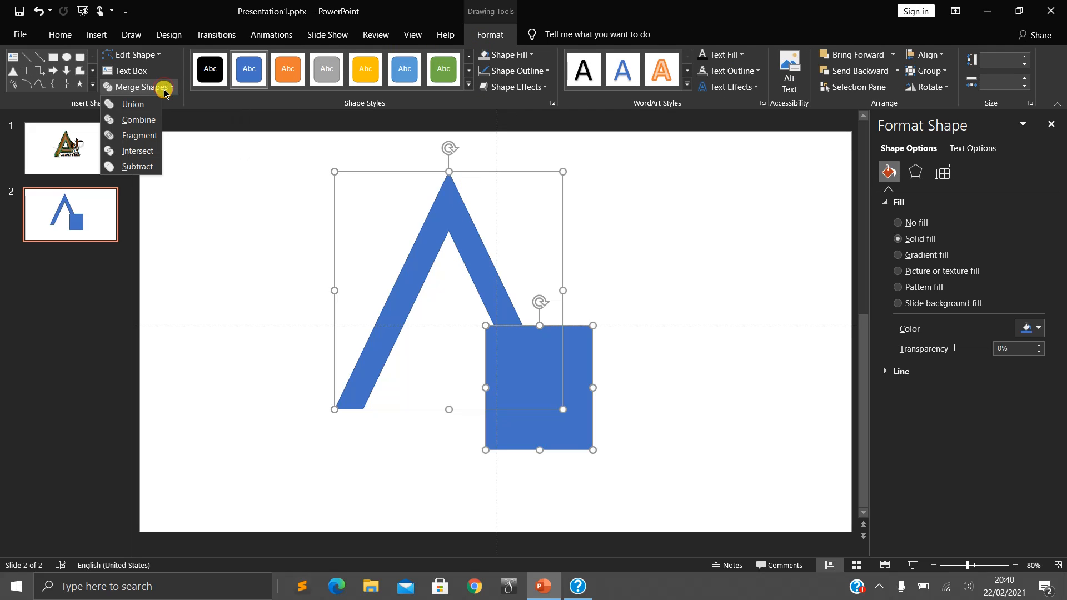
left_click(149, 144)
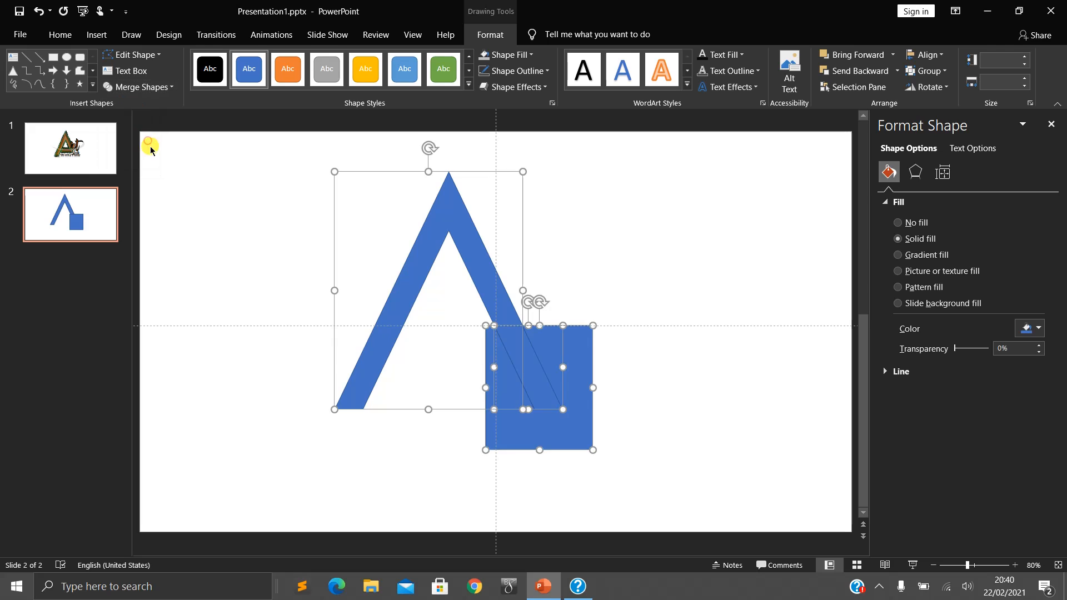
- Delete the leftover rectangle fragment and move the cut-off lower leg piece away from the A to the right
left_click(653, 399)
left_click_drag(546, 439, 706, 381)
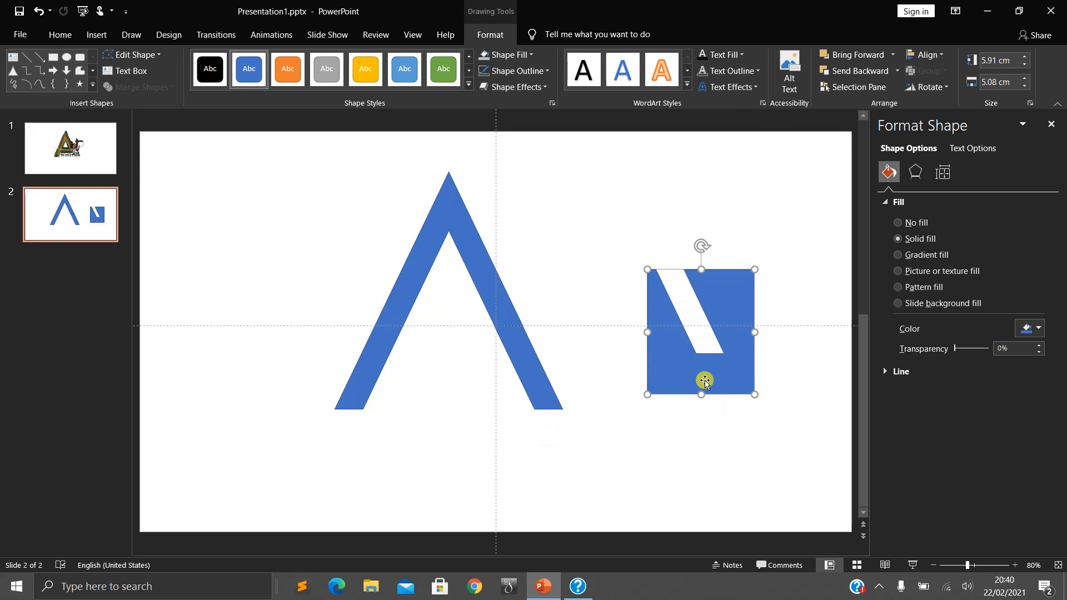
key("Delete")
left_click_drag(549, 391, 640, 405)
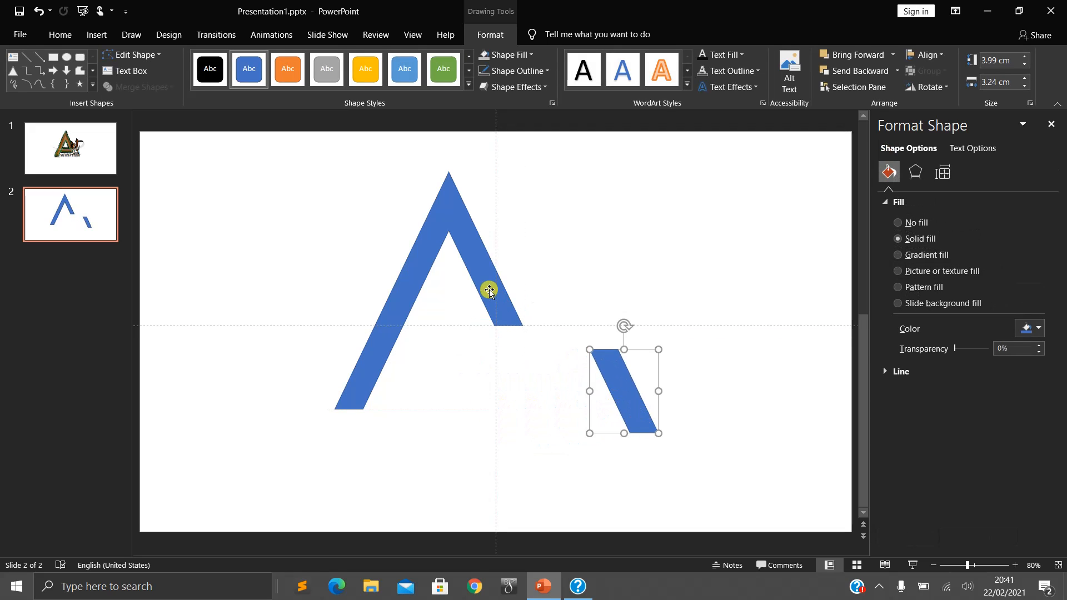
- Shift the main A shape slightly right and place the cut-off leg piece just below its shortened right leg
mouse_move(489, 290)
left_mouse_down()
mouse_move(473, 270)
mouse_move(494, 290)
left_mouse_up()
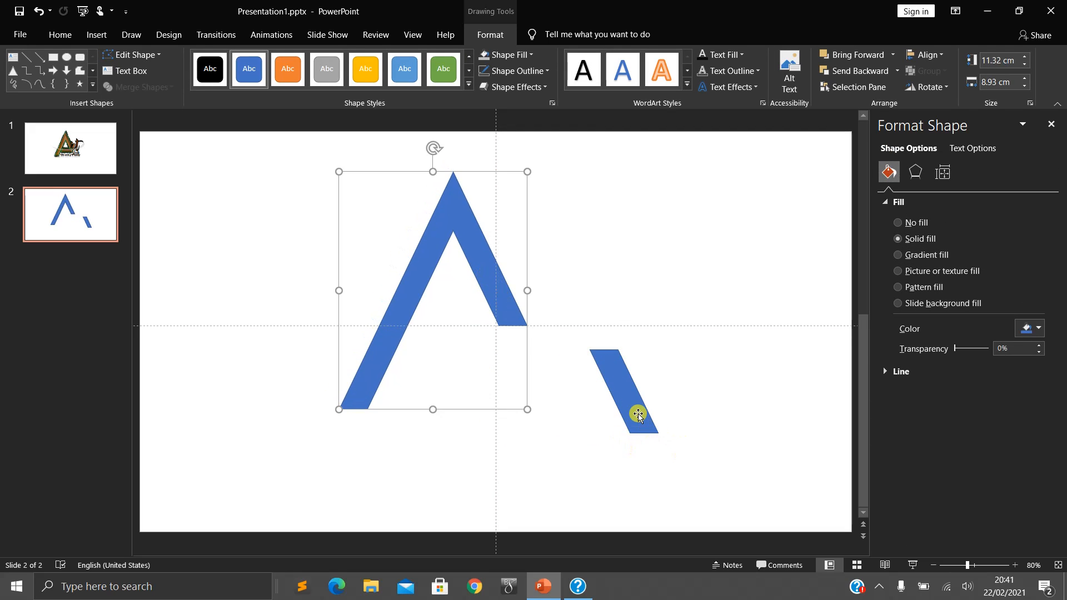
left_click(626, 398)
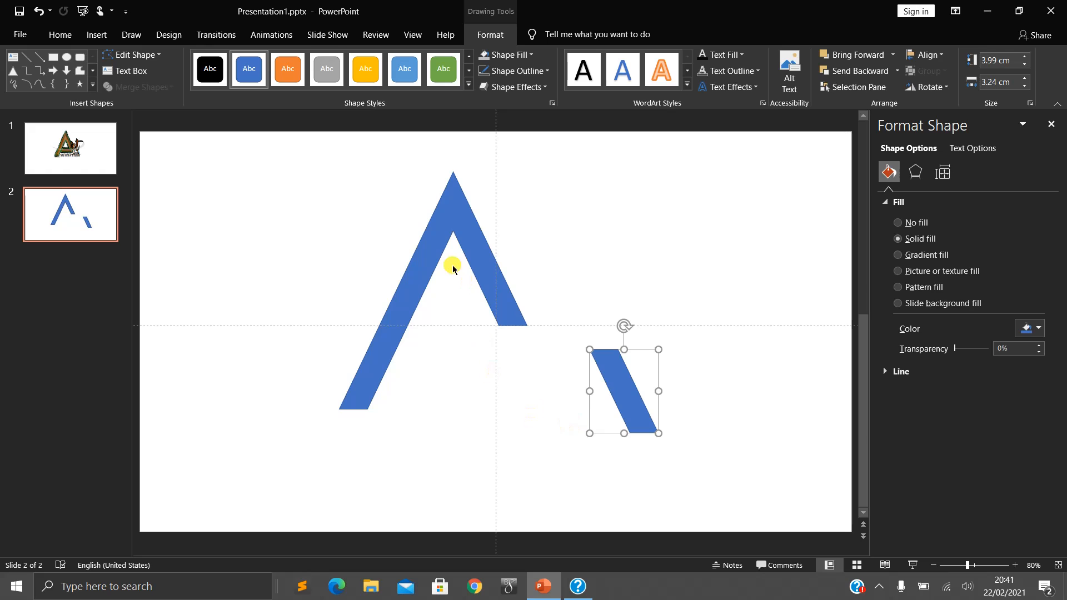
scroll(472, 275, "down", 1)
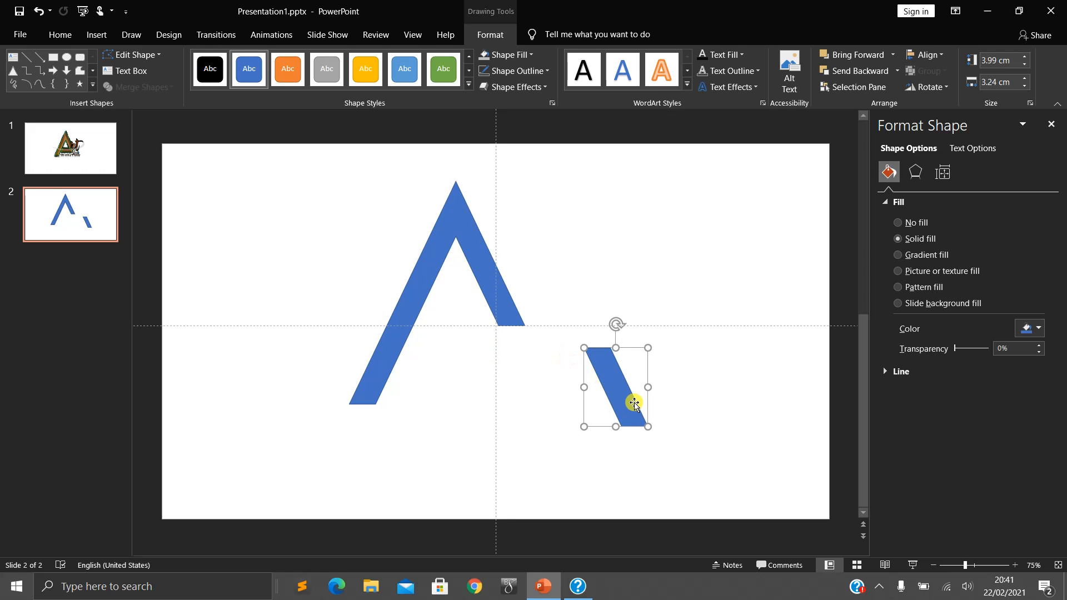
left_click_drag(622, 398, 527, 410)
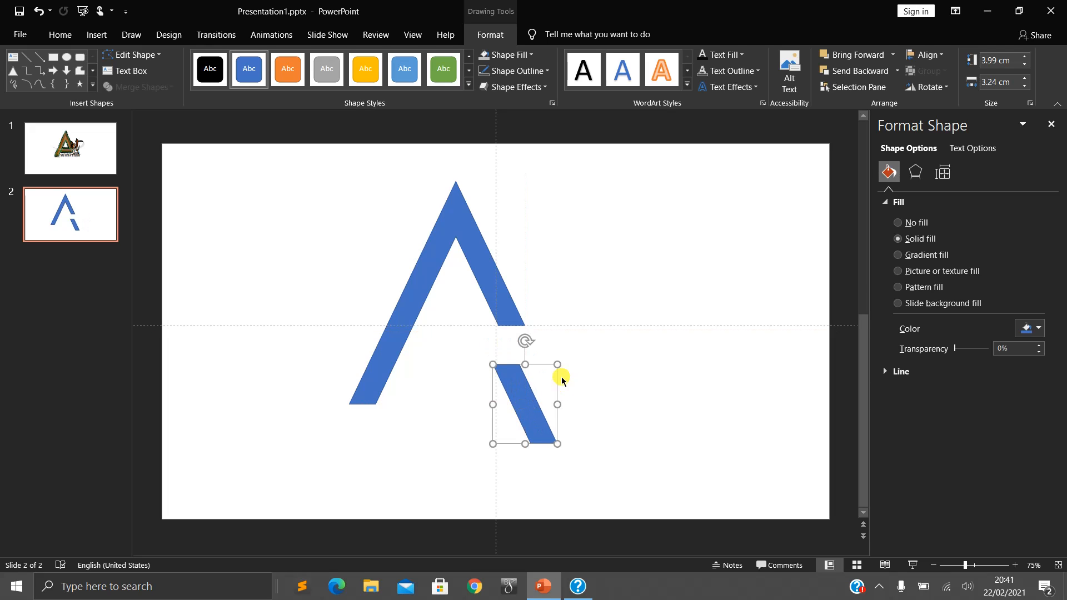
- Rotate the cut-off leg piece counterclockwise until it lies almost horizontal as the A's crossbar
left_click(942, 94)
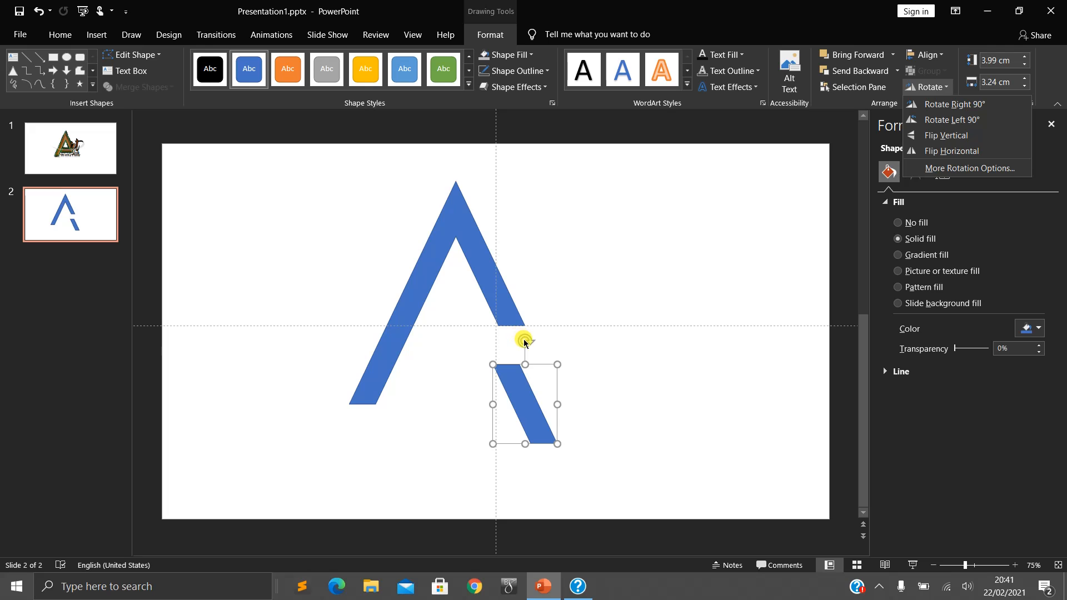
scroll(525, 342, "up", 5)
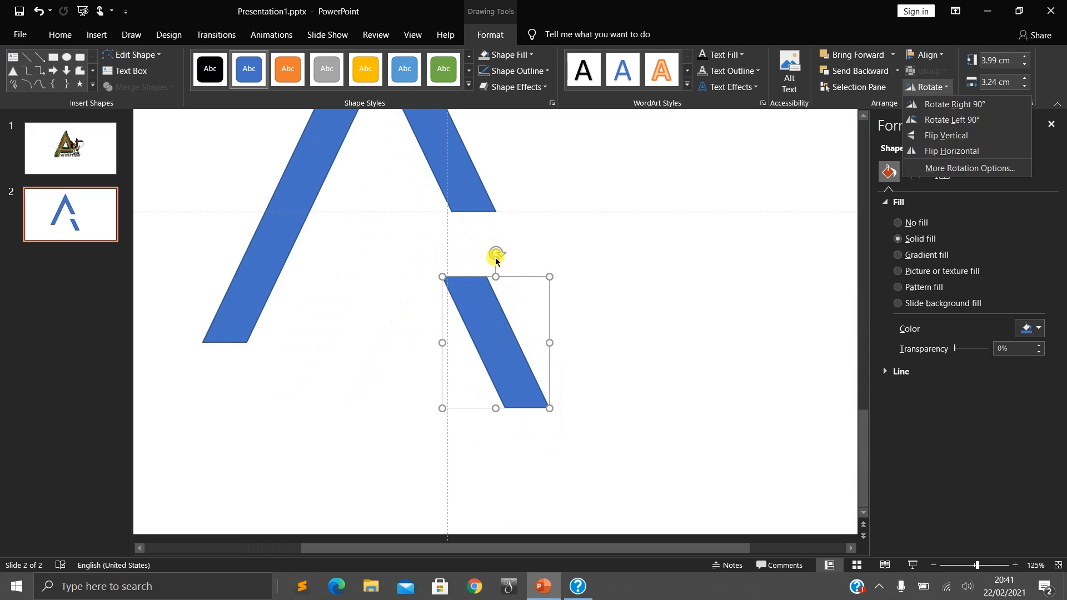
left_click(496, 252)
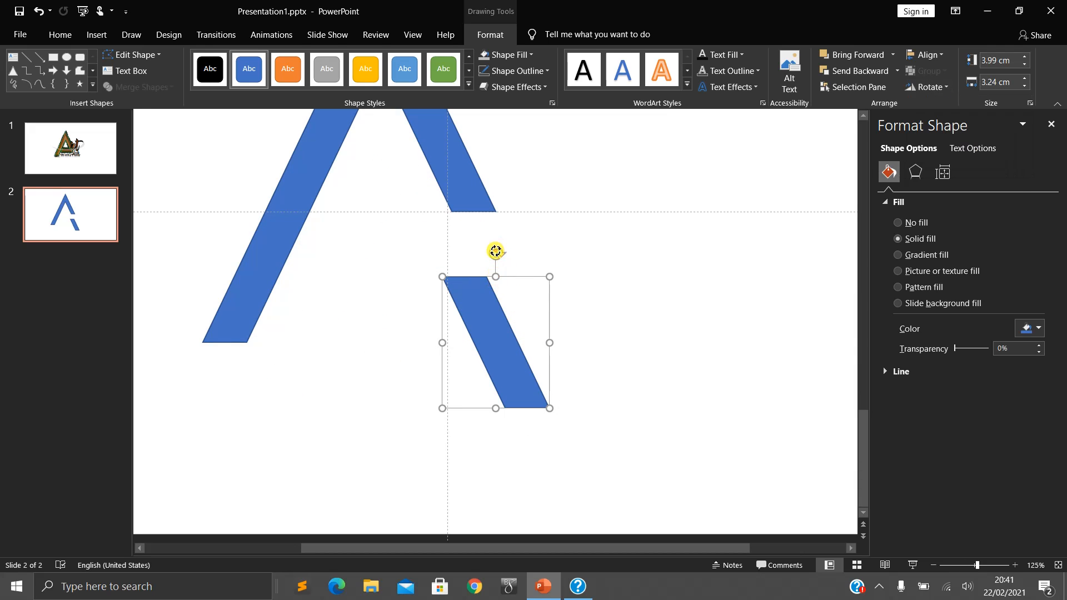
left_click_drag(496, 252, 414, 306)
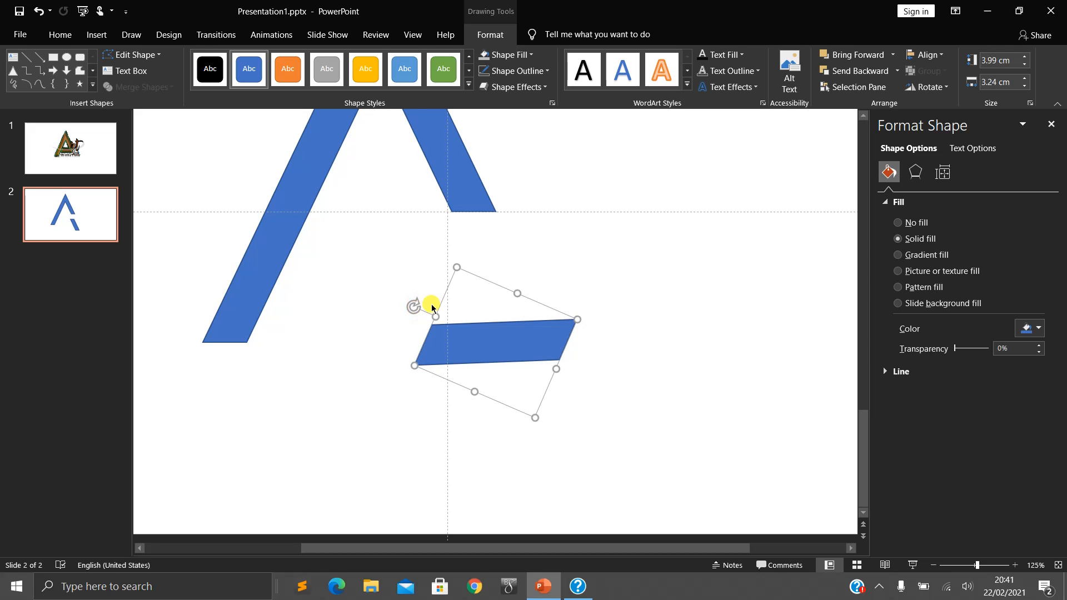
- Try flipping the crossbar piece vertically and moving it up to the A, and undo the attempt
left_click(925, 86)
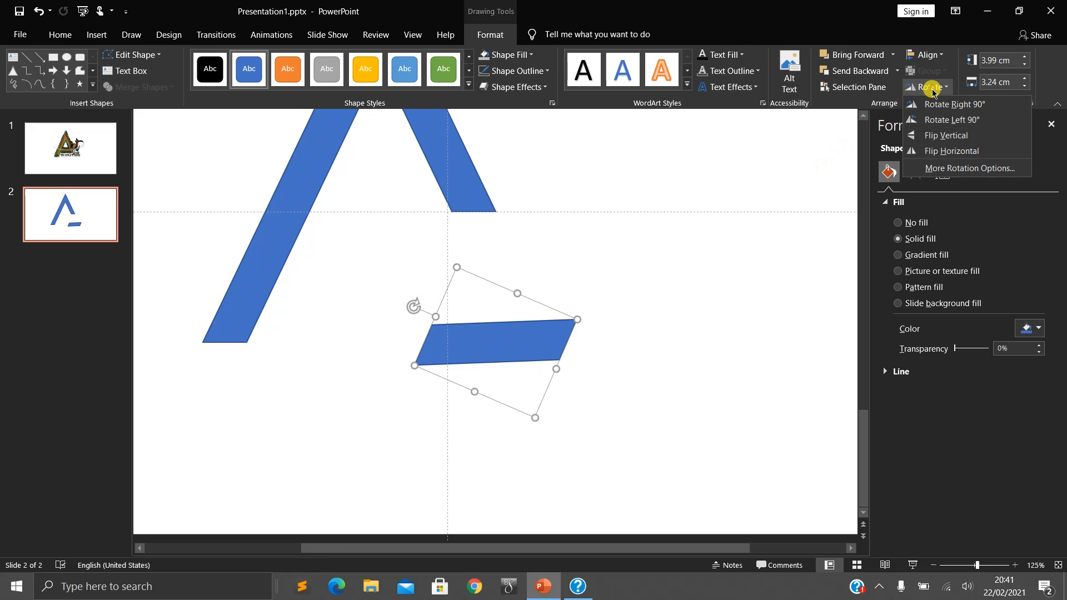
left_click(932, 136)
left_click_drag(494, 354, 430, 239)
key("ctrl+z")
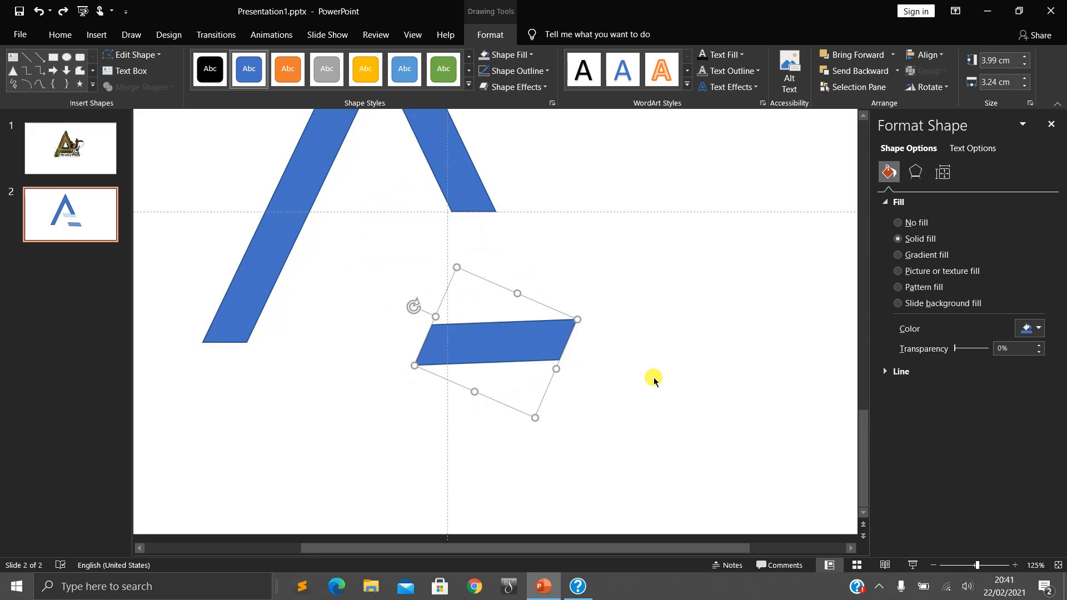
- Move the crossbar up against the cut end of the A's right leg and fine-tune its rotation to level it
left_click_drag(497, 352, 415, 245)
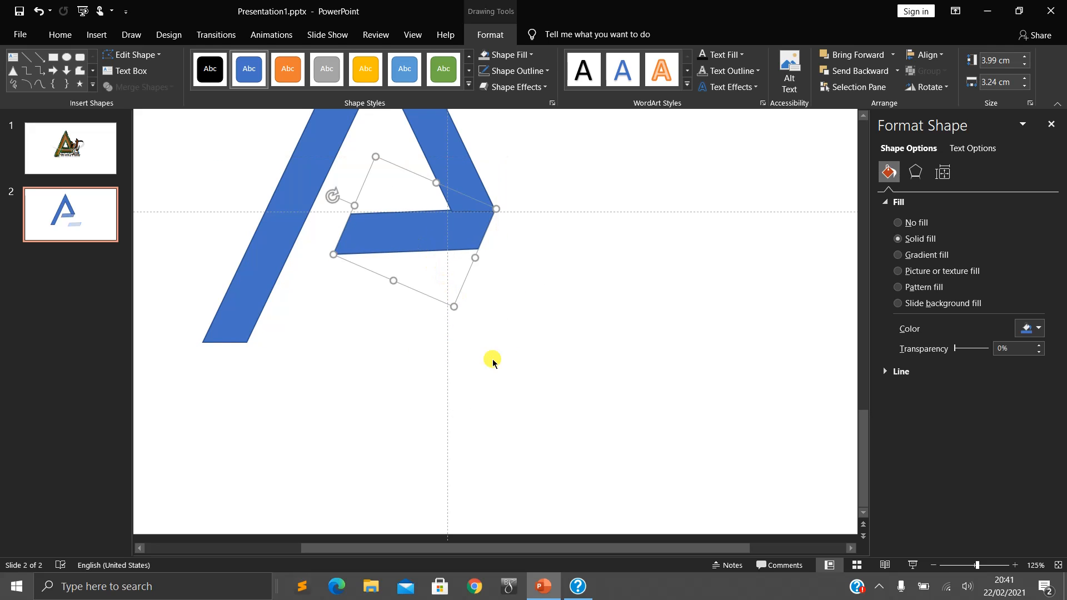
scroll(503, 384, "up", 3)
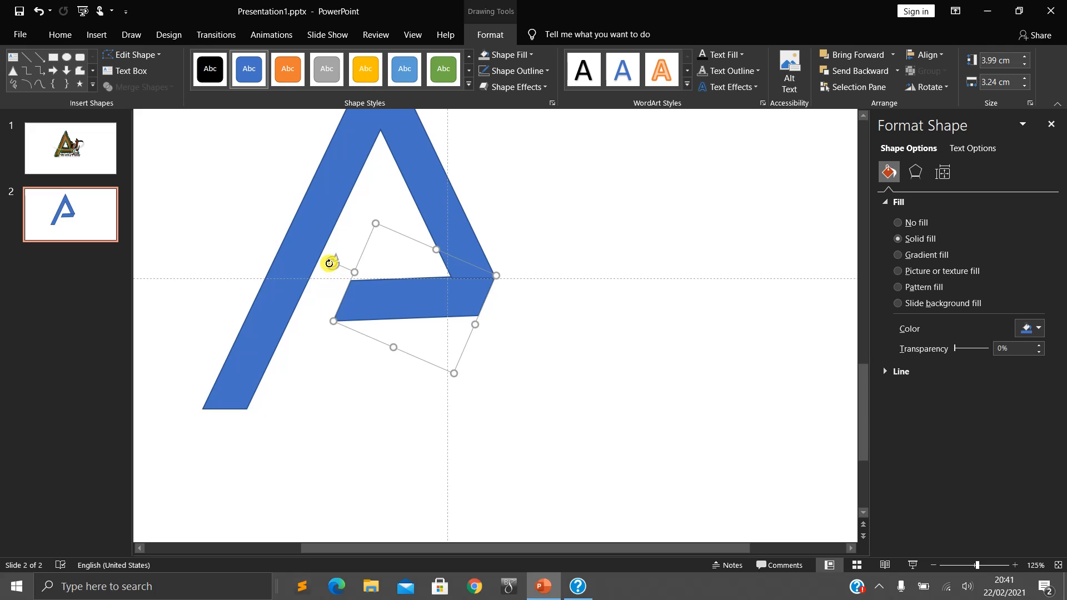
left_click_drag(330, 263, 329, 260)
left_click_drag(329, 260, 331, 261)
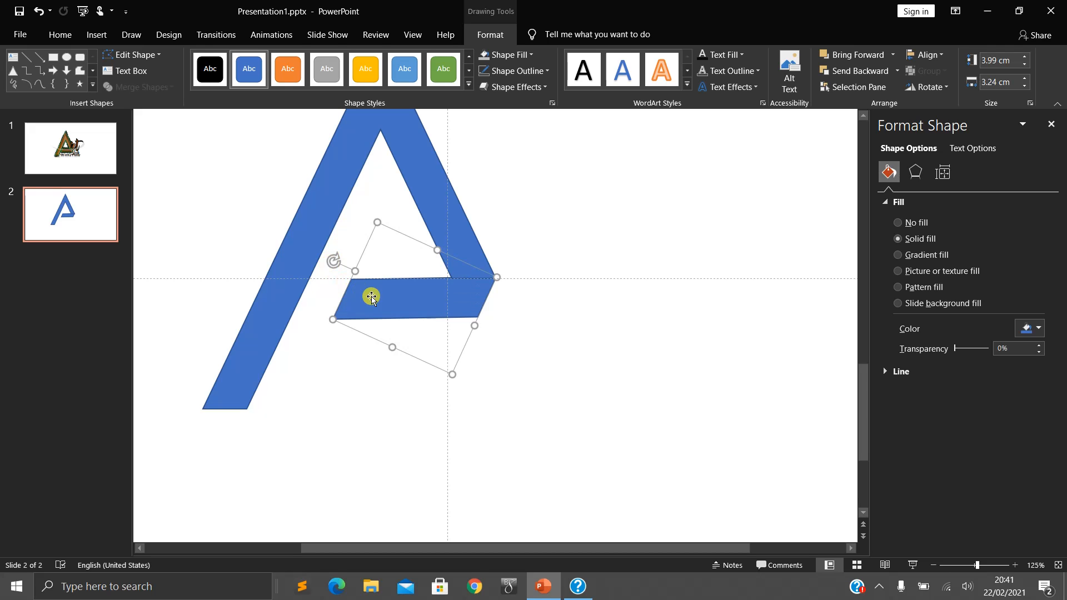
left_click(600, 391)
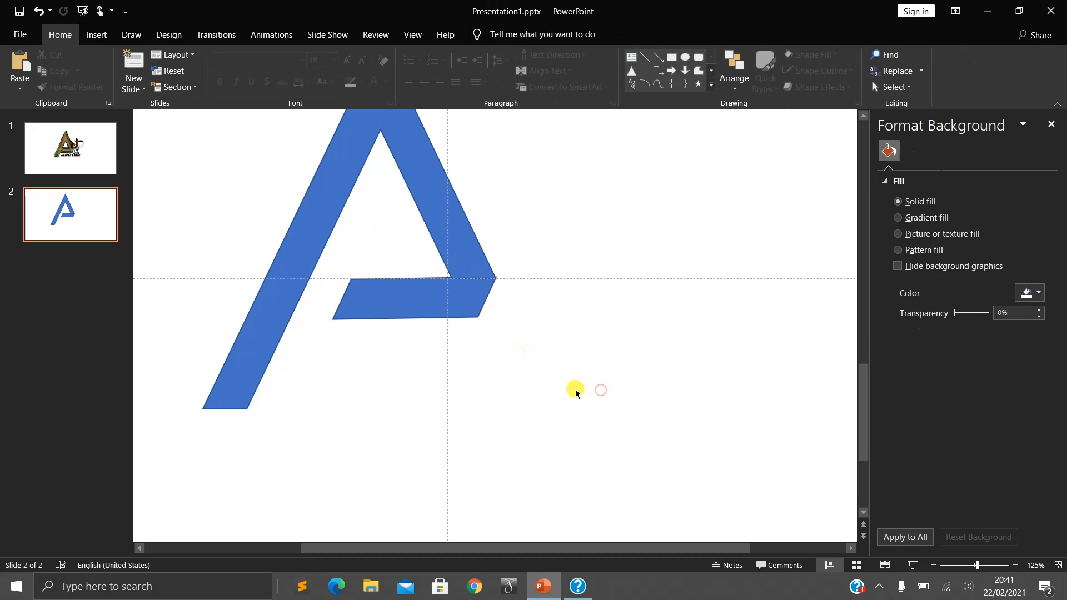
- Nudge the crossbar in small increments so its upper right corner meets the outer corner of the A's right leg
left_click(465, 311)
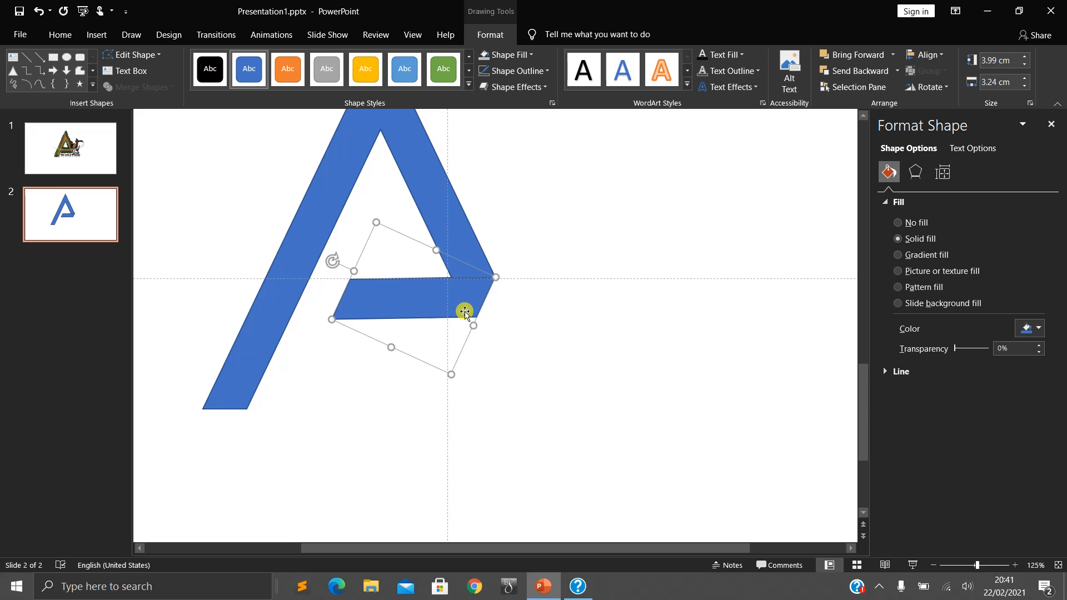
left_click(575, 361)
left_click(469, 300)
left_click(574, 336)
scroll(575, 338, "up", 10)
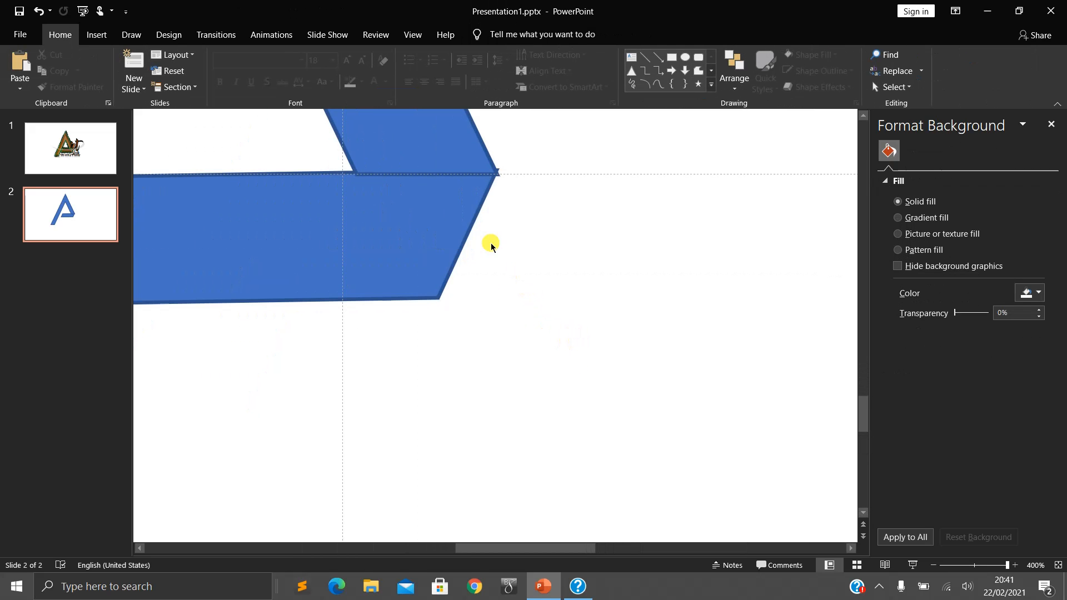
left_click(451, 226)
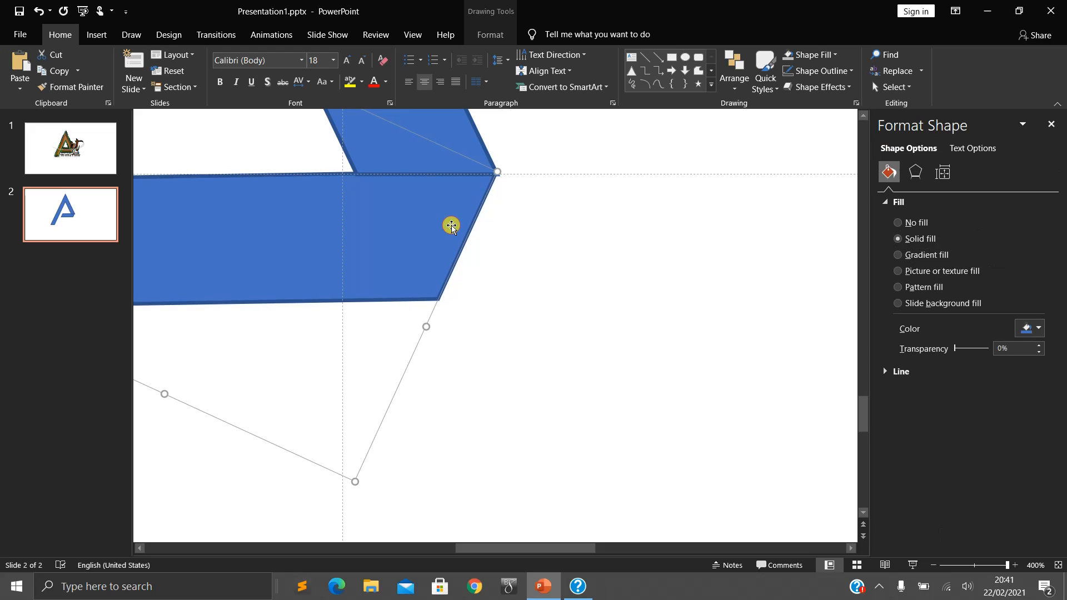
scroll(540, 236, "up", 1)
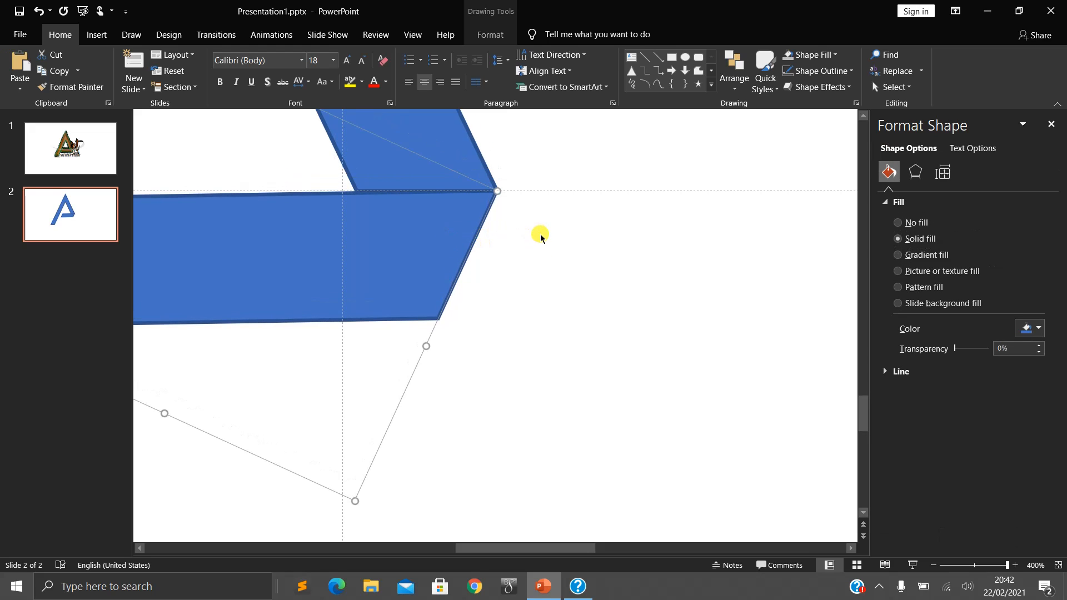
left_click(543, 249)
left_click(446, 245)
key("ctrl+Right")
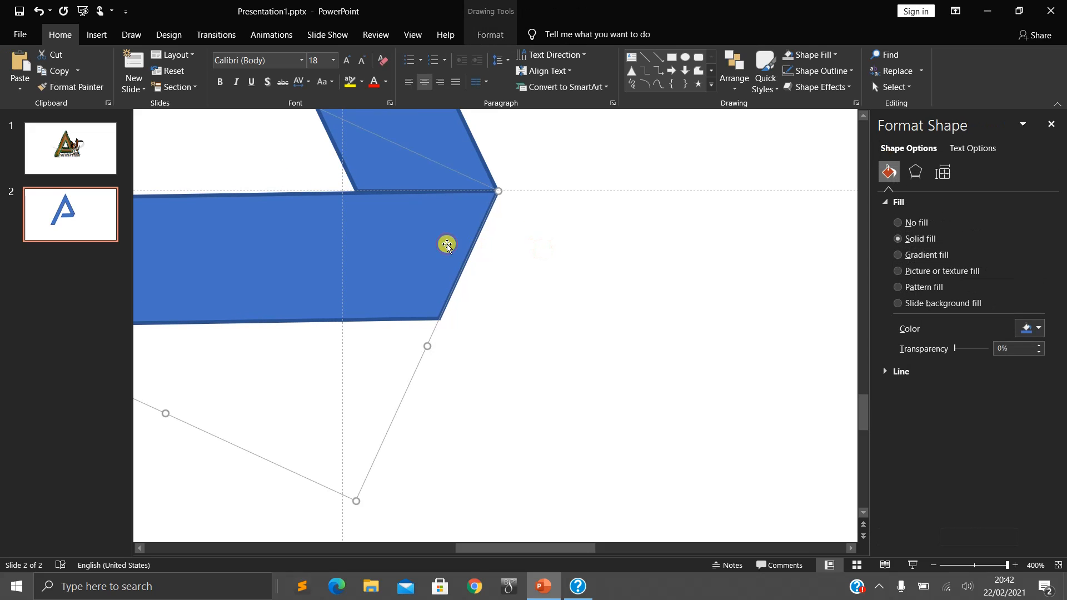
- Nudge the crossbar down slightly as a final alignment against the A's right leg, and deselect it
left_click(524, 270)
left_click(445, 244)
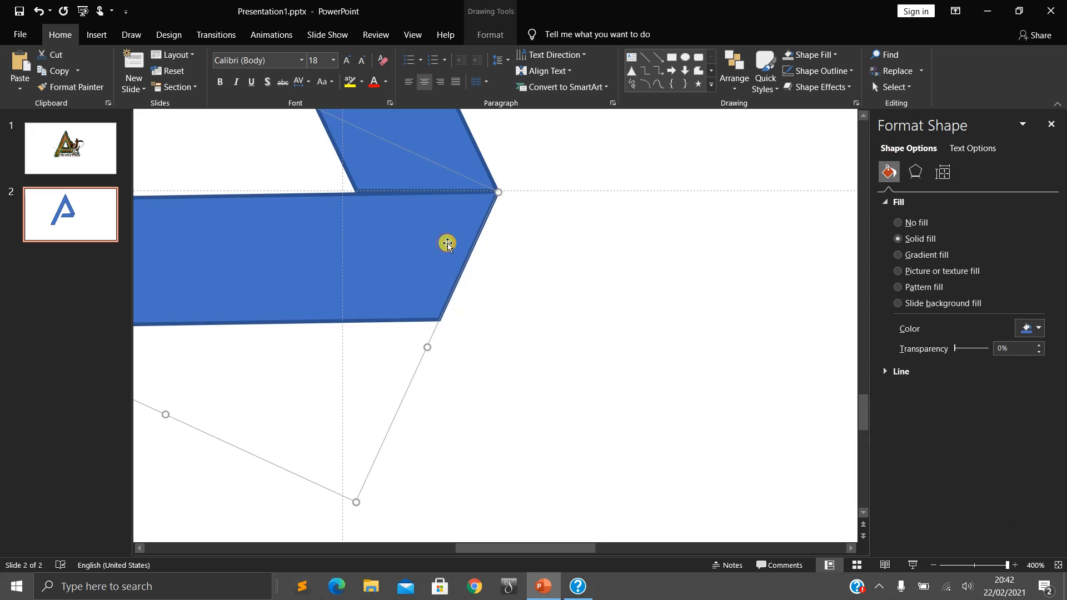
left_click(525, 253)
scroll(543, 341, "down", 5)
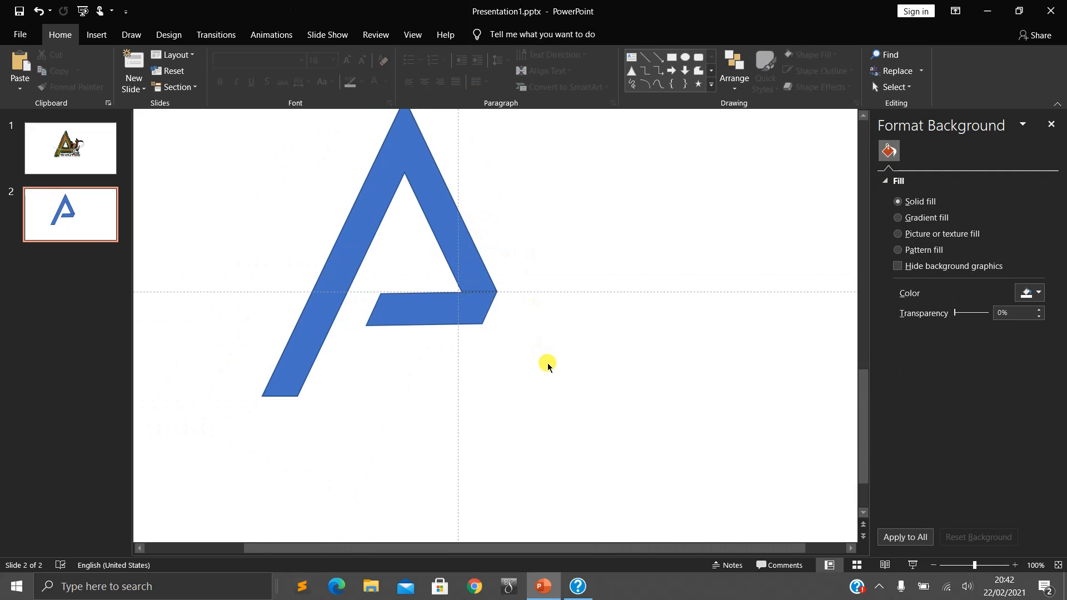
scroll(501, 350, "up", 1)
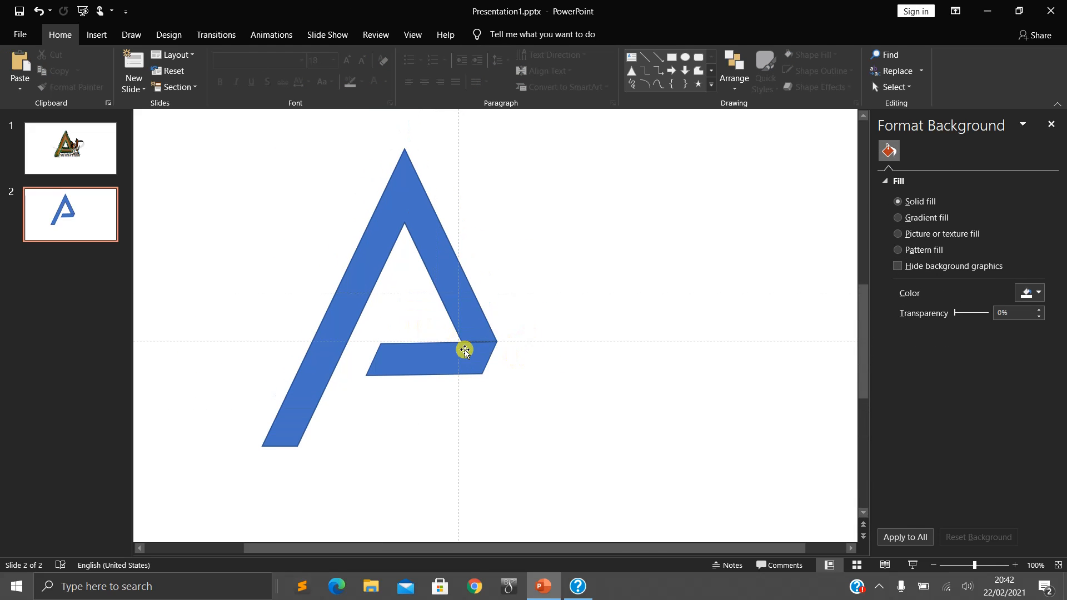
- Select both the A shape and its crossbar and remove their outlines
left_click(426, 358)
left_click(429, 218)
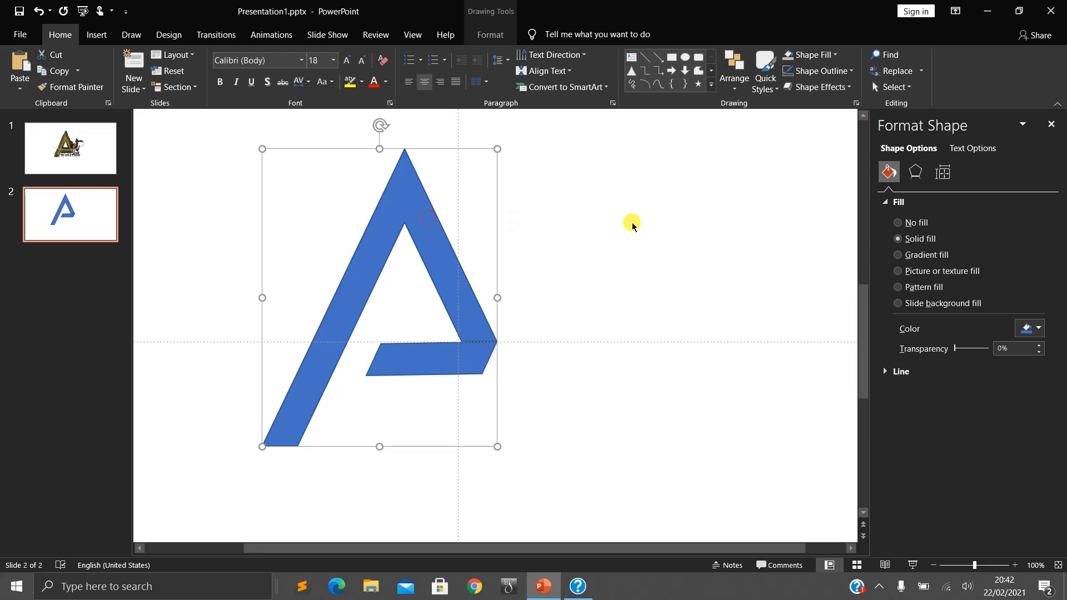
key("ctrl+a")
left_click(611, 161)
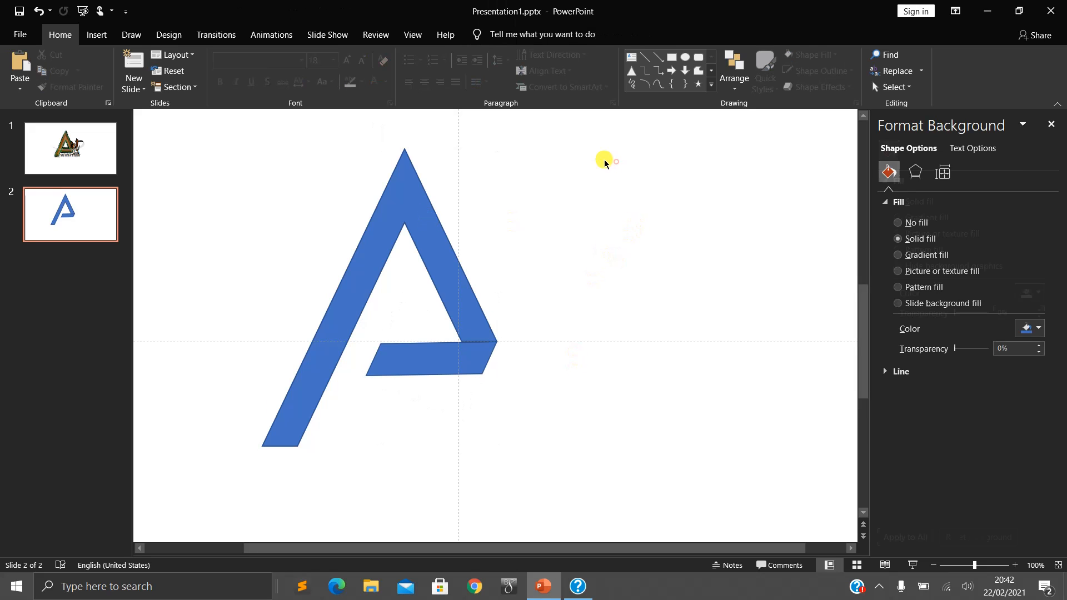
left_click_drag(243, 129, 647, 507)
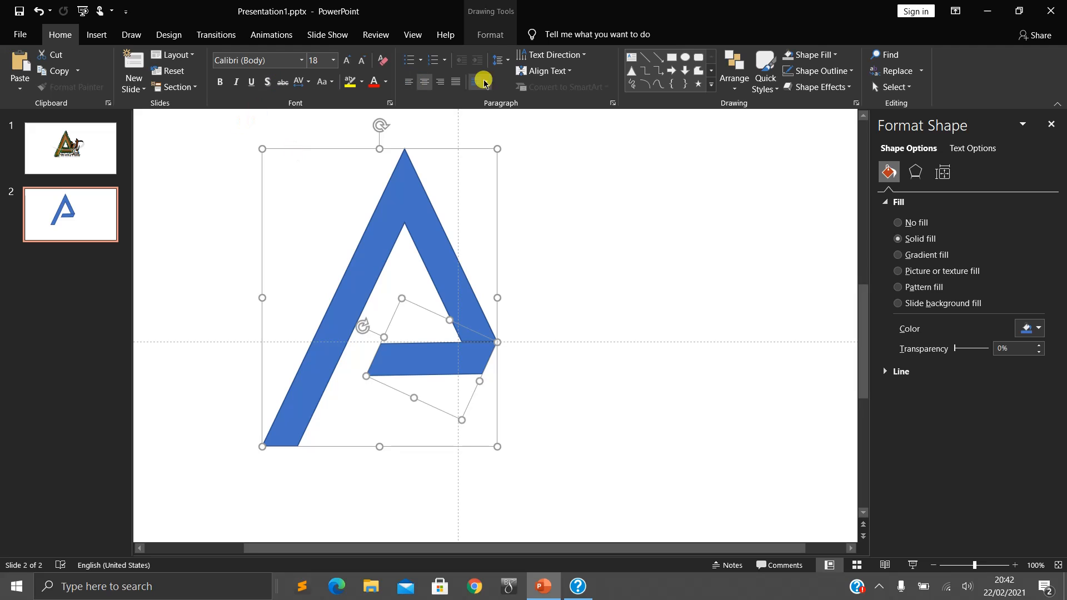
left_click(487, 33)
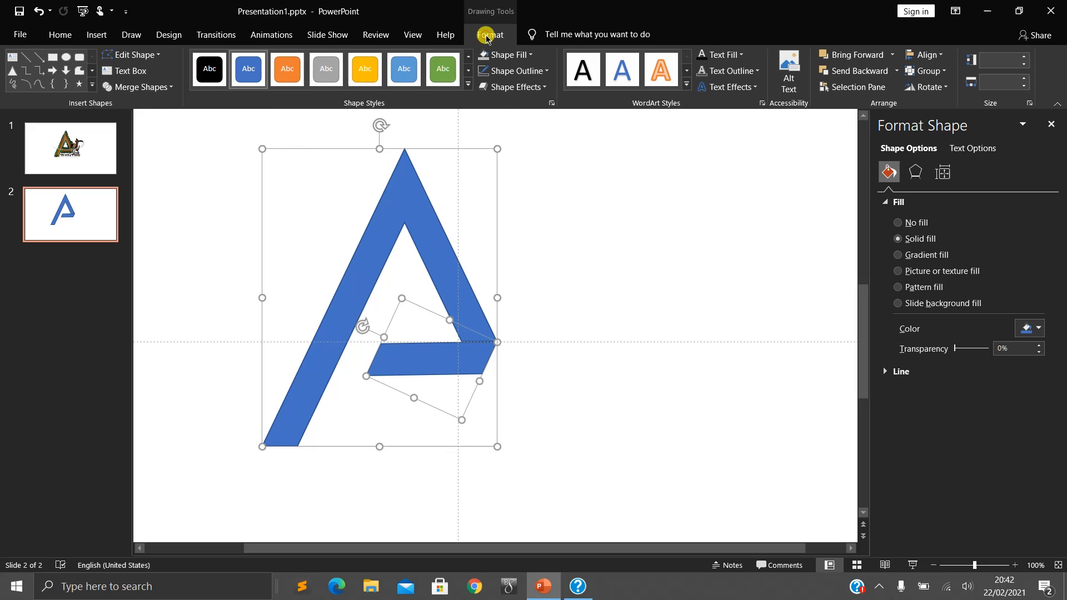
left_click(534, 71)
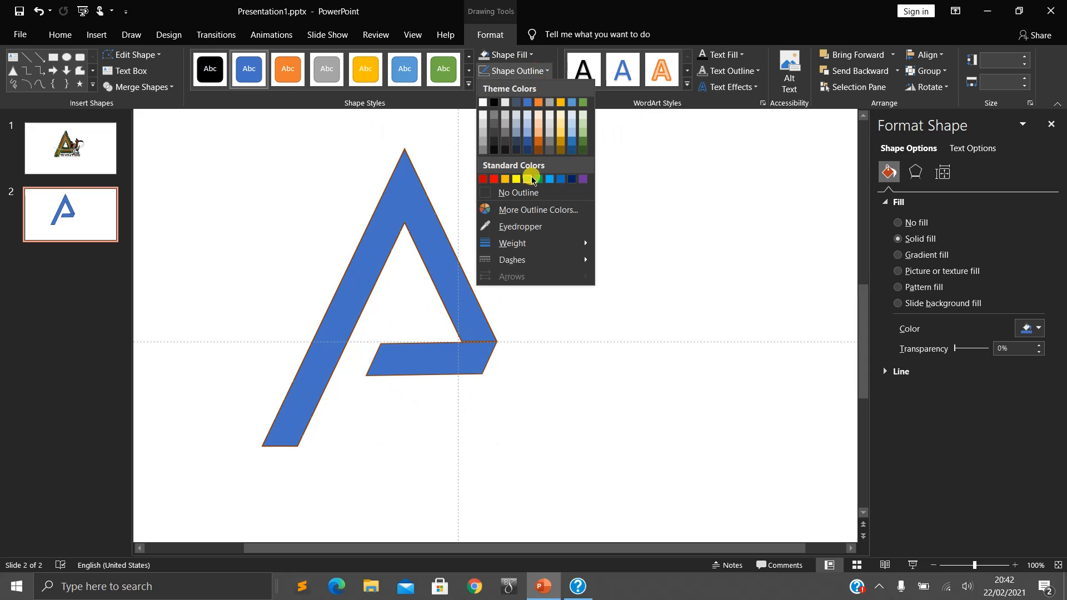
left_click(527, 192)
left_click(535, 329)
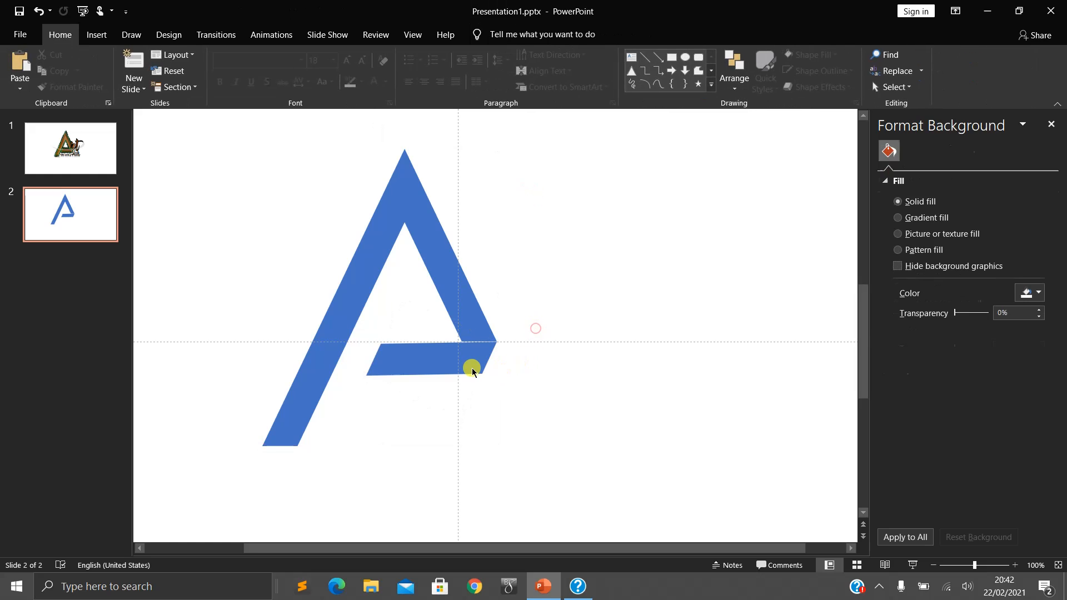
double_click(472, 371)
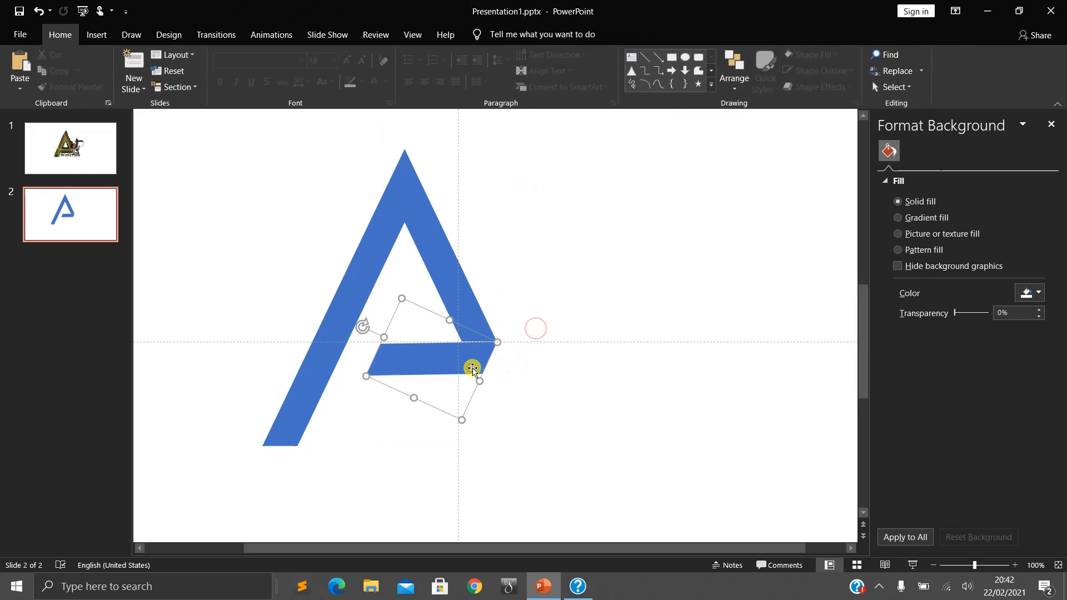
left_click(574, 387)
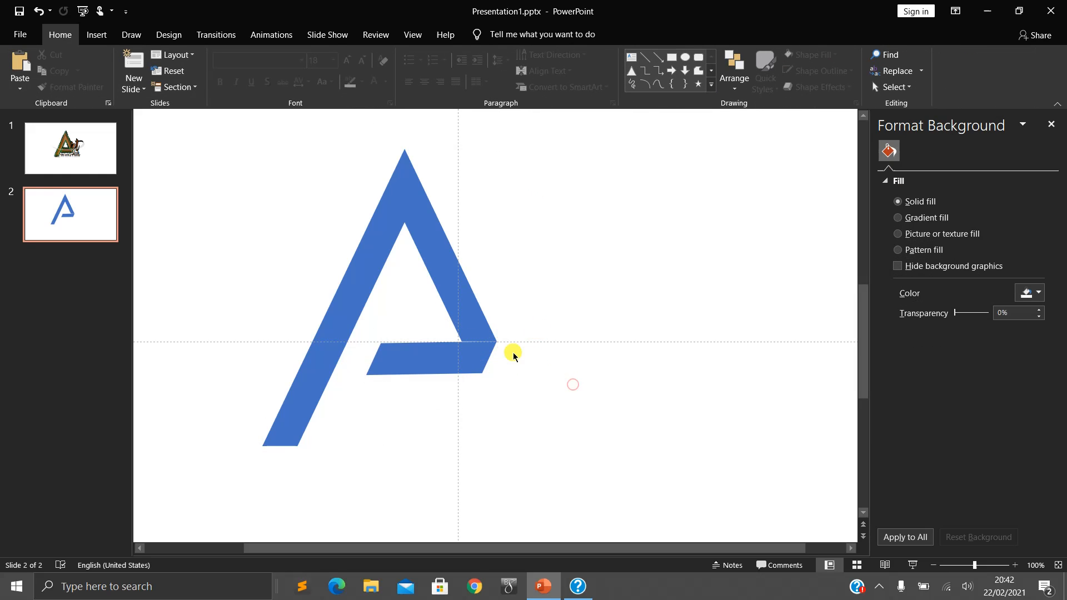
key("ctrl+a")
left_click(552, 269)
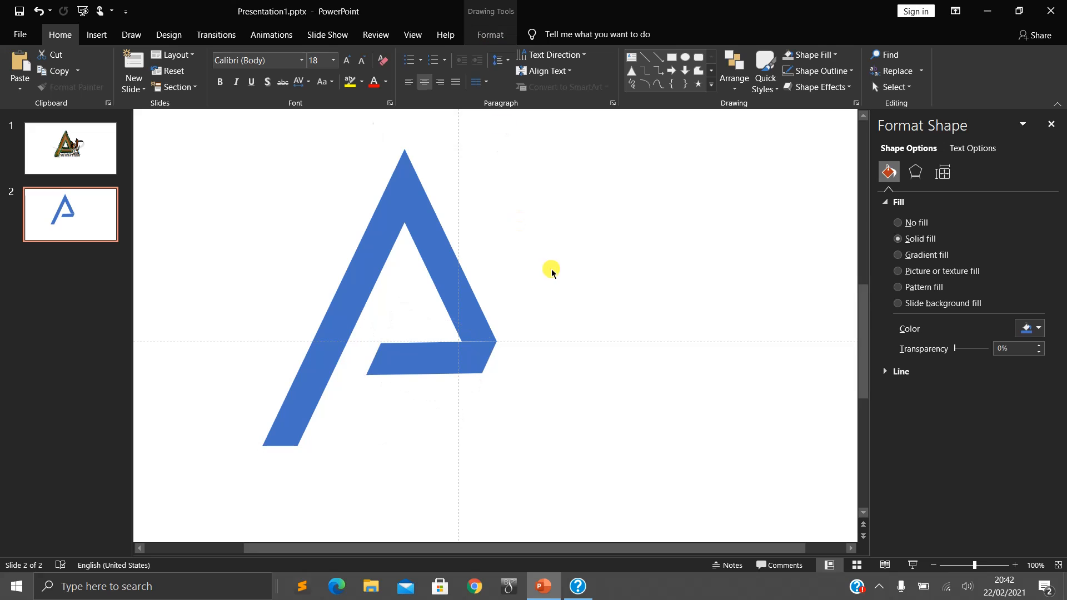
- Examine the finished Art Club logo's letter A on slide 1 and return to slide 2
left_click(100, 161)
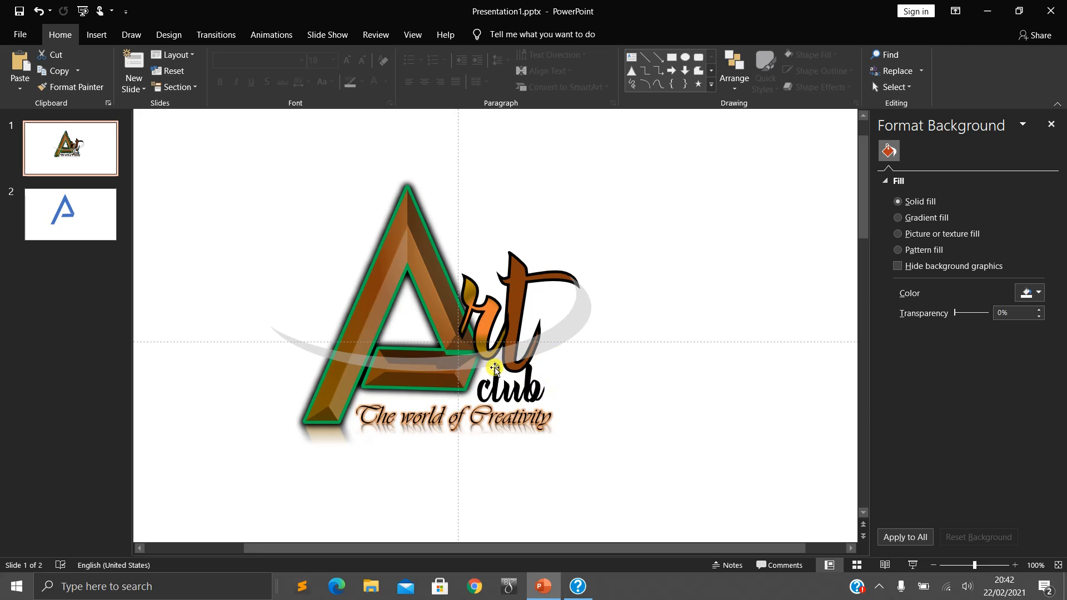
scroll(578, 418, "up", 5)
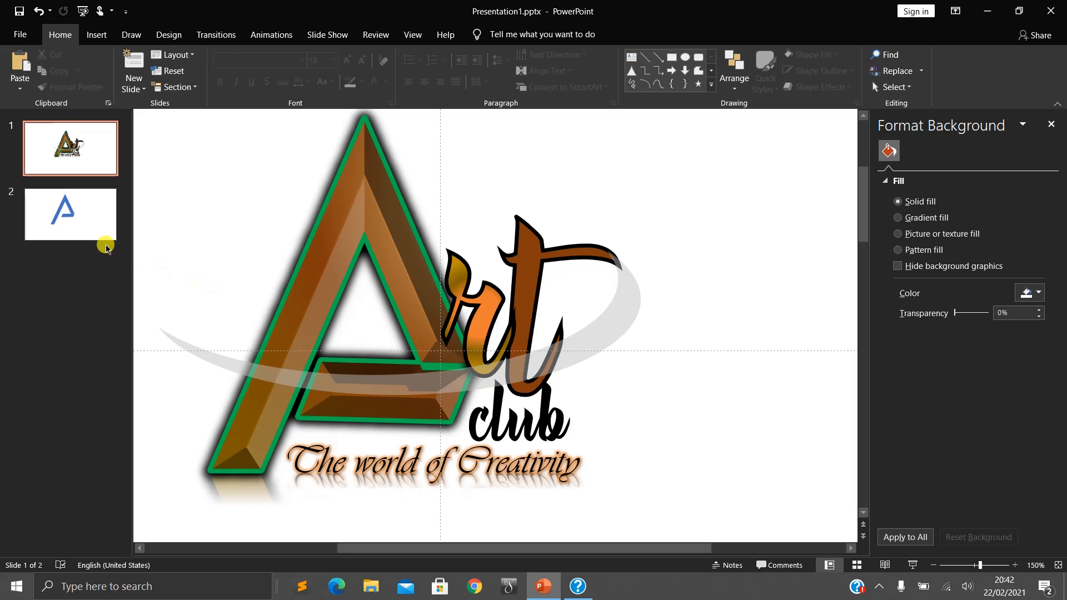
left_click(92, 226)
scroll(342, 315, "down", 7)
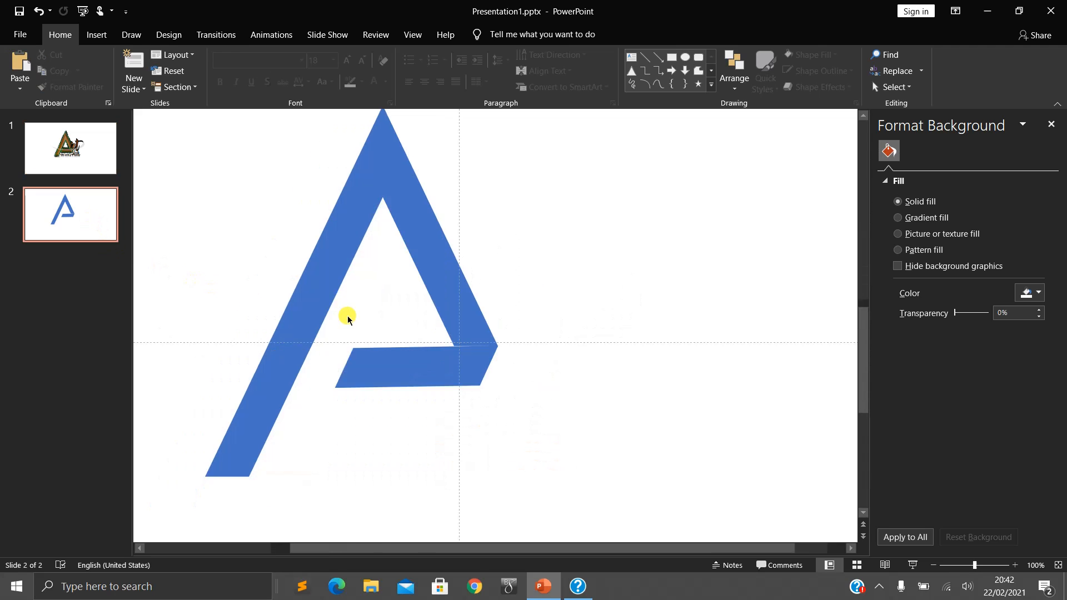
- Select both pieces of the A and switch their fill from solid to gradient
left_click(562, 268)
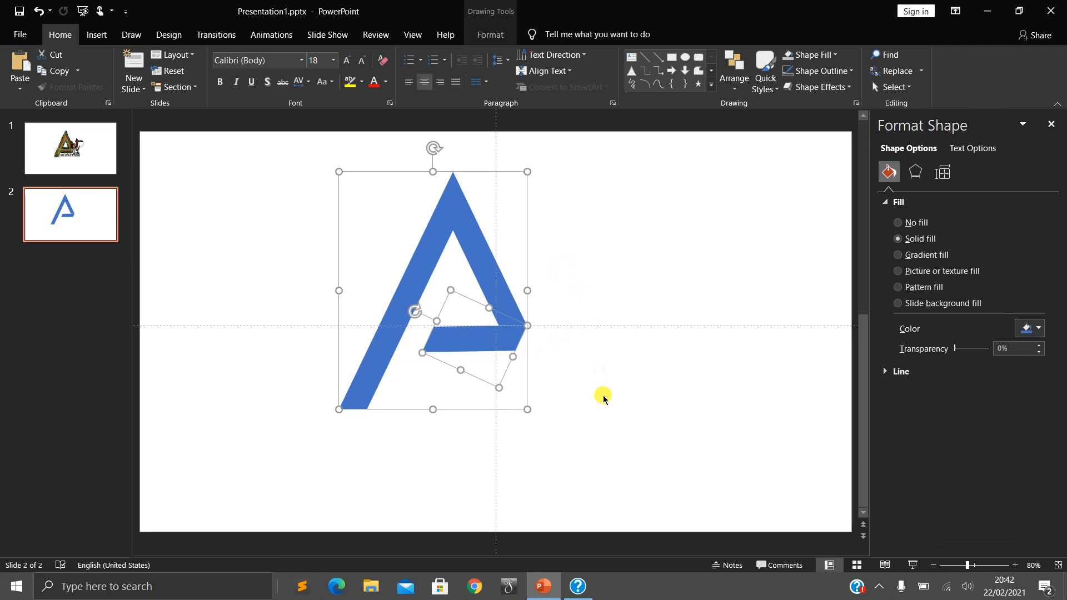
scroll(610, 410, "up", 2)
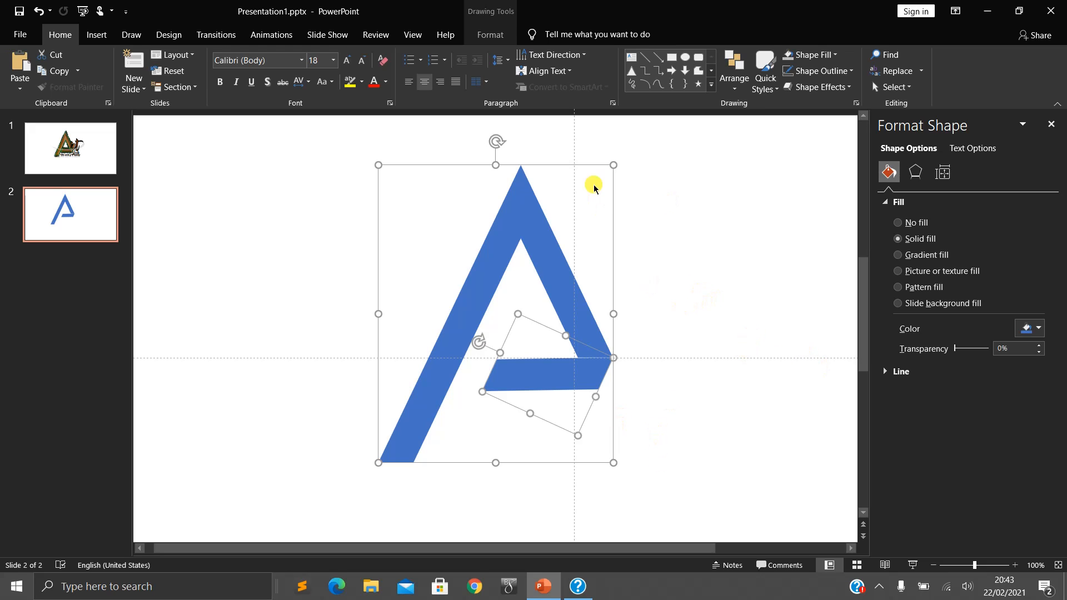
left_click(491, 35)
right_click(541, 230)
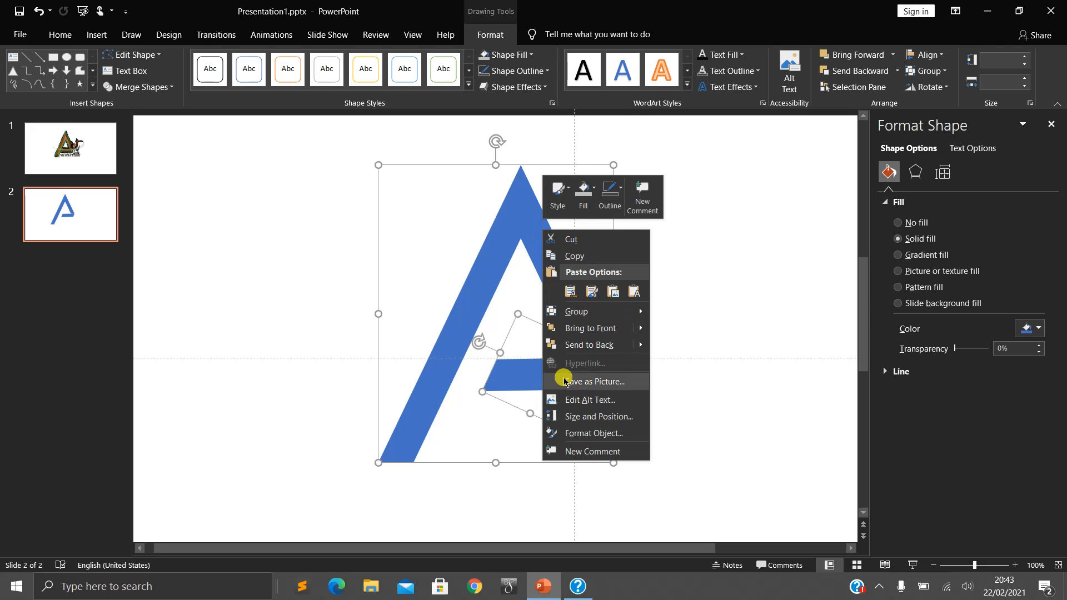
left_click(578, 438)
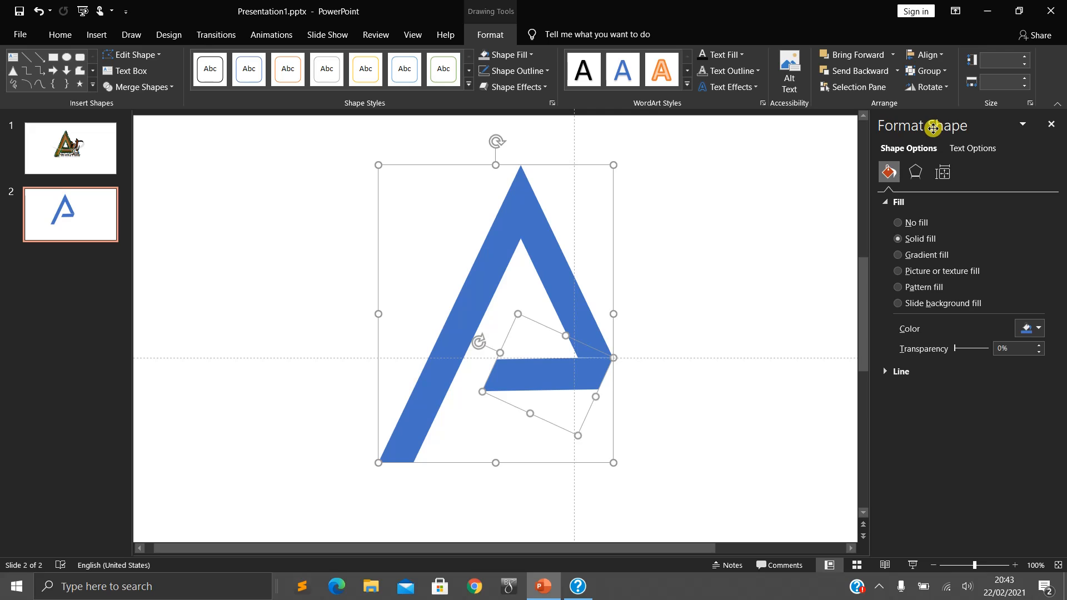
left_click(914, 173)
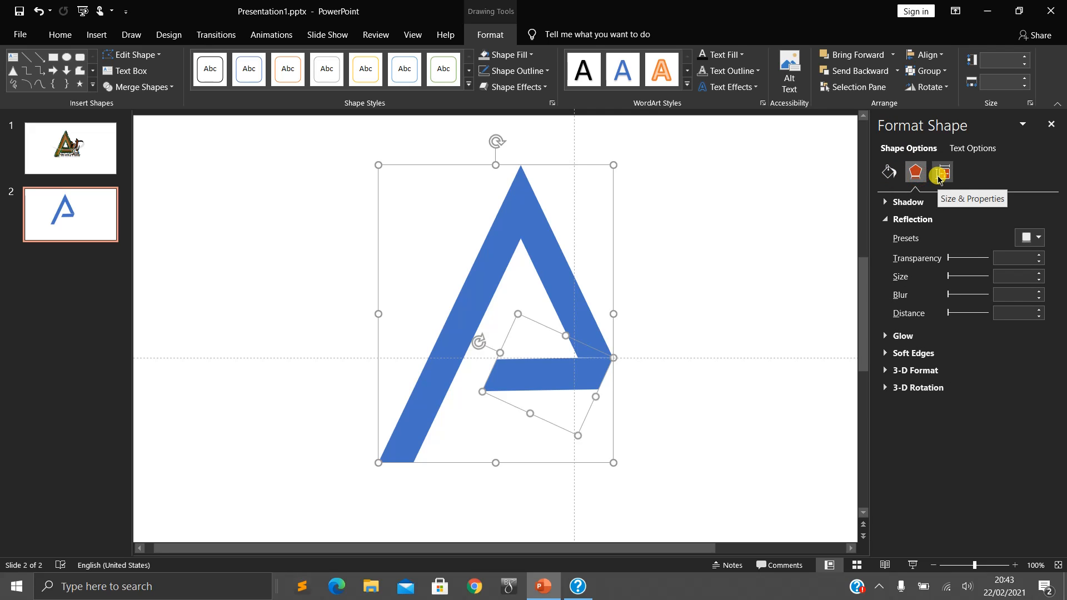
left_click(939, 176)
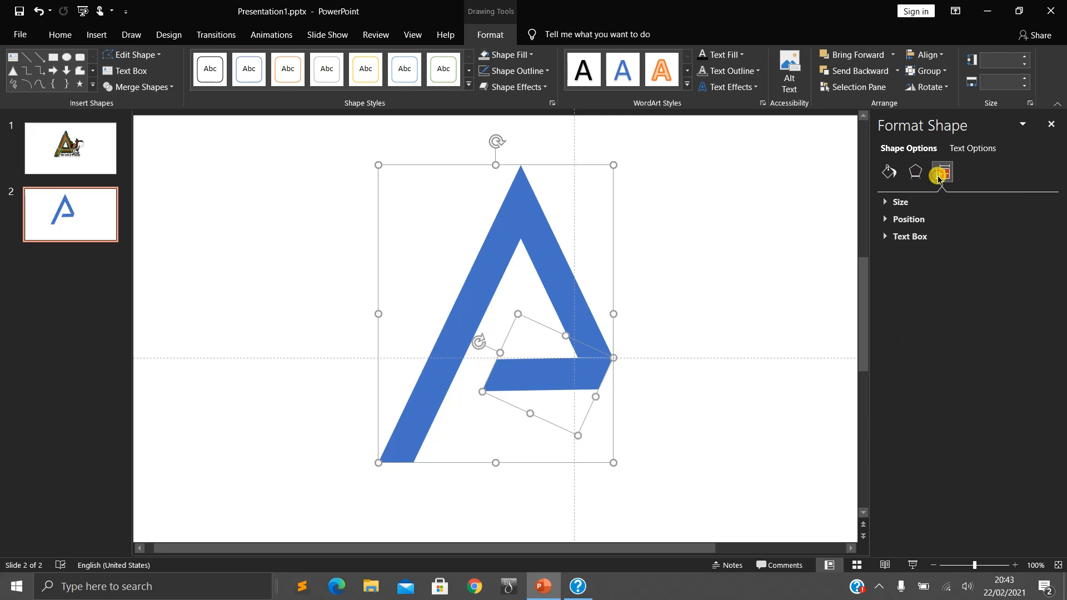
left_click(888, 173)
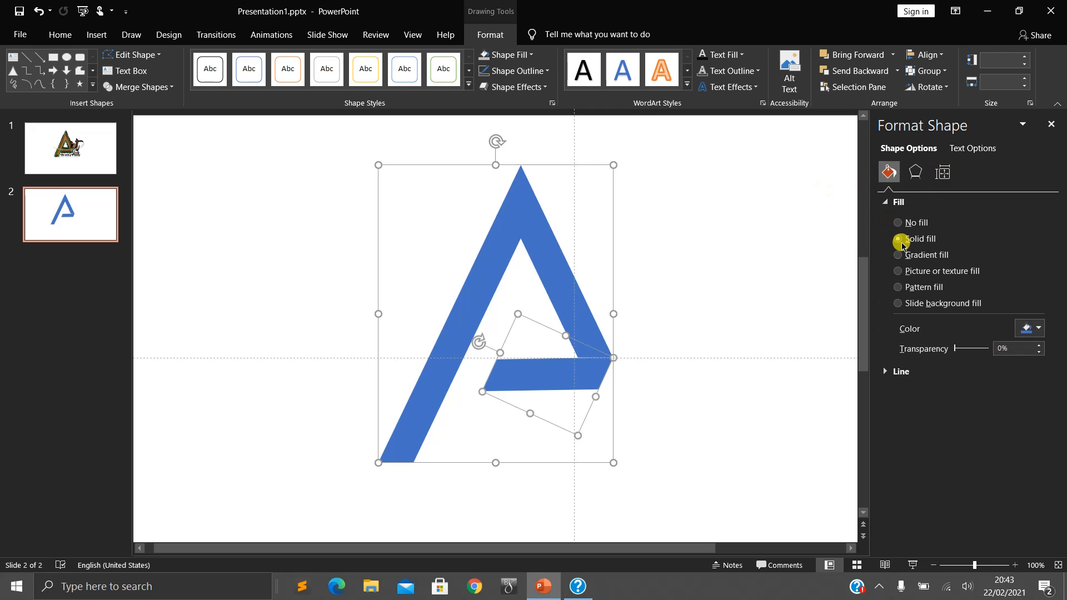
left_click(911, 259)
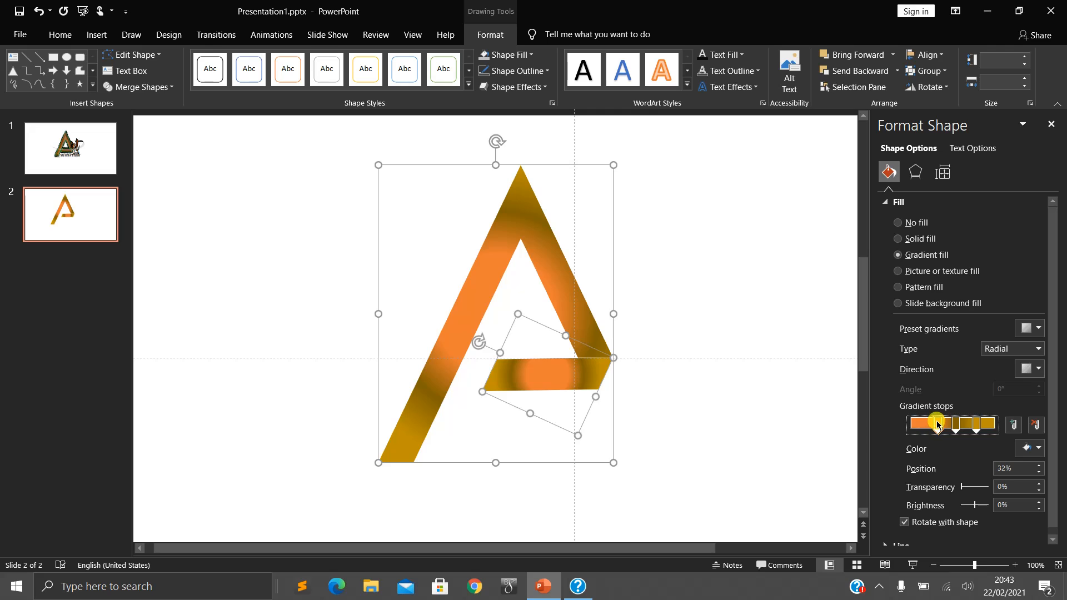
- Spread the gradient stops so the orange one sits at 10% and the dark yellow end stop at 98%
left_click_drag(938, 425, 995, 425)
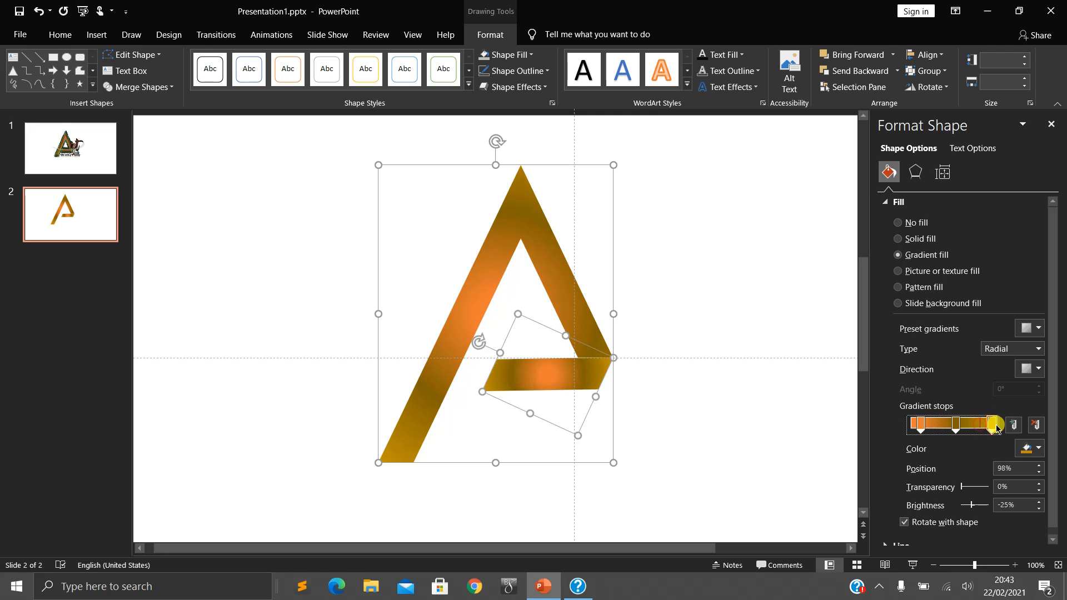
left_click(918, 425)
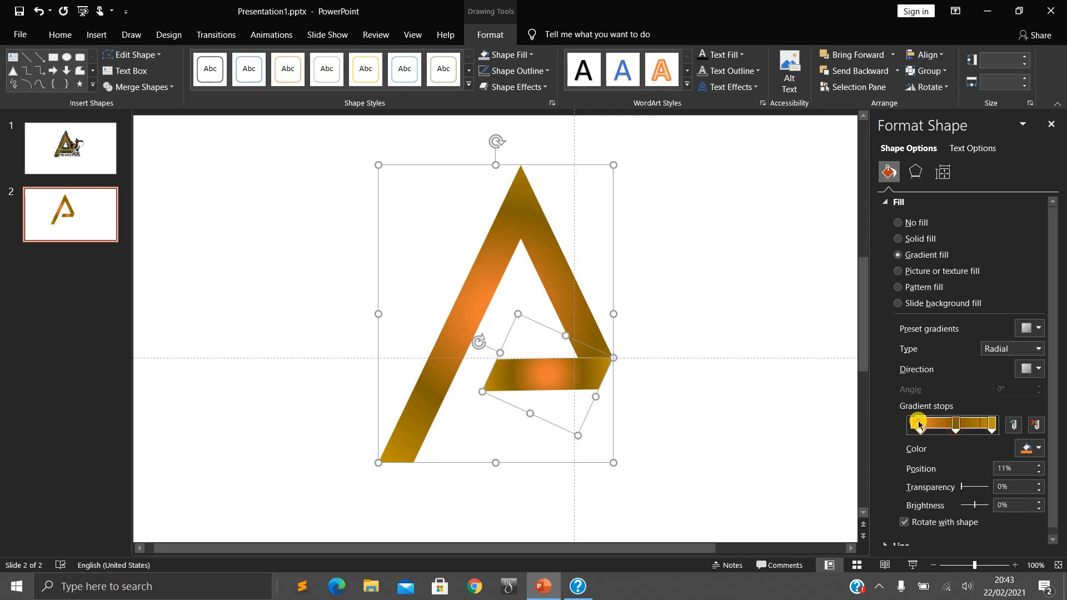
- Recolor the gradient's end stop, trying light blue and settling on the dark yellow theme shade at -50% brightness
left_click(992, 425)
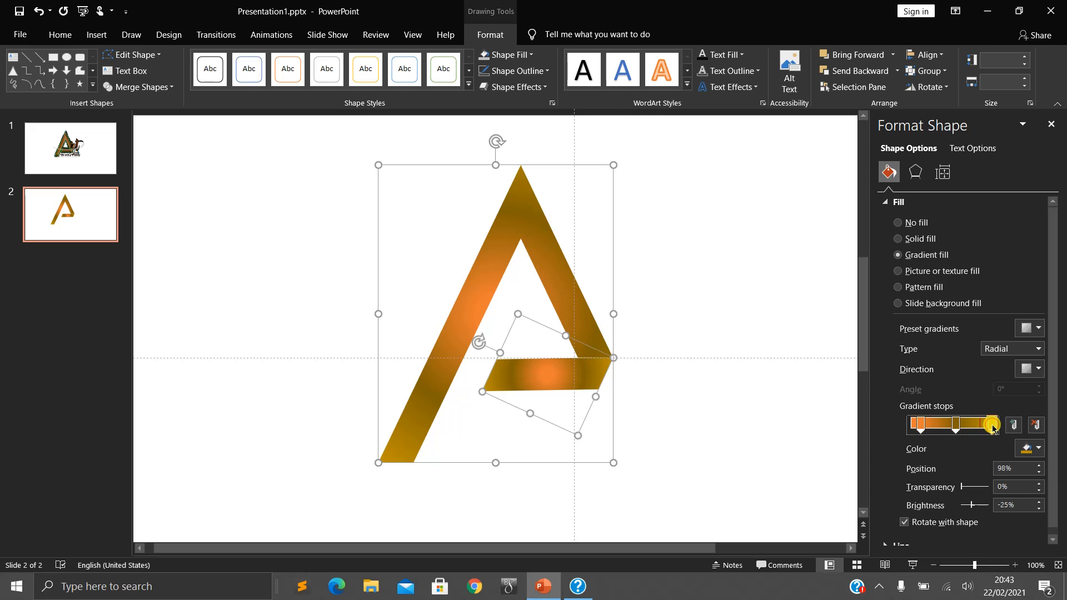
left_click(1032, 451)
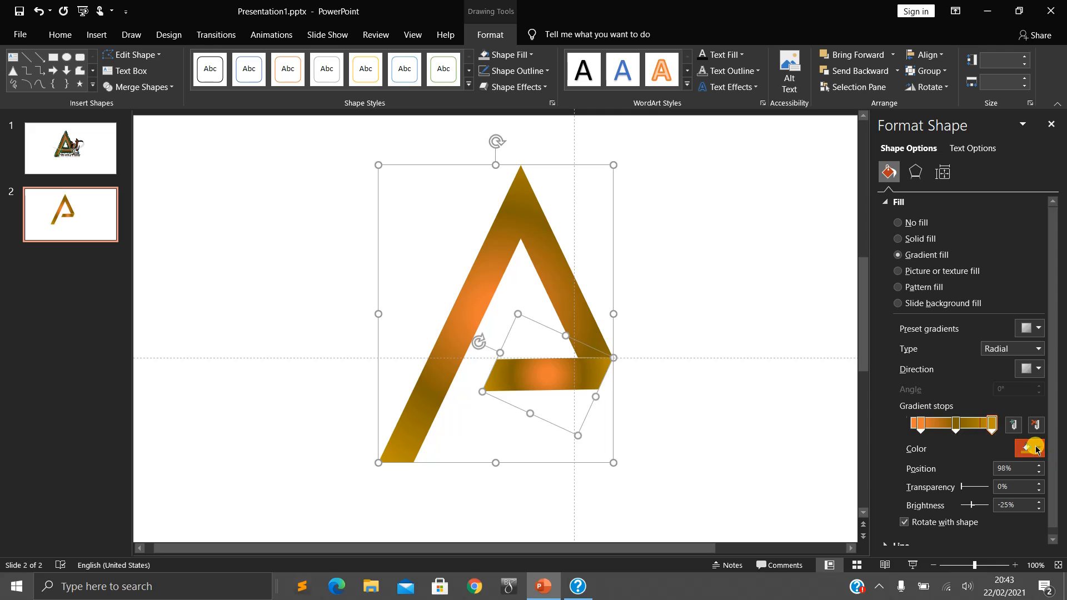
left_click(1037, 449)
left_click(1028, 407)
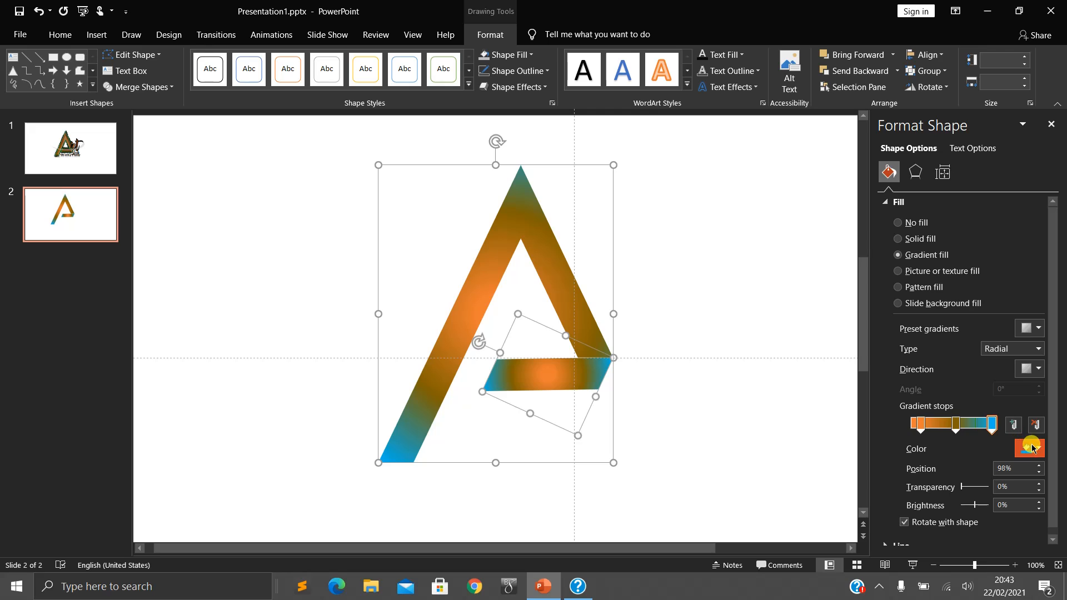
left_click(1032, 448)
left_click(1041, 380)
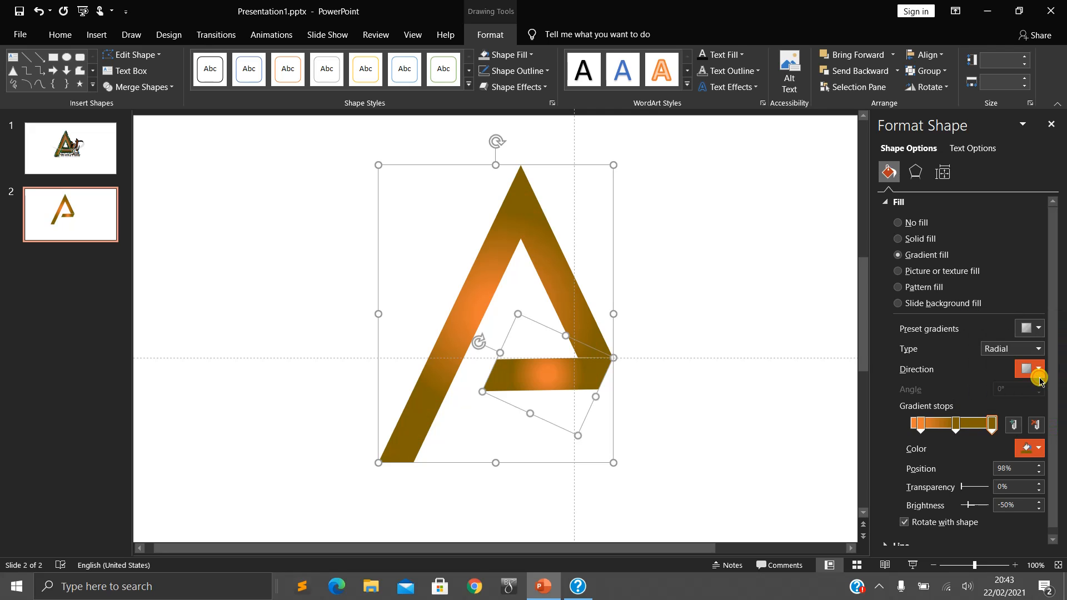
- Rearrange the gradient stops so a dark yellow one sits at 1% and the orange one at 53%
left_click(916, 425)
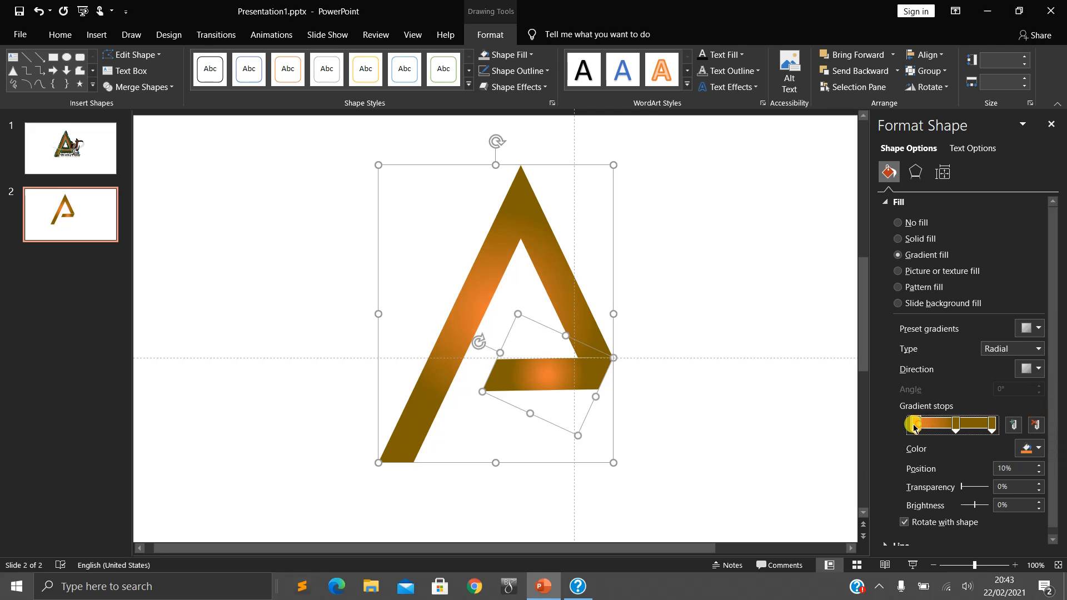
mouse_move(915, 427)
left_mouse_down()
mouse_move(970, 426)
mouse_move(907, 425)
left_mouse_up()
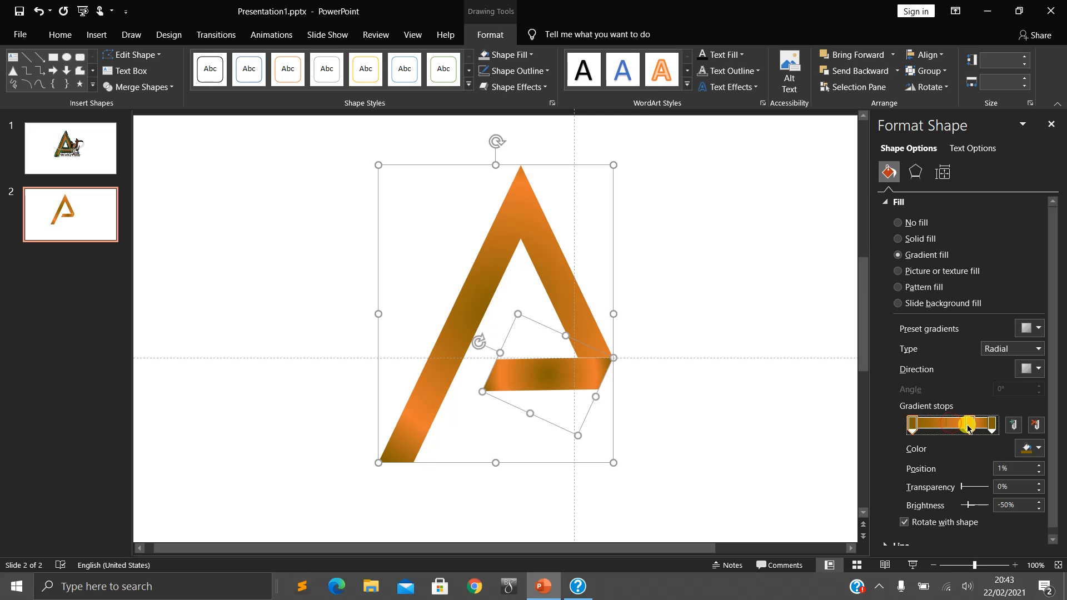
left_click(968, 426)
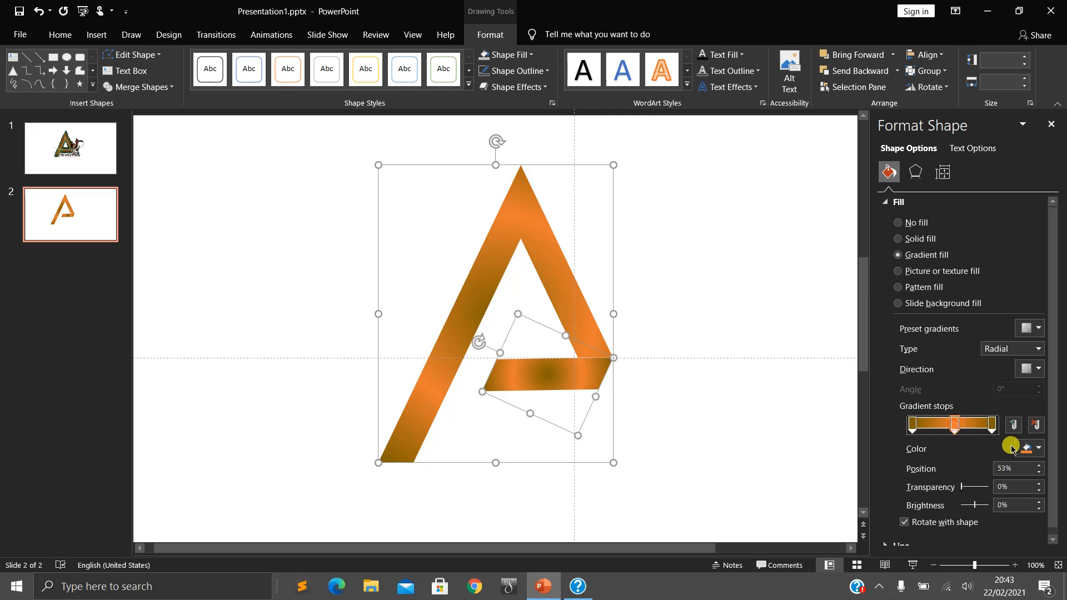
- Recolor the middle gradient stop, trying the gold shade at 40% brightness and settling on orange at 40% brightness
left_click(1034, 447)
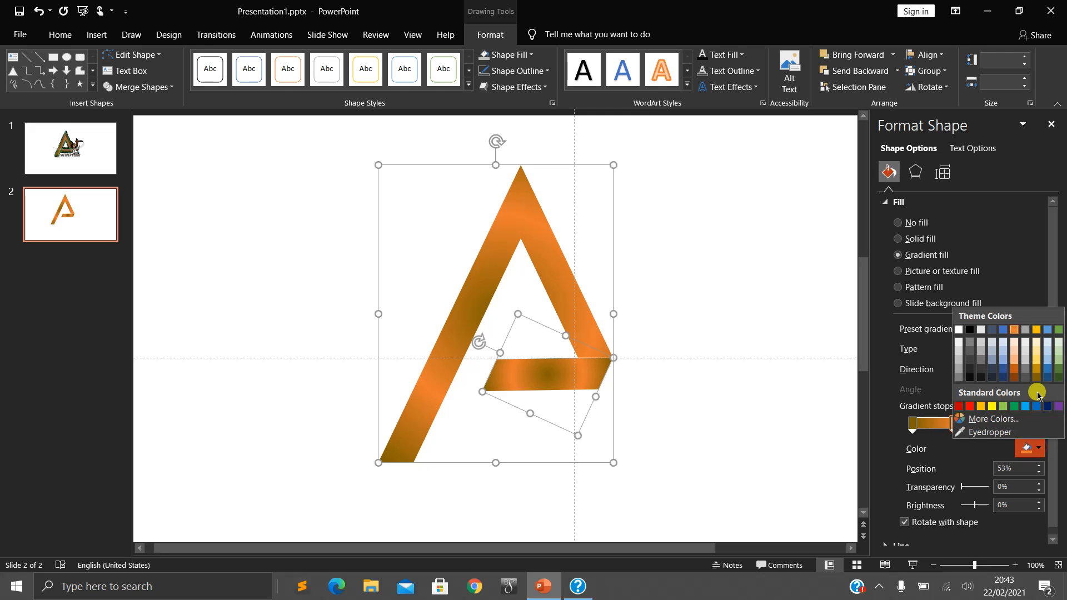
left_click(1039, 361)
left_click(1034, 448)
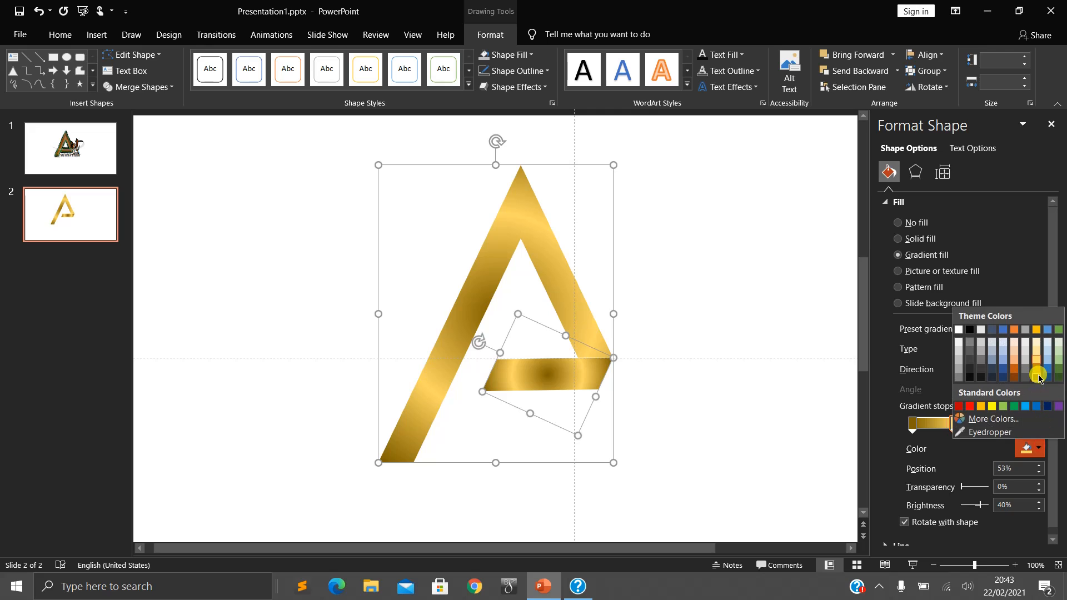
left_click(1013, 362)
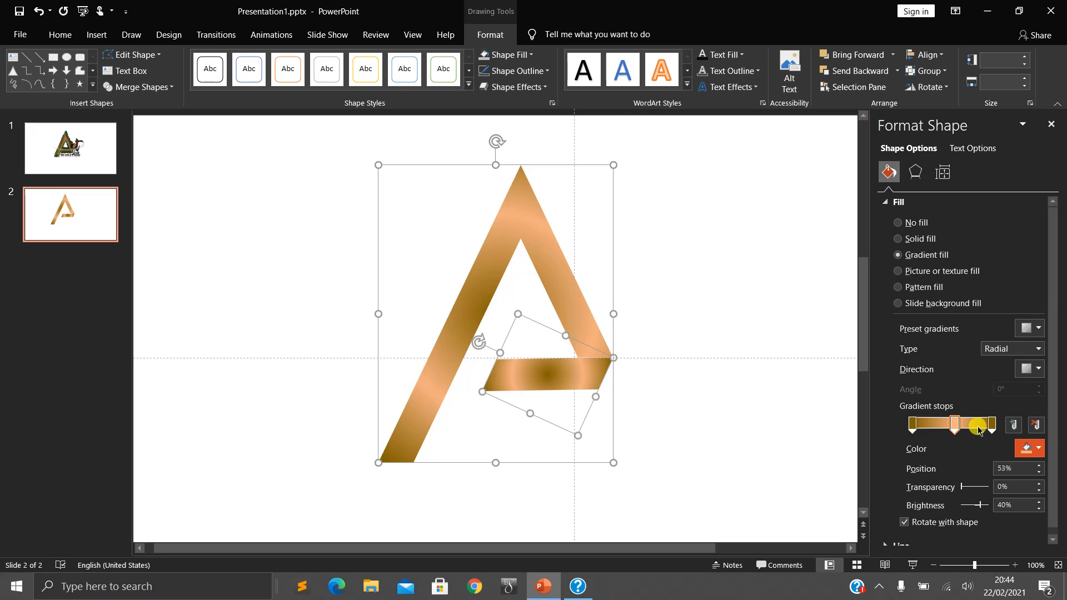
- Recolor the middle gradient stop to gold at 60% brightness and the first stop to gold at -25% brightness
left_click(1034, 448)
left_click(1039, 361)
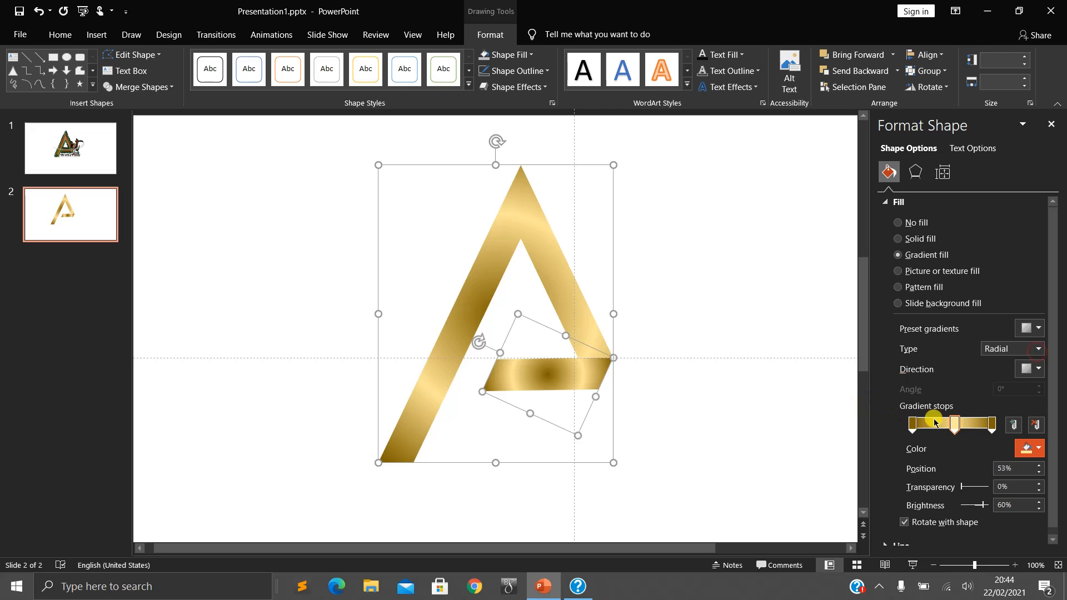
left_click(912, 425)
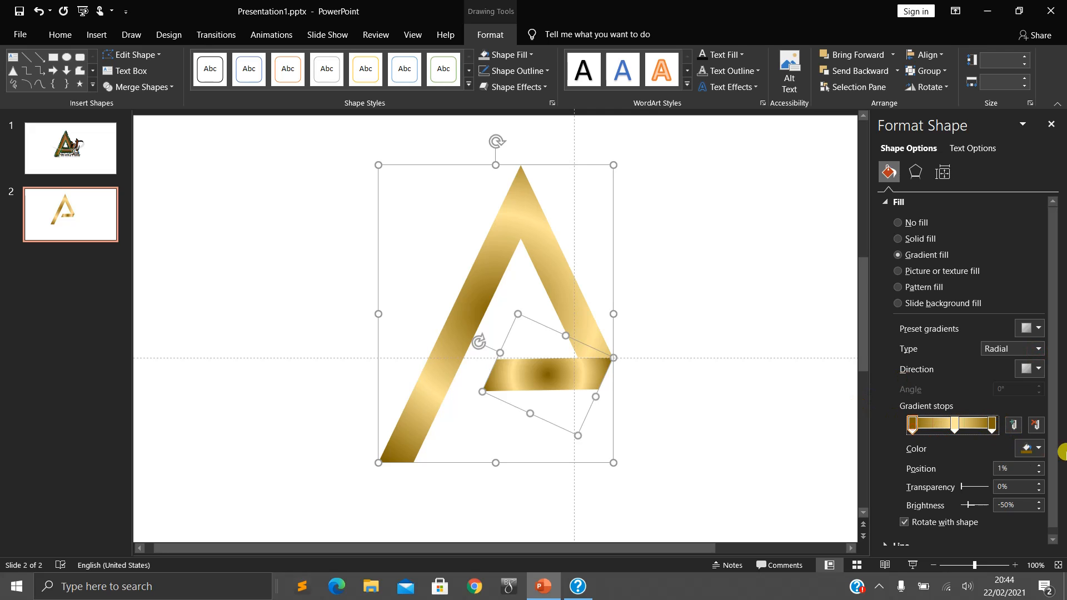
left_click(1037, 448)
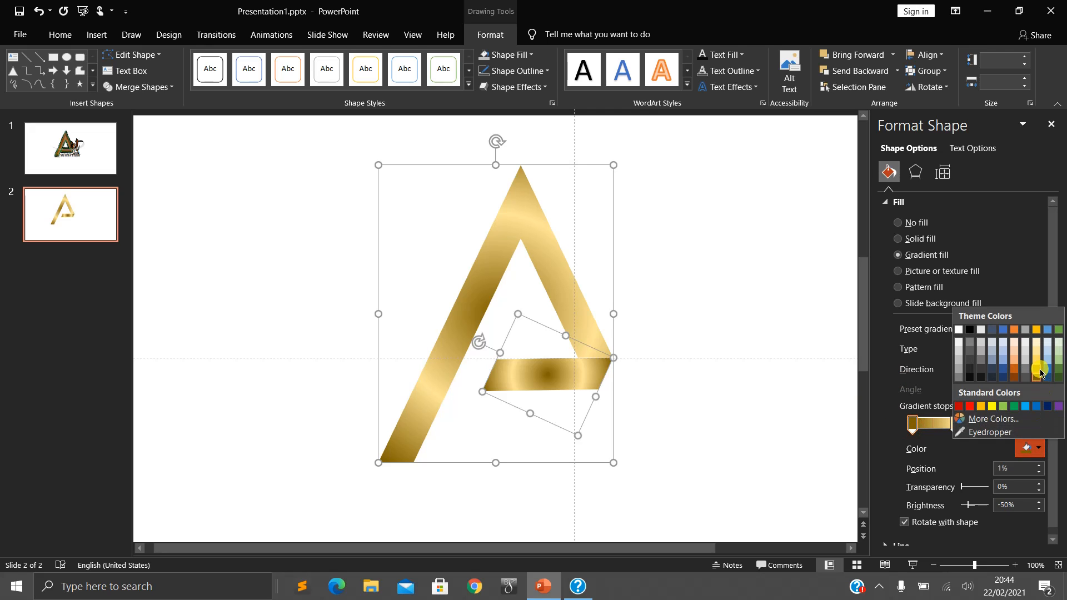
left_click(1039, 371)
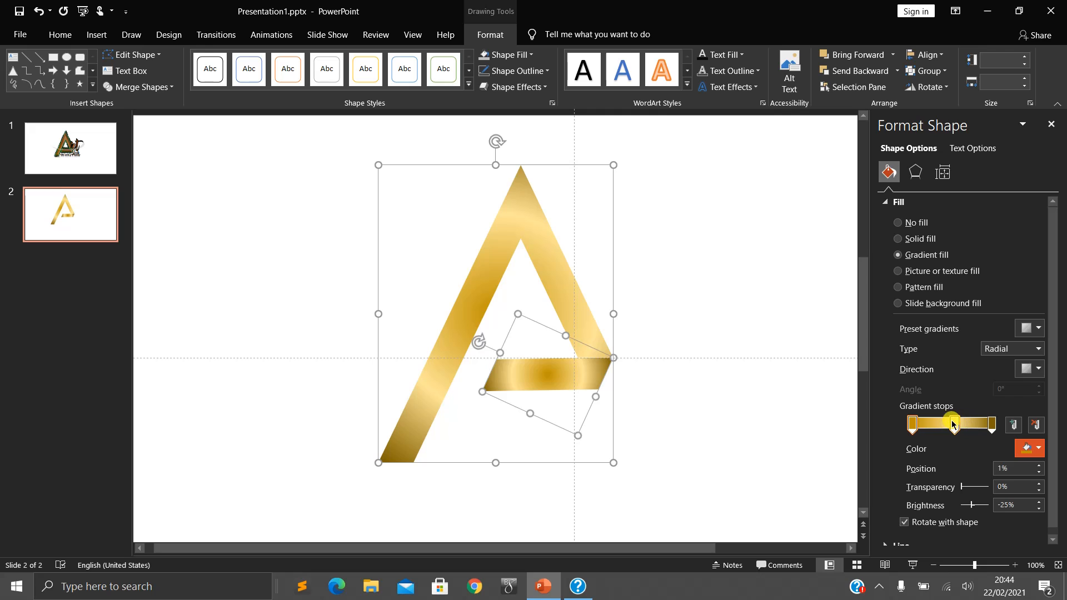
- Rearrange the gradient stops so the light gold one sits at 0% and the -25% gold one is in the middle
left_click_drag(954, 425, 912, 424)
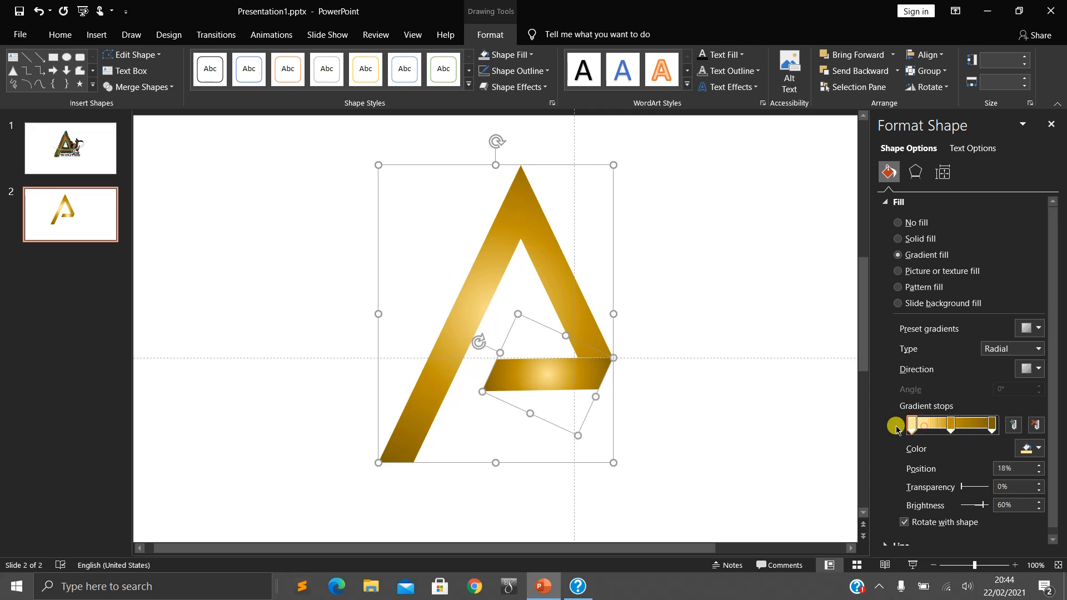
left_click(751, 333)
scroll(727, 483, "down", 2, "ctrl")
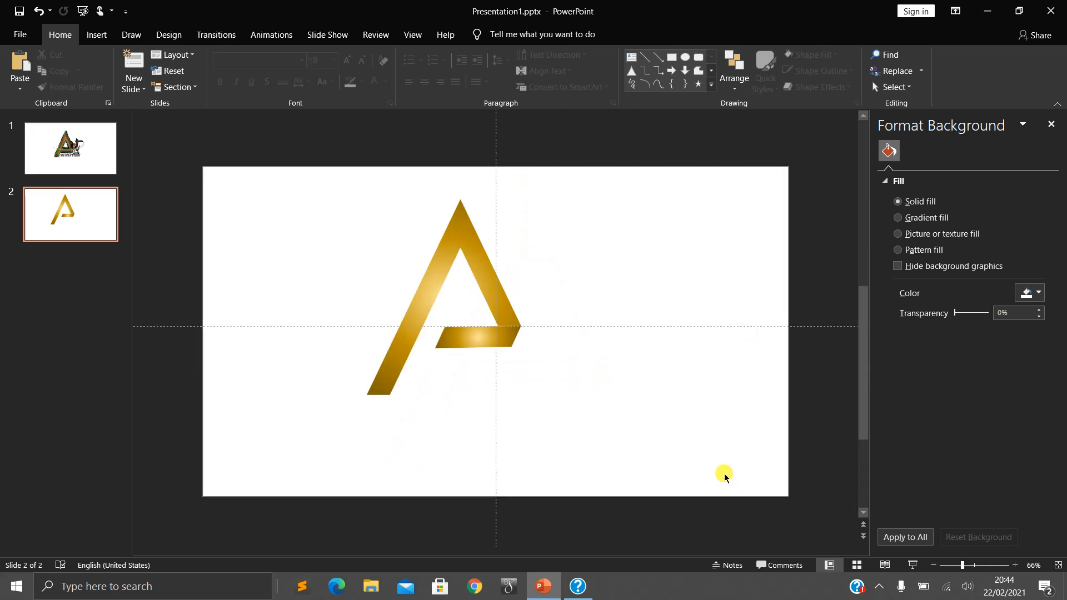
scroll(660, 458, "up", 2, "ctrl")
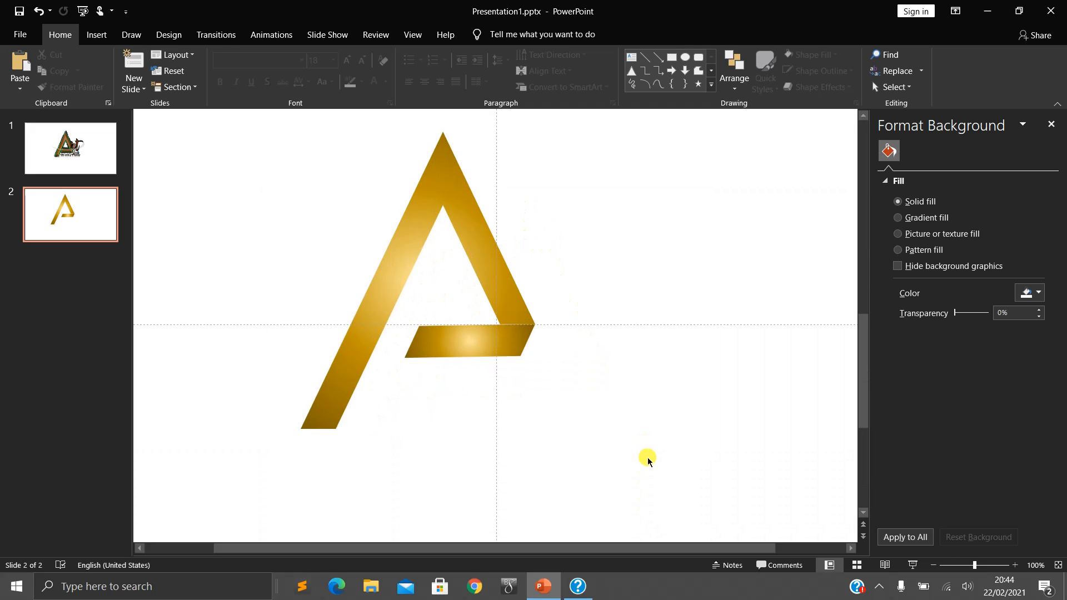
- Set the brightness of the first gradient stop on the letter's large A-shaped part to 45%
left_click(502, 303)
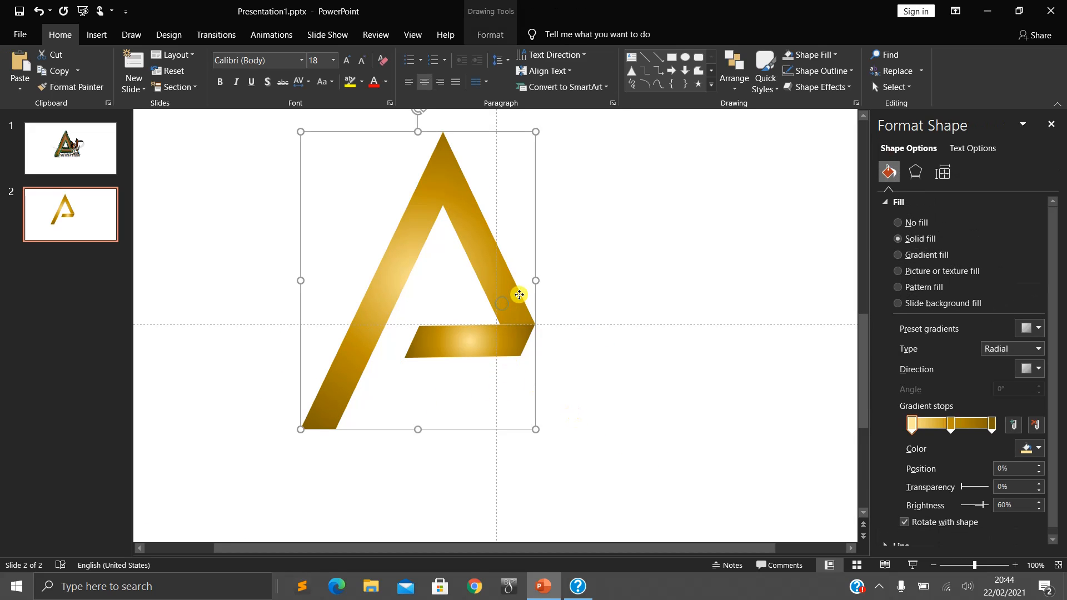
right_click(519, 294)
left_click(952, 213)
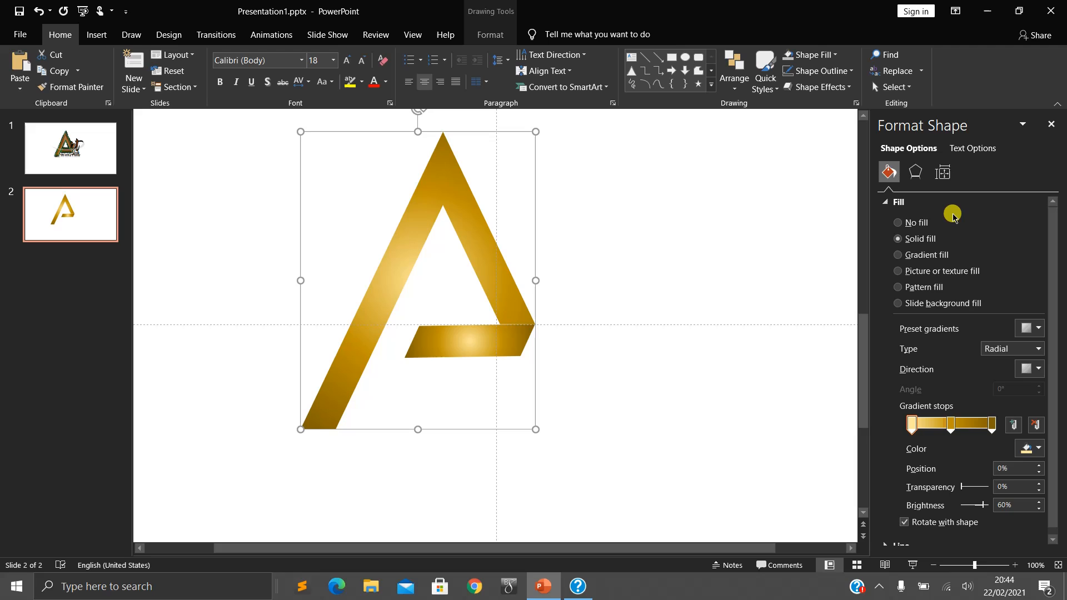
left_click(886, 204)
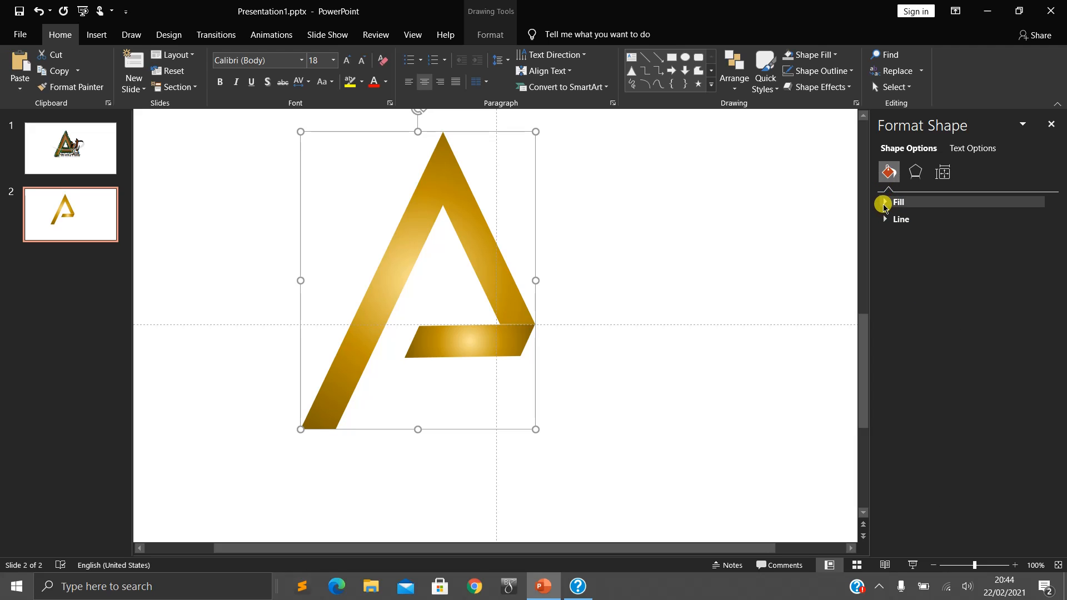
left_click(885, 203)
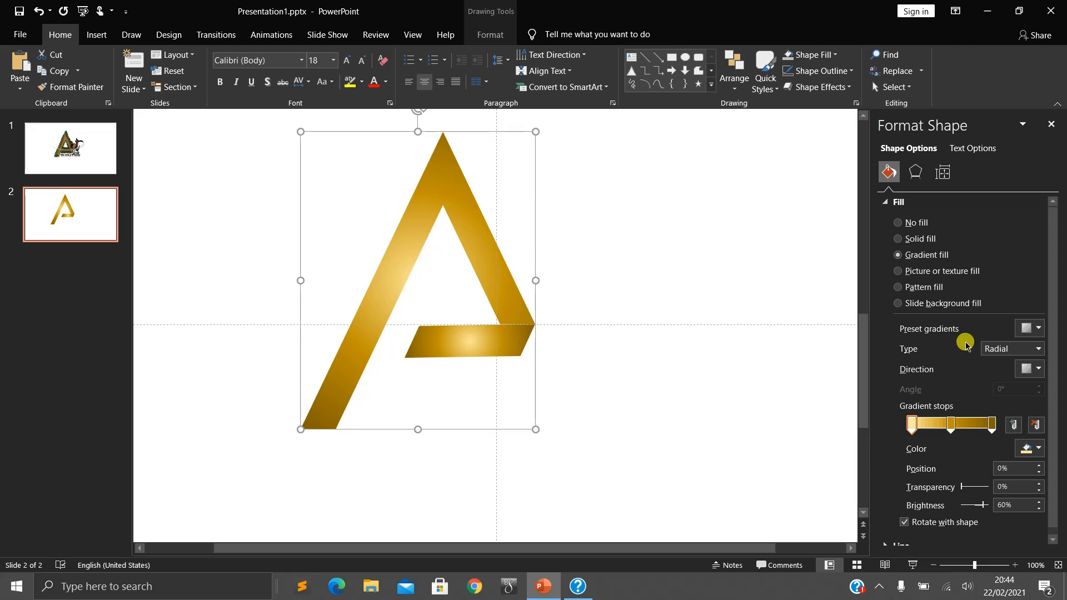
mouse_move(985, 508)
left_mouse_down()
mouse_move(963, 505)
mouse_move(979, 506)
left_mouse_up()
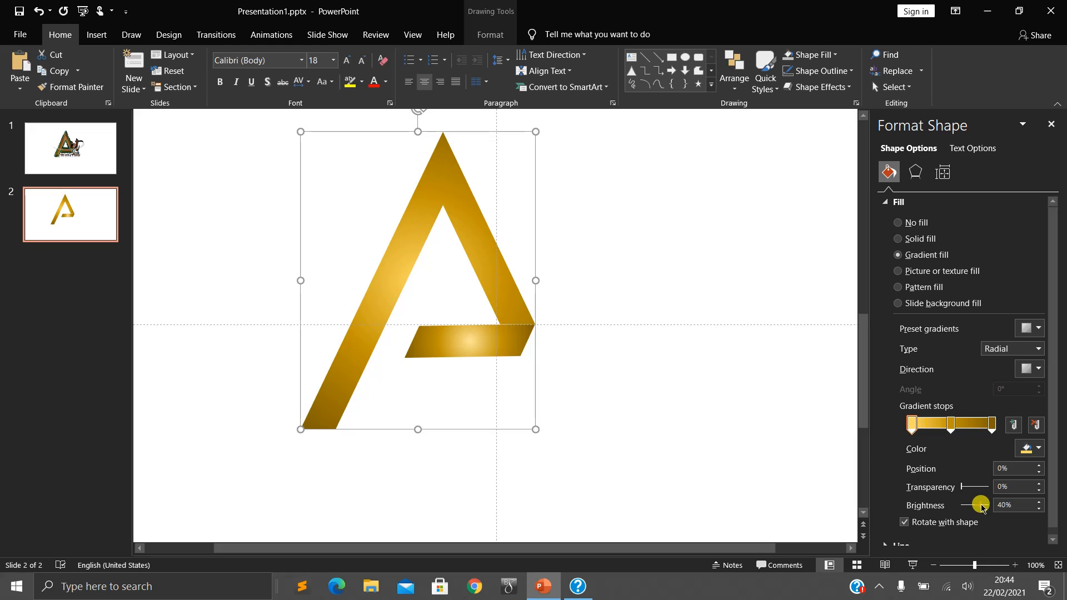
left_click_drag(981, 506, 983, 507)
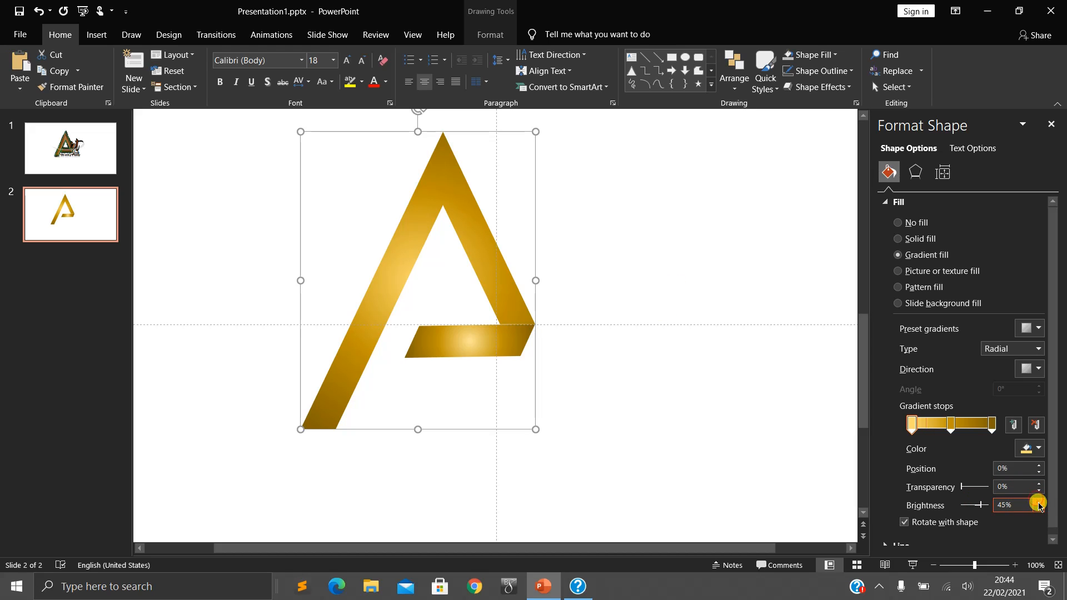
left_click(595, 210)
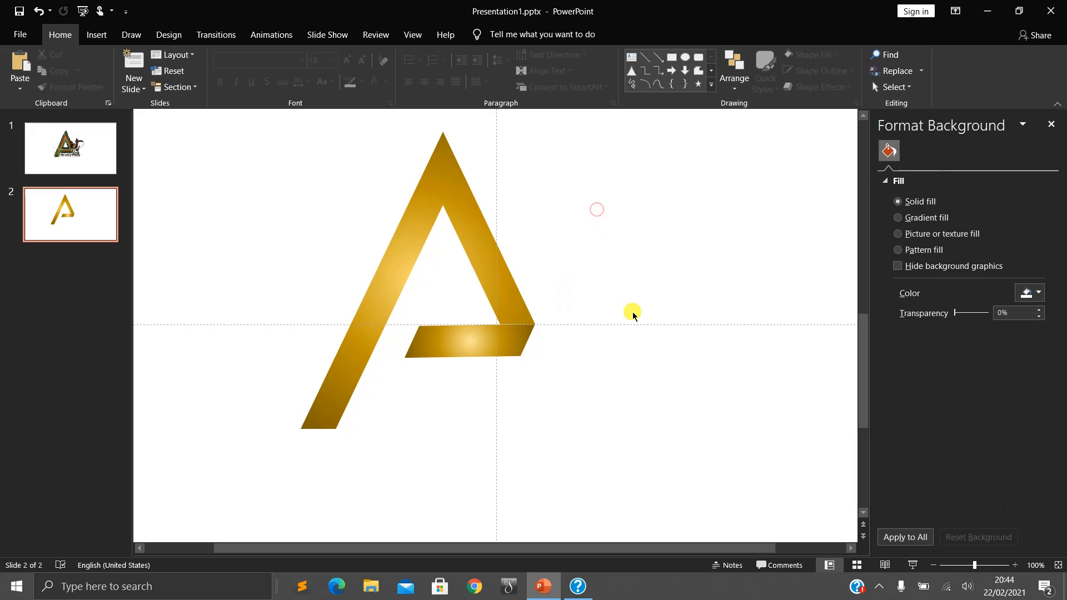
- Try the Rectangular and Linear gradient types on the large part of the A, then return it to Radial
left_click(579, 306)
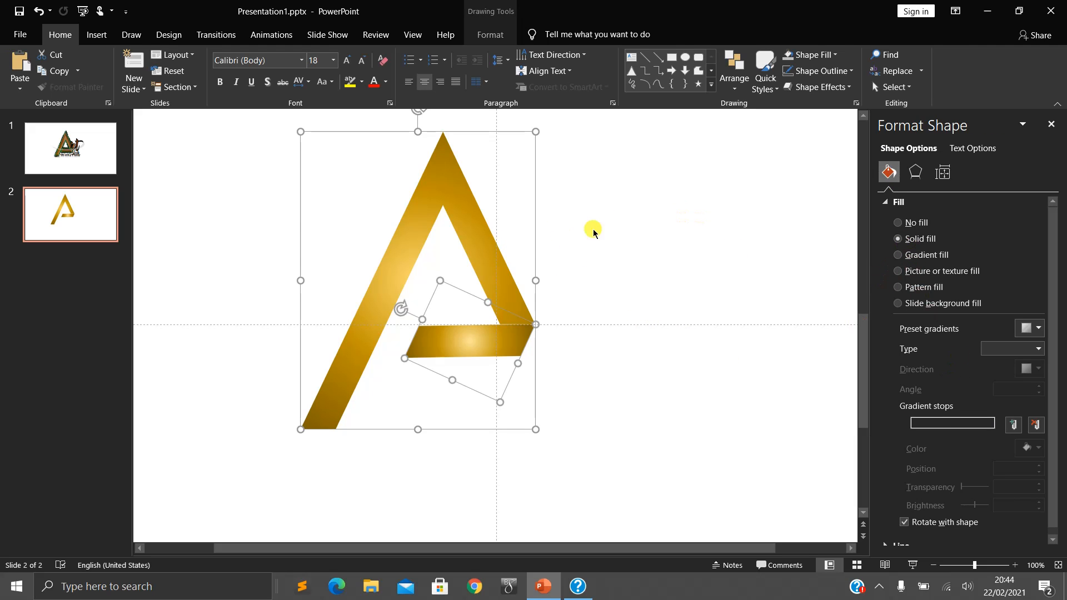
left_click(488, 244)
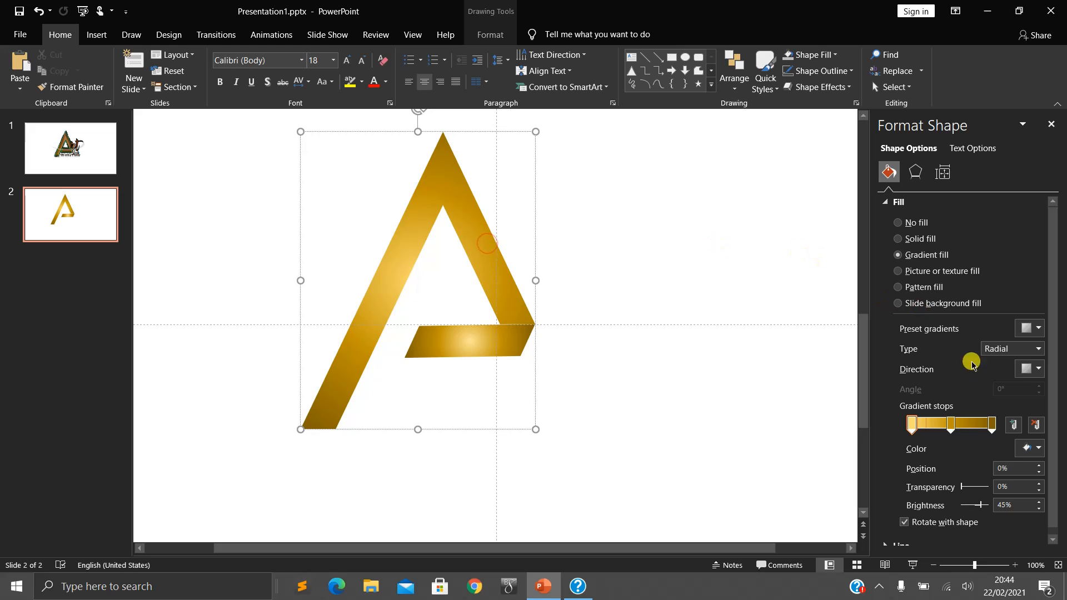
left_click(1032, 350)
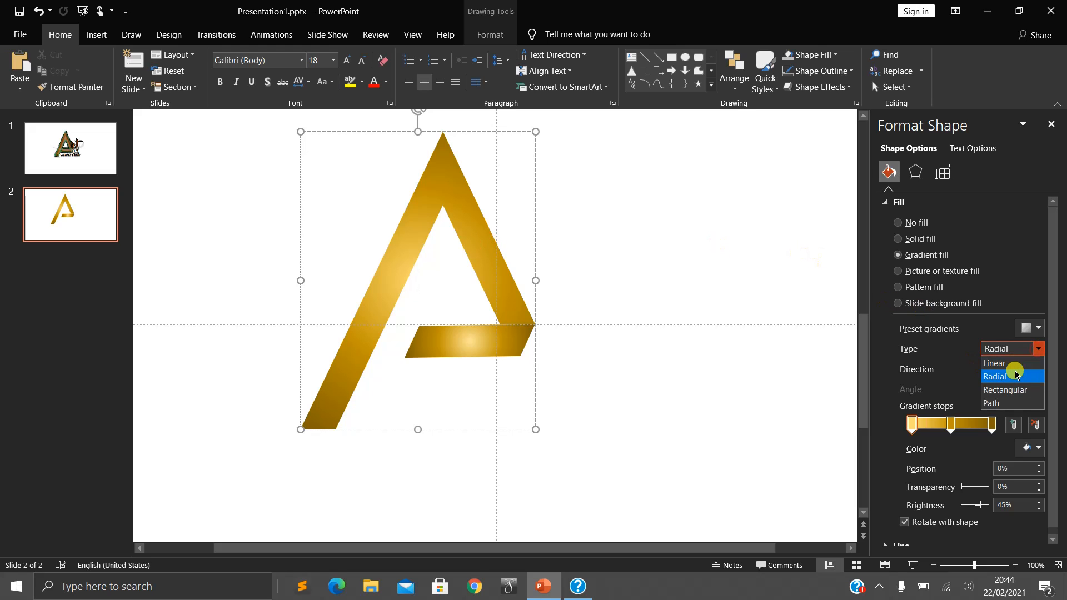
left_click(1009, 387)
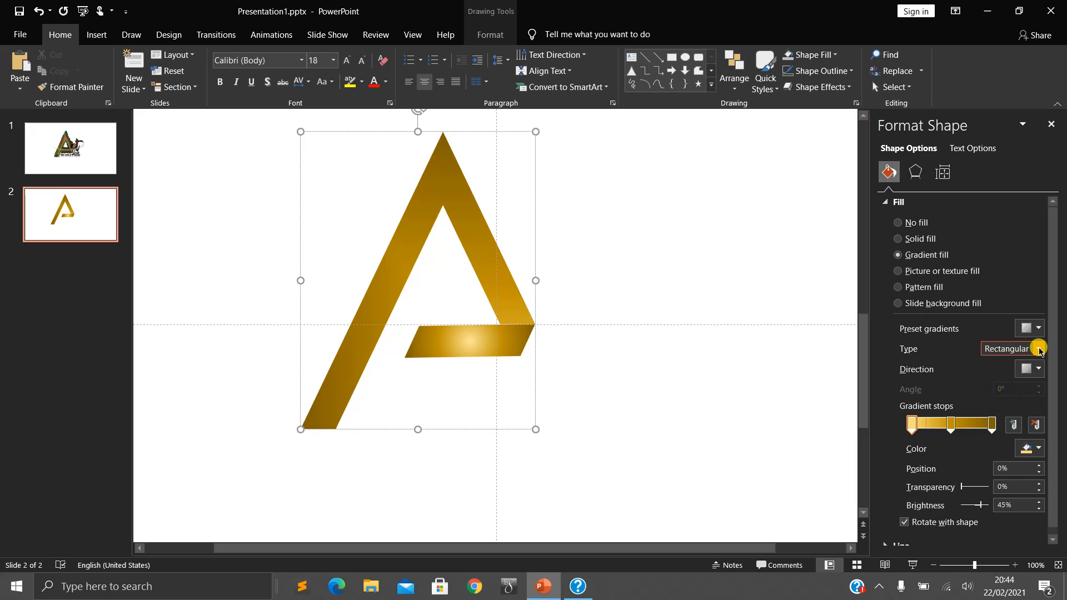
left_click(1036, 348)
left_click(1033, 360)
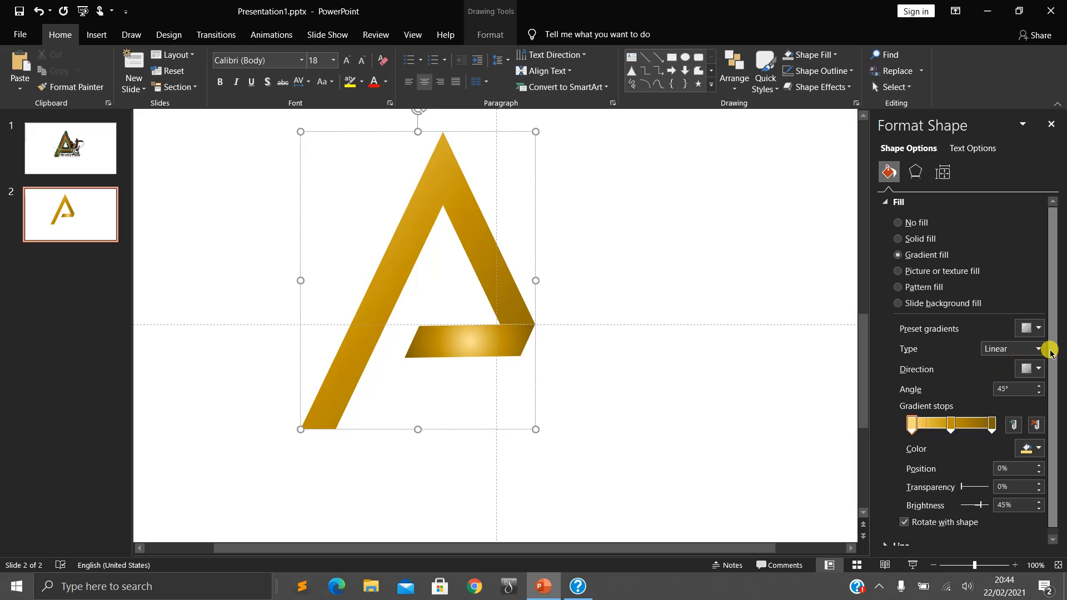
left_click(1034, 348)
left_click(1012, 373)
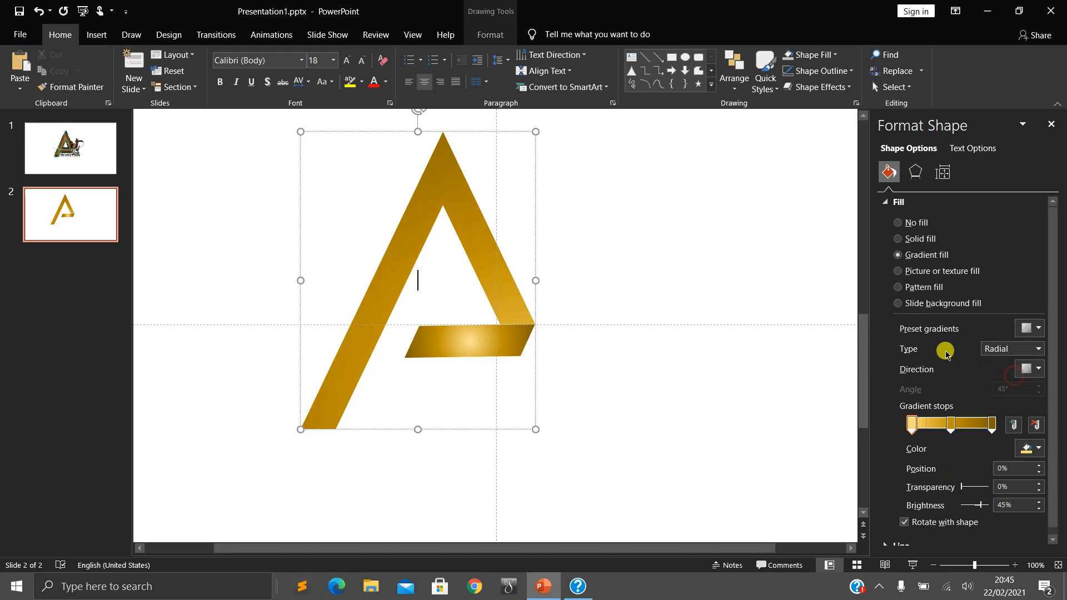
- Make the large part's radial gradient spread from the center, also trying the direction from the bottom-left corner
left_click(1033, 369)
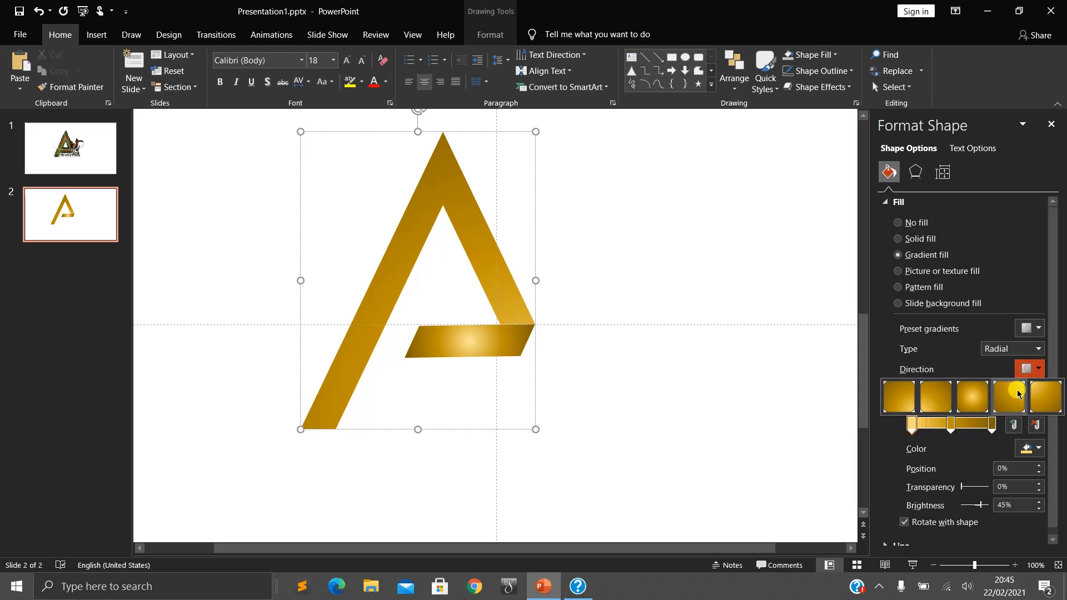
left_click(971, 396)
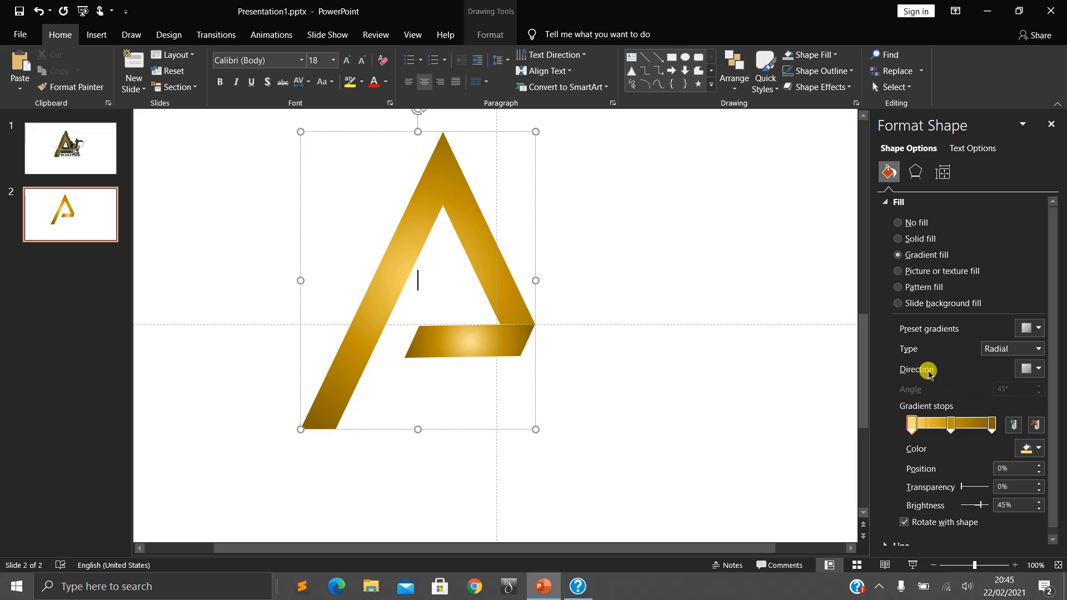
left_click(1033, 369)
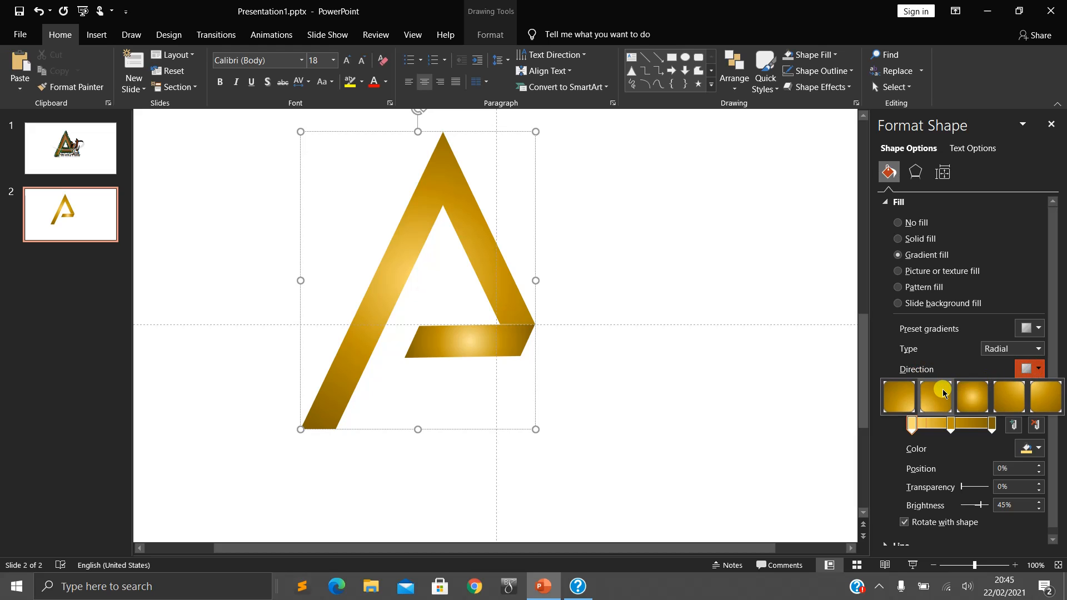
left_click(943, 393)
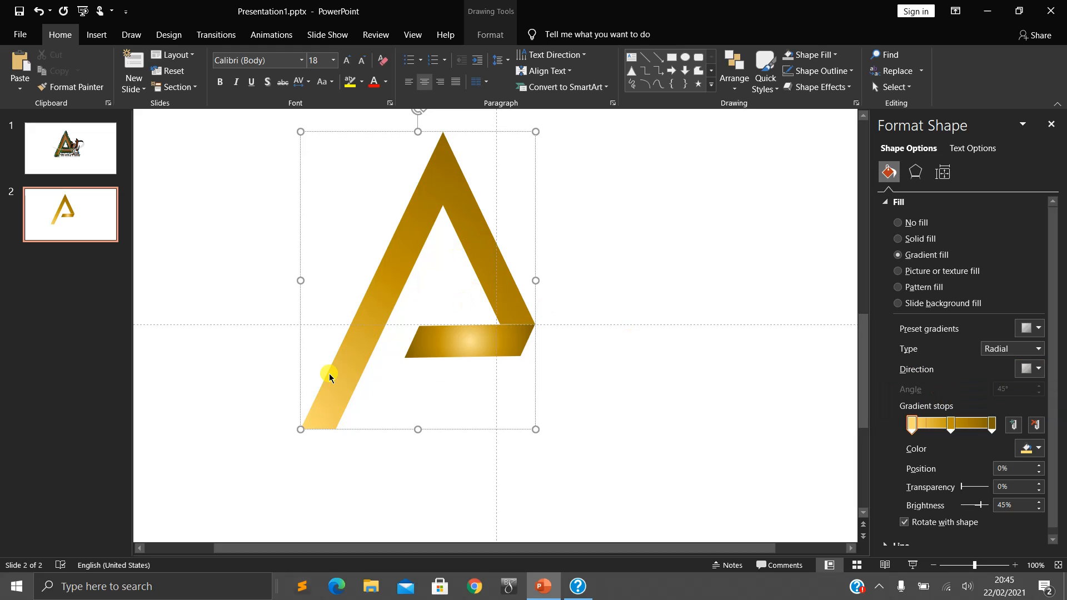
left_click(1029, 369)
left_click(976, 391)
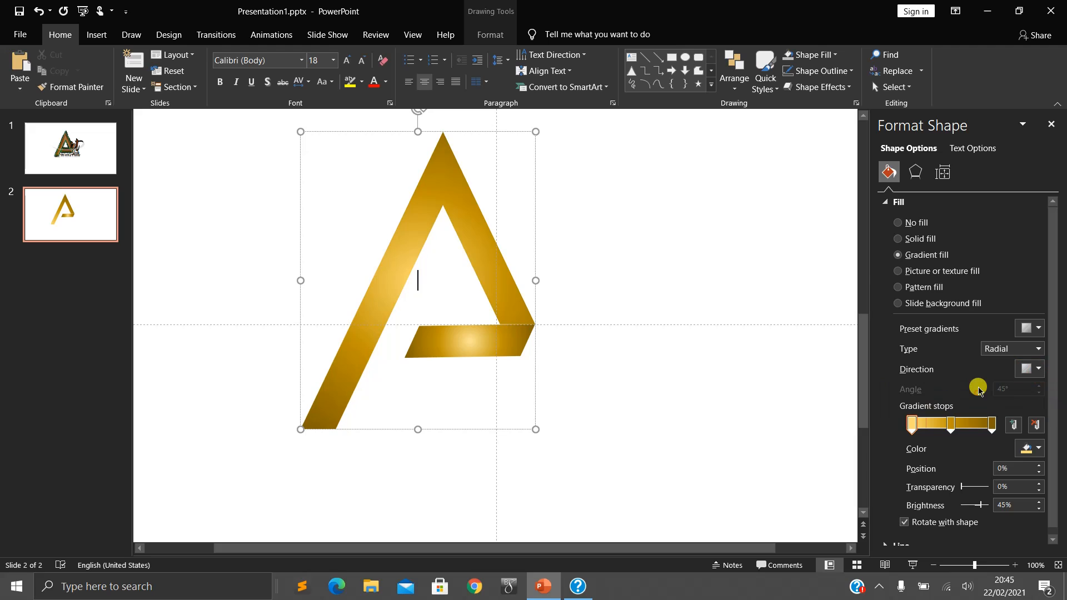
- Look over the shape's reflection and shadow settings and compare with the reference logo on slide 1
left_click(914, 173)
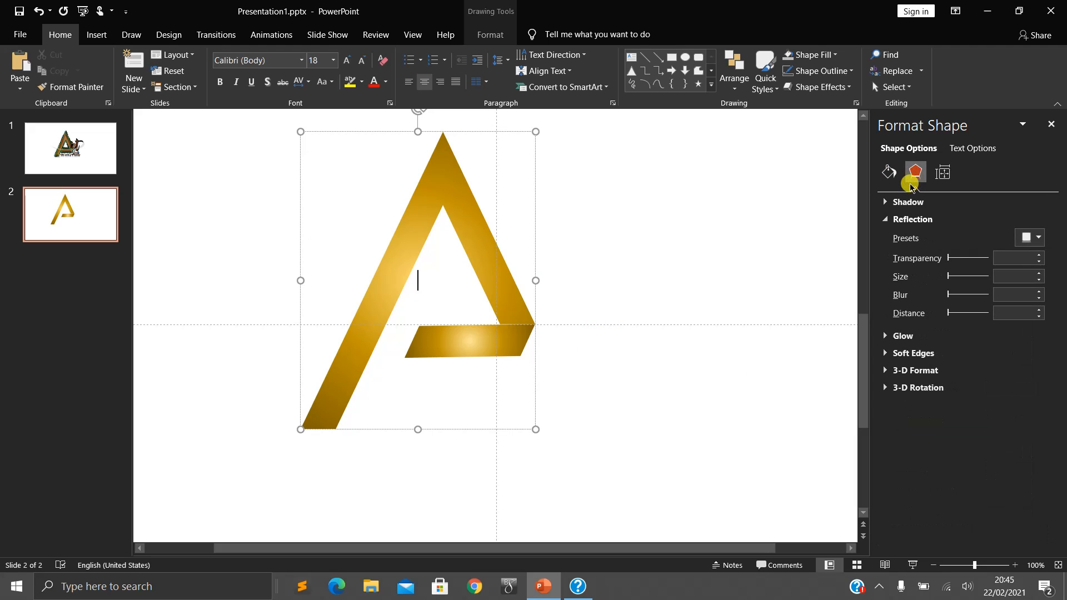
left_click(889, 220)
left_click(886, 202)
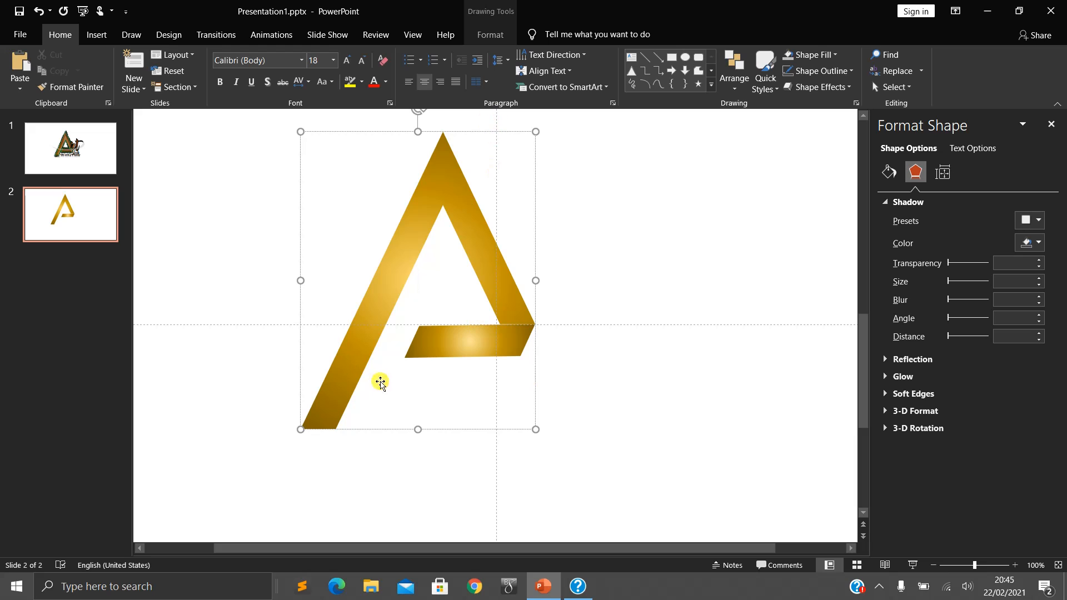
left_click(78, 162)
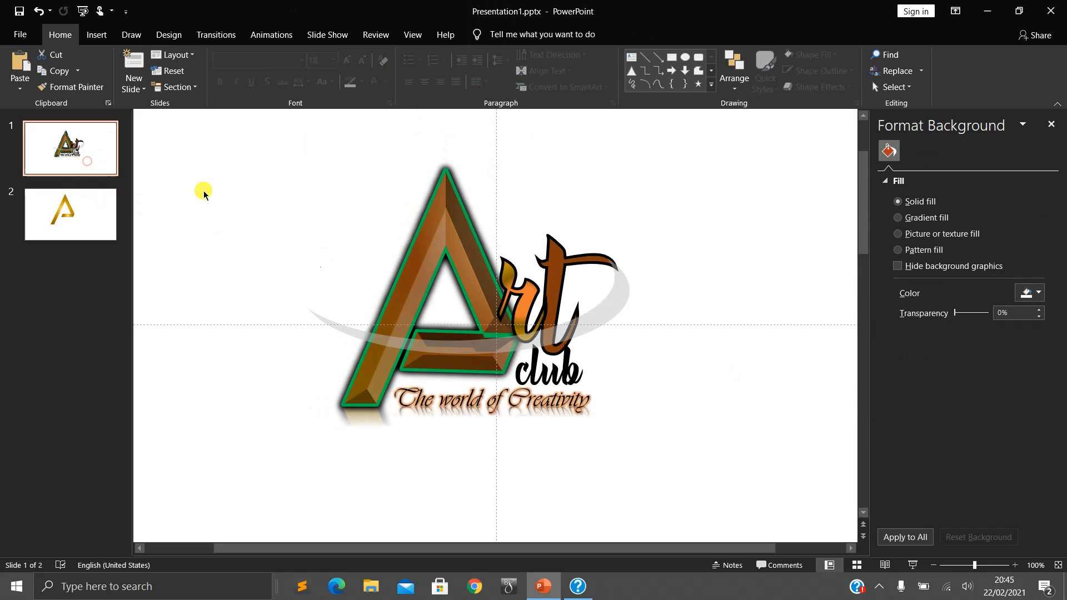
left_click(66, 211)
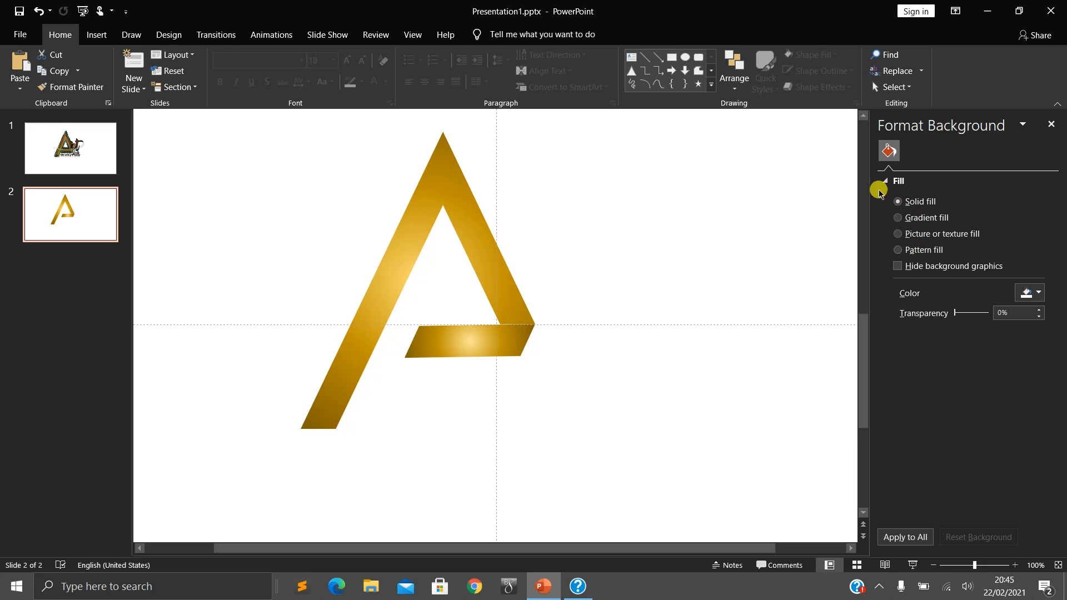
- Give both parts of the A an outer shadow, trying a 65% size and a 90° preset before settling on the 45° preset
left_click(498, 272)
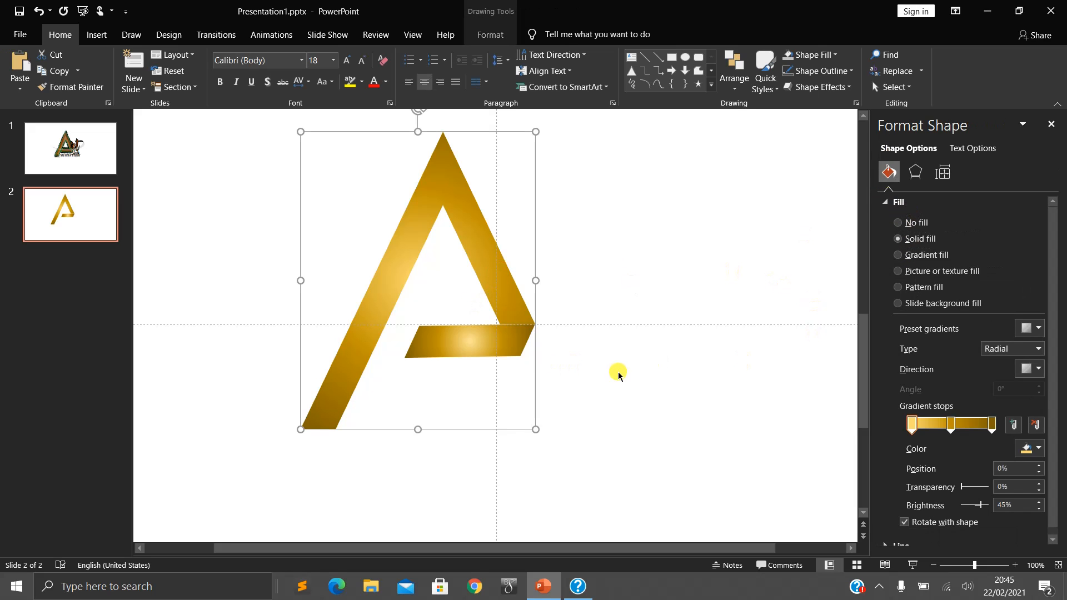
key("ctrl+a")
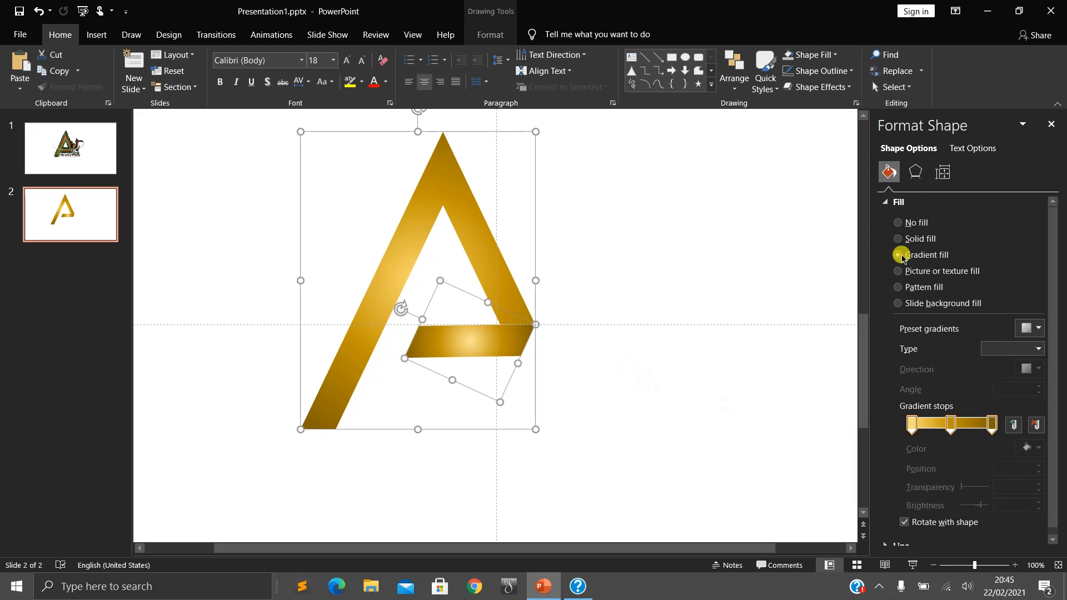
left_click(915, 172)
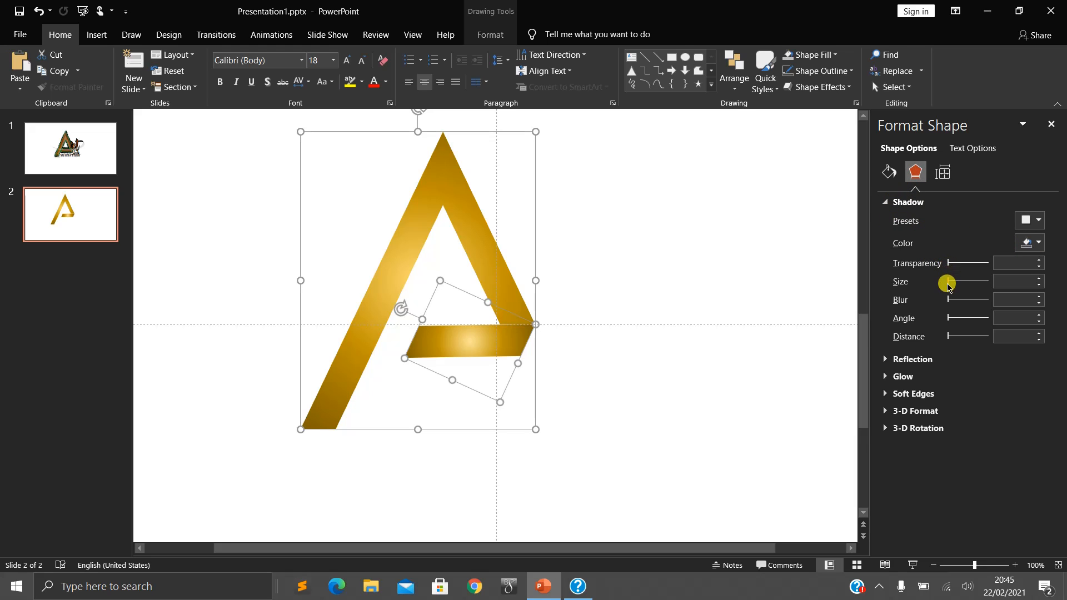
mouse_move(948, 285)
left_mouse_down()
mouse_move(975, 303)
mouse_move(953, 303)
mouse_move(961, 300)
left_mouse_up()
left_click(977, 265)
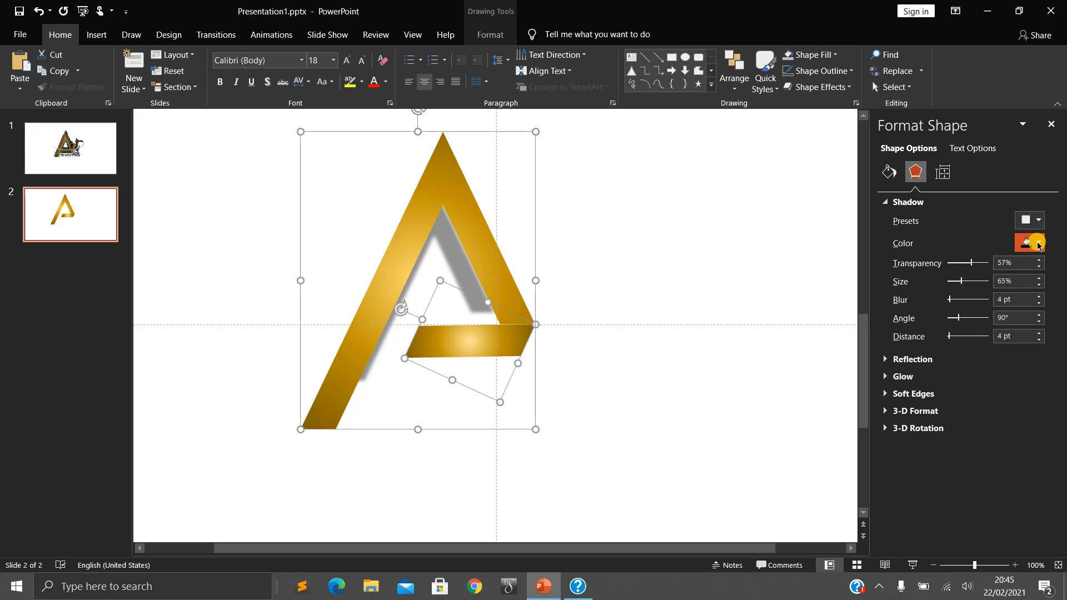
left_click(1037, 222)
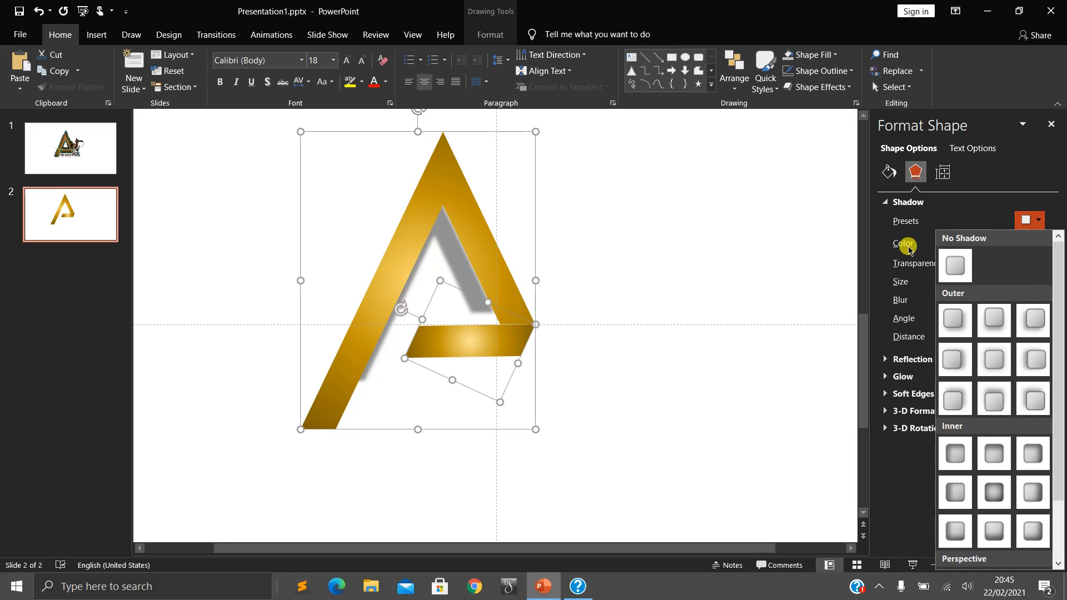
left_click(988, 329)
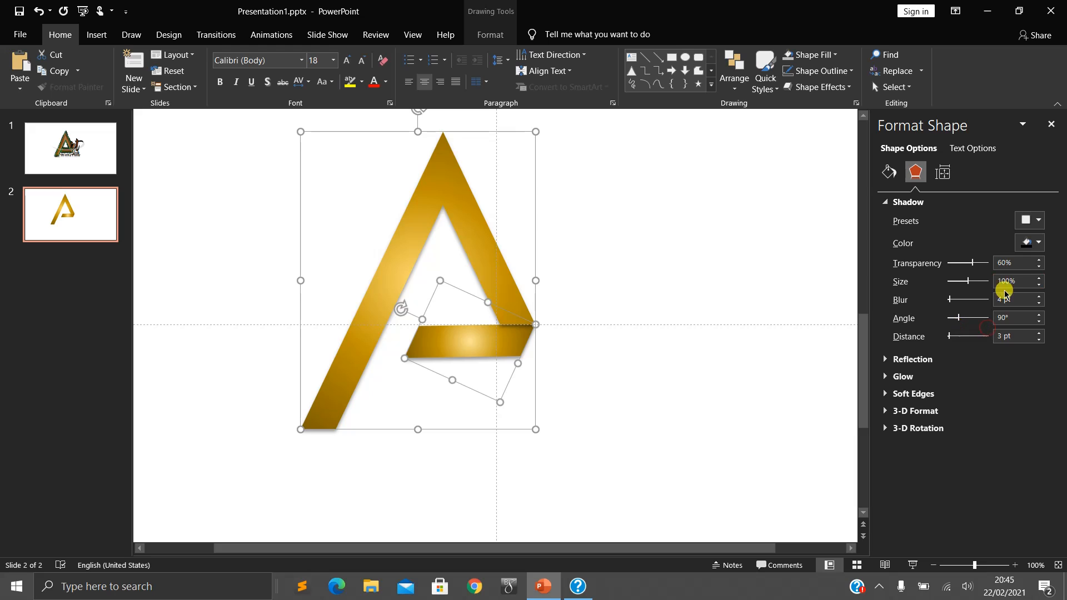
left_click(1037, 226)
left_click(954, 319)
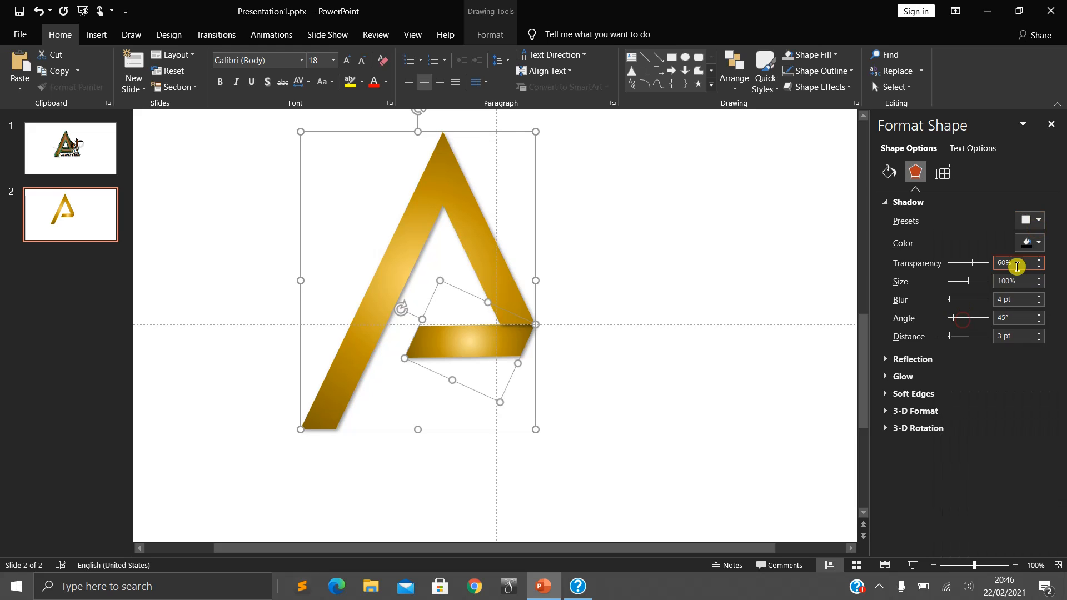
- Try the 180° outer shadow preset and the 90° inner shadow preset on both parts of the A
left_click(1037, 221)
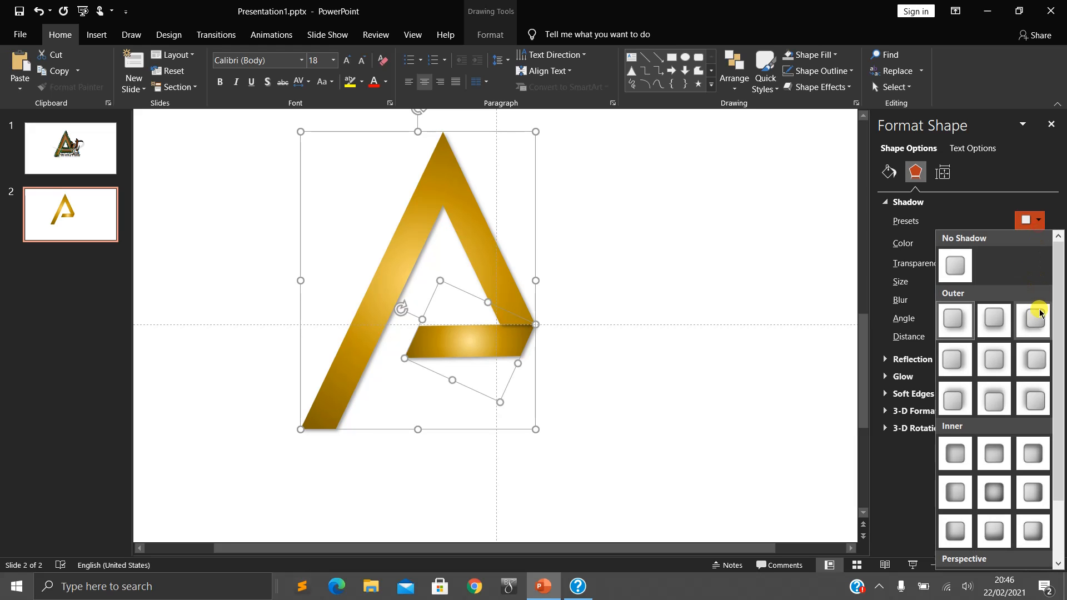
left_click(1028, 367)
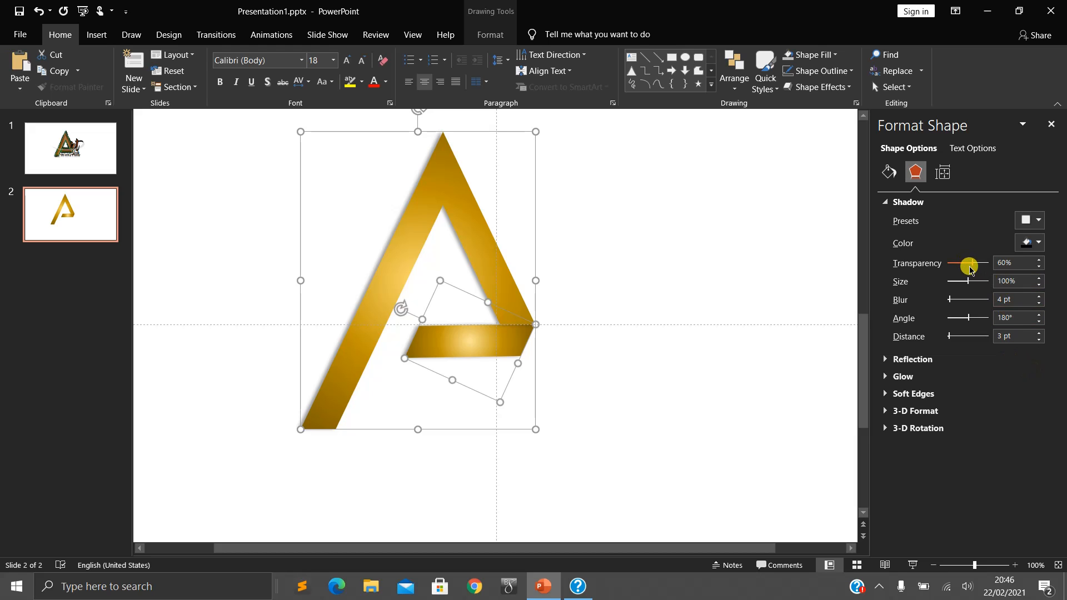
left_click(1037, 221)
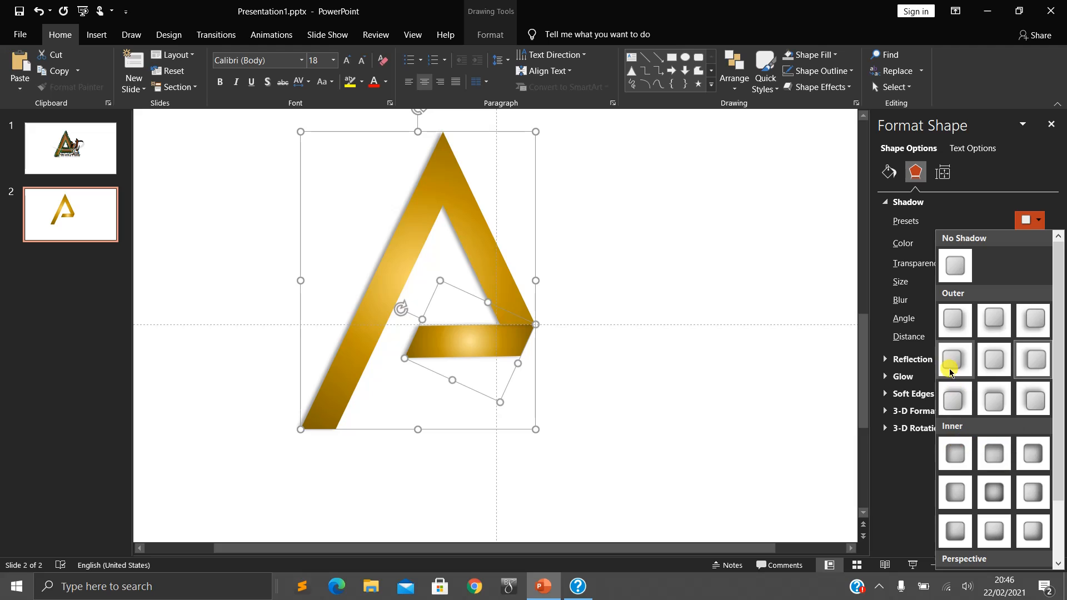
scroll(1005, 453, "down", 2)
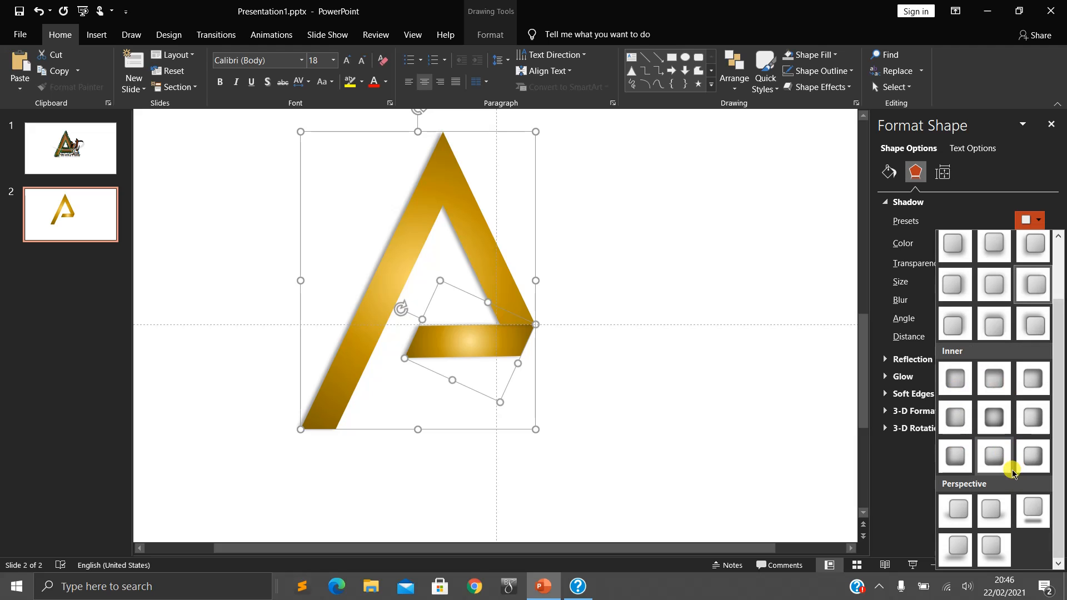
left_click(997, 456)
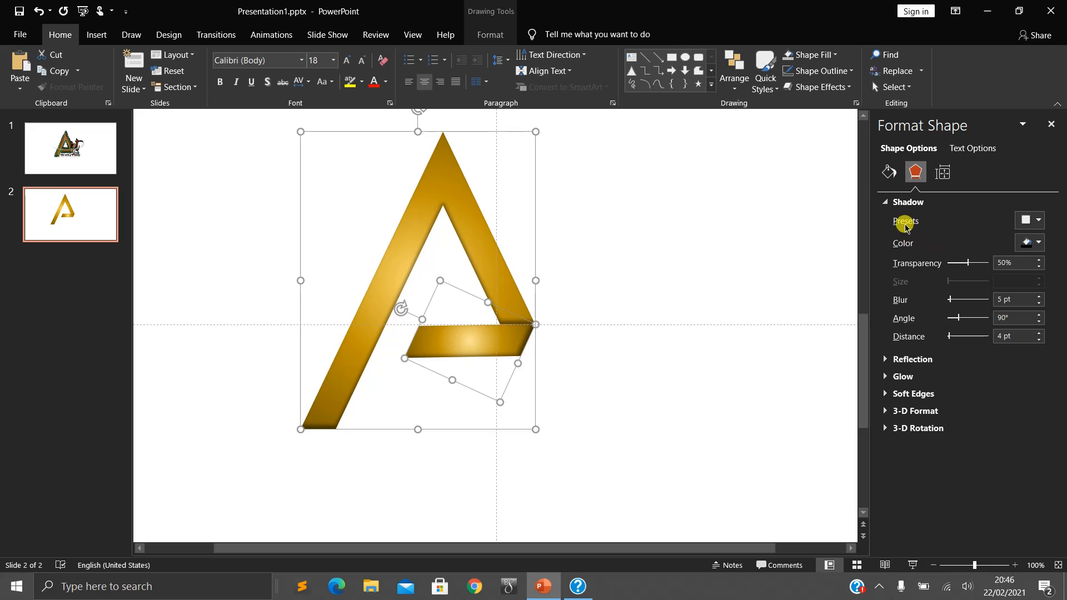
- Try a 0 pt distance for the inner shadow, then remove the shadow from both parts of the A
left_click(1037, 245)
left_click(970, 277)
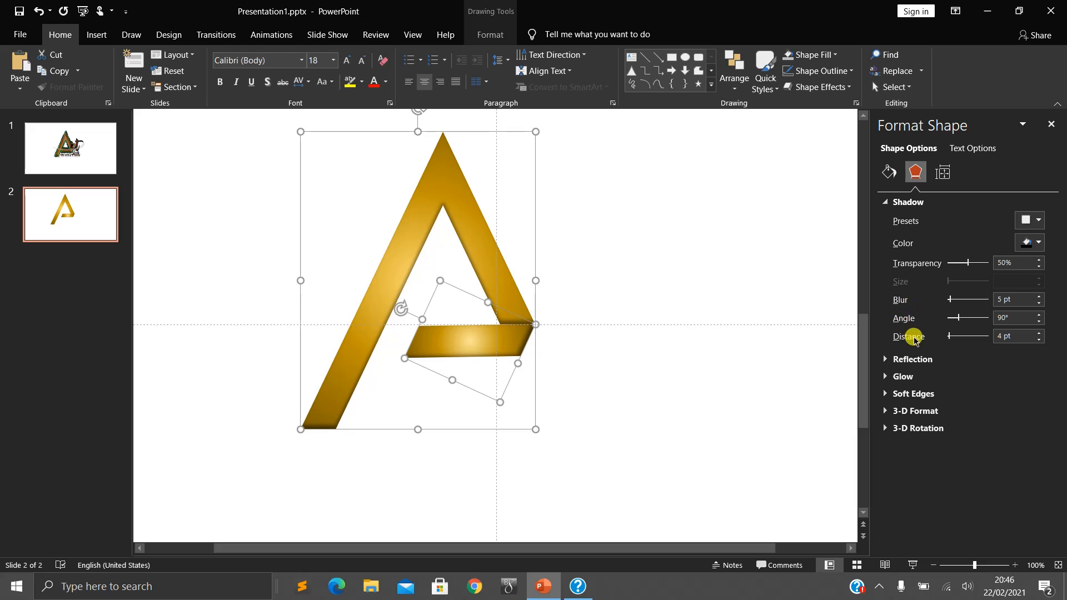
left_click_drag(948, 338, 948, 338)
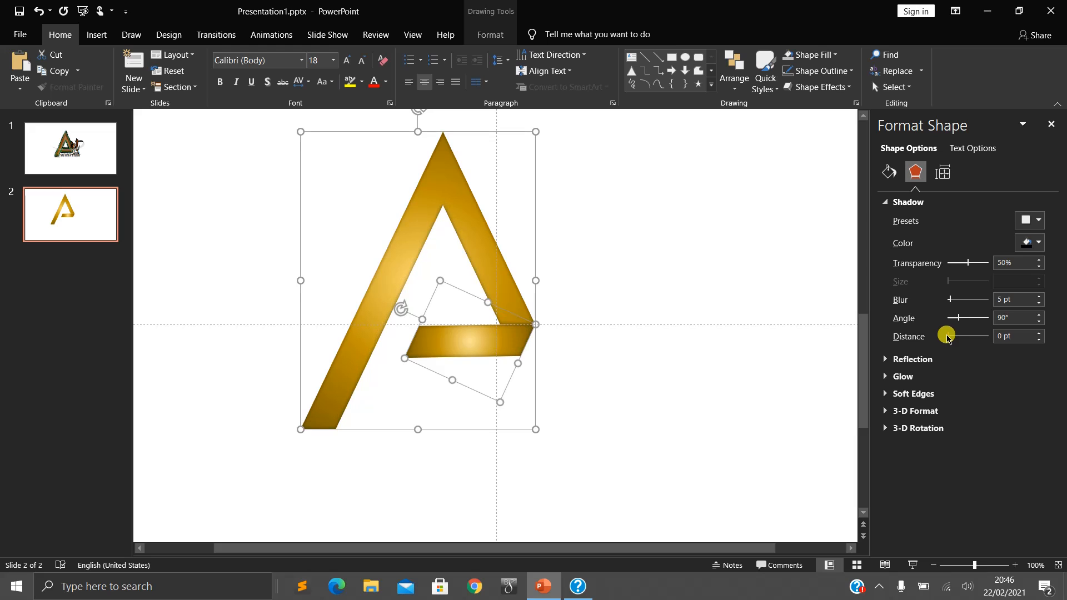
left_click(1040, 220)
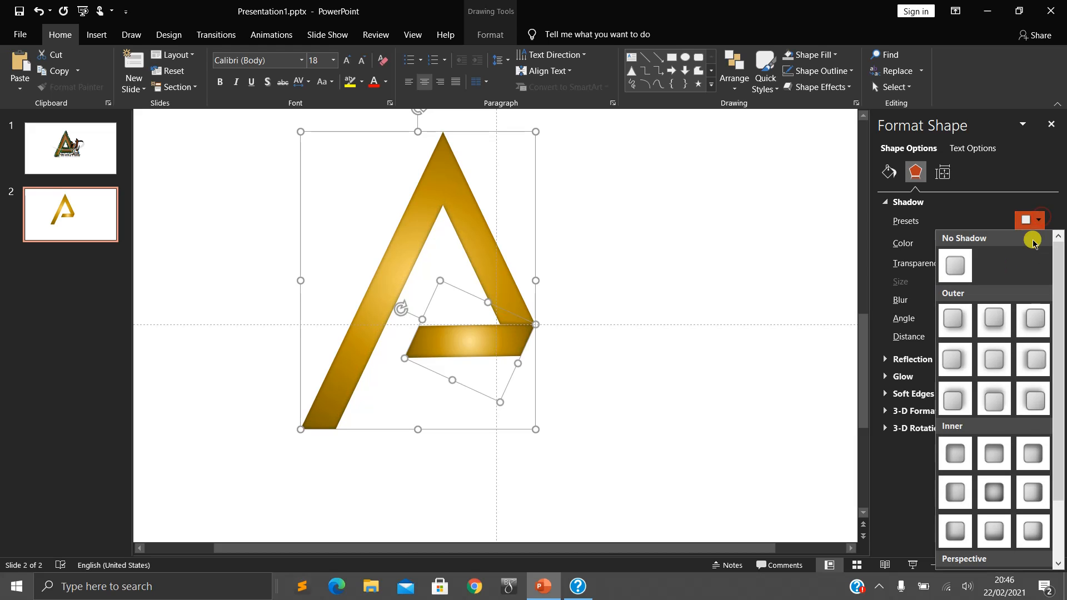
left_click(956, 266)
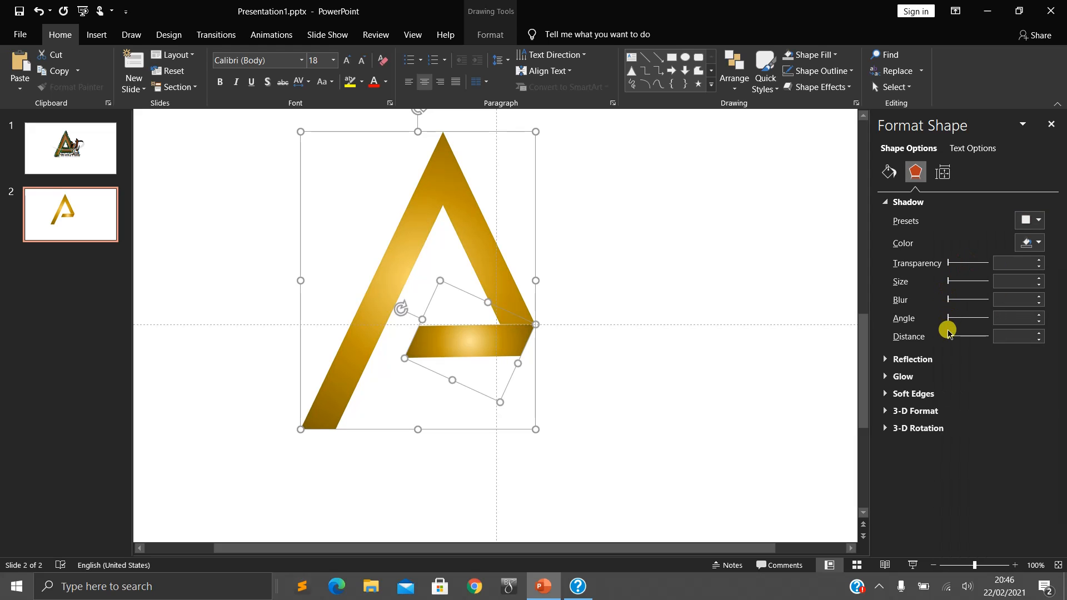
- Try a shadow with a 28 pt distance on both parts of the A, then clear it with No Shadow
left_click_drag(947, 341, 955, 340)
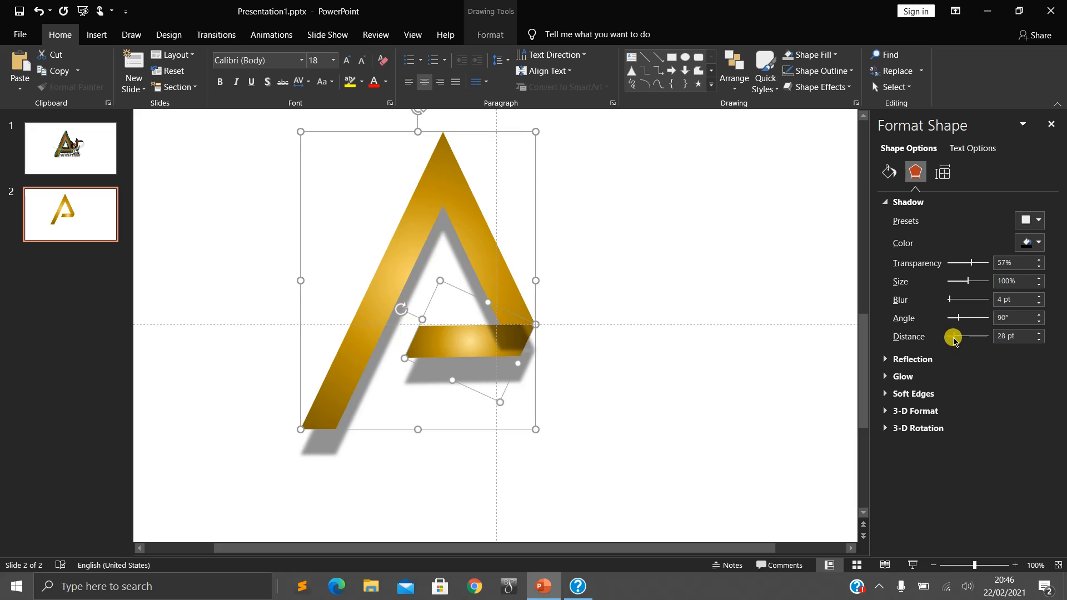
left_click(1034, 220)
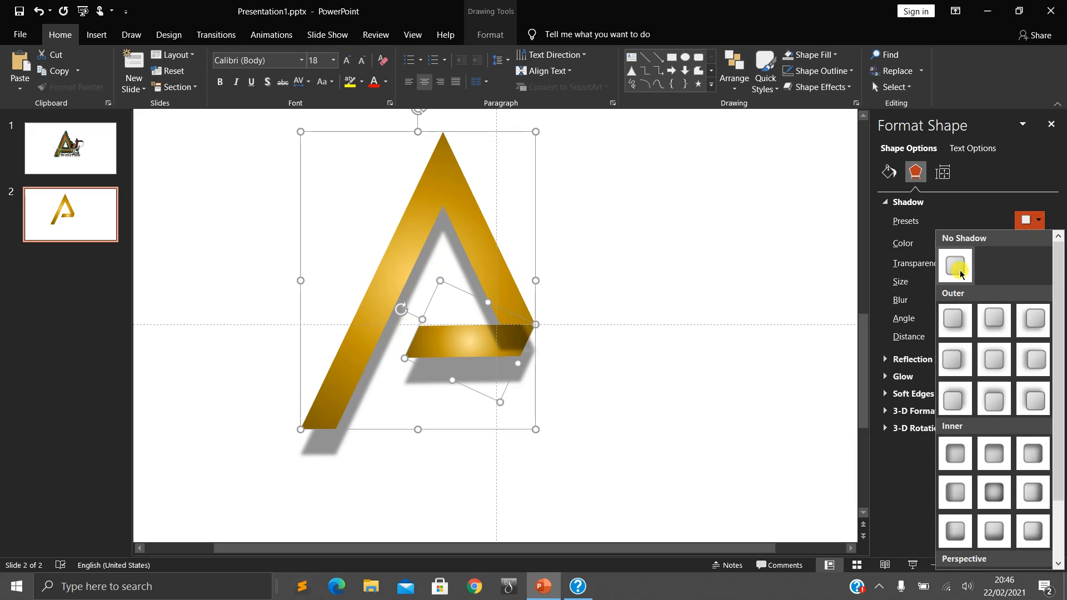
left_click(961, 272)
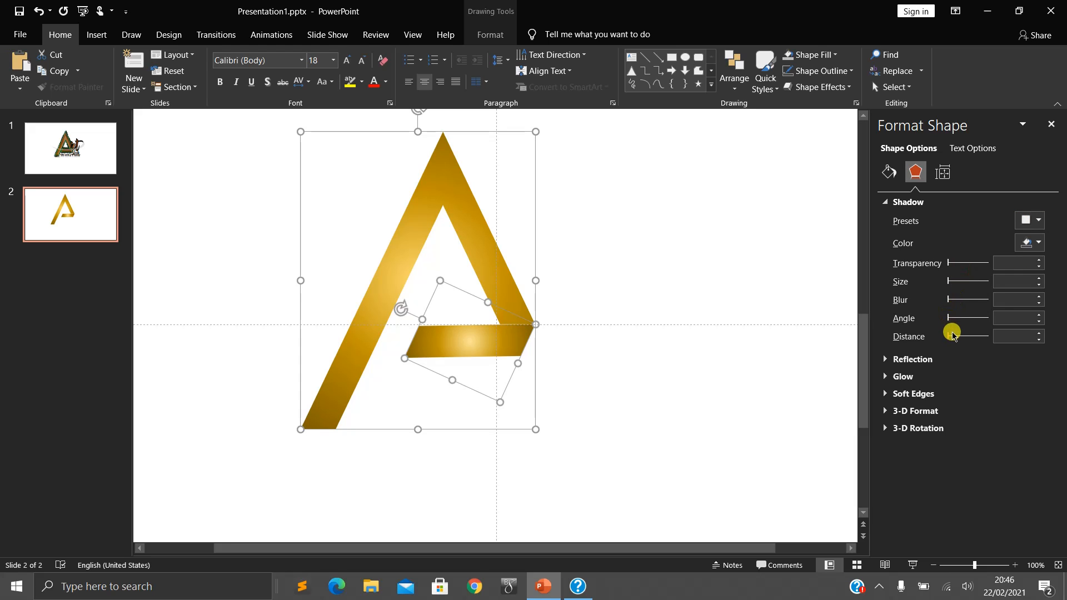
- Give both parts of the A a sharp shadow with a 148° angle, 0 pt blur and 18 pt distance
left_click_drag(947, 340, 966, 321)
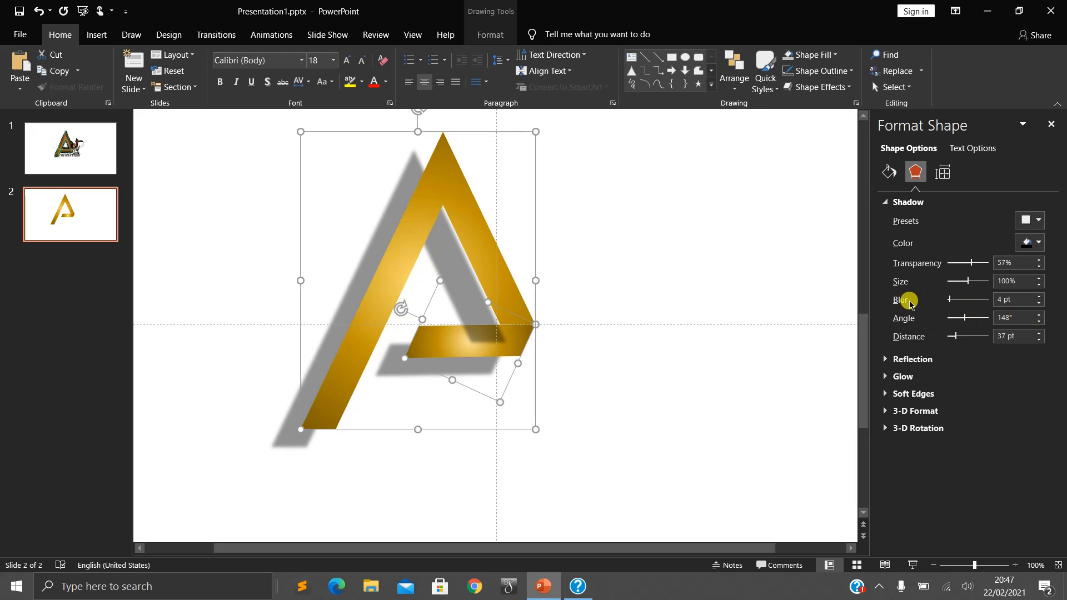
left_click_drag(949, 303, 917, 300)
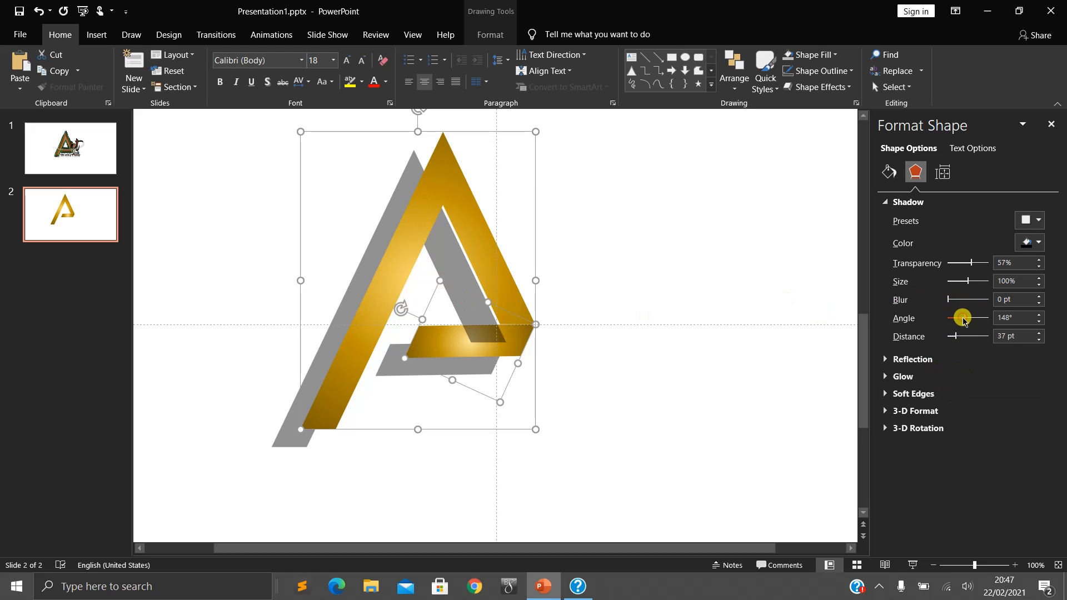
left_click_drag(955, 341, 951, 340)
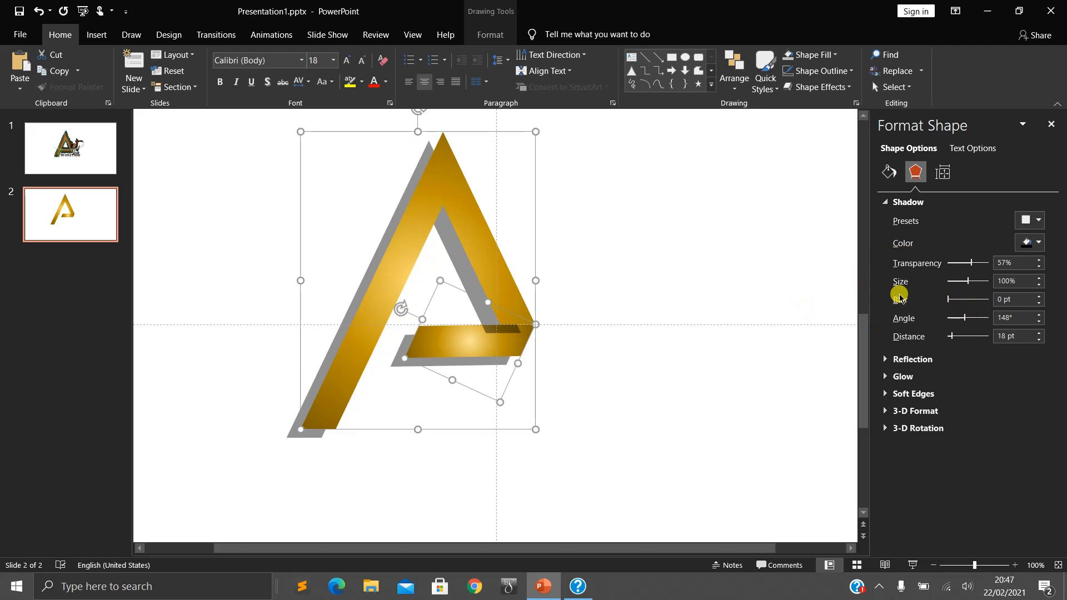
- Try a 101% shadow size on the large part of the A only
left_click(668, 300)
left_click(454, 219)
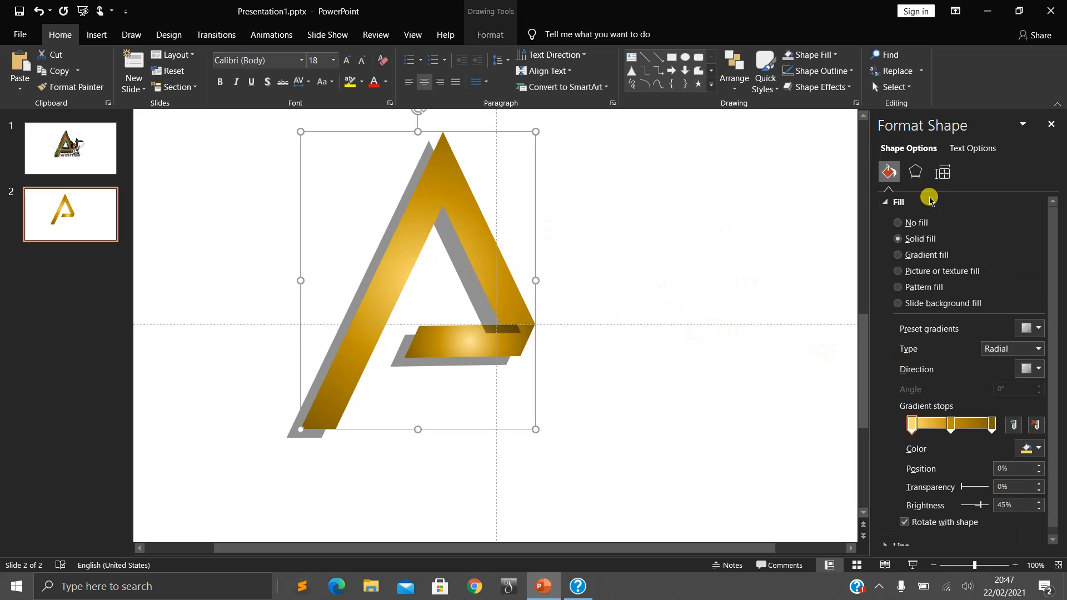
left_click(916, 172)
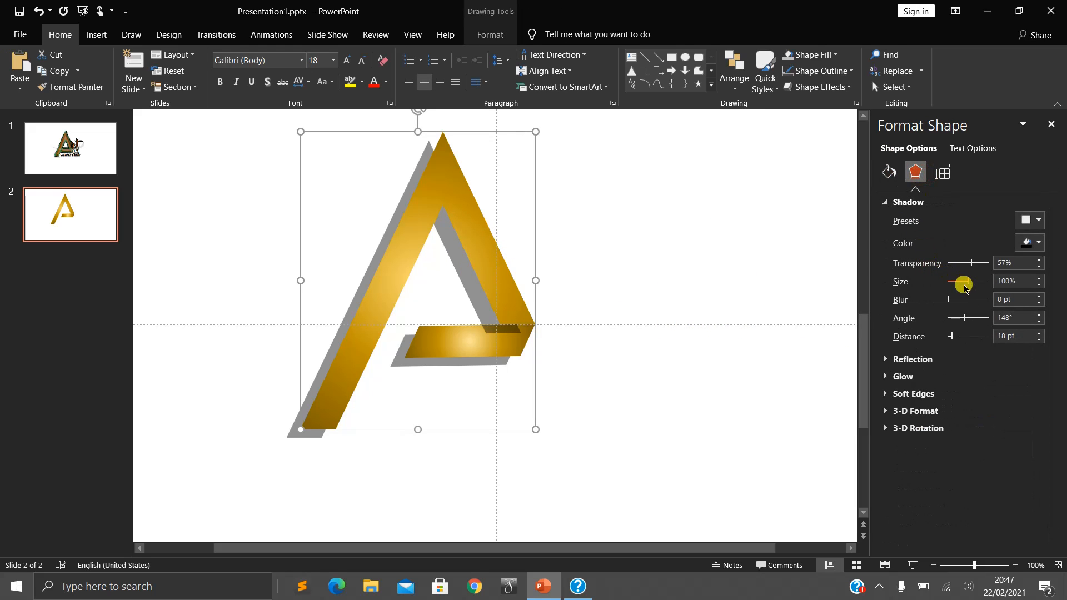
mouse_move(968, 284)
left_mouse_down()
mouse_move(954, 283)
mouse_move(968, 282)
left_mouse_up()
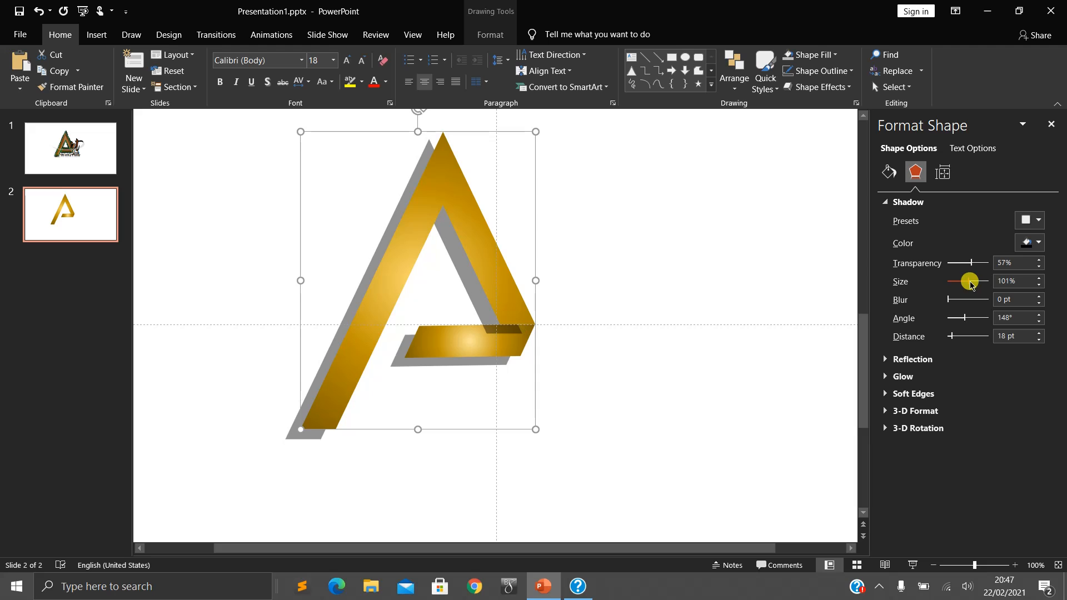
left_click(752, 348)
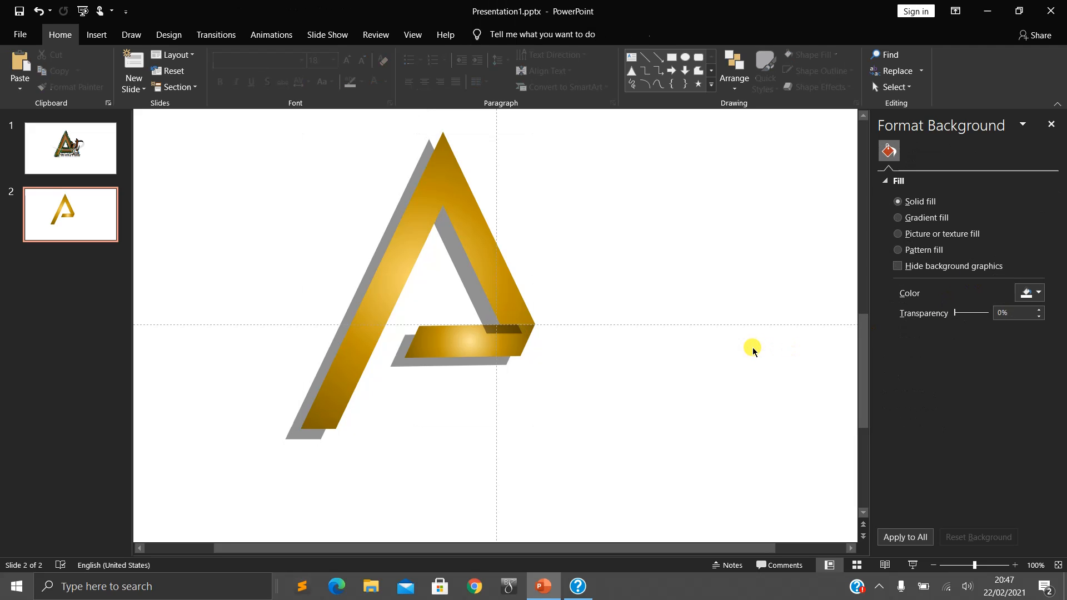
- Undo the last shadow size, distance, blur and angle changes on the A
key("ctrl+z")
key("ctrl+z")
key("ctrl+z")
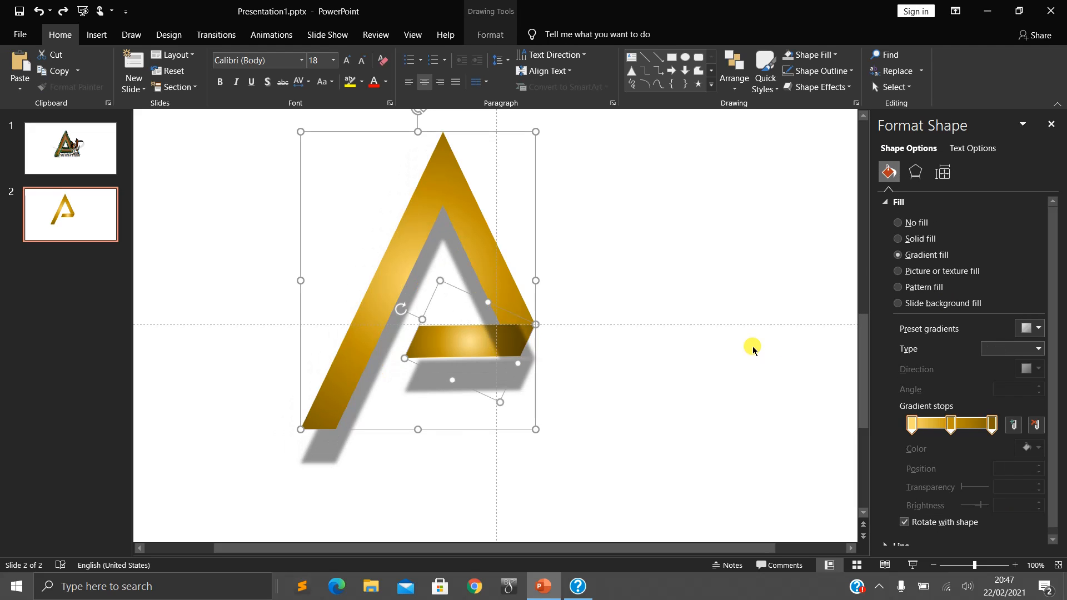
- Set both parts' shadow to 103% size, 0 pt blur, 177° angle and 17 pt distance, and lower its transparency to darken it
left_click(915, 172)
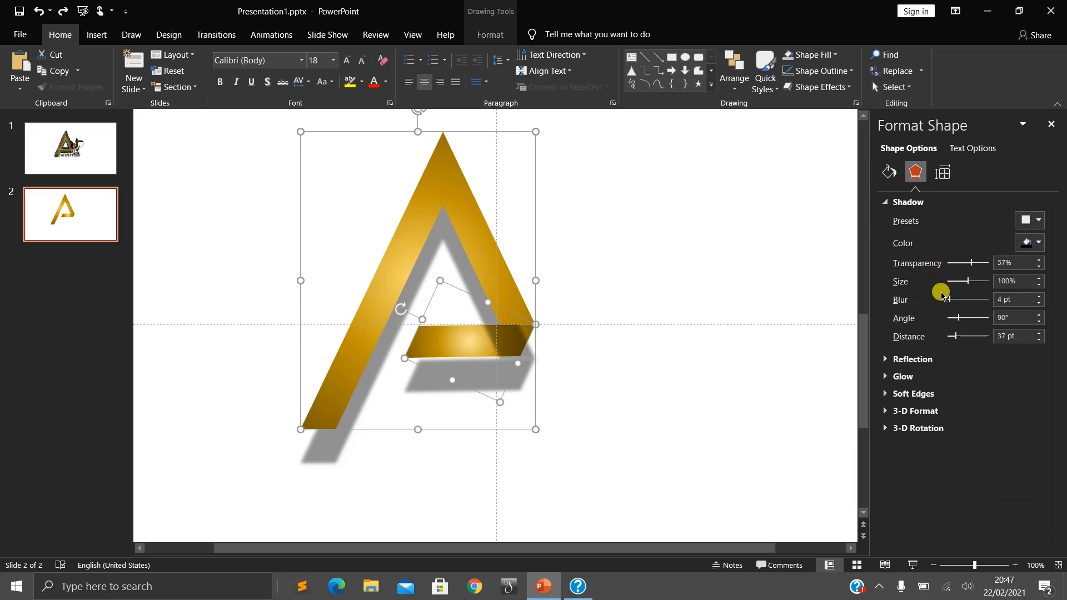
mouse_move(967, 284)
left_mouse_down()
mouse_move(957, 282)
mouse_move(968, 282)
left_mouse_up()
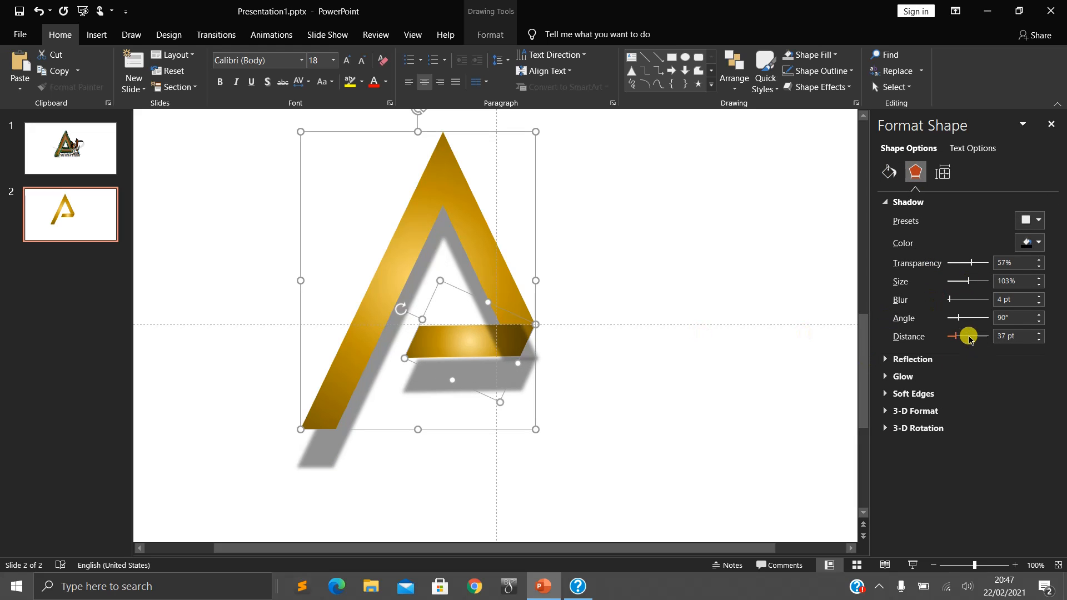
left_click_drag(955, 335, 945, 335)
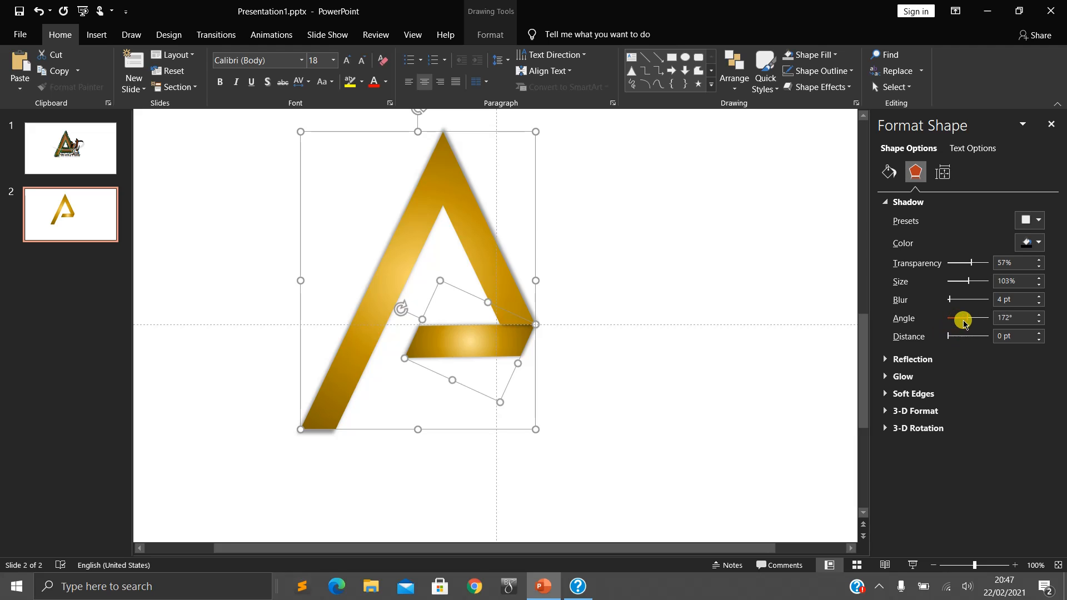
left_click_drag(952, 340, 933, 299)
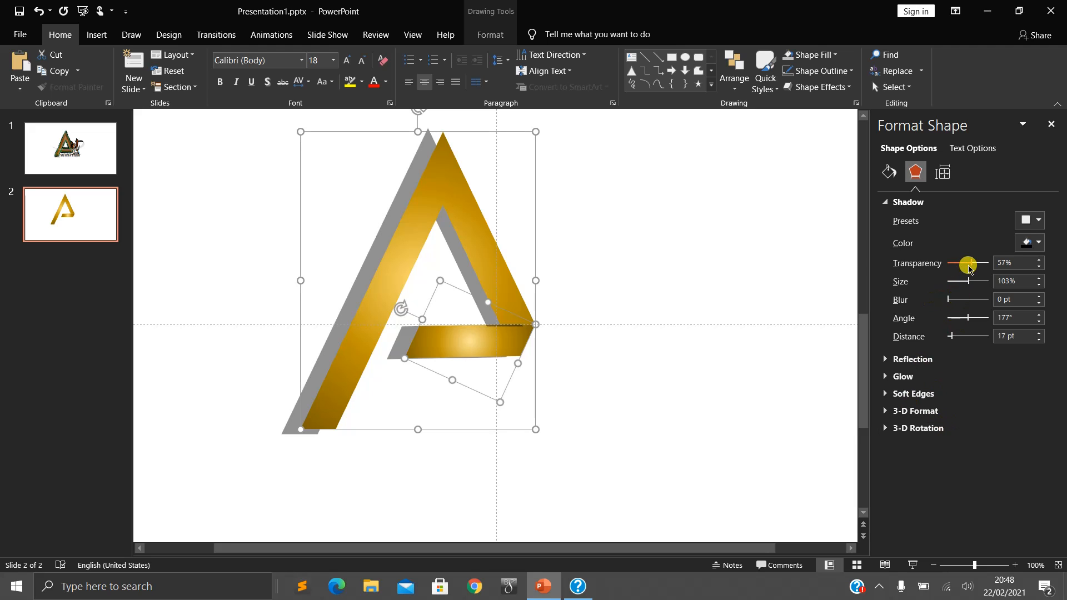
mouse_move(971, 266)
left_mouse_down()
mouse_move(949, 267)
mouse_move(985, 279)
mouse_move(955, 275)
left_mouse_up()
- Check the reference logo on slide 1, then group the two parts of the A on slide 2
left_click(65, 147)
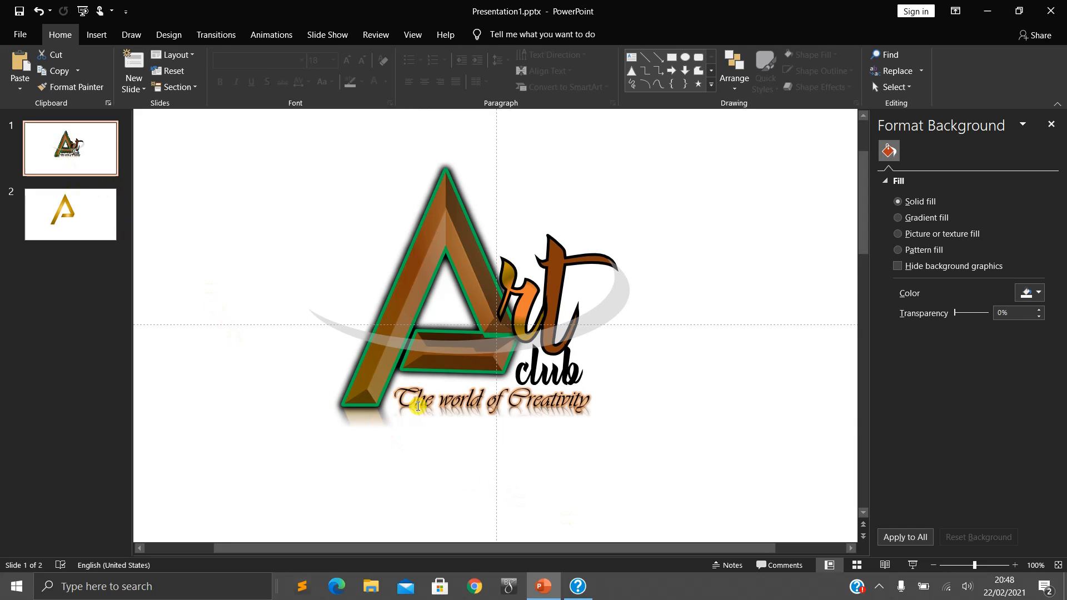
left_click(85, 219)
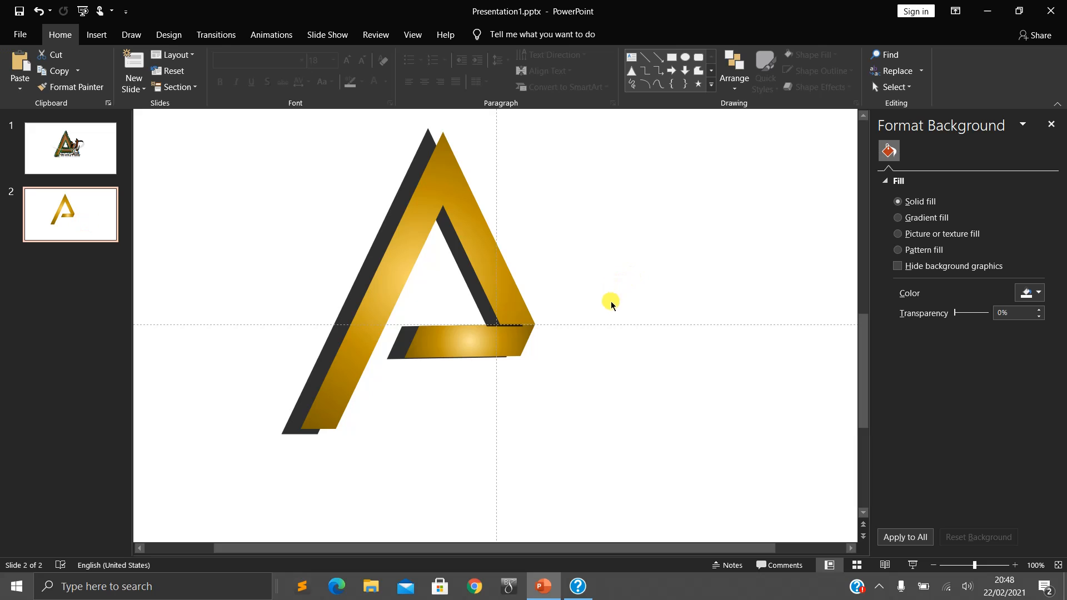
left_click(477, 216)
left_click(588, 238)
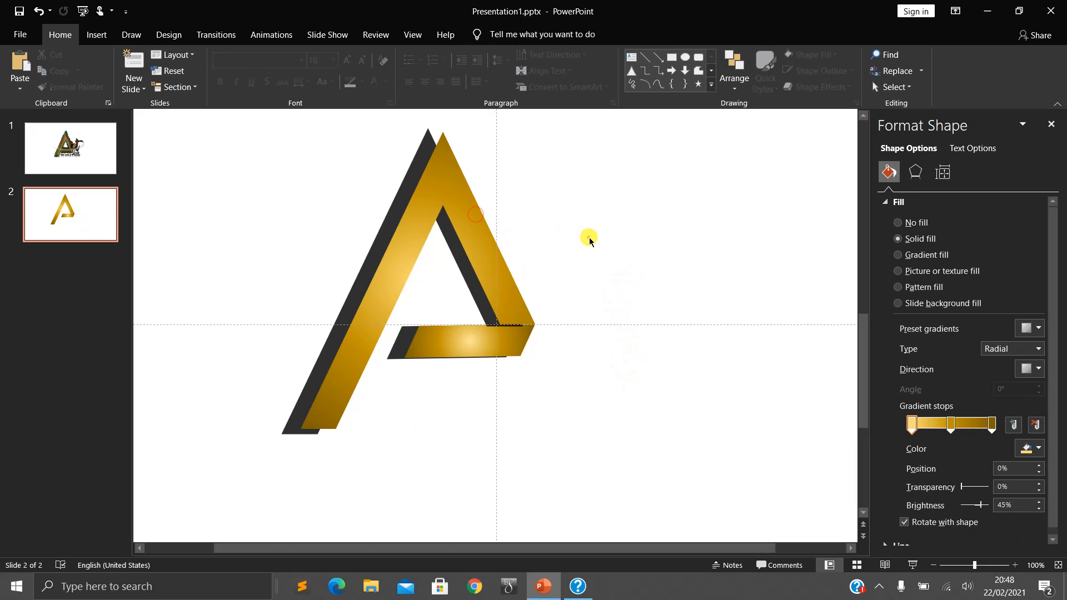
key("ctrl+a")
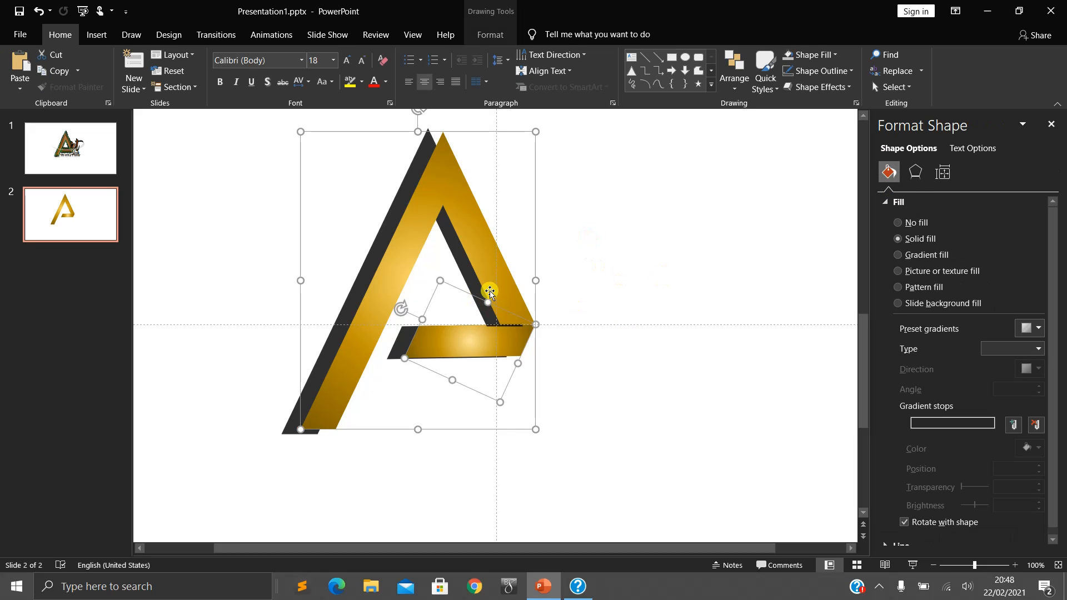
key("ctrl+g")
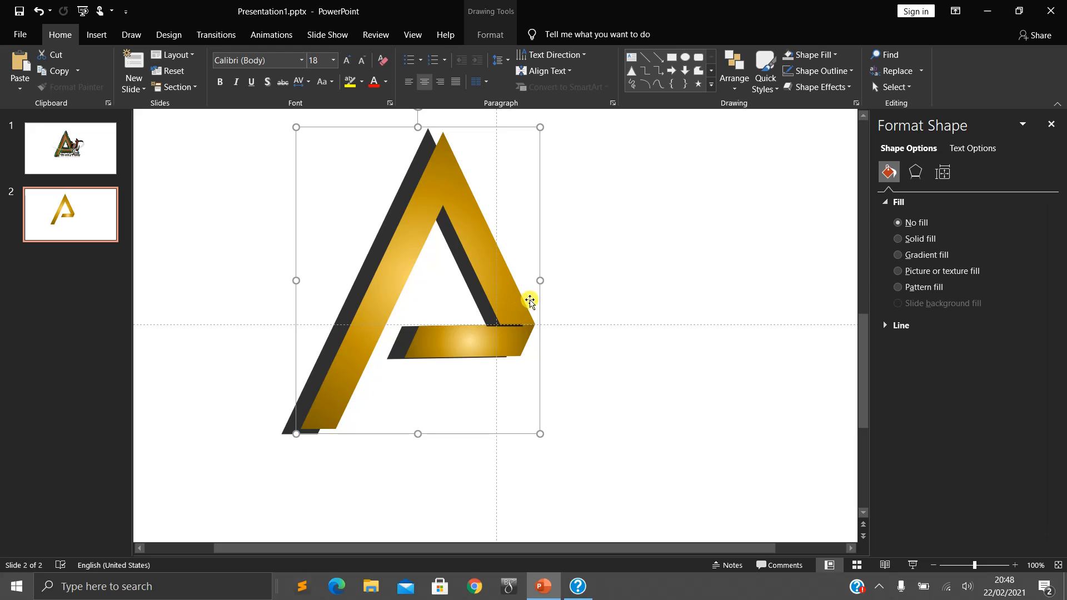
- Give the large part of the grouped A an Angle top bevel with a 10 pt width
left_click(496, 270)
right_click(497, 270)
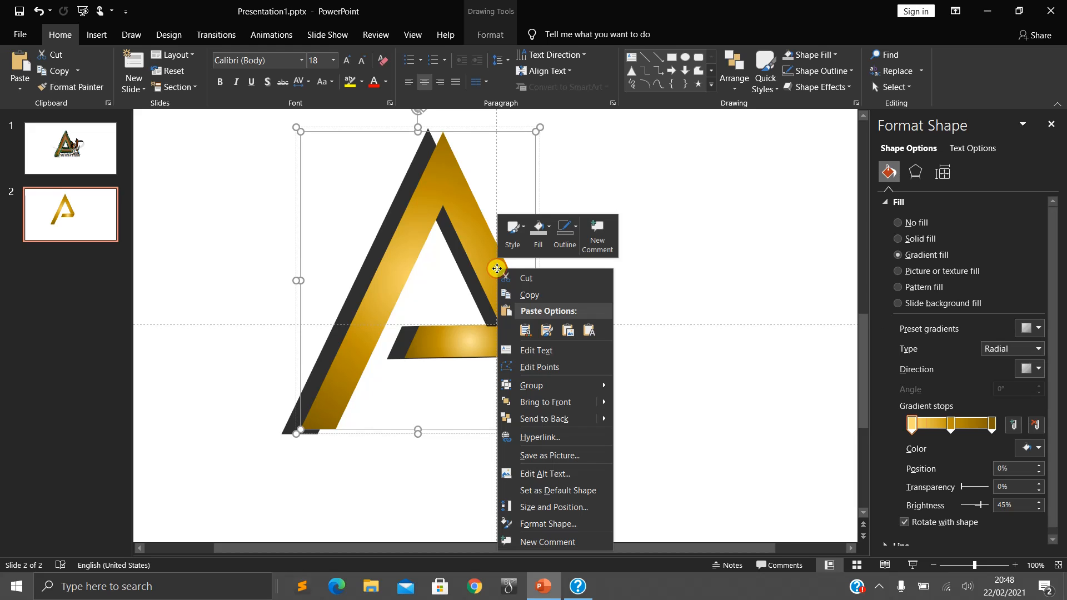
left_click(649, 171)
left_click(915, 172)
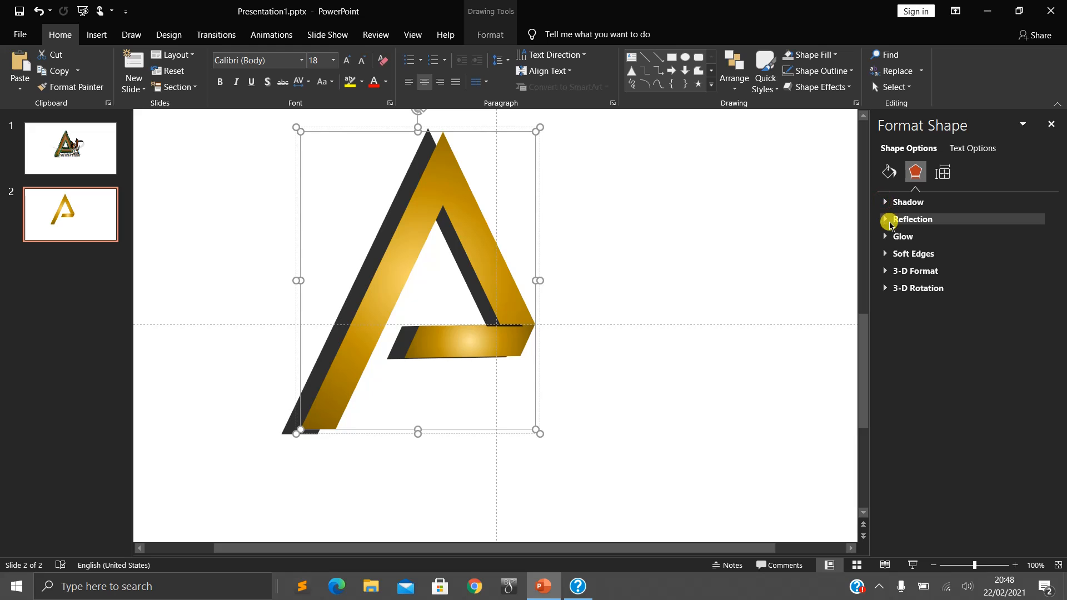
left_click(885, 271)
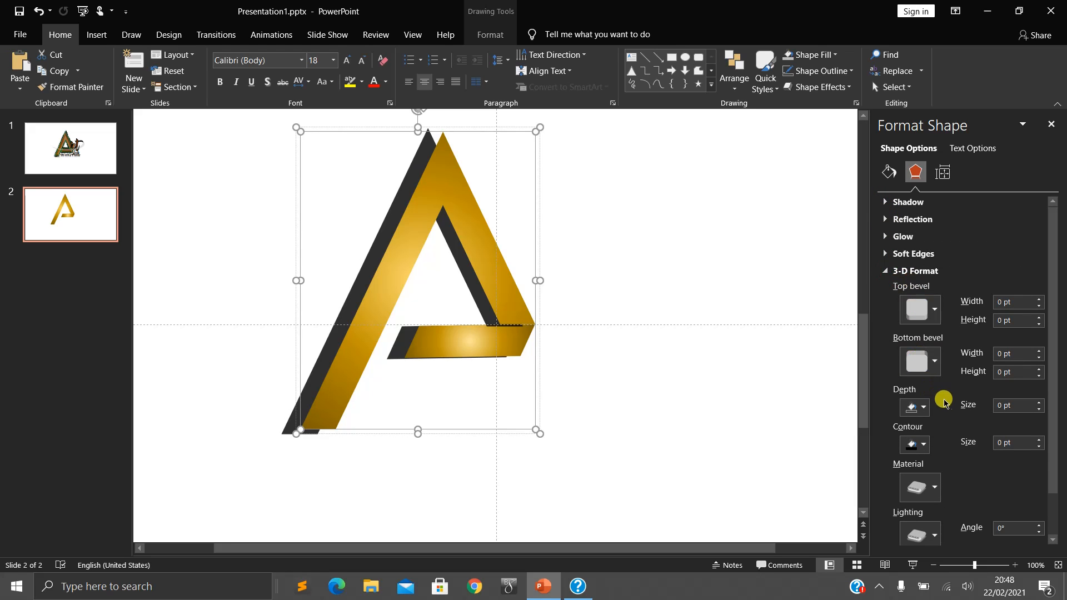
left_click(936, 318)
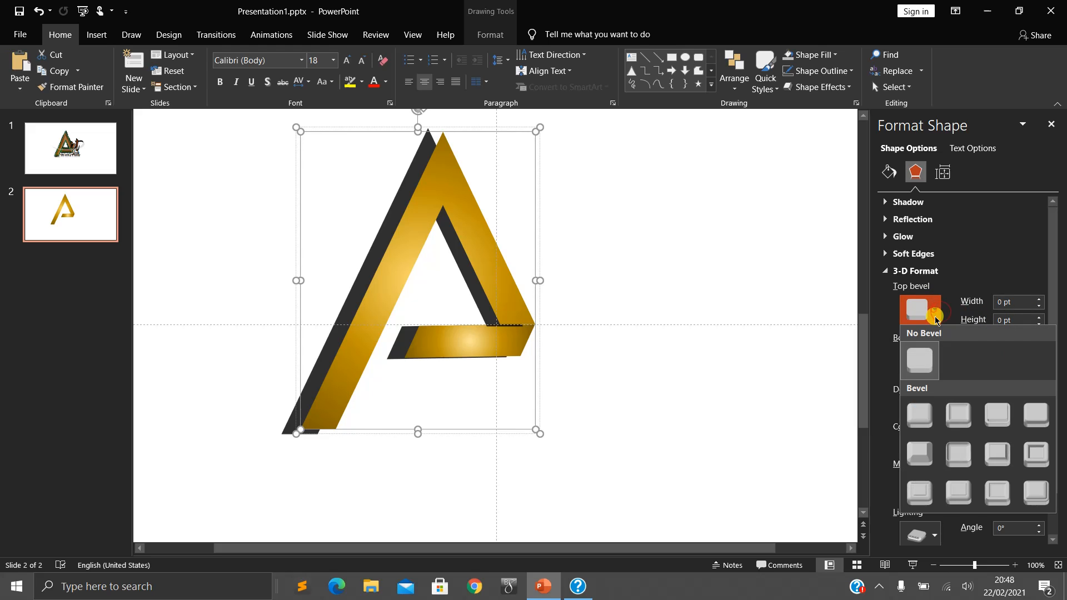
left_click(927, 455)
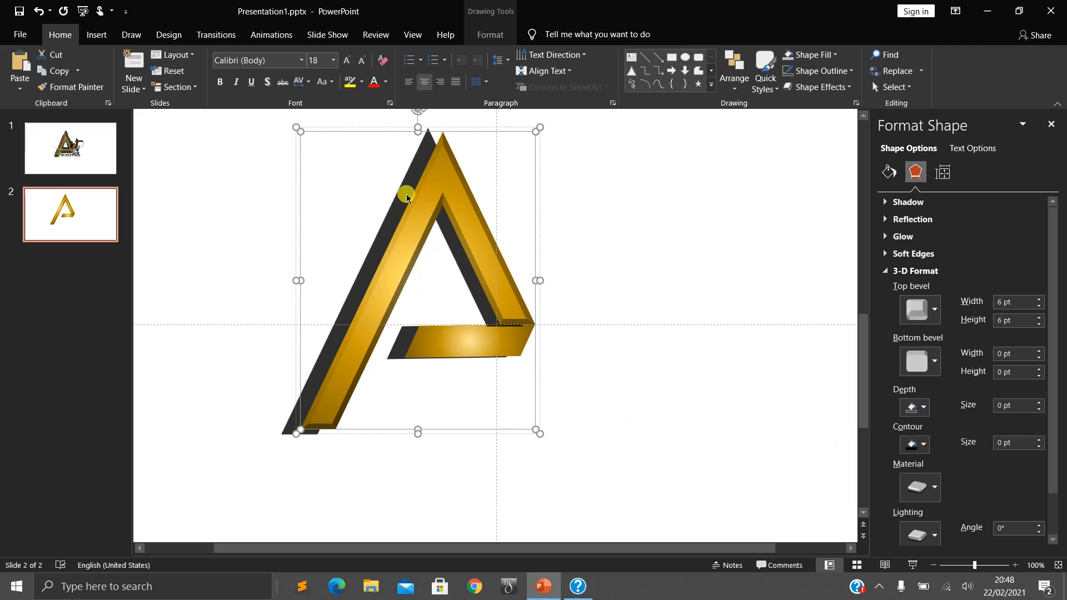
left_click(1039, 299)
left_click(1039, 299)
left_click(1039, 299)
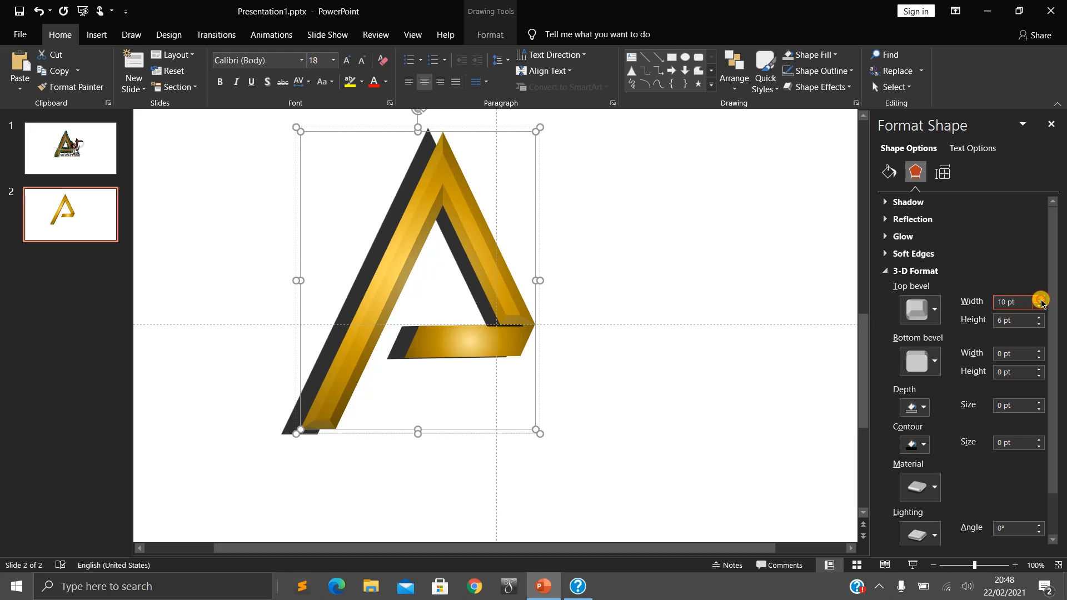
- Set the top bevel of the large part of the A to 15.5 pt width and 14 pt height
left_click(1039, 299)
left_click(1039, 299)
left_click(1038, 299)
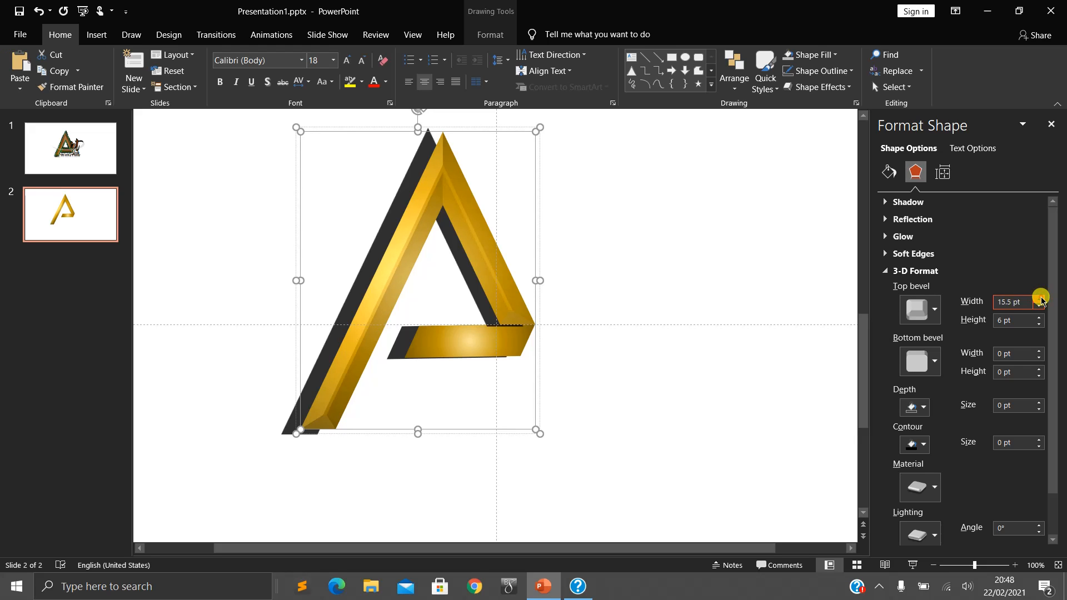
scroll(607, 425, "up", 10)
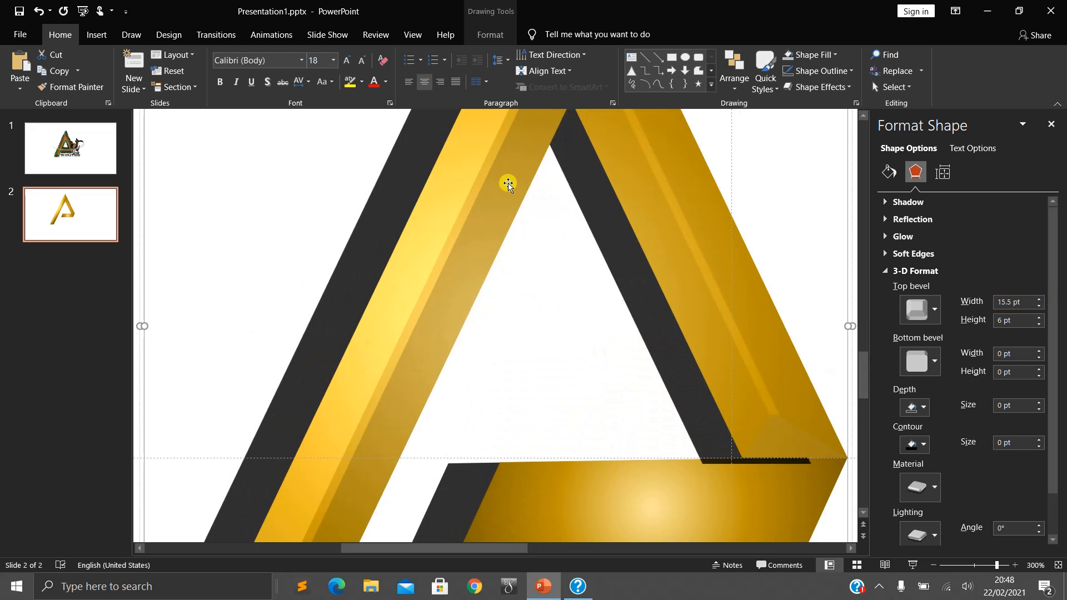
scroll(607, 302, "down", 8)
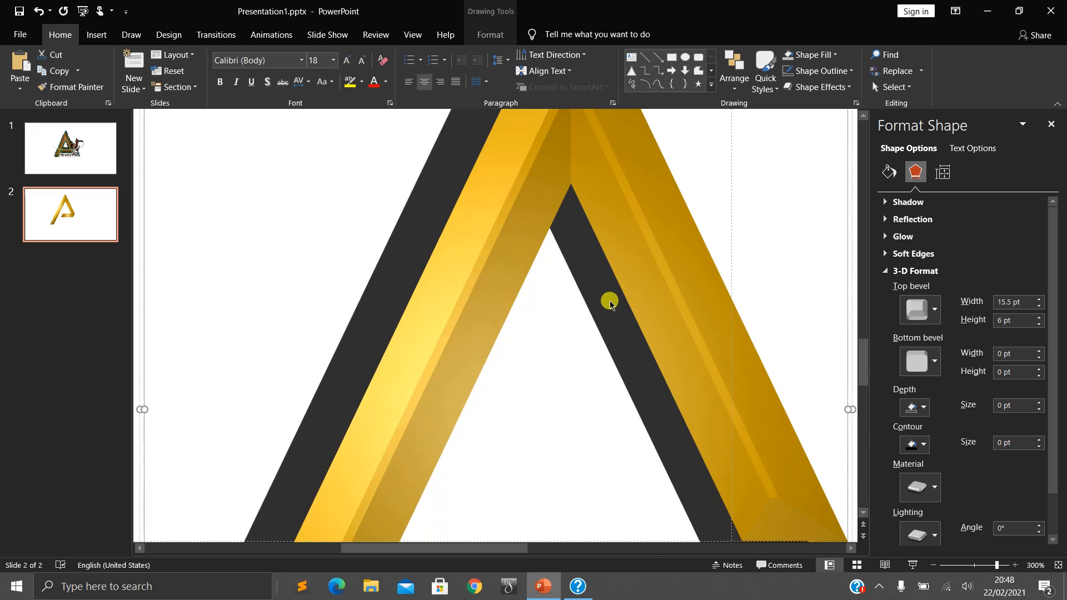
scroll(685, 313, "up", 2)
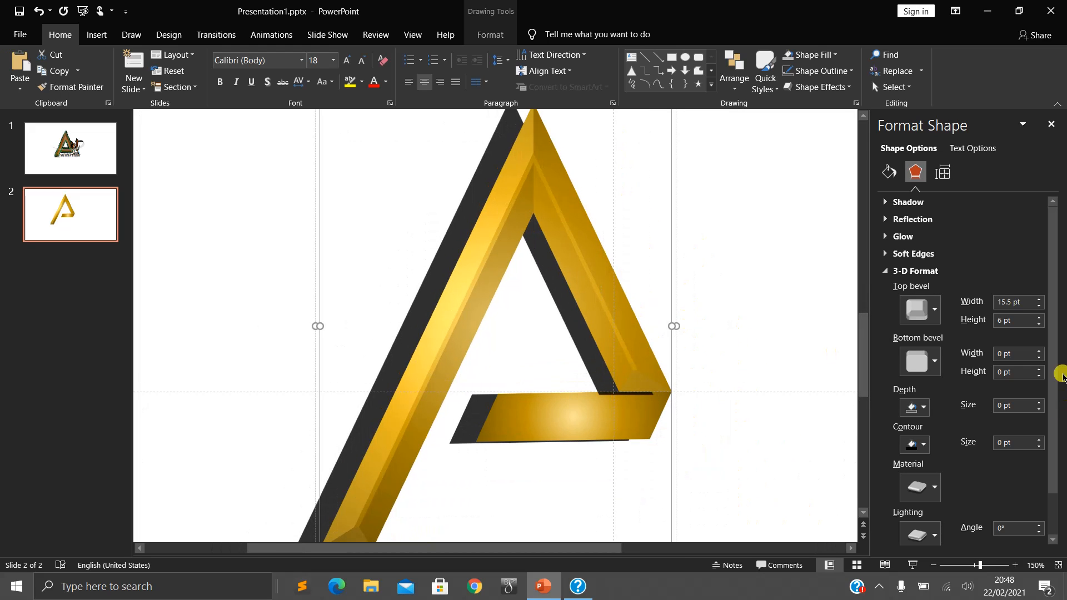
left_click(1040, 319)
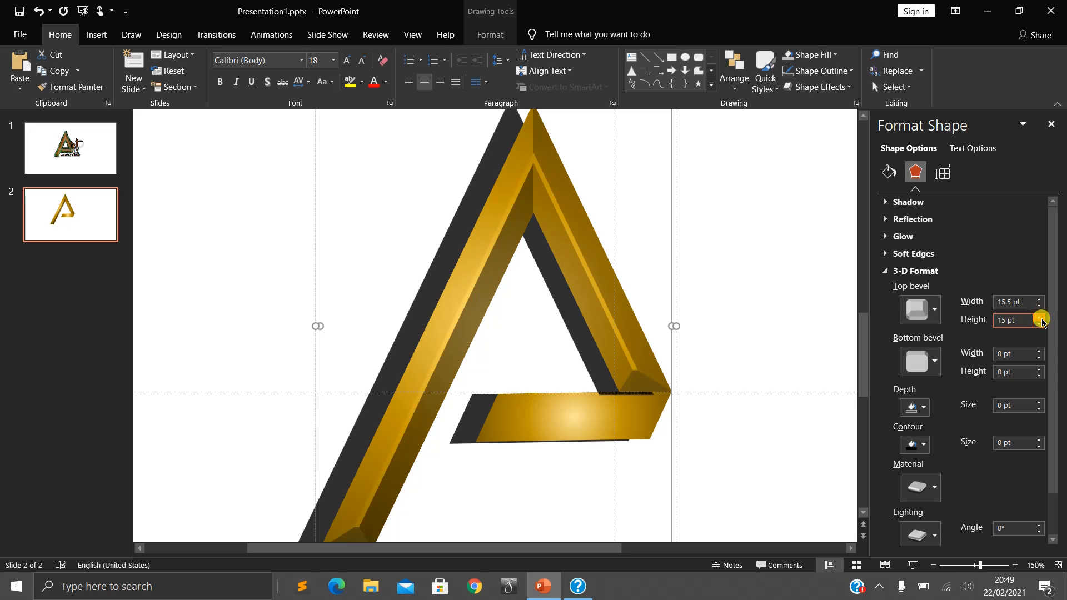
- Give the large part of the A a green 3-D contour and compare it with the reference logo on slide 1
left_click(933, 365)
left_click(934, 364)
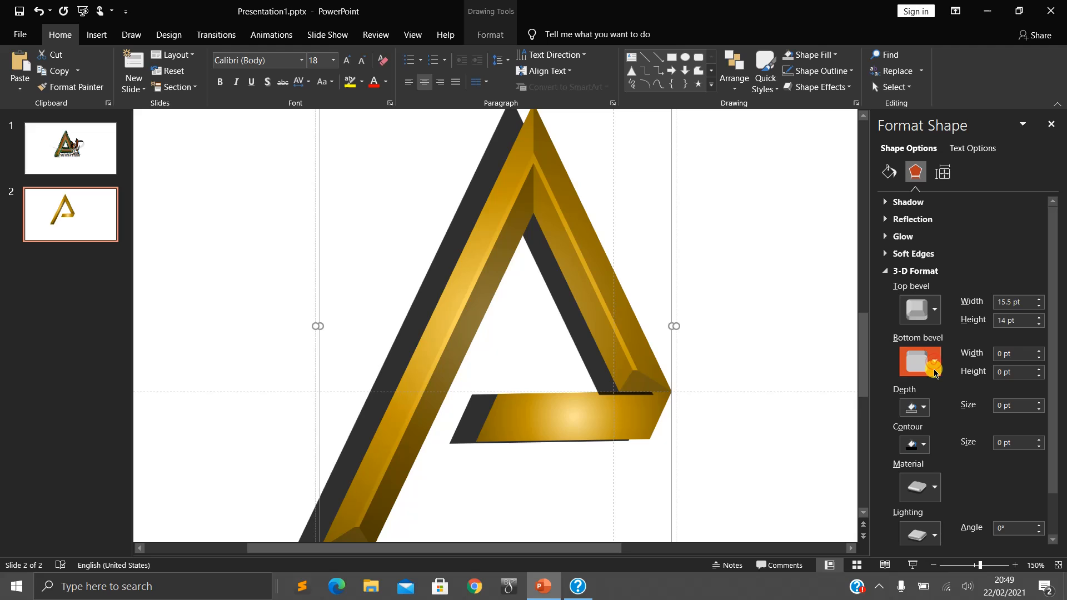
left_click(925, 408)
left_click(925, 408)
left_click(924, 444)
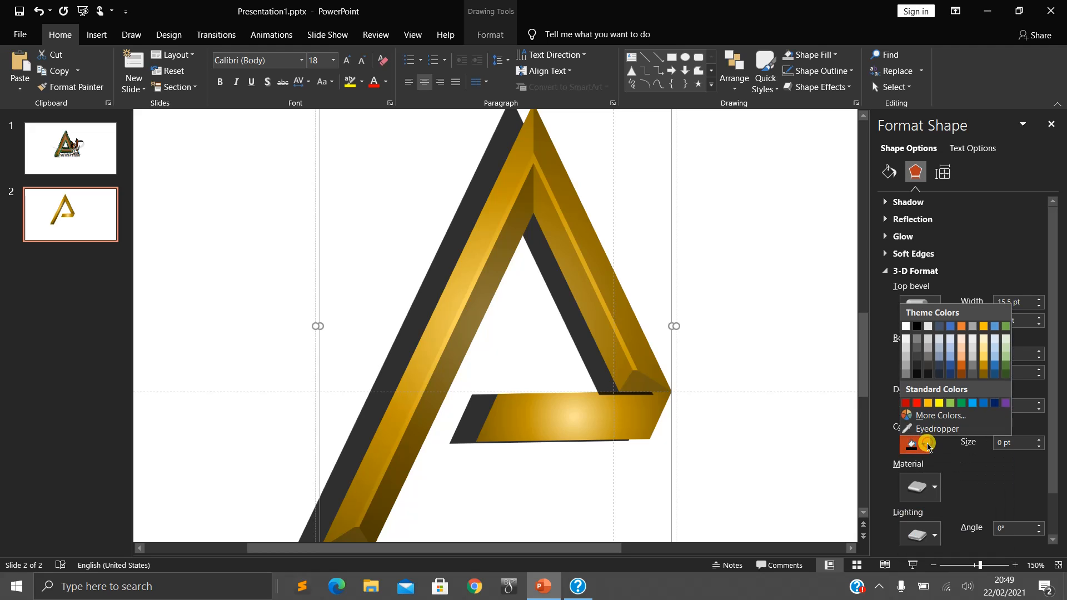
left_click(961, 403)
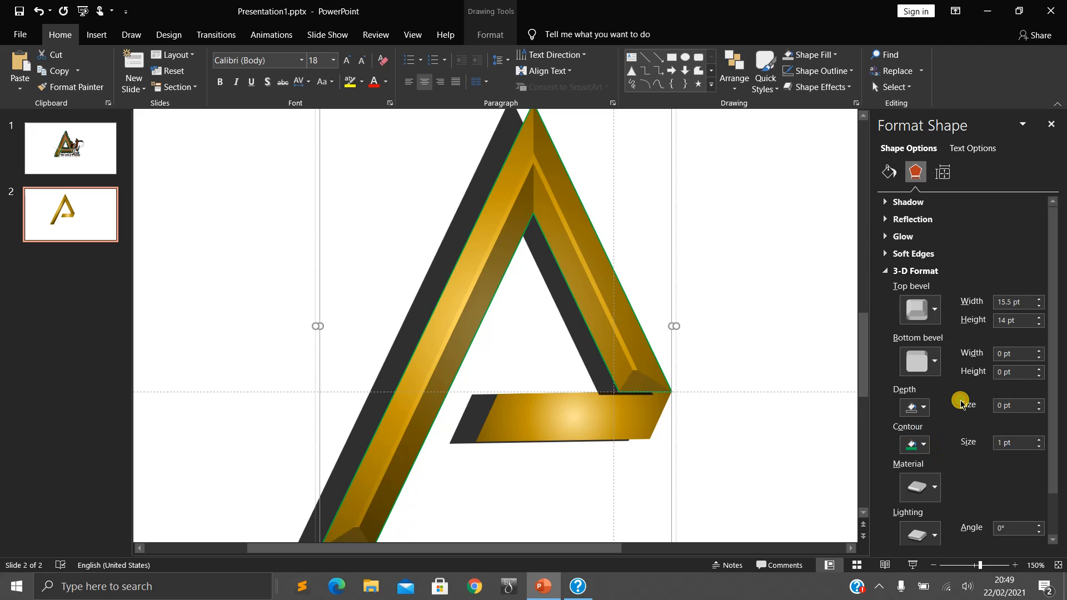
left_click(86, 148)
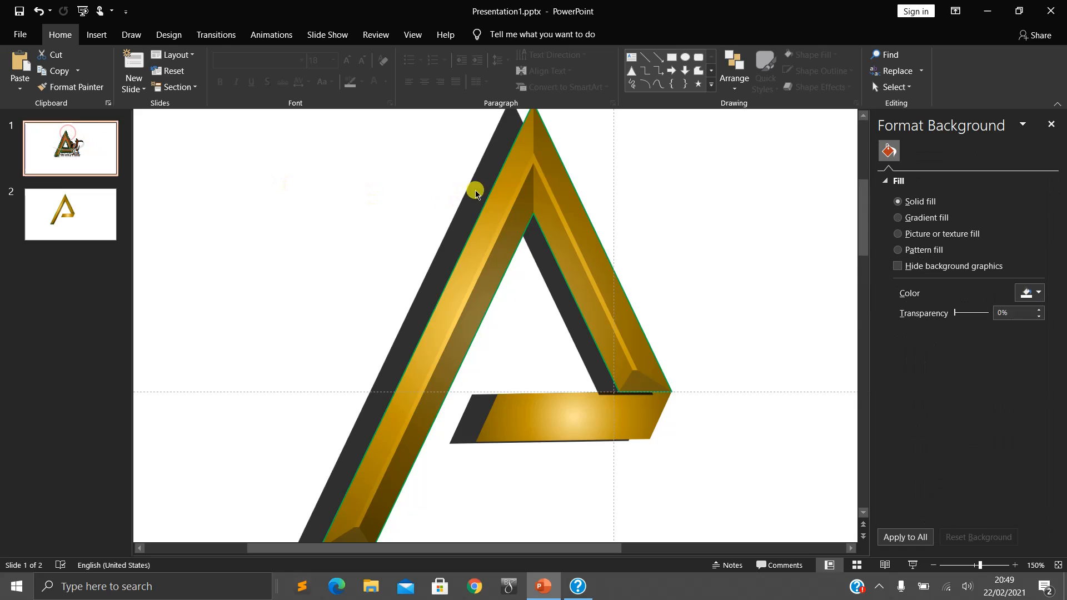
left_click(104, 192)
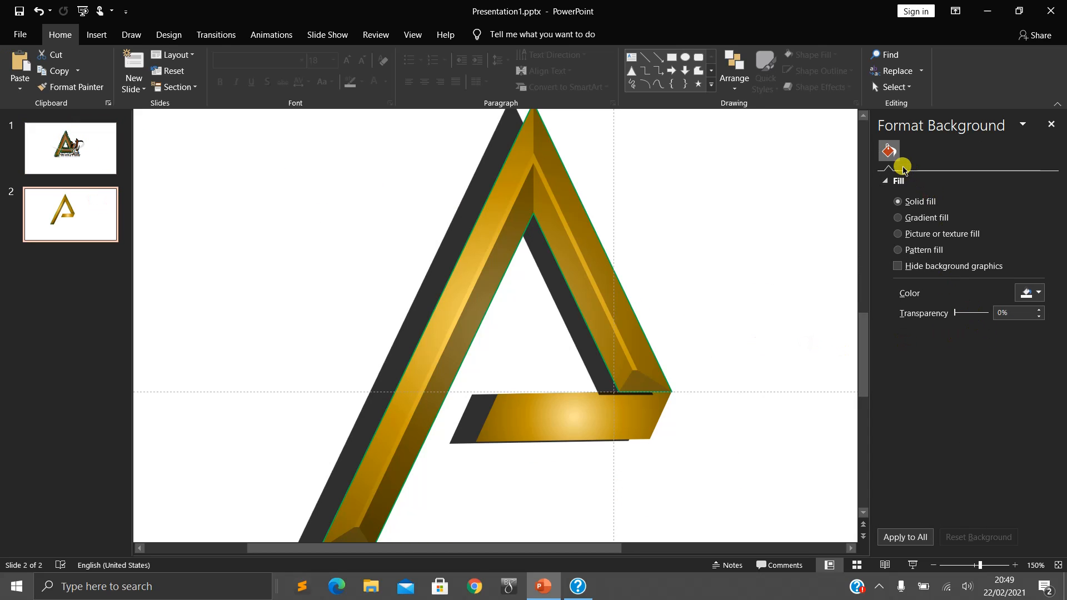
- Give the whole grouped A a light blue 3-D contour of 5 pt and a depth of 6 pt
left_click(604, 297)
left_click(922, 174)
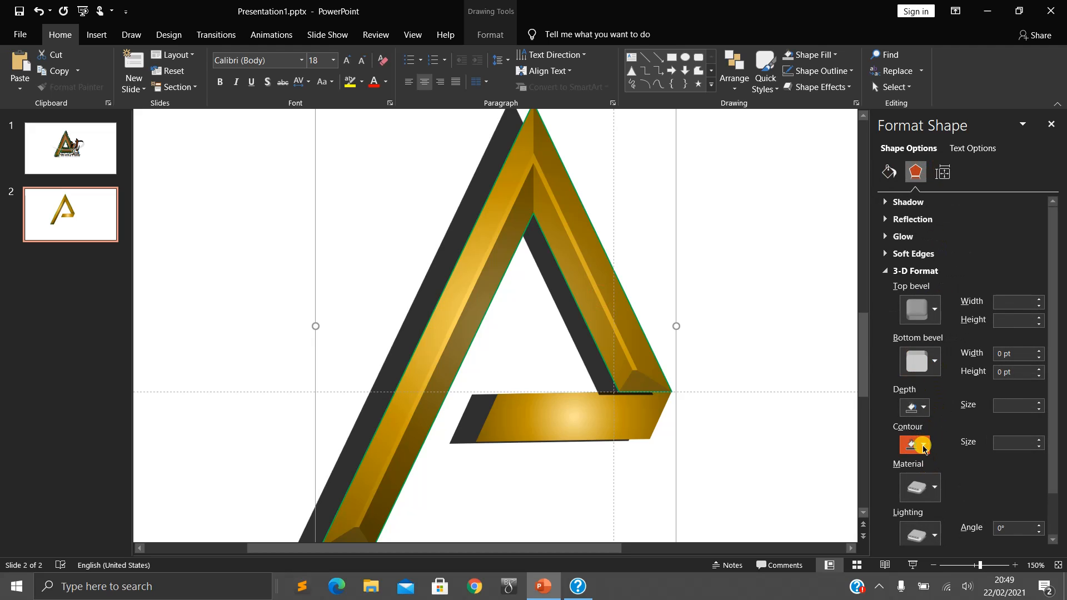
left_click(924, 446)
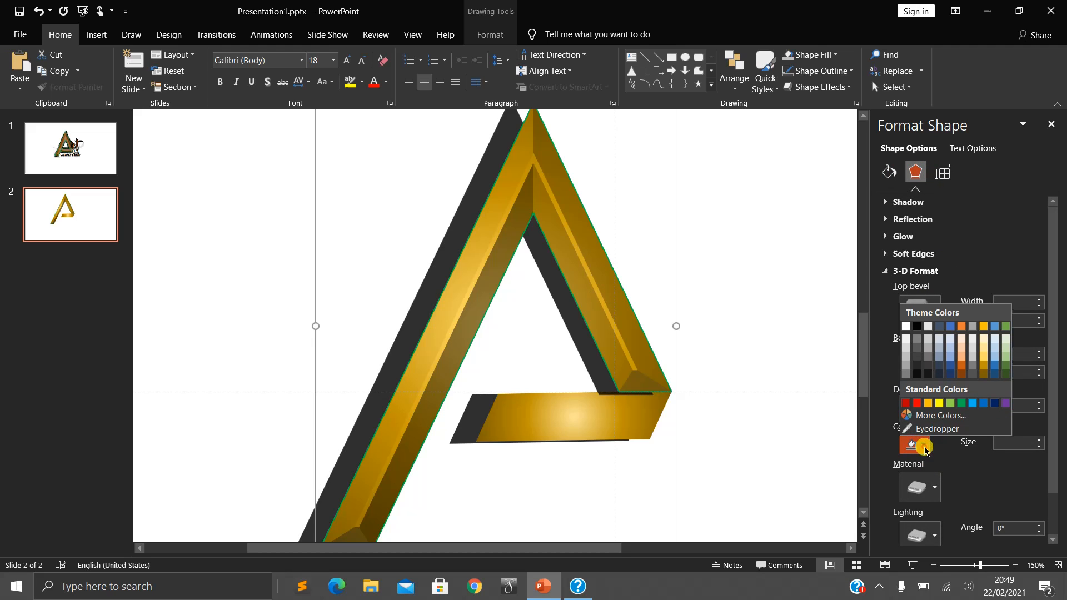
left_click(972, 404)
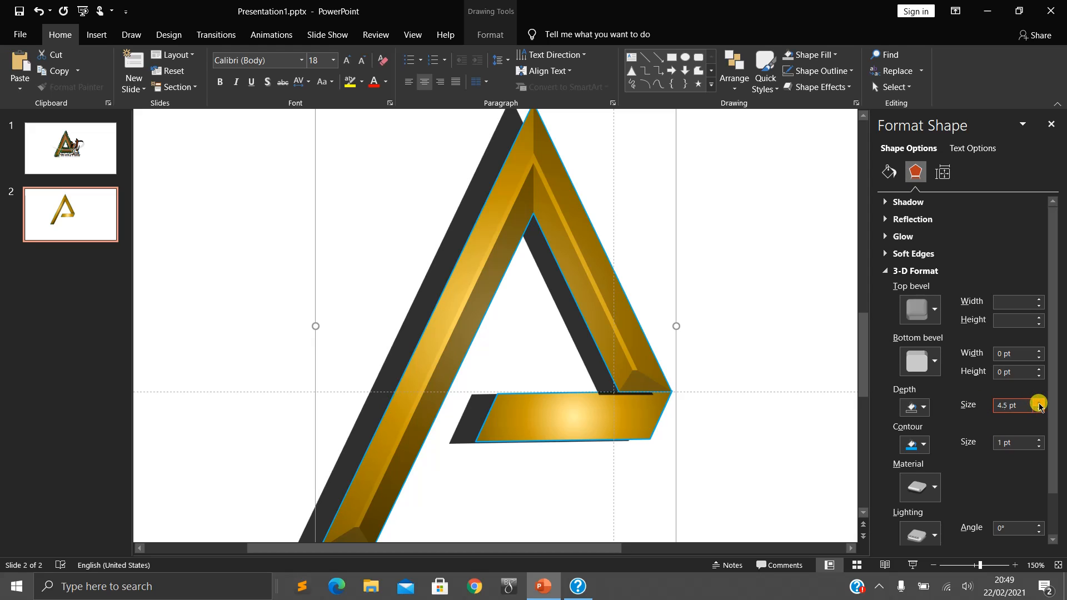
left_click(1039, 439)
left_click(1038, 439)
left_click(1038, 439)
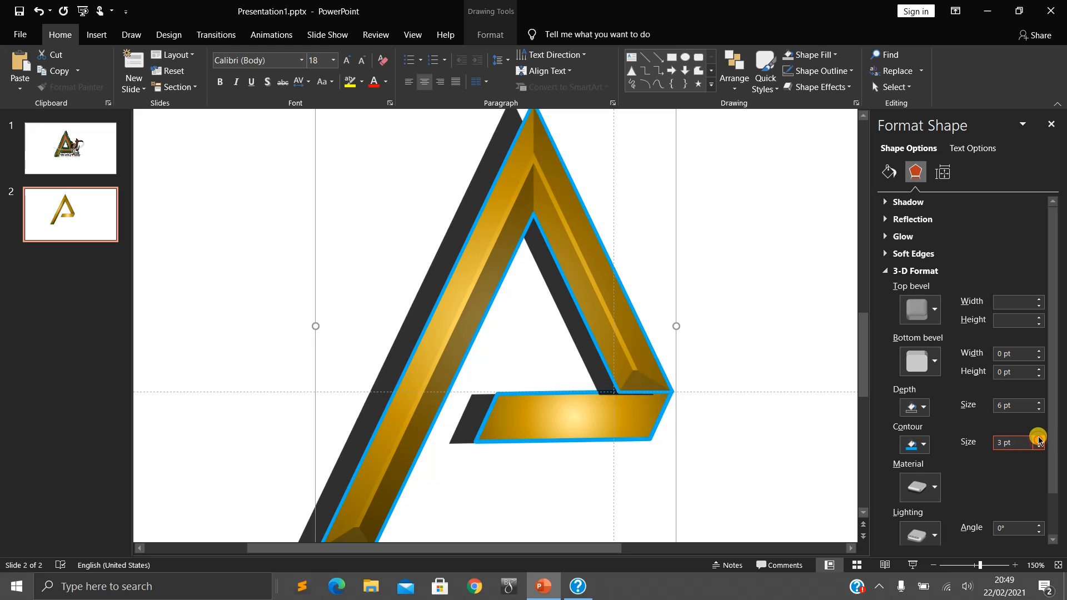
left_click(1039, 439)
left_click(1039, 439)
left_click(1039, 447)
left_click(1039, 439)
left_click(1039, 439)
left_click(1039, 439)
left_click(1039, 439)
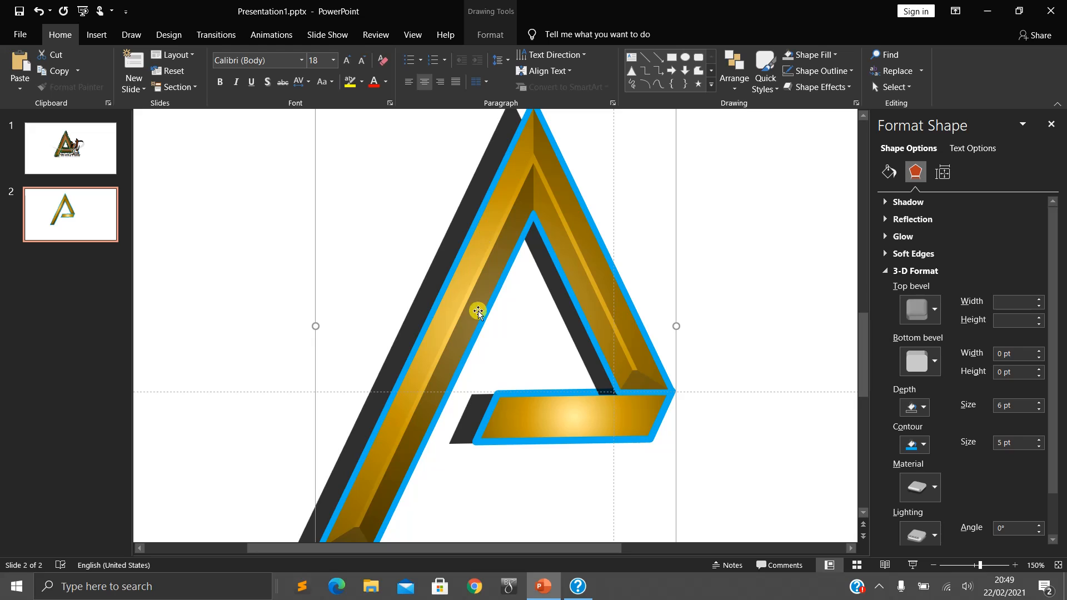
- Set the shadow of the grouped A to 91% transparency and 0 pt distance
scroll(412, 367, "down", 2)
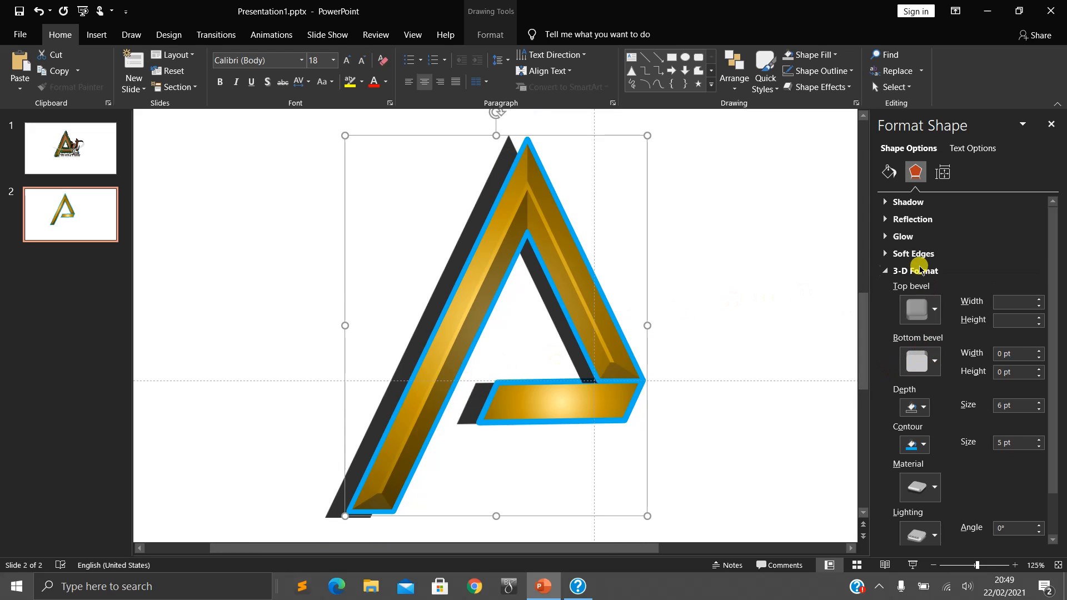
left_click(885, 202)
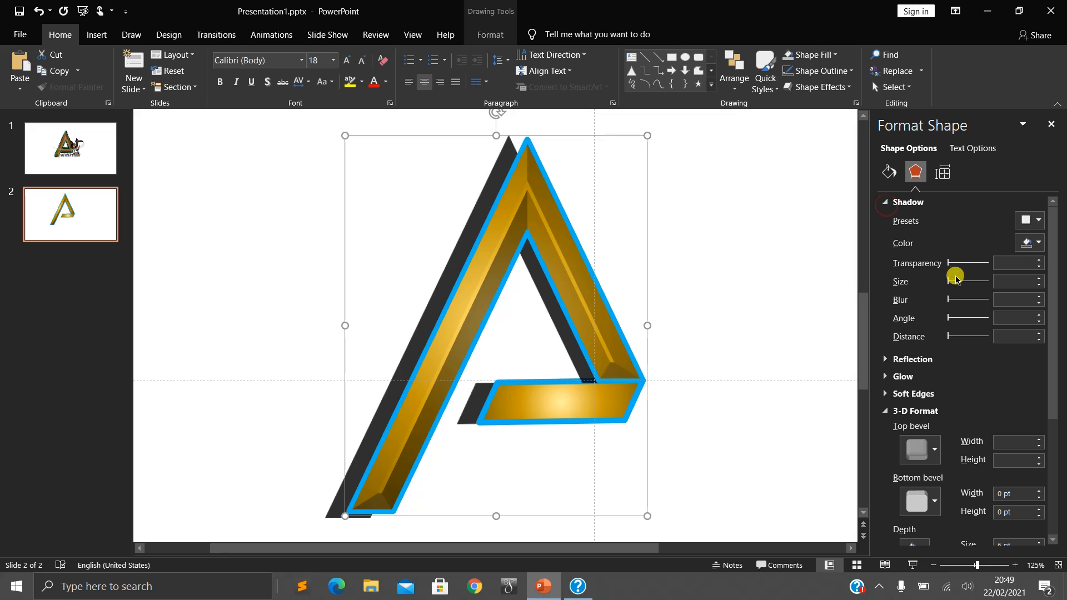
mouse_move(948, 264)
left_mouse_down()
mouse_move(992, 265)
mouse_move(944, 266)
left_mouse_up()
left_click(727, 282)
left_click(591, 275)
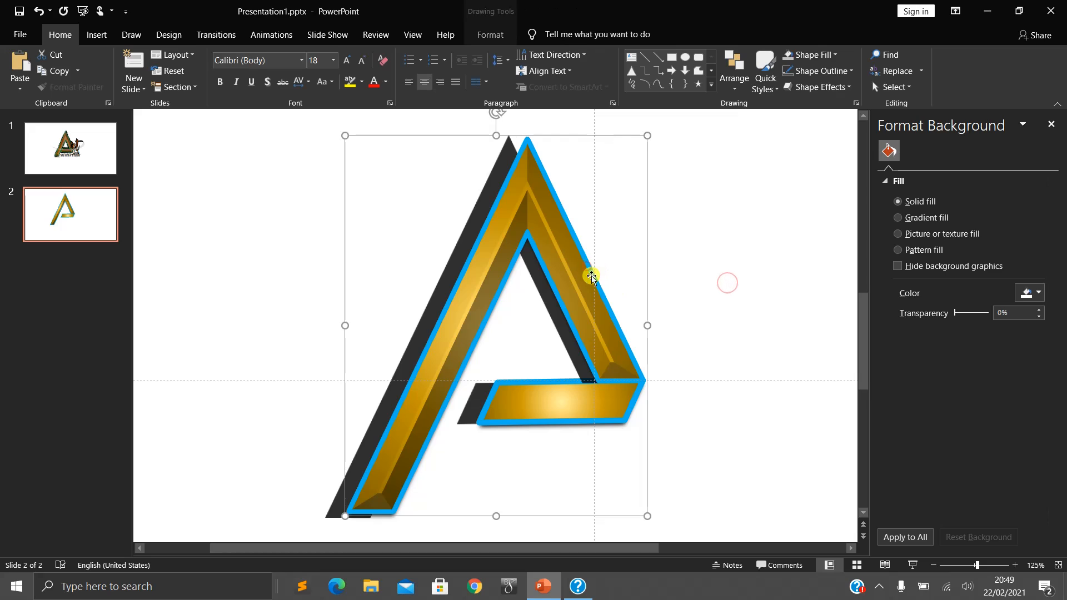
left_click(915, 172)
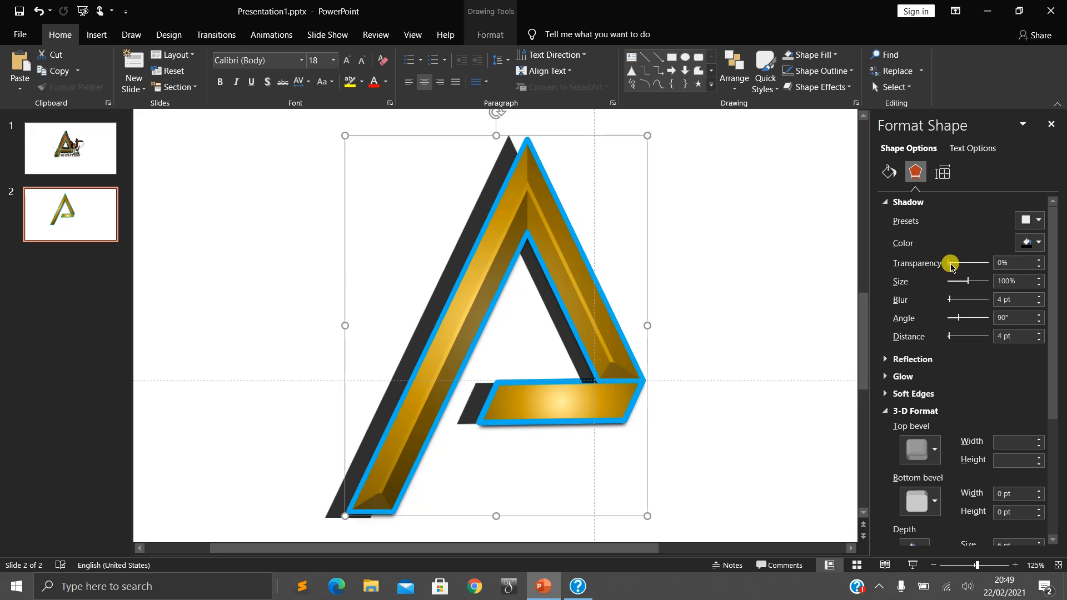
left_click_drag(950, 265, 985, 264)
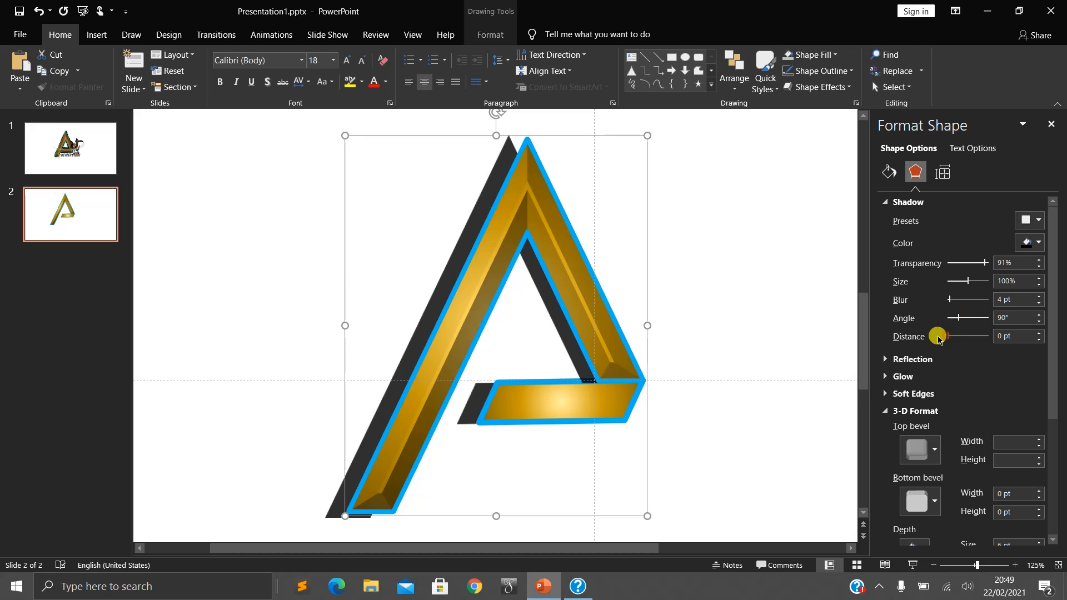
left_click_drag(939, 338, 947, 340)
left_click(758, 338)
left_click(575, 332)
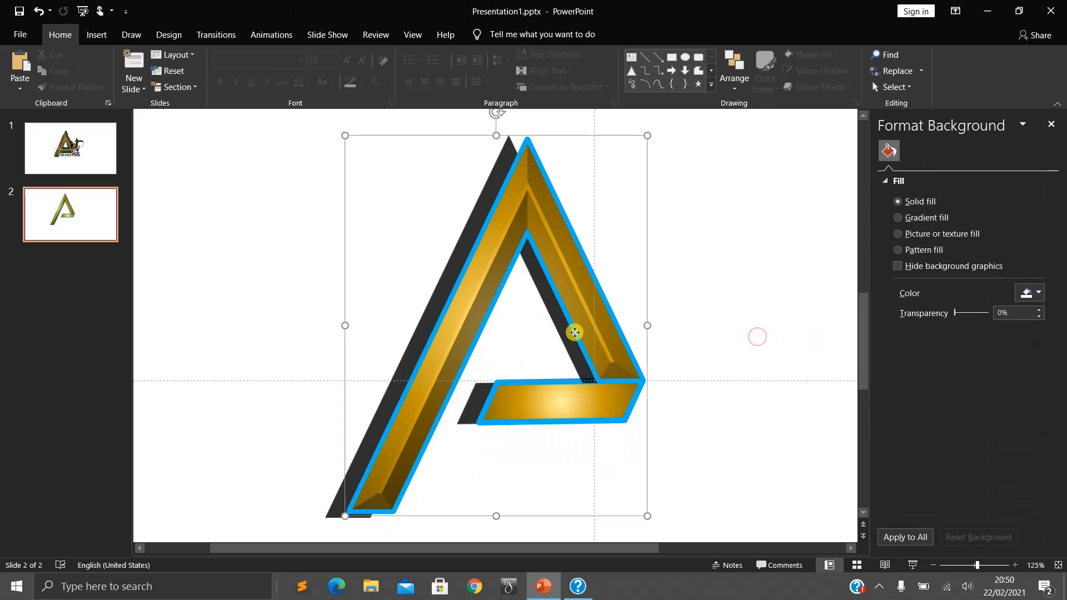
- Ungroup the A and select both of its parts
right_click(583, 298)
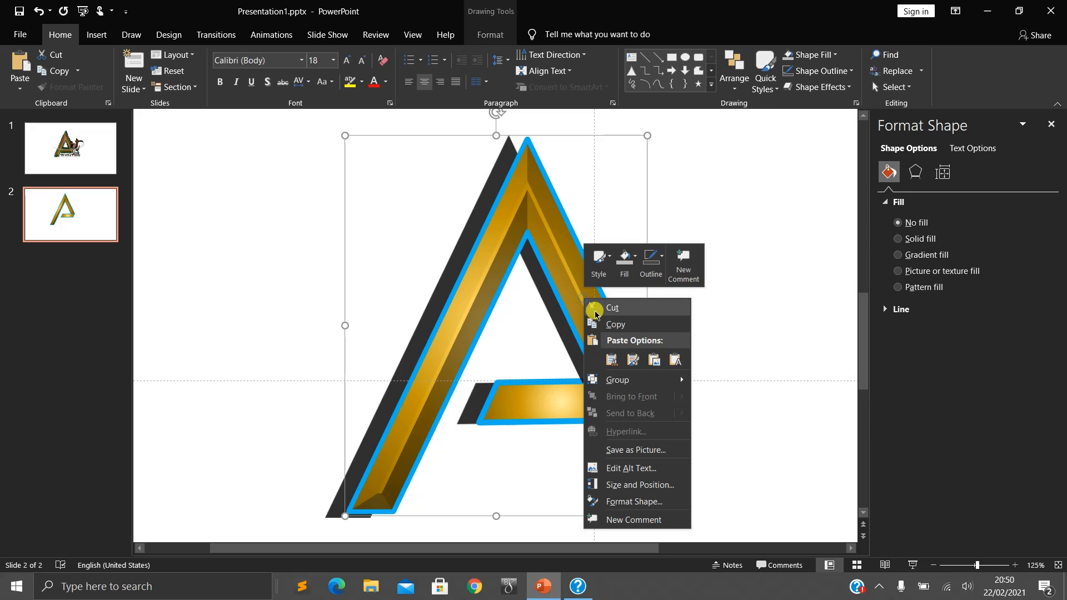
left_click(526, 280)
right_click(525, 274)
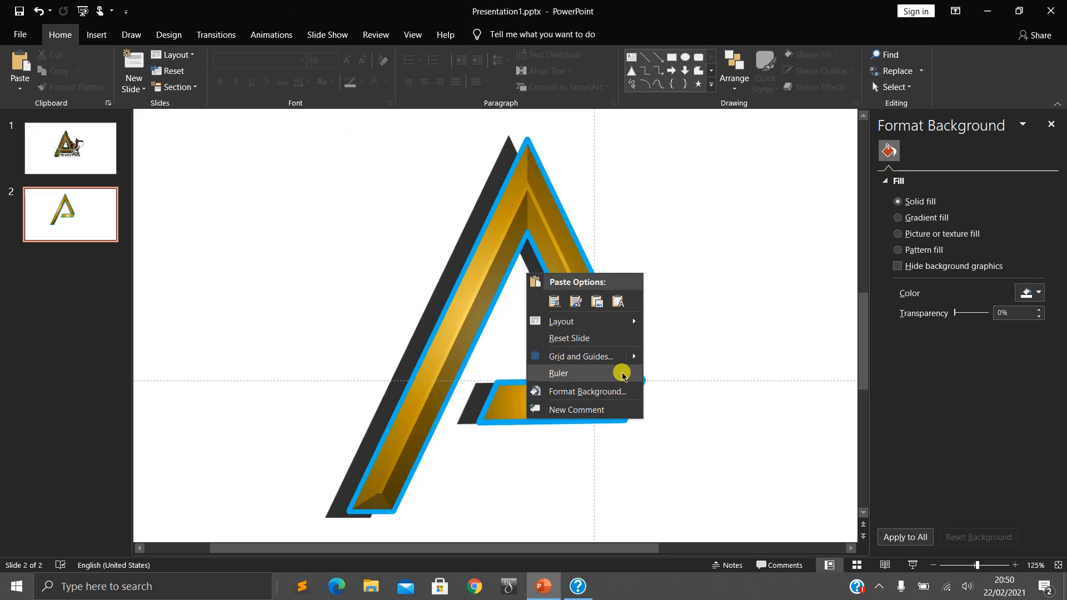
left_click(556, 233)
left_click(556, 232)
right_click(555, 233)
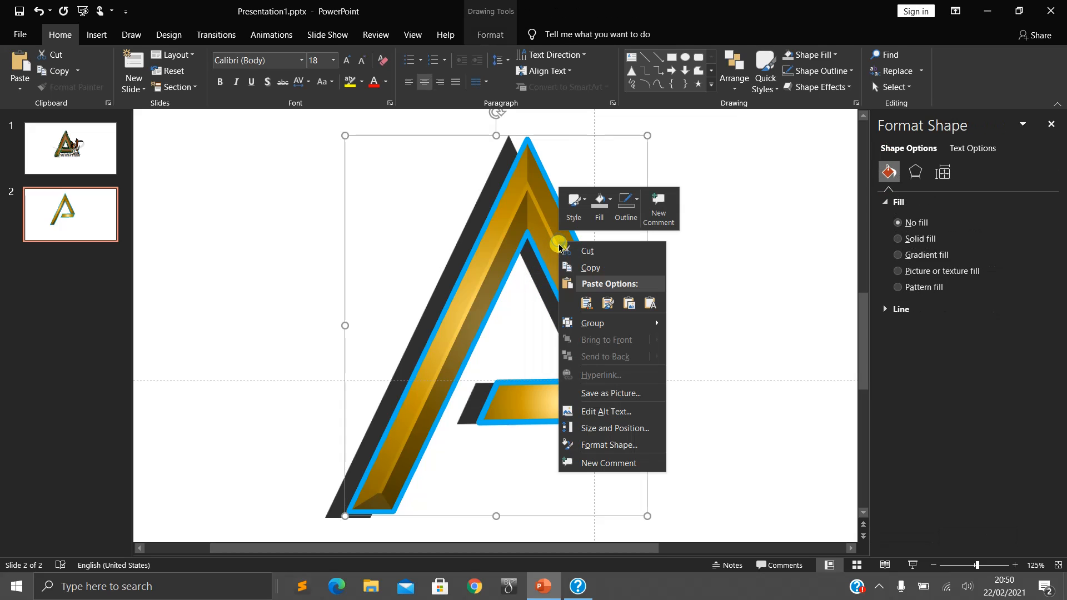
mouse_move(652, 333)
left_click(701, 358)
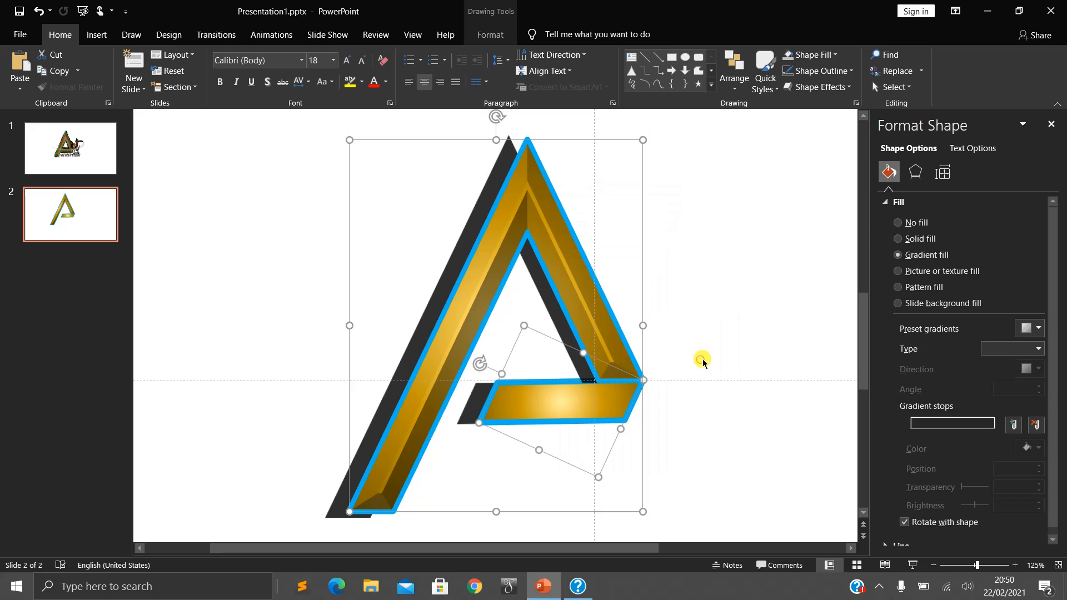
left_click(705, 359)
key("ctrl+a")
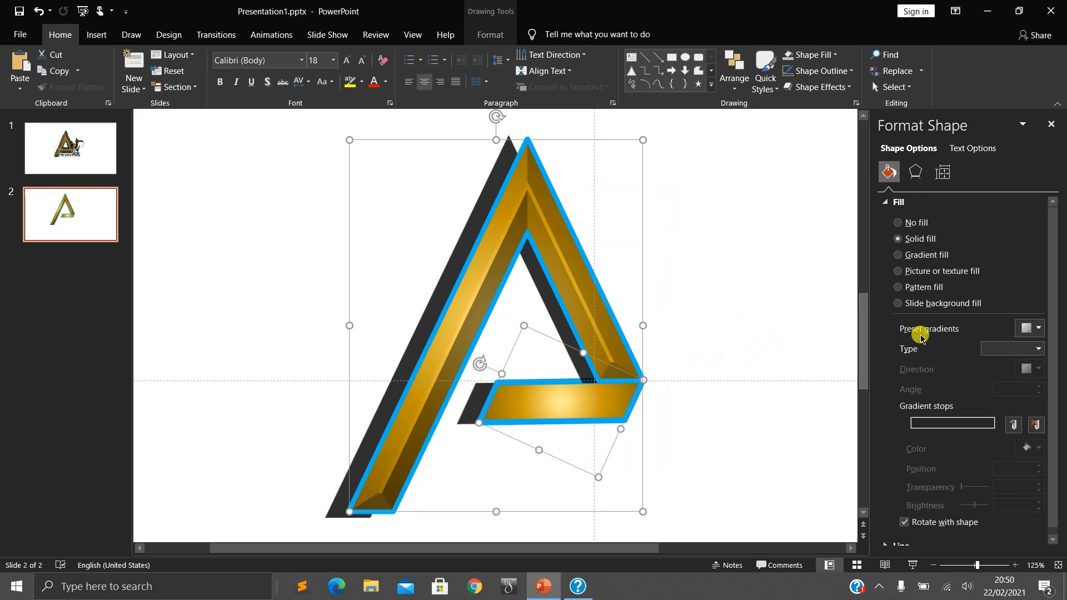
- Raise the shadow transparency of both parts of the A to 95%
left_click(918, 176)
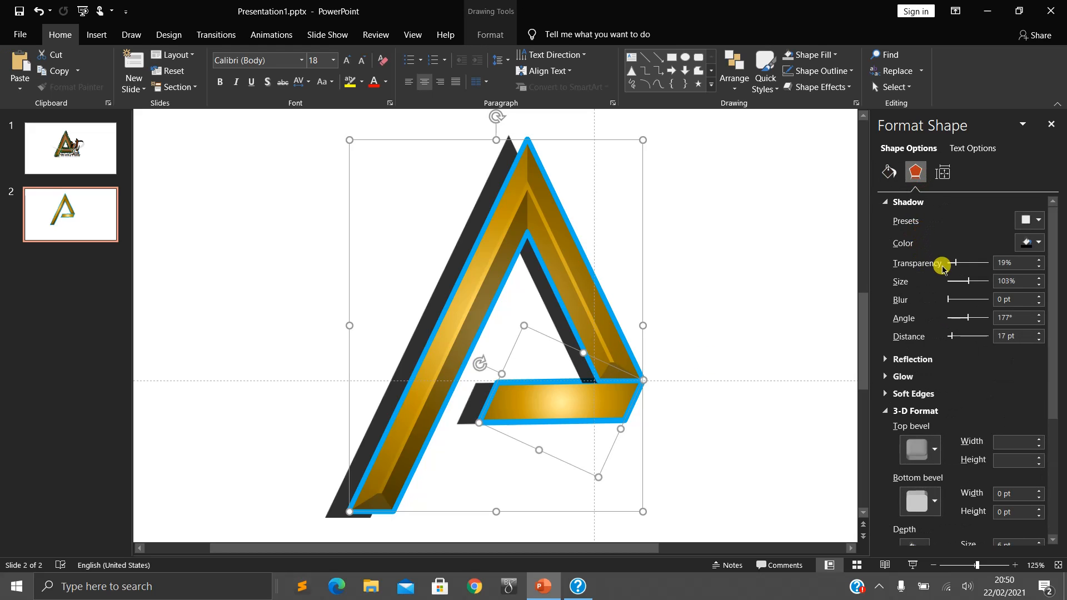
left_click_drag(956, 266, 986, 263)
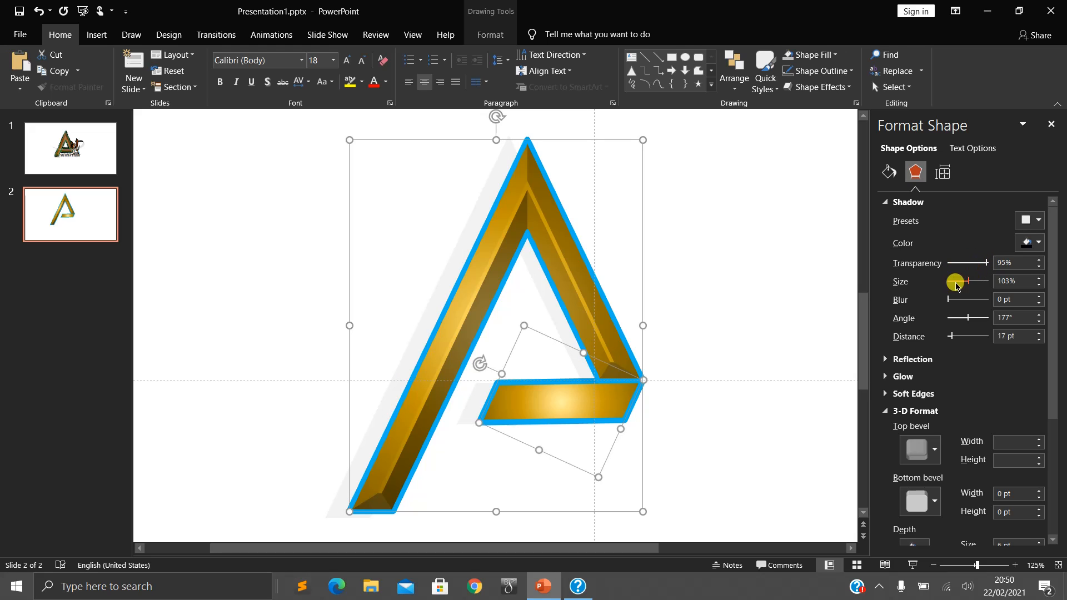
left_click(691, 271)
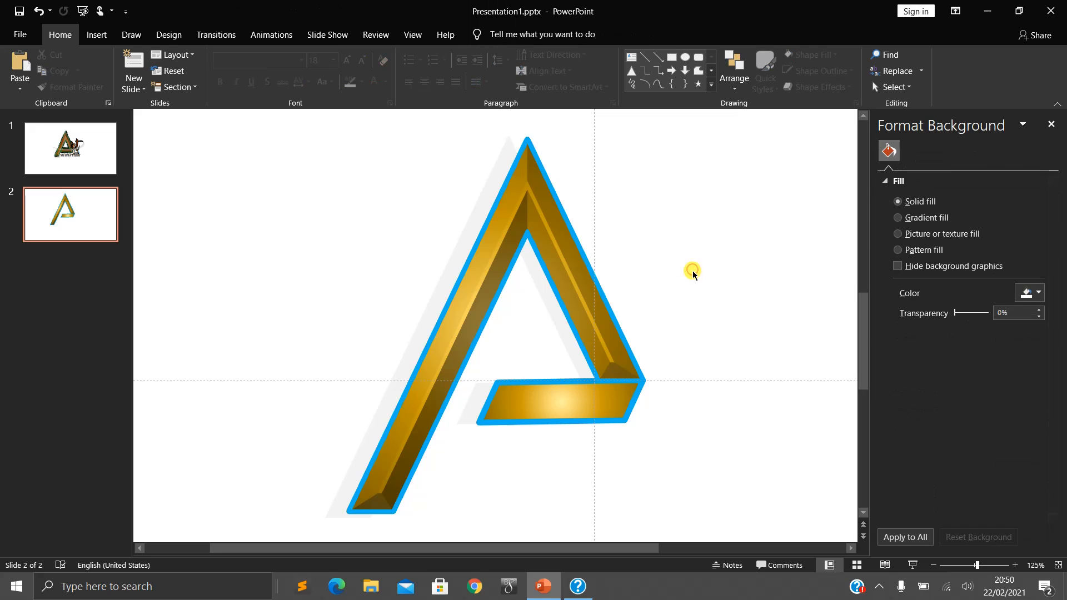
- Change the 3-D contour colour of both parts of the A to the standard green
key("ctrl+a")
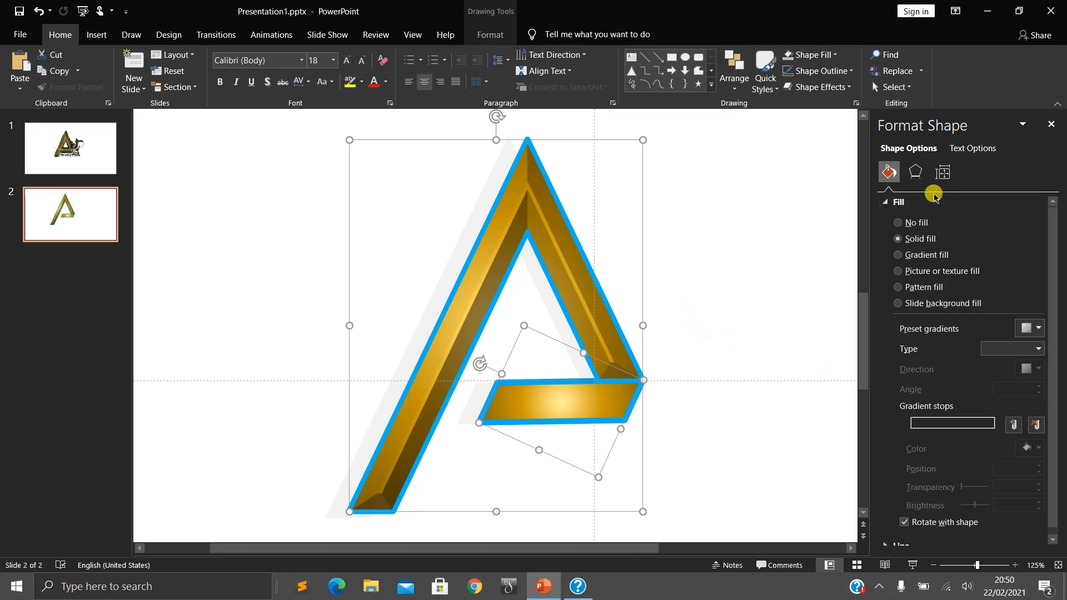
left_click(917, 173)
scroll(936, 389, "down", 3)
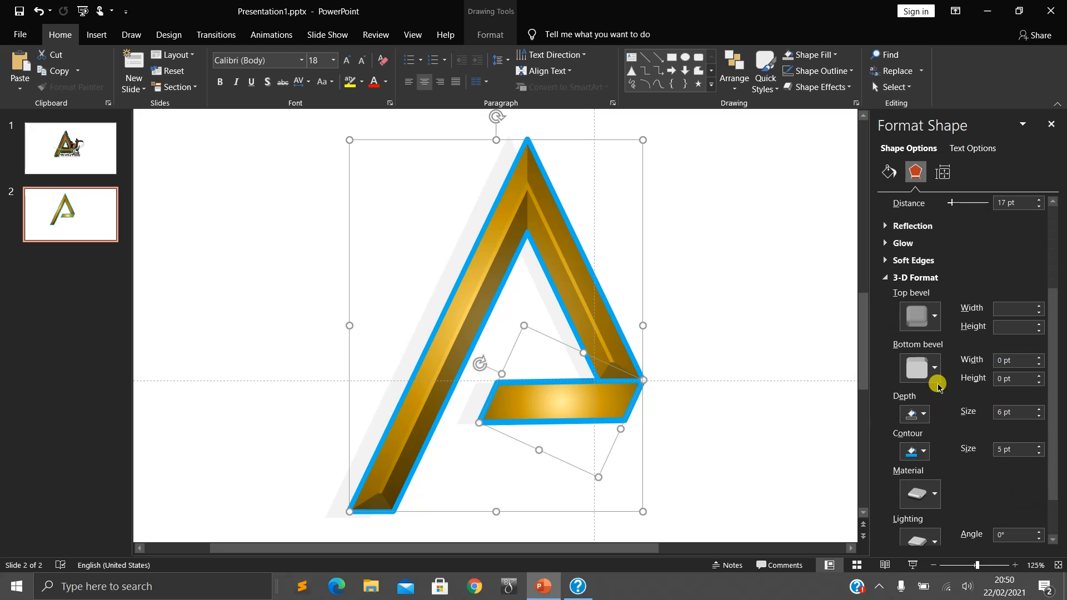
left_click(917, 451)
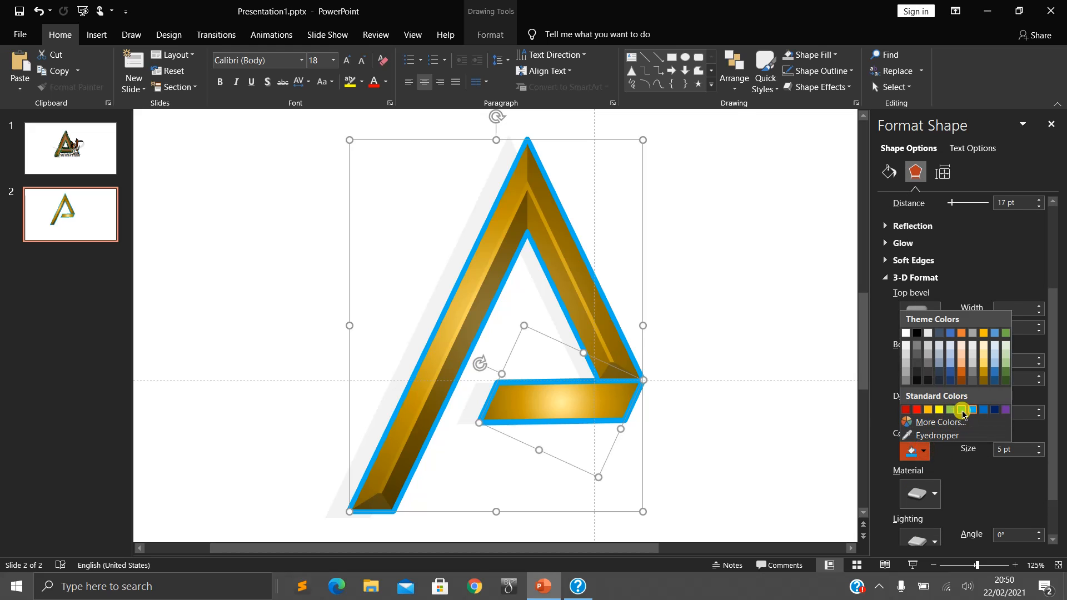
left_click(1006, 381)
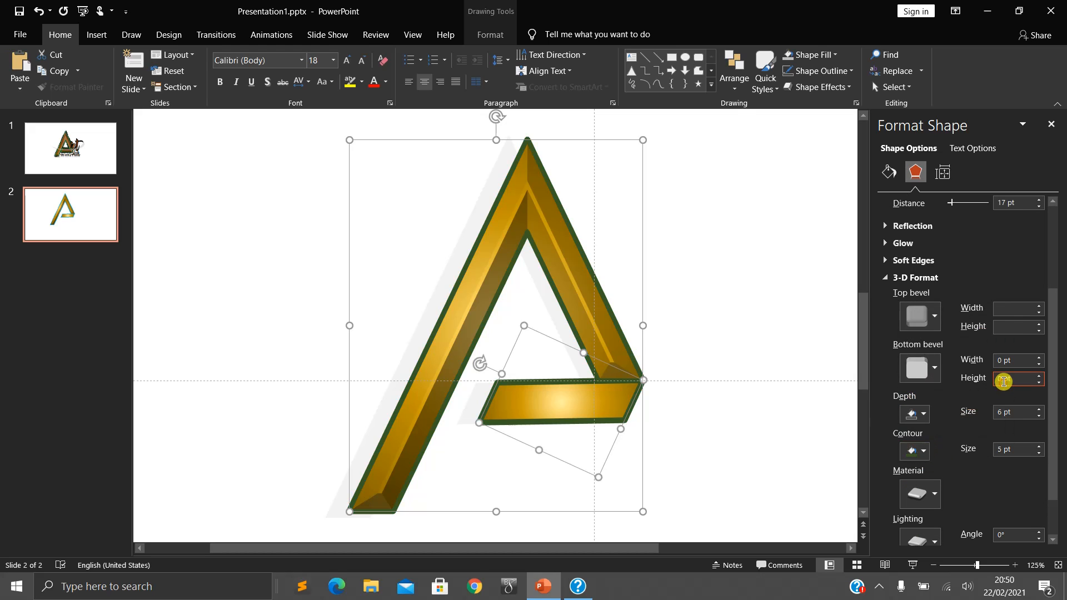
left_click(922, 454)
left_click(1005, 376)
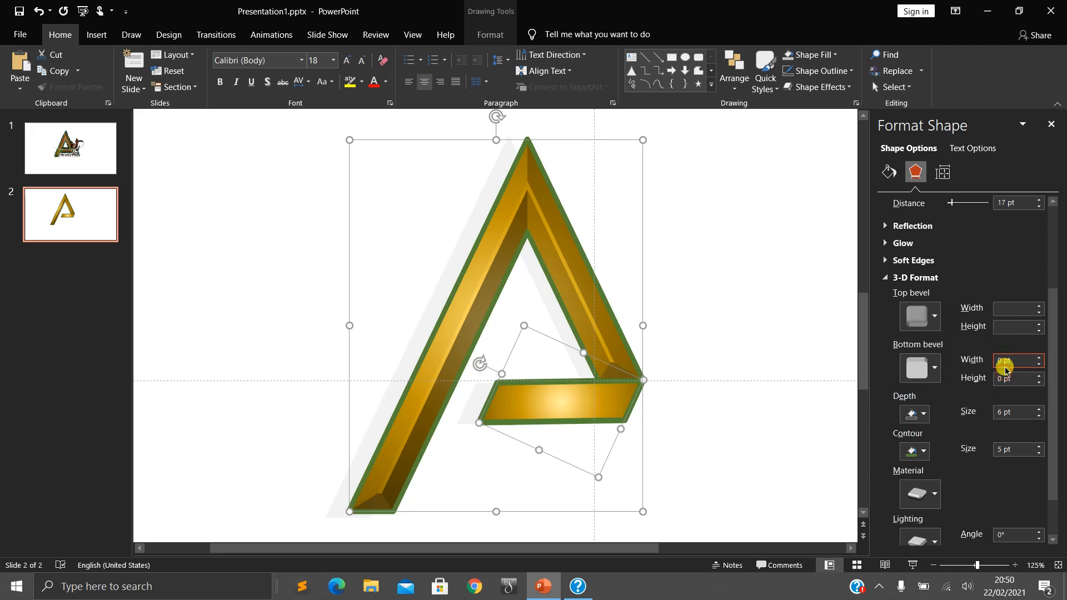
left_click(917, 450)
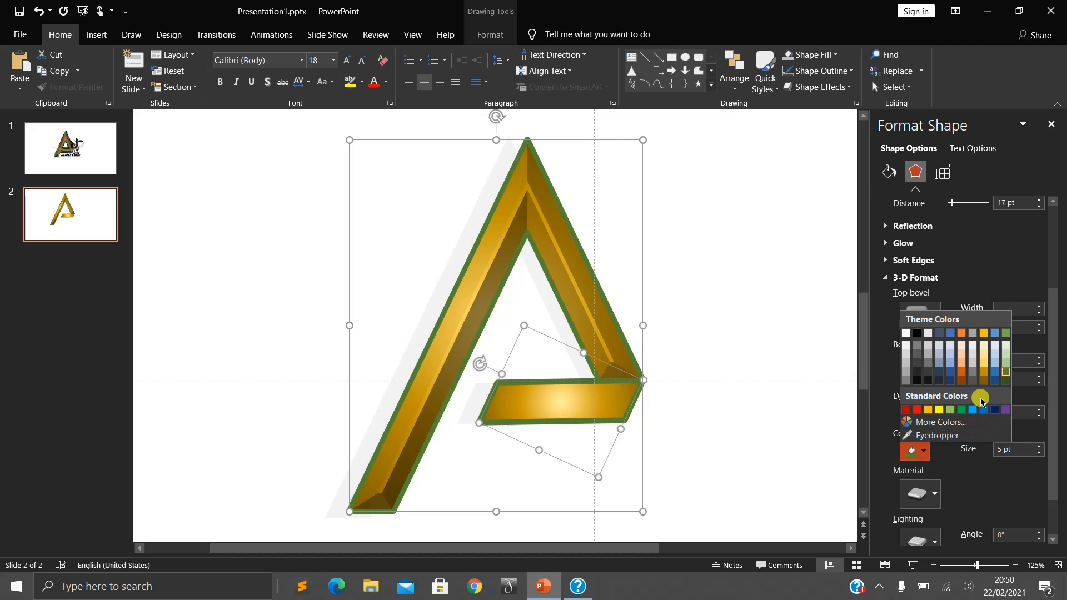
left_click(962, 410)
left_click(707, 270)
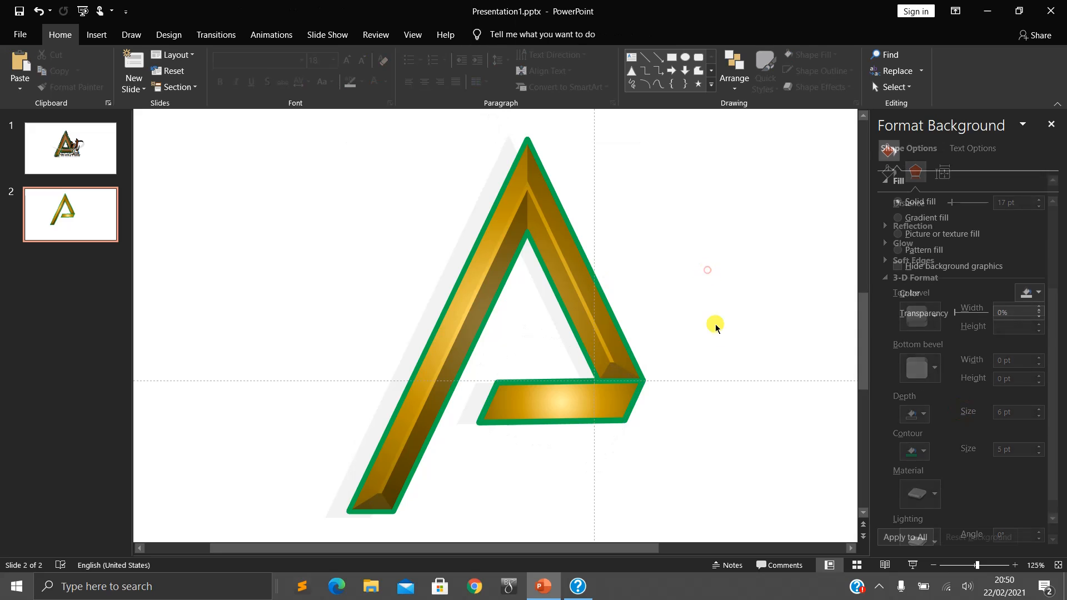
- Compare the A on slide 2 with the finished Art Club logo on slide 1
left_click(77, 157)
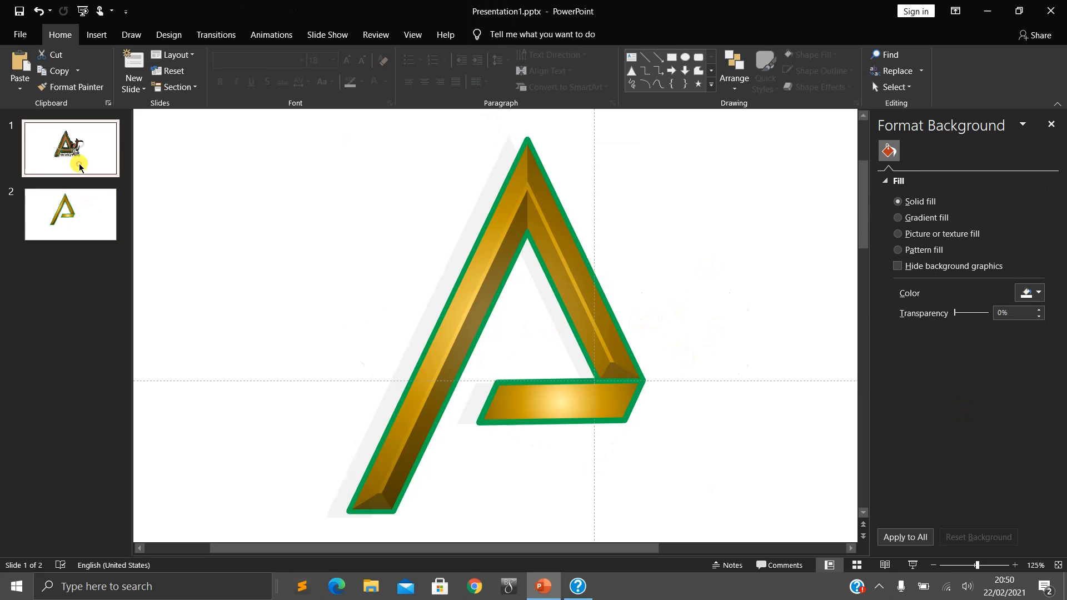
left_click(86, 224)
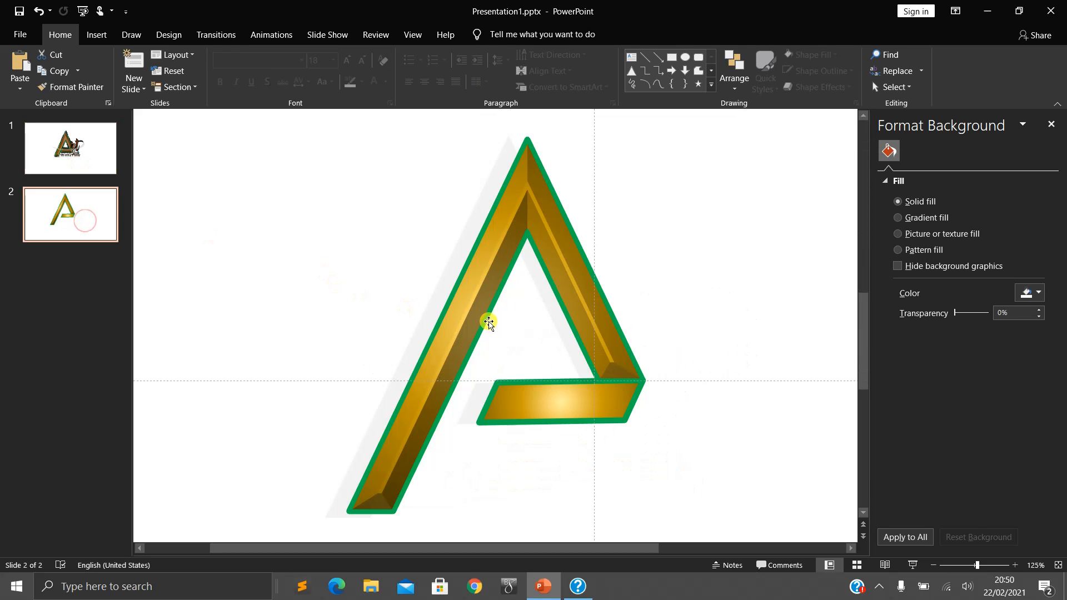
scroll(710, 432, "down", 5)
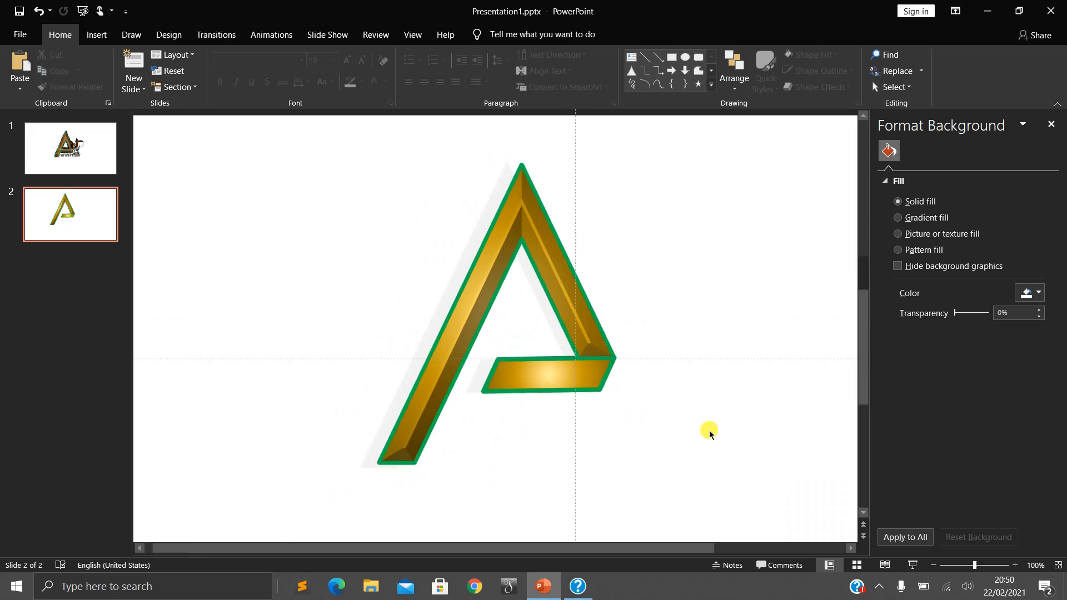
scroll(628, 400, "up", 5)
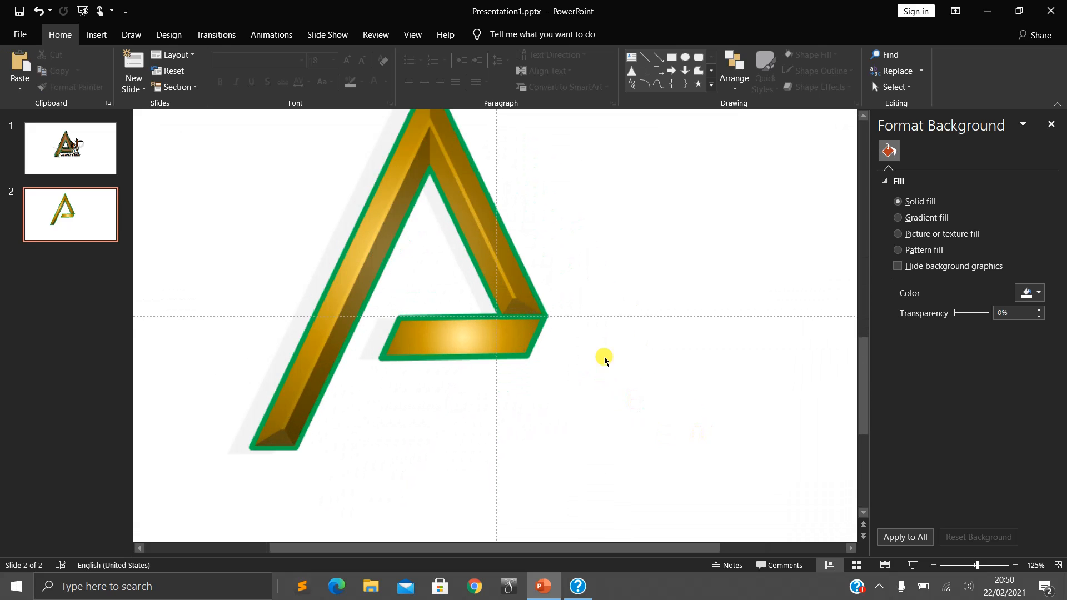
left_click(101, 132)
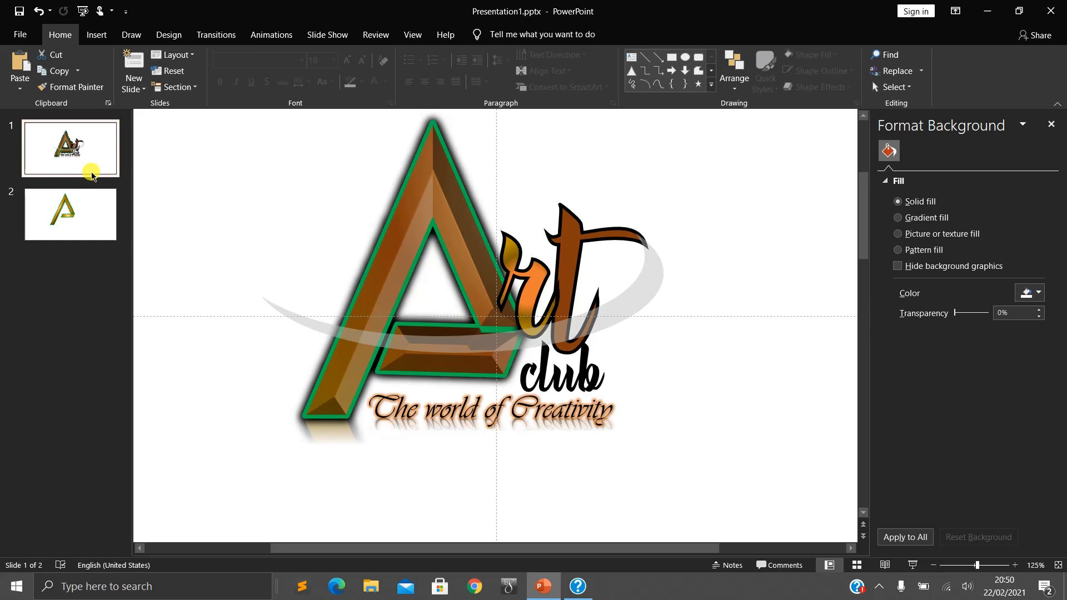
left_click(95, 202)
left_click_drag(517, 331, 513, 338)
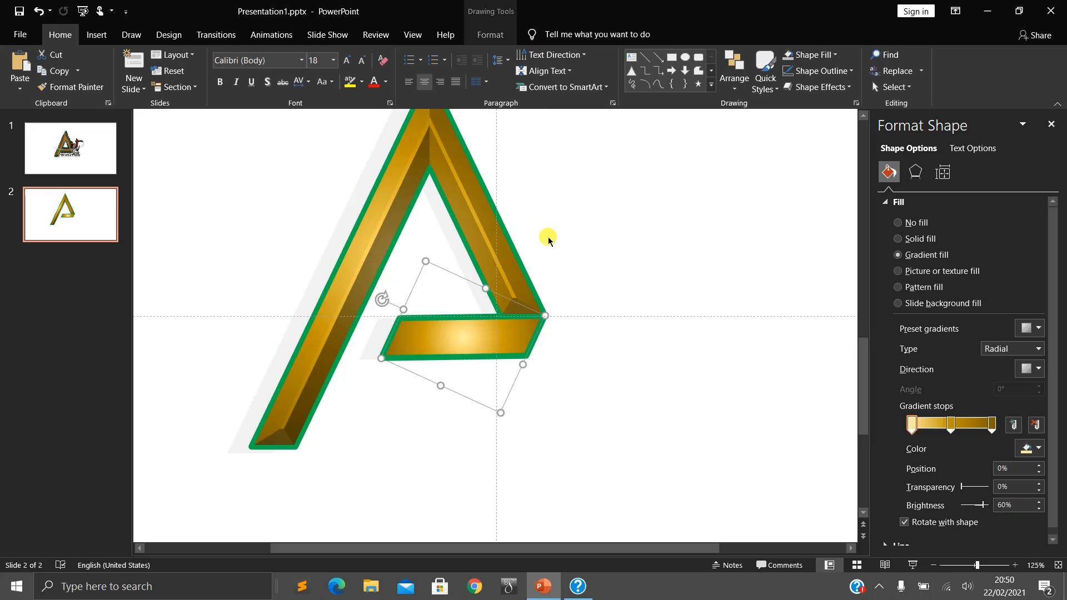
left_click(481, 201)
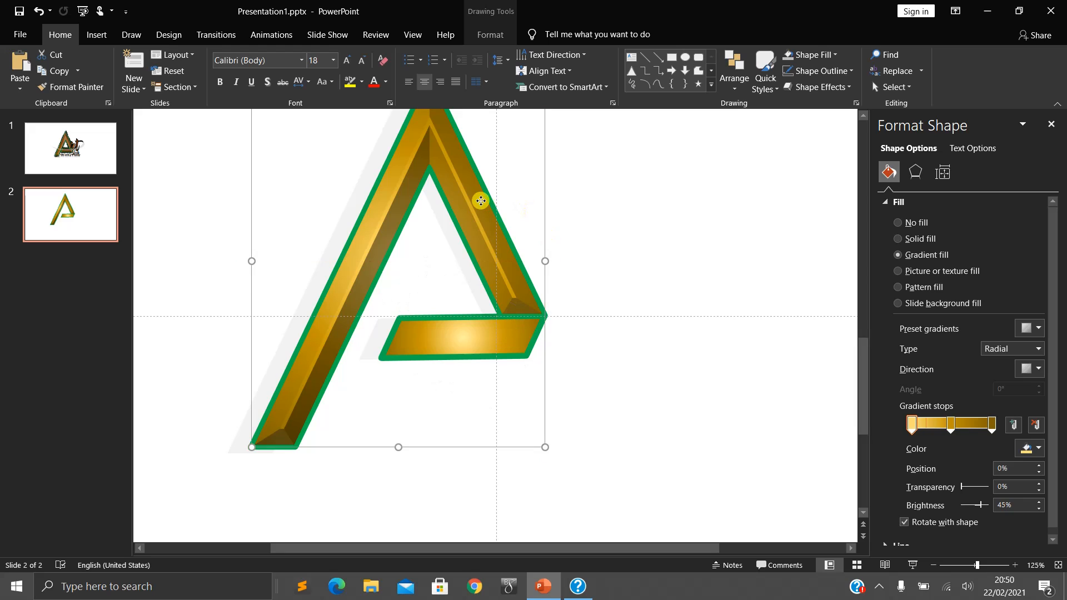
- Insert a text box reading "rt" just beside the lower end of the A's shorter leg
left_click(97, 34)
left_click(632, 65)
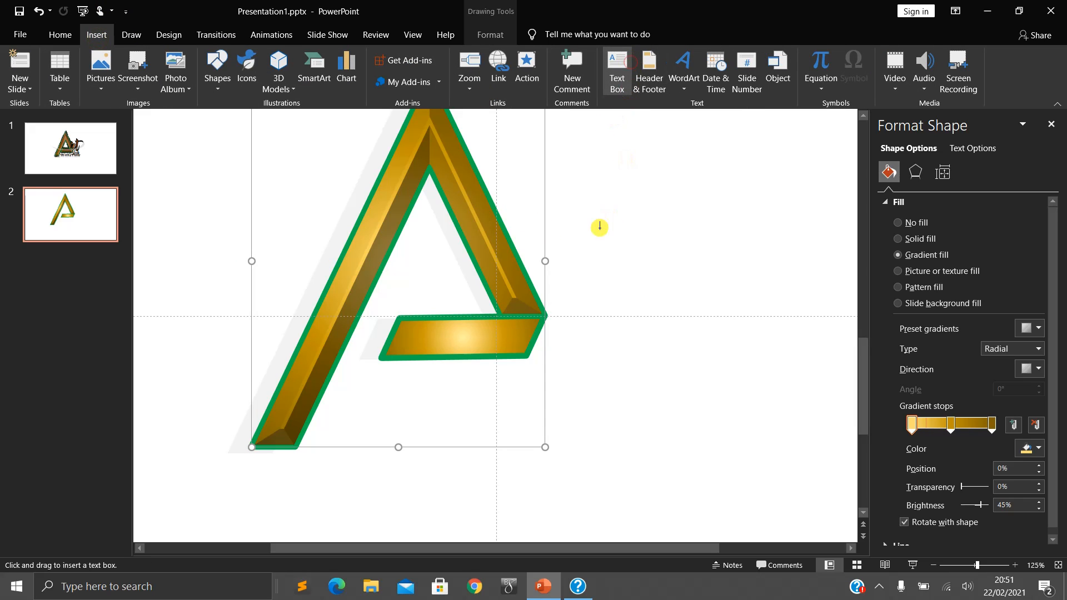
left_click(551, 292)
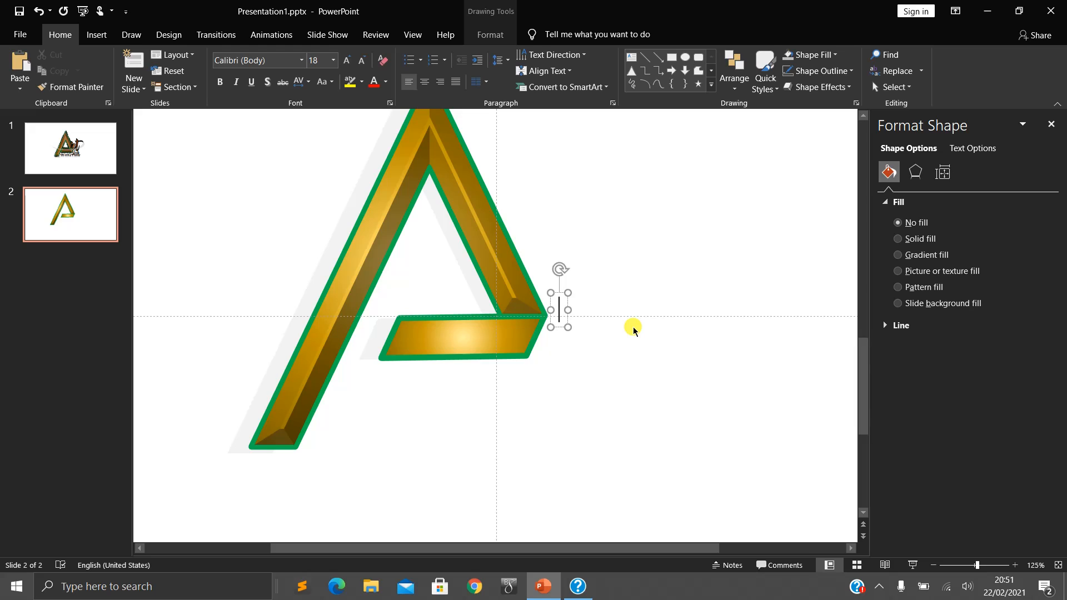
type("rt")
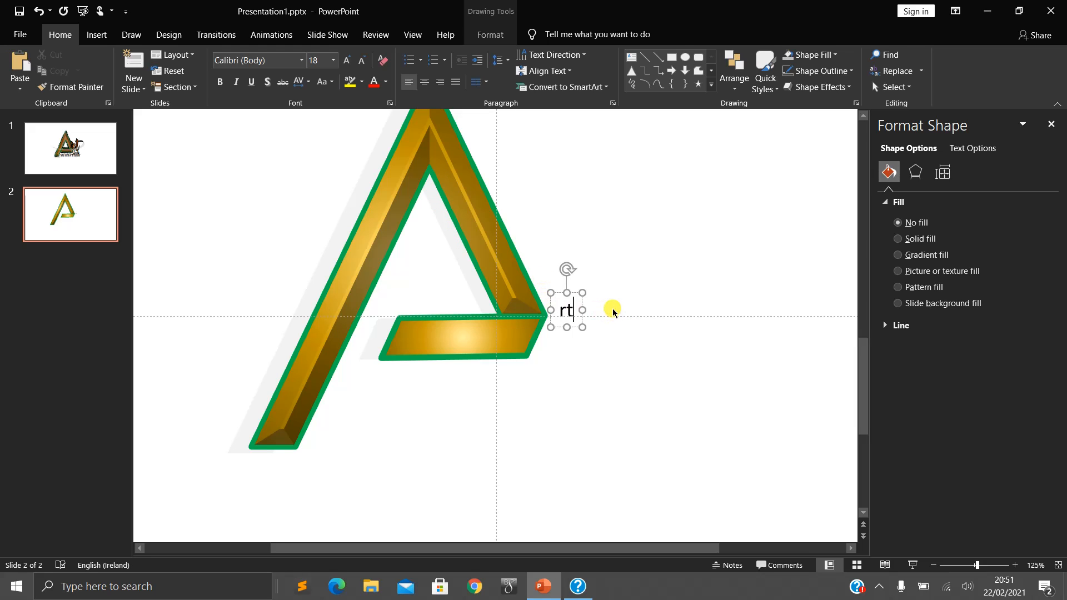
- Enlarge the "rt" text to 54 pt and set its font to Allessa Personal Use
key("ctrl+a")
key("ctrl+shift+period")
key("ctrl+shift+period")
key("ctrl+shift+period")
key("ctrl+shift+period")
key("ctrl+shift+period")
key("ctrl+shift+period")
key("ctrl+shift+period")
key("ctrl+shift+period")
key("ctrl+shift+period")
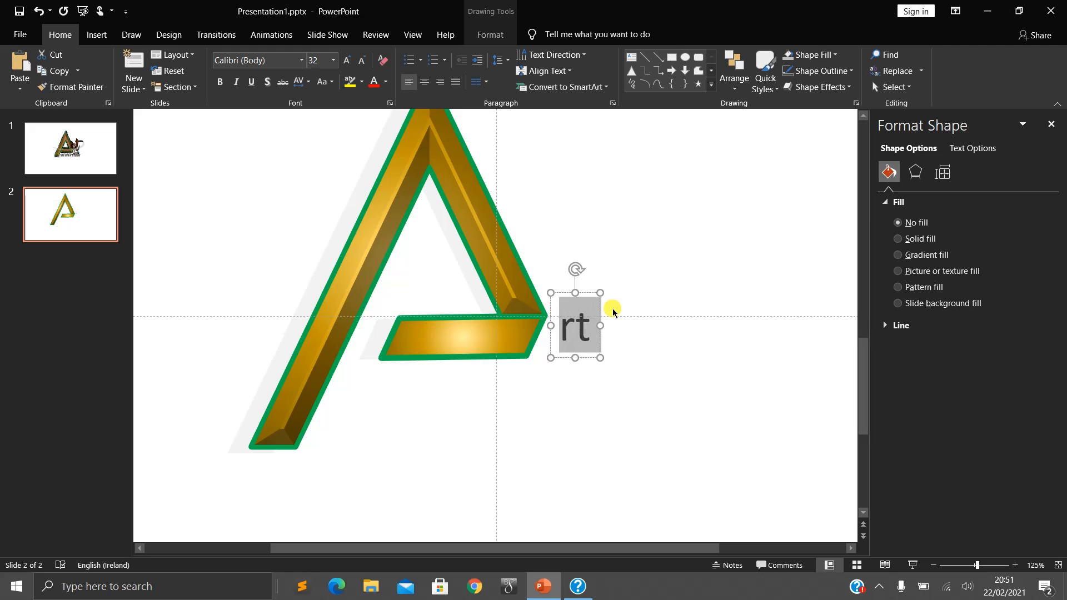
left_click(301, 60)
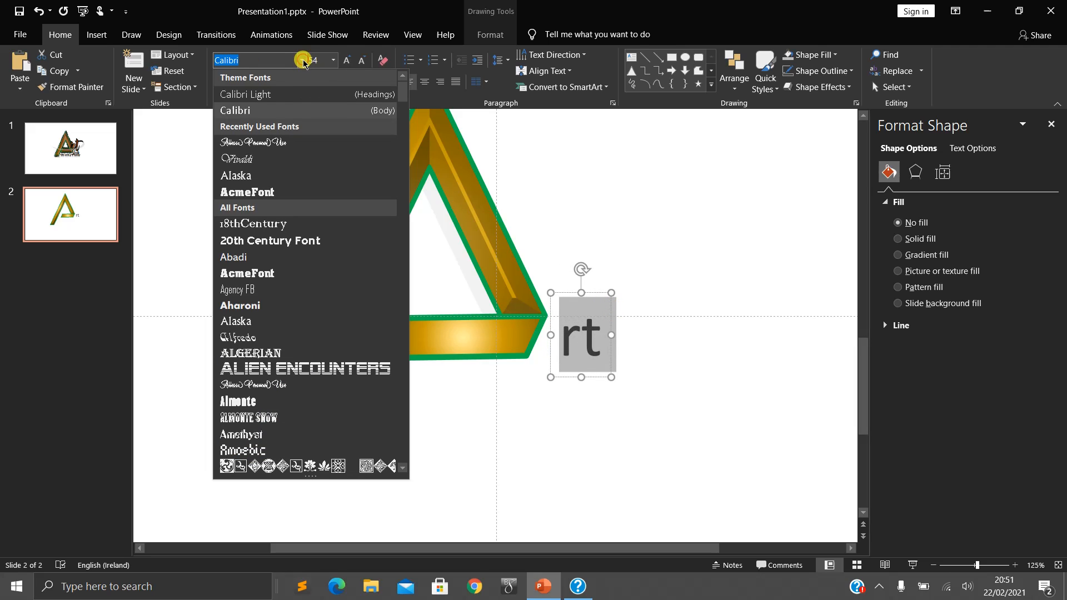
left_click(285, 143)
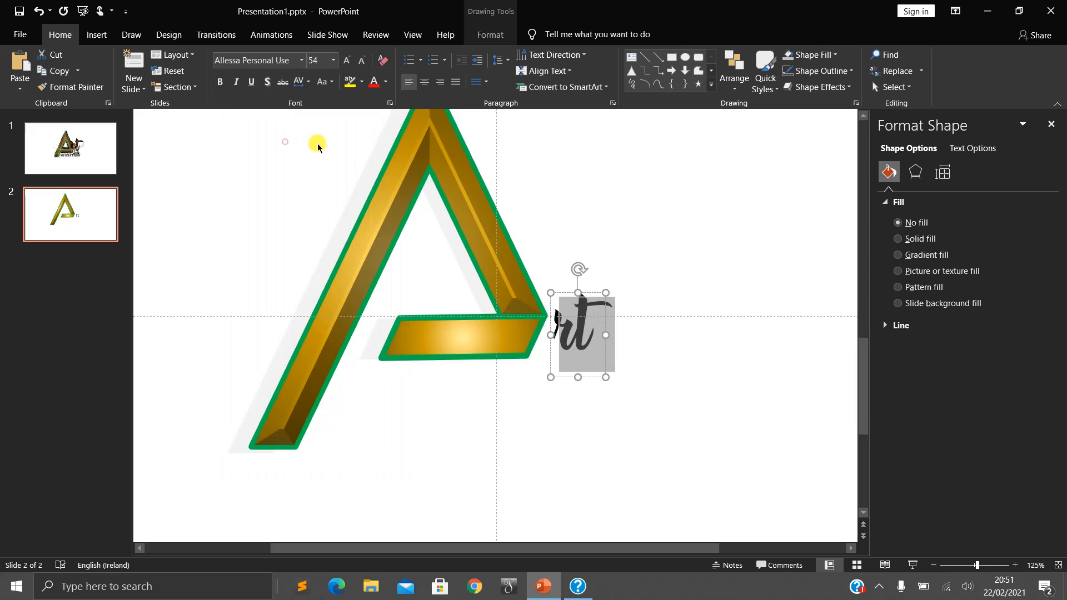
- Enlarge "rt" to 115 pt and move it up against the A so they read as one word
left_click_drag(565, 294, 554, 262)
double_click(564, 308)
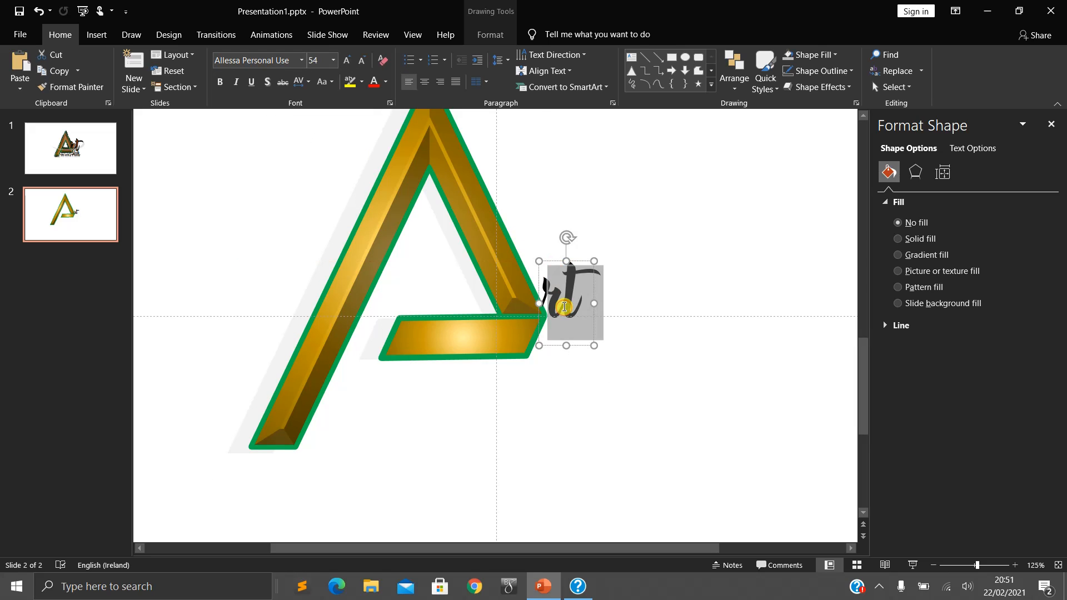
key("ctrl+bracketright")
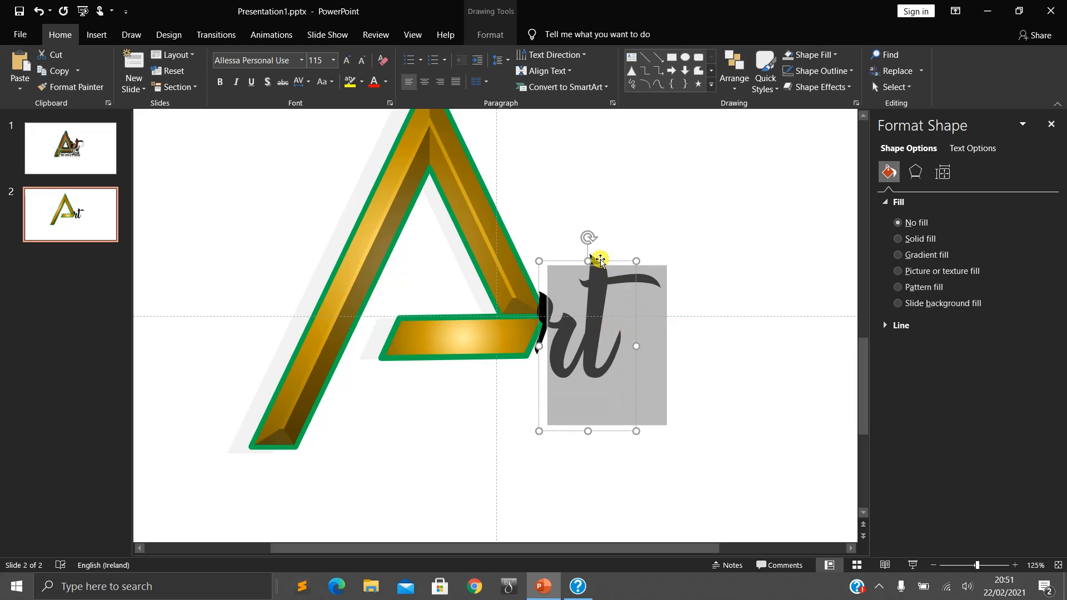
left_click_drag(600, 260, 595, 212)
left_click(686, 319)
- Fill the letters "rt" with a linear gradient variation running vertically
left_click(576, 289)
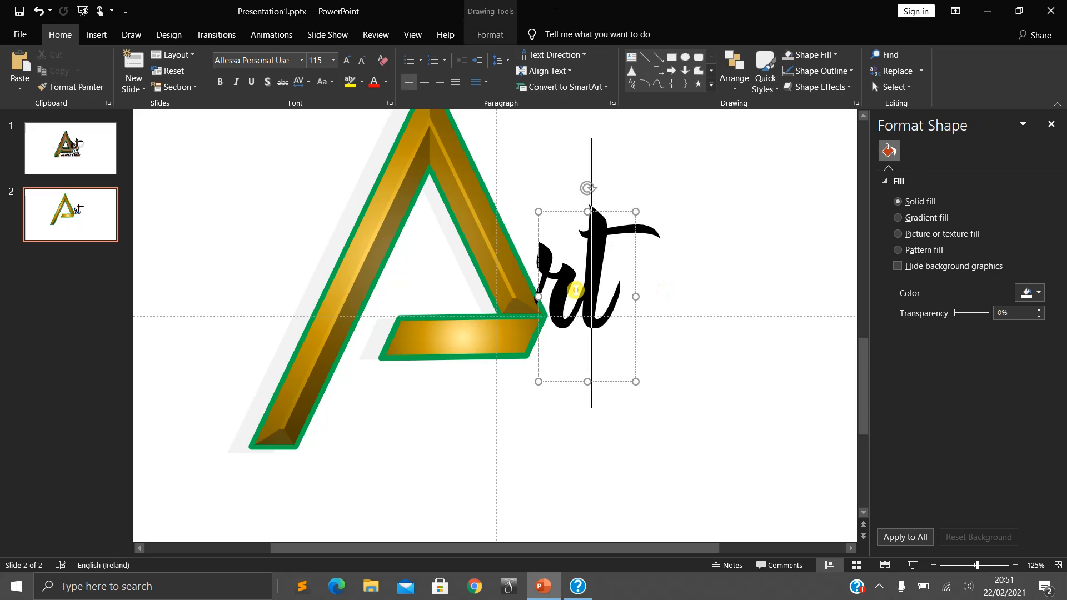
key("ctrl+a")
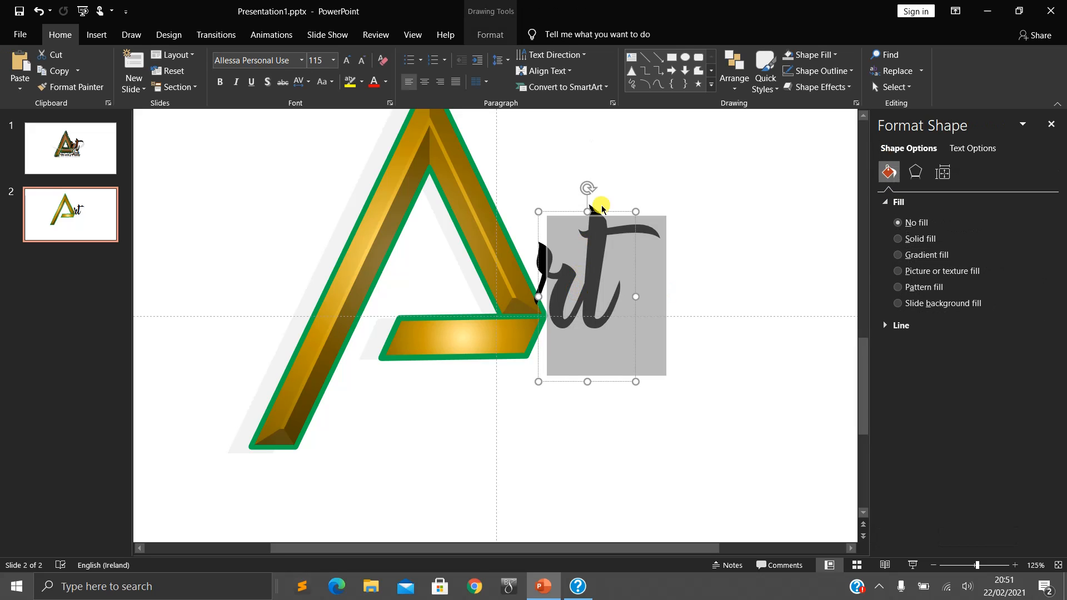
left_click(491, 33)
left_click(741, 55)
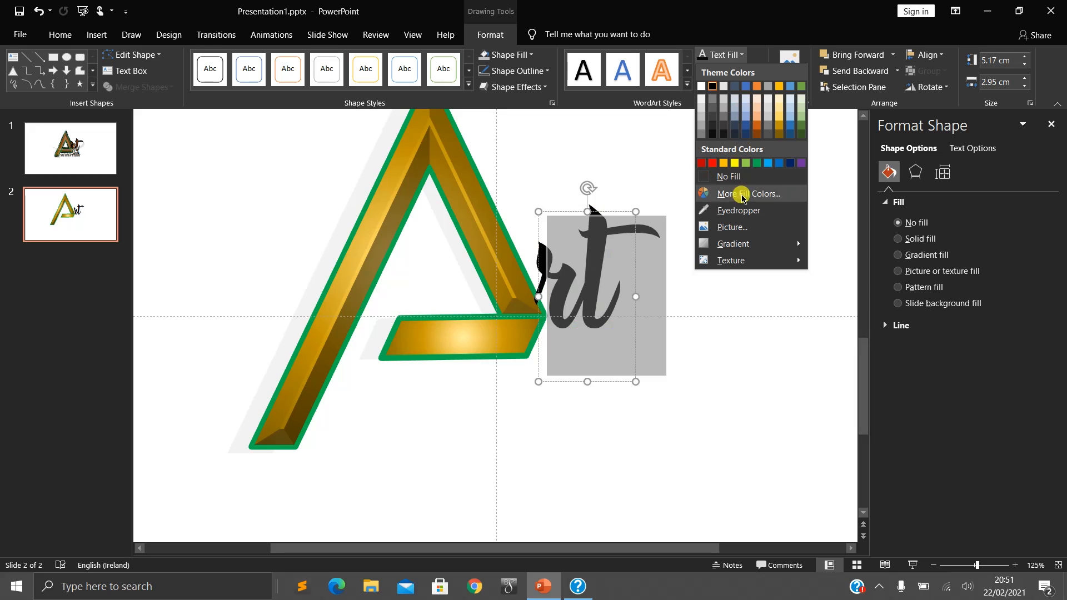
mouse_move(744, 242)
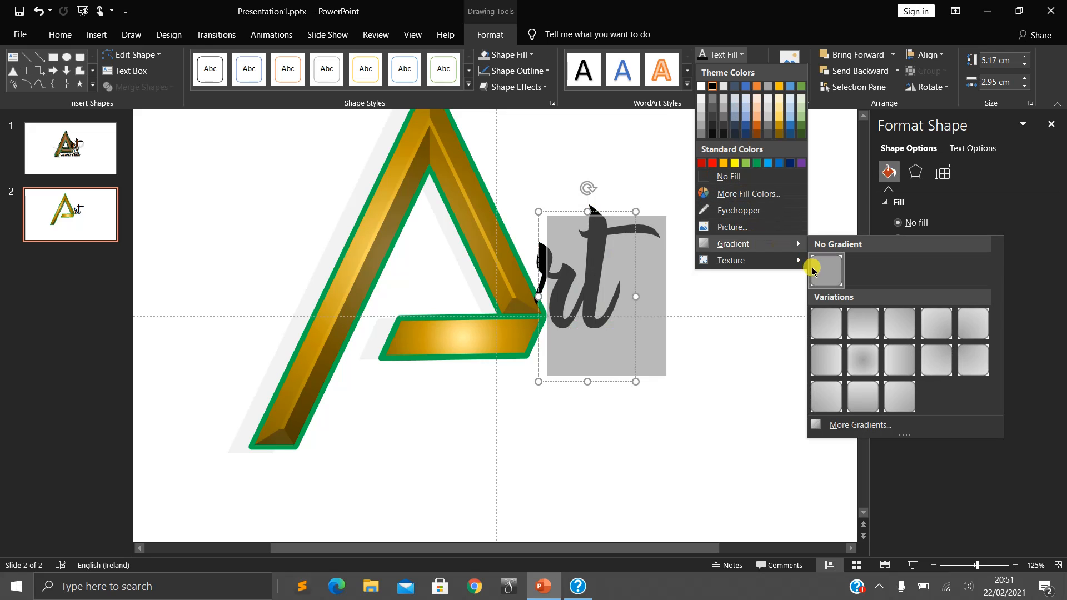
left_click(856, 332)
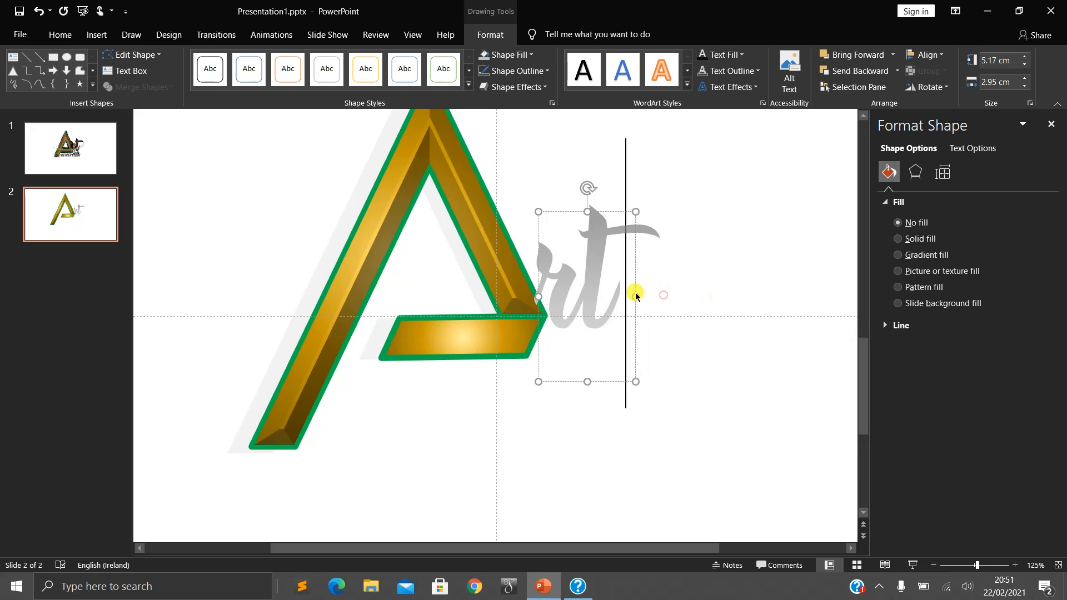
- Fill the letters "rt" with the gradient variation that radiates from the centre
key("ctrl+a")
left_click(617, 250)
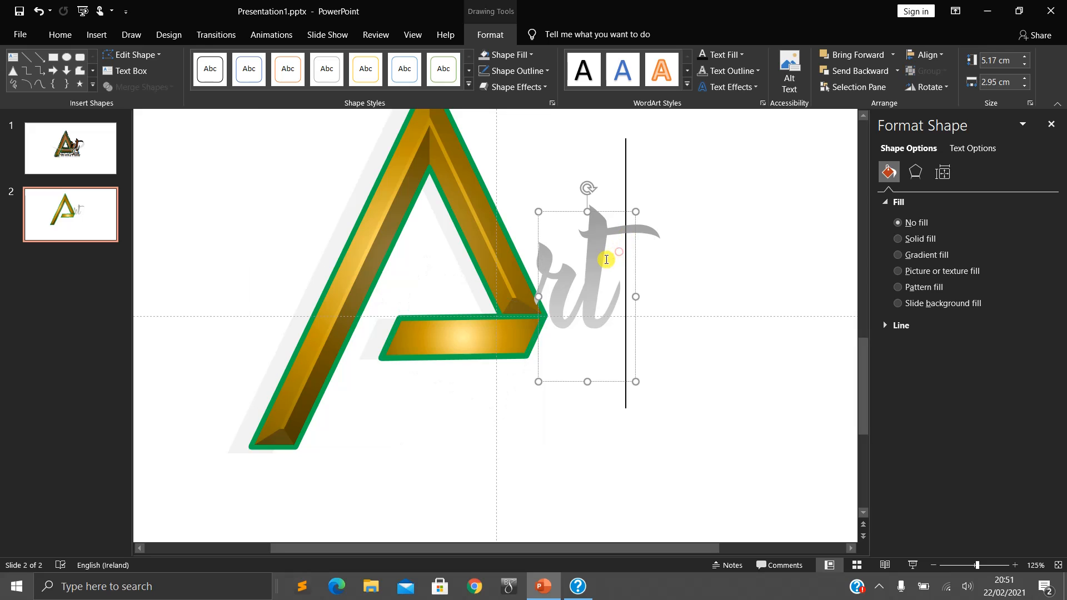
double_click(620, 252)
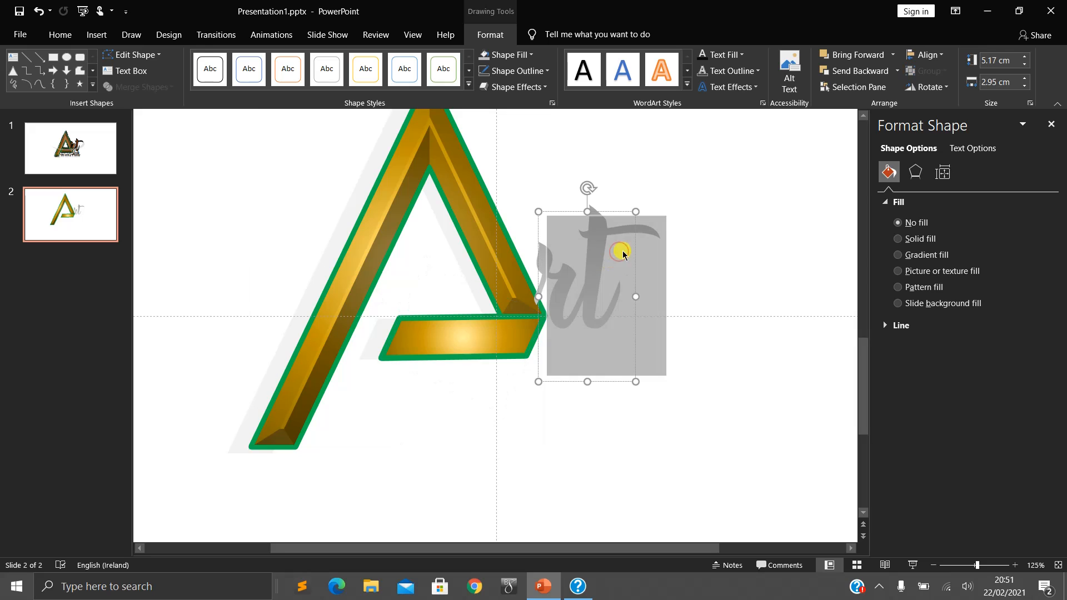
left_click(723, 54)
mouse_move(793, 254)
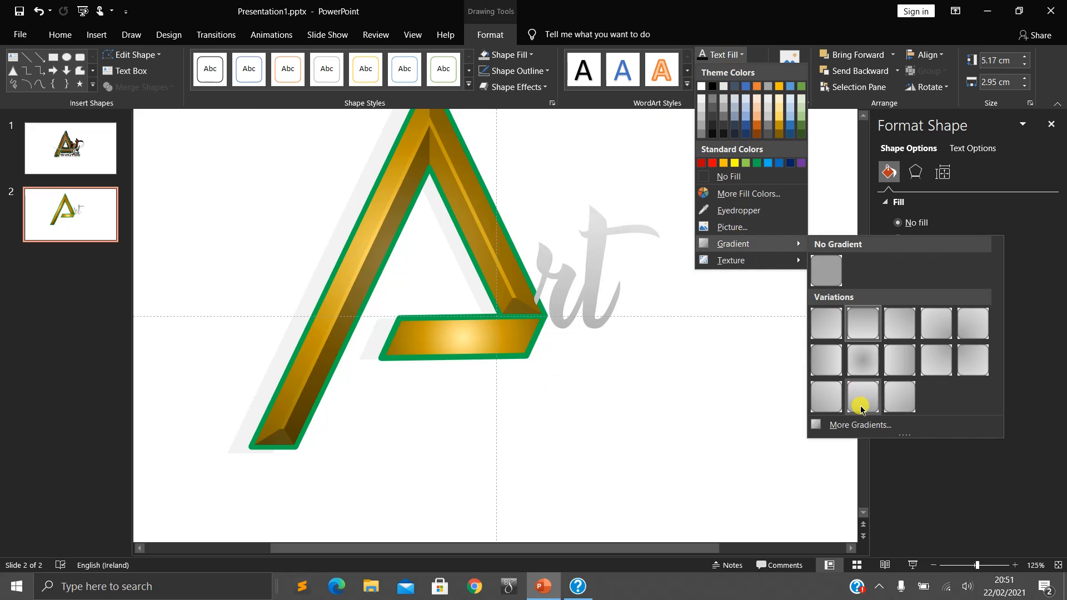
left_click(863, 358)
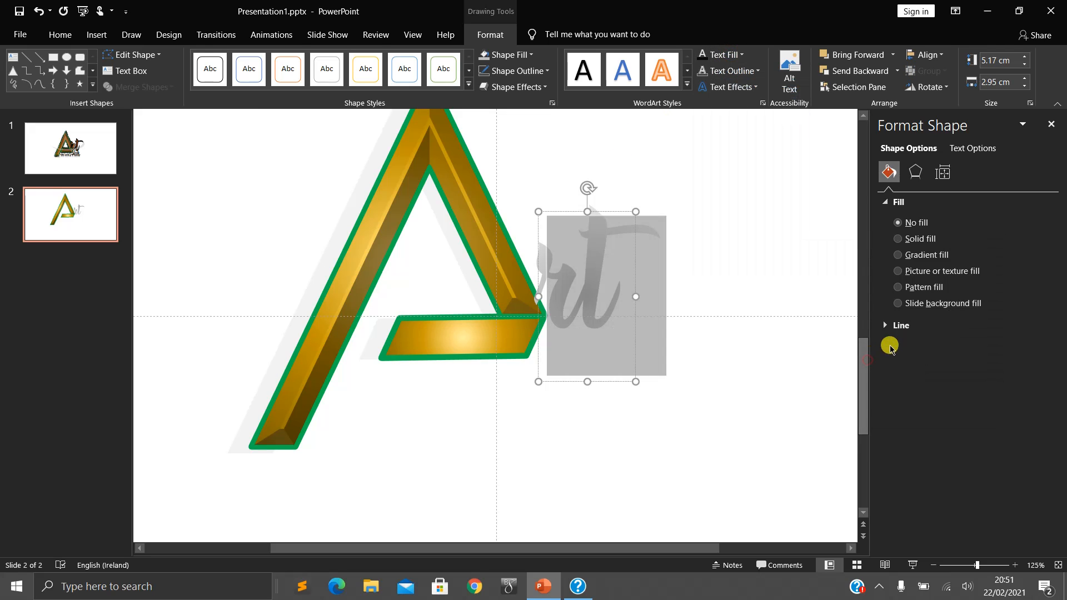
- Try a gradient shape fill on the "rt" text box
left_click(917, 255)
left_click(687, 348)
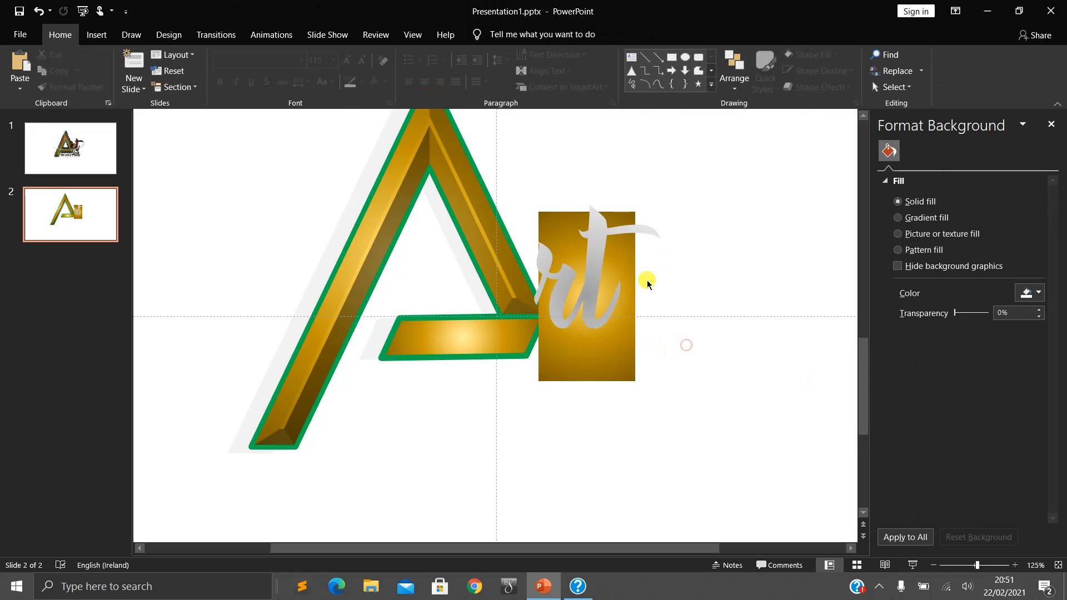
left_click(619, 289)
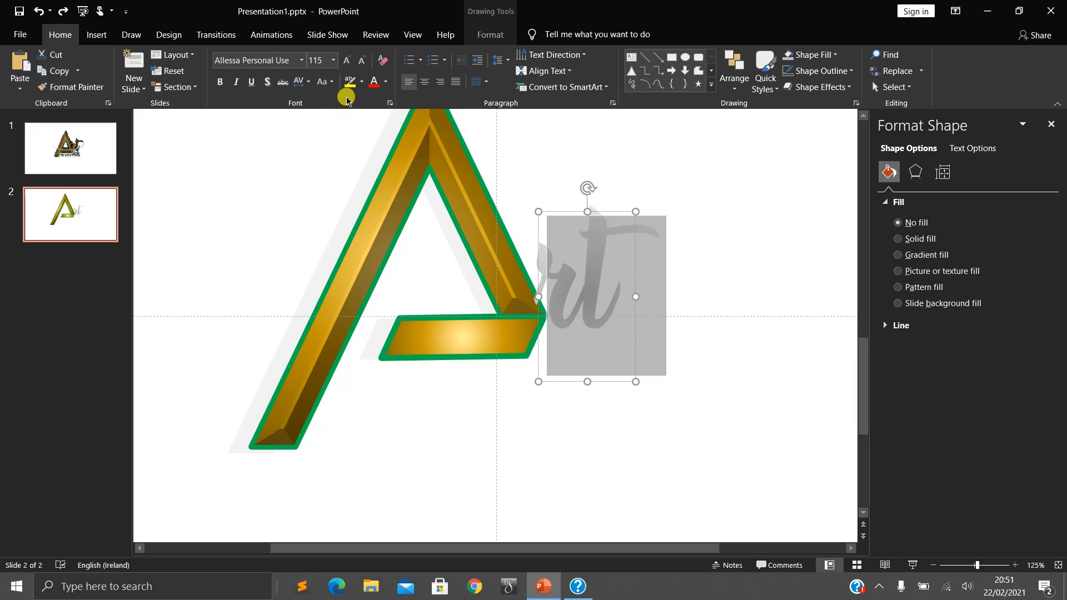
left_click(386, 84)
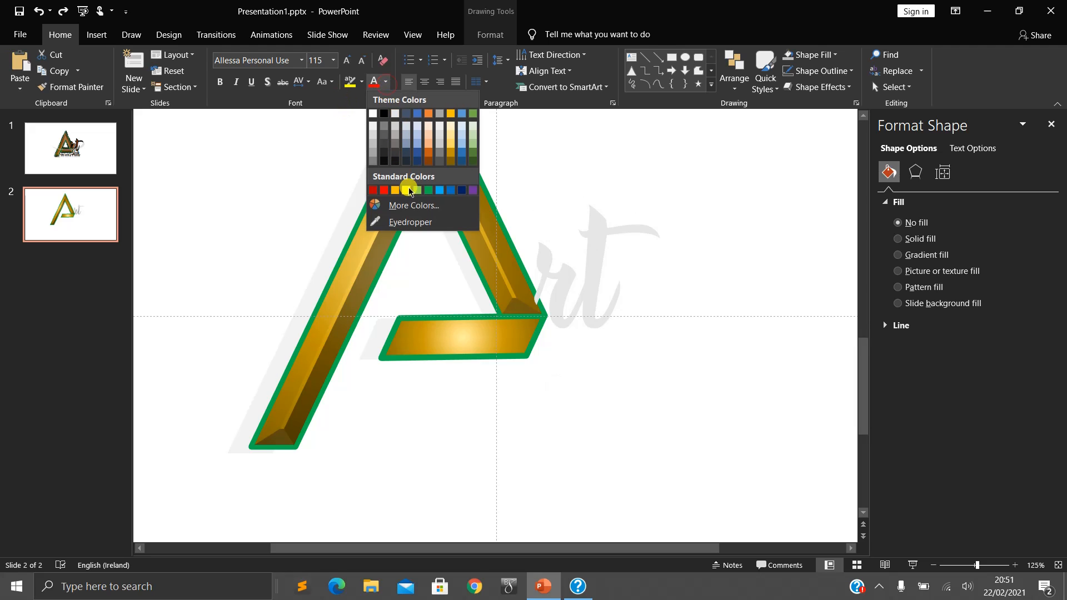
left_click(561, 173)
left_click(622, 275)
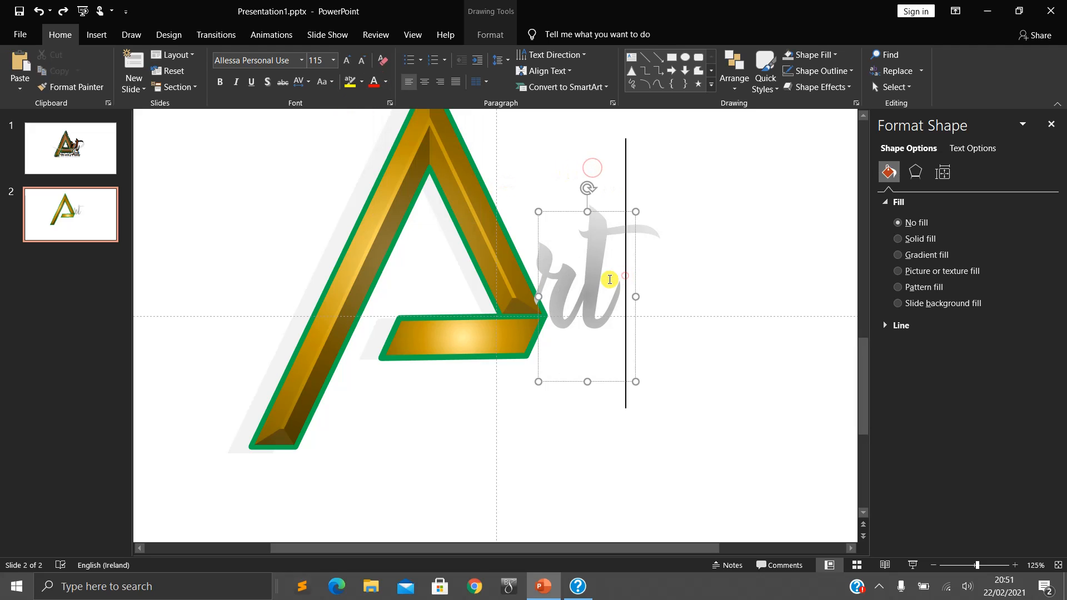
- Move the "rt" text box clear of the A and cover it with an ellipse about 6.35 cm wide and 6.5 cm high
left_click_drag(635, 285, 722, 281)
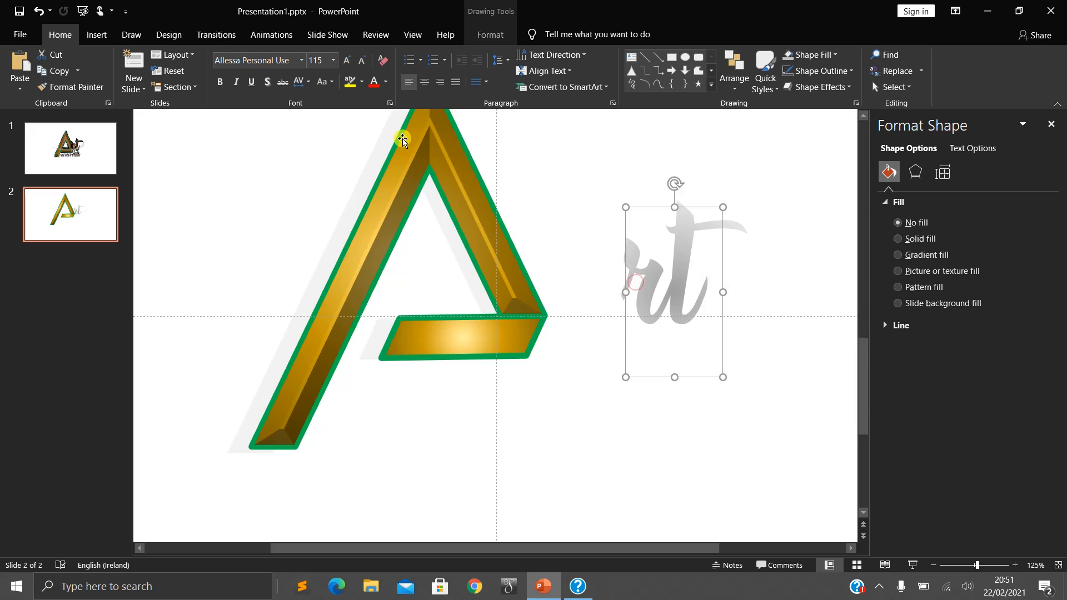
left_click(94, 36)
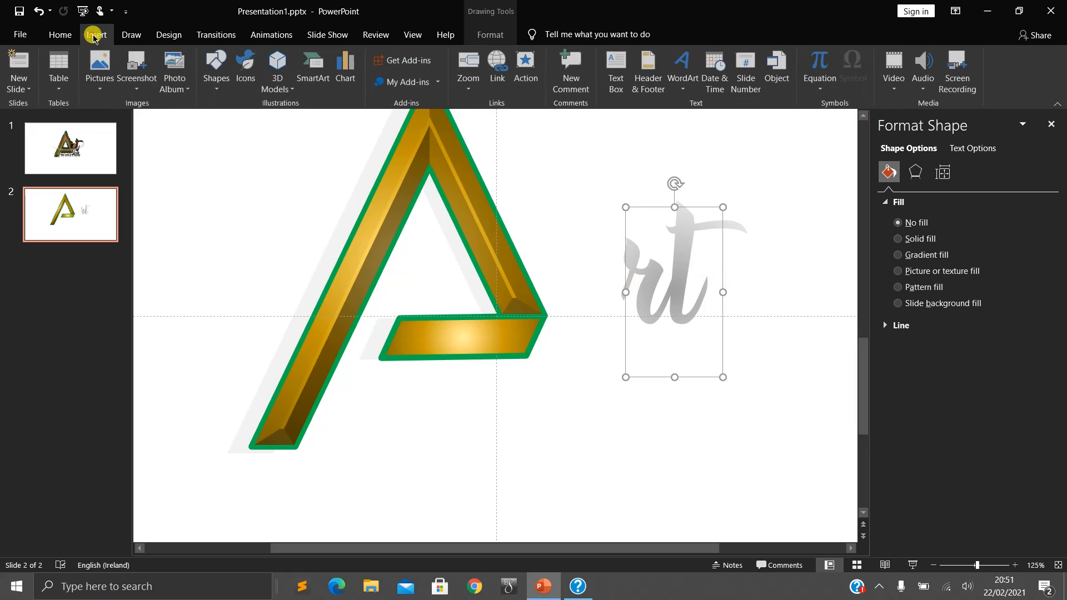
left_click(217, 72)
left_click(259, 119)
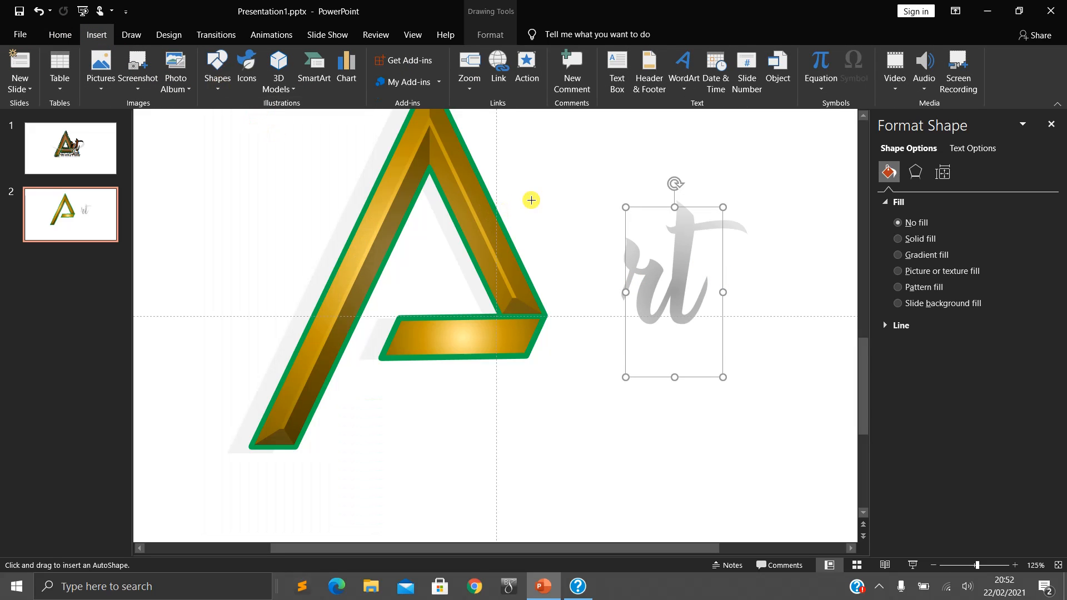
left_click_drag(565, 176, 773, 389)
left_click(678, 423)
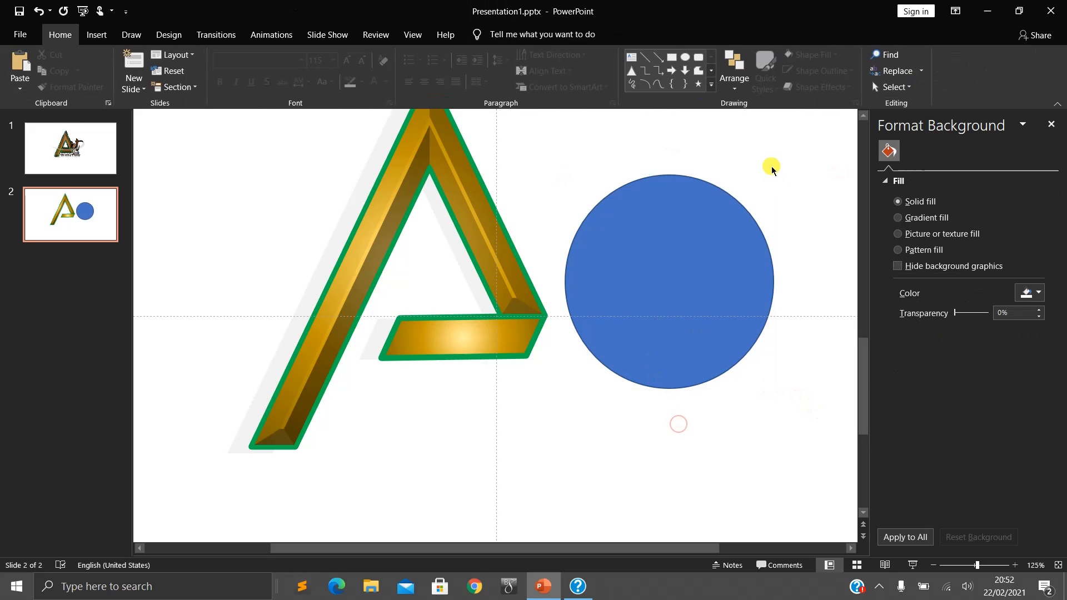
- Merge the ellipse and the "rt" text box with the Fragment operation
left_click_drag(780, 147, 548, 411)
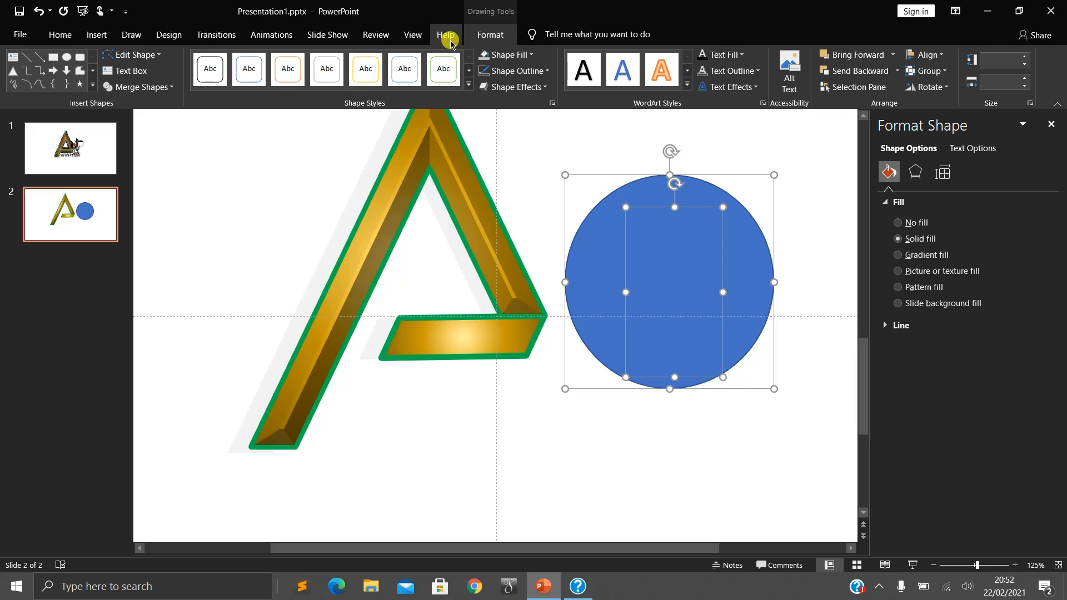
left_click(479, 35)
left_click(164, 87)
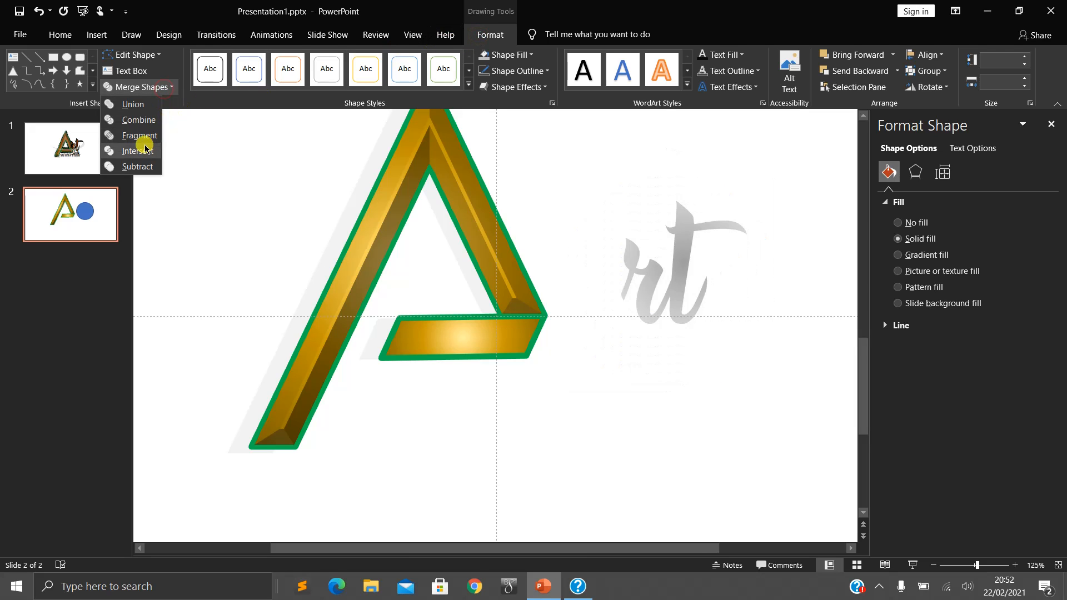
left_click(145, 138)
- Pull the leftover ellipse with the cut-out letters away from the "rt" shape and delete it
left_click(747, 528)
left_click_drag(643, 346, 489, 468)
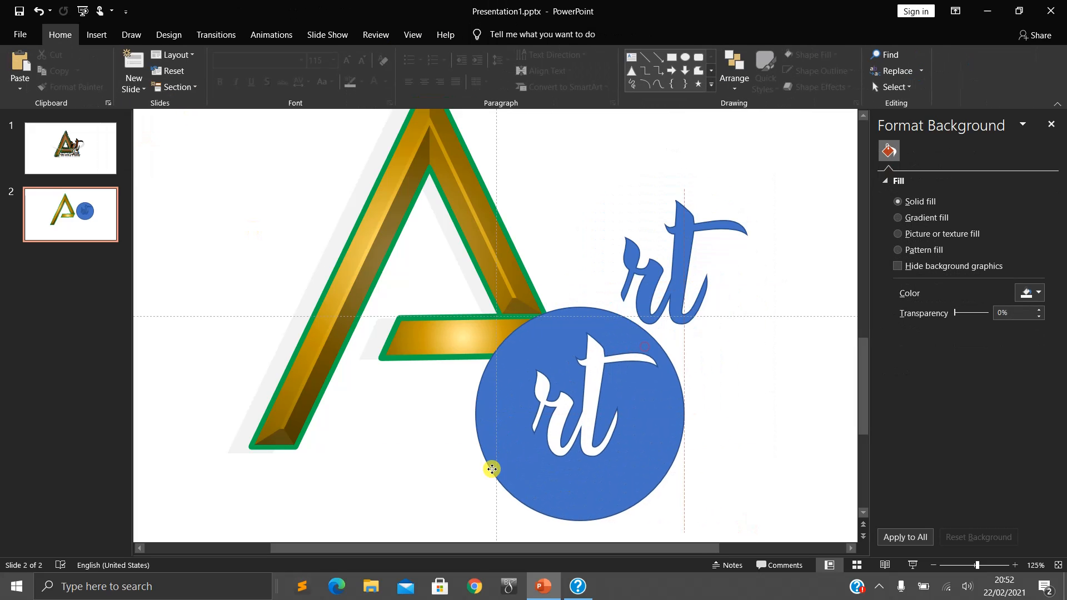
left_click_drag(606, 443, 669, 467)
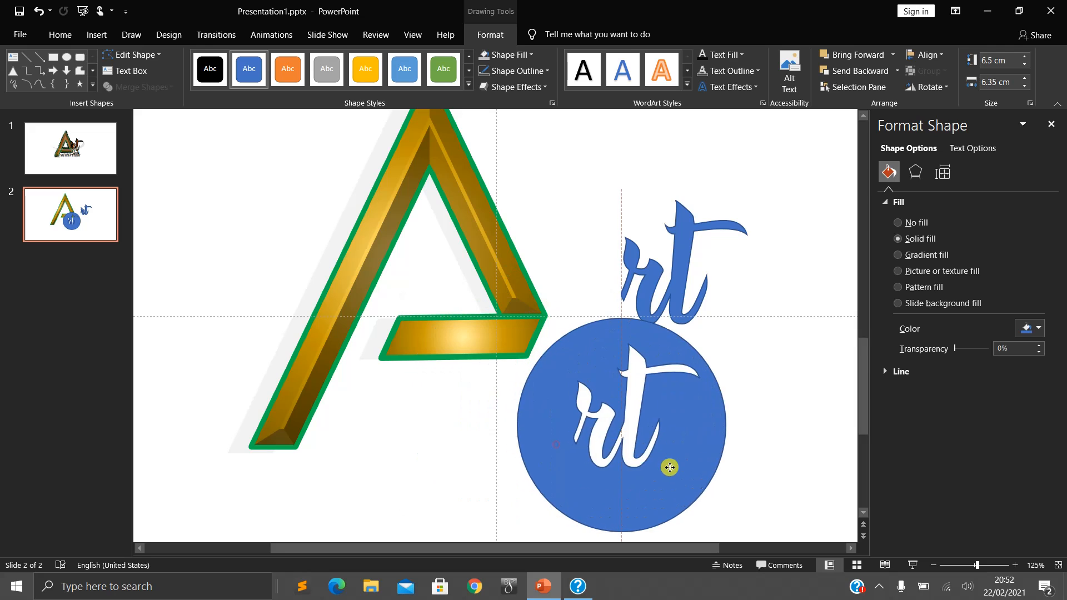
key("Delete")
- Move the "rt" shape closer to the A and give it a radial gold gradient fill, comparing with the logo on slide 1
mouse_move(684, 291)
left_mouse_down()
mouse_move(691, 303)
mouse_move(652, 282)
mouse_move(651, 295)
mouse_move(615, 290)
left_mouse_up()
right_click(615, 290)
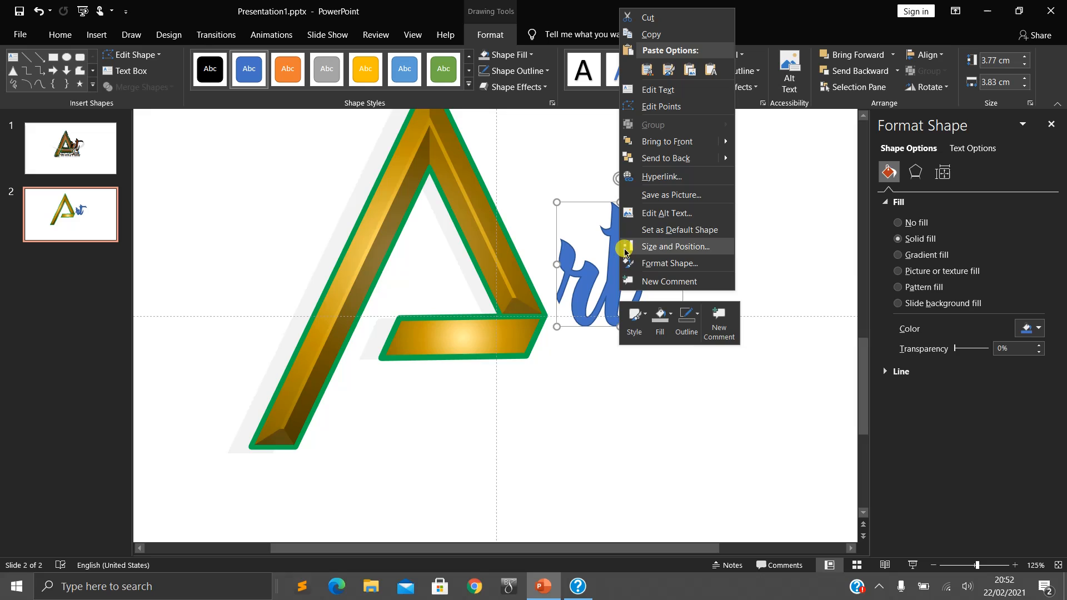
left_click(650, 264)
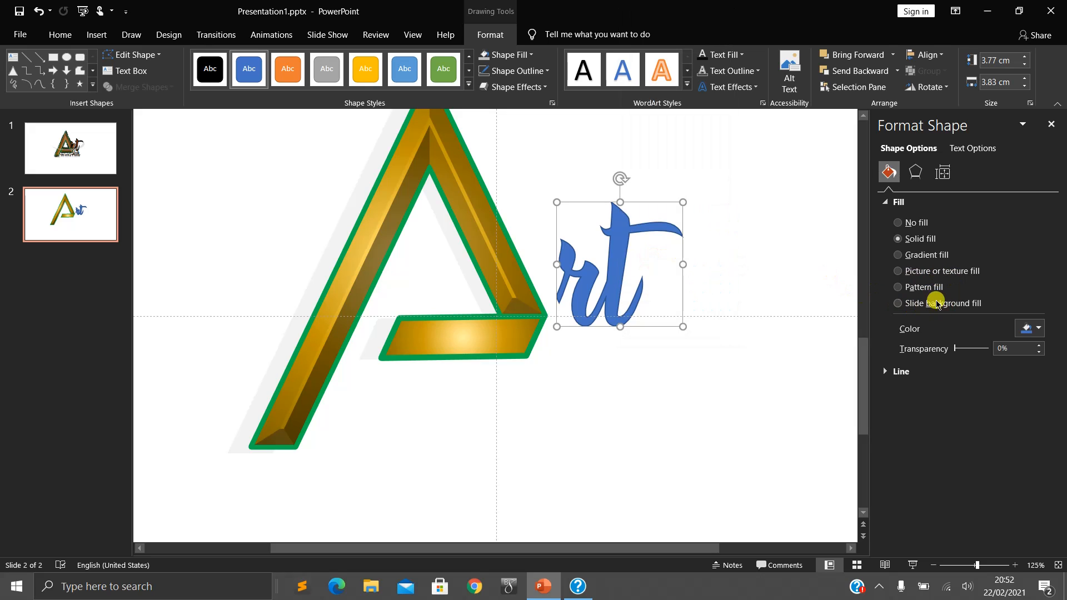
left_click(910, 261)
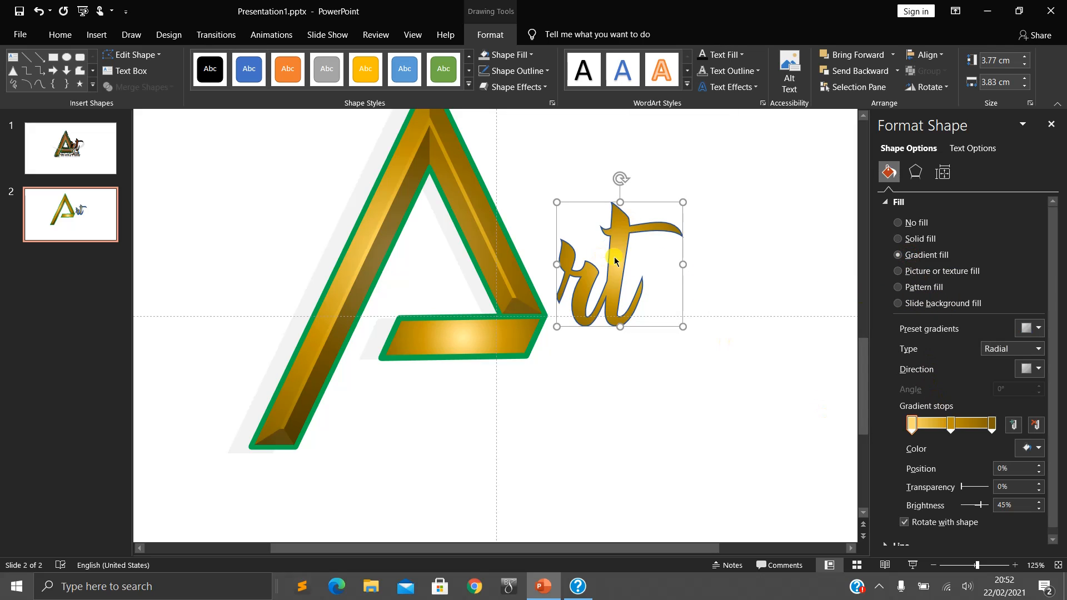
left_click(114, 158)
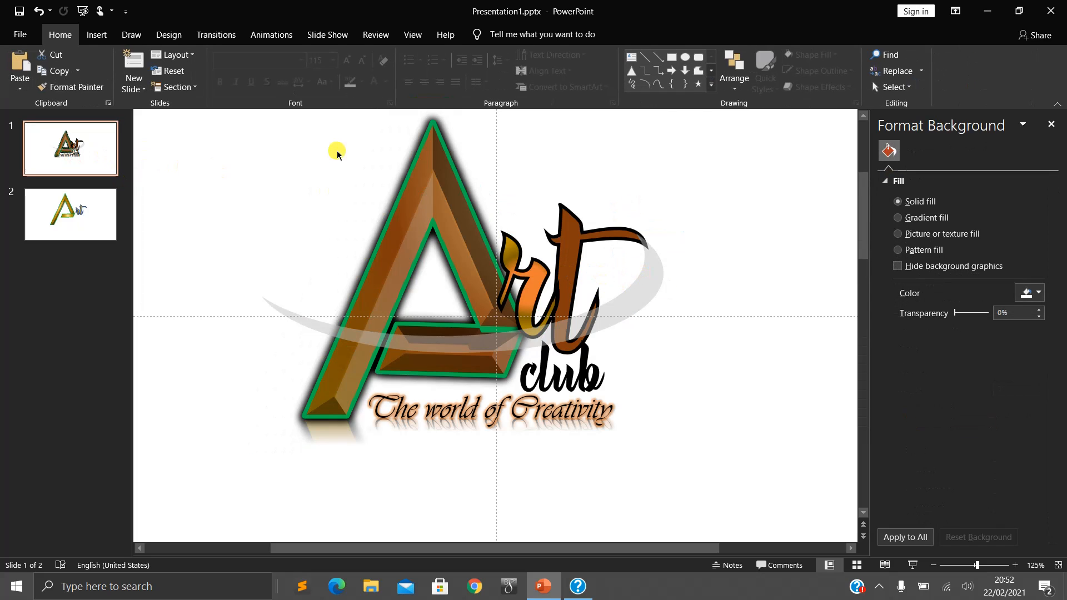
left_click(86, 210)
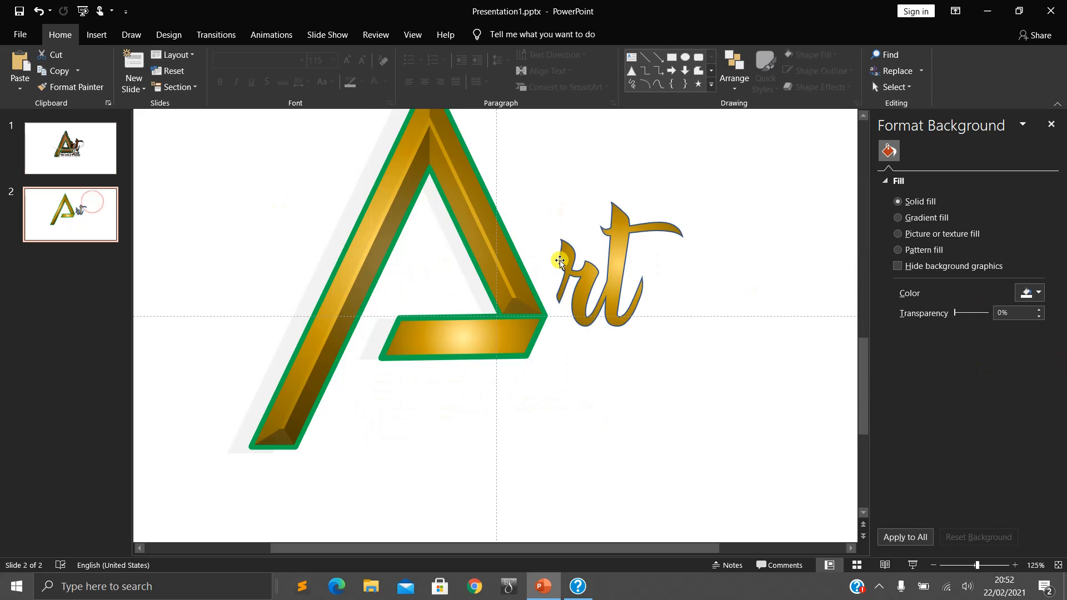
- Move "rt" up against the A and recolour its gradient stop at 48% with the gold theme shade of -50% brightness
left_click_drag(613, 288, 589, 289)
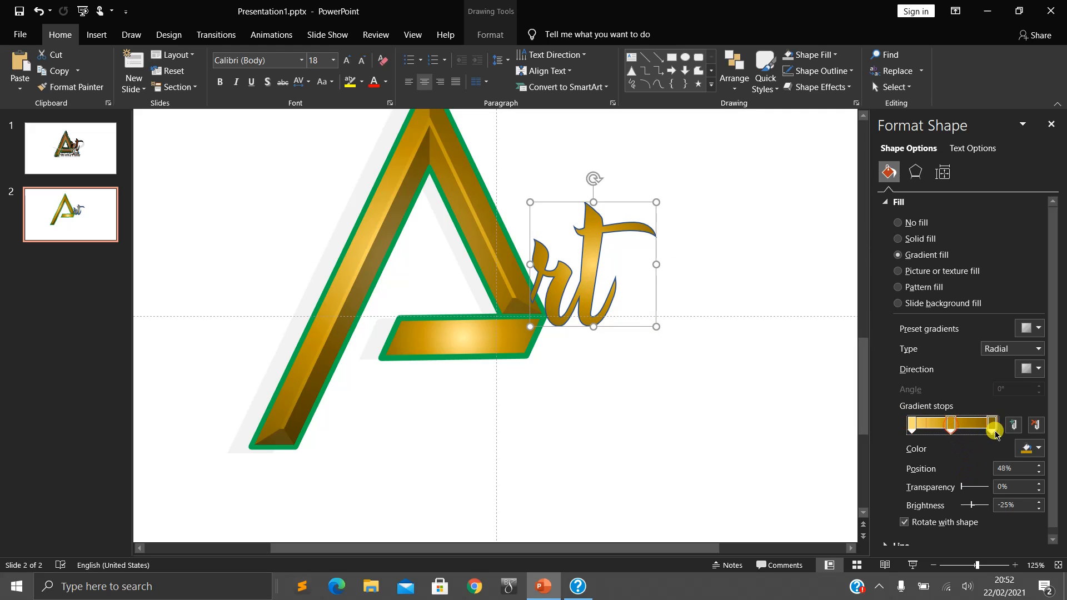
left_click(1019, 447)
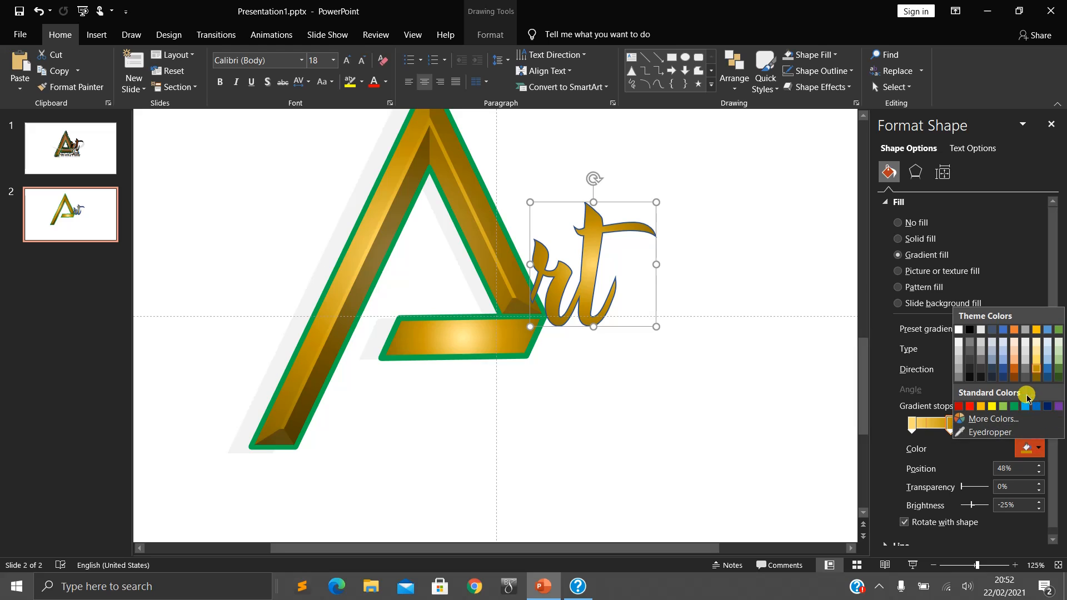
left_click(1033, 380)
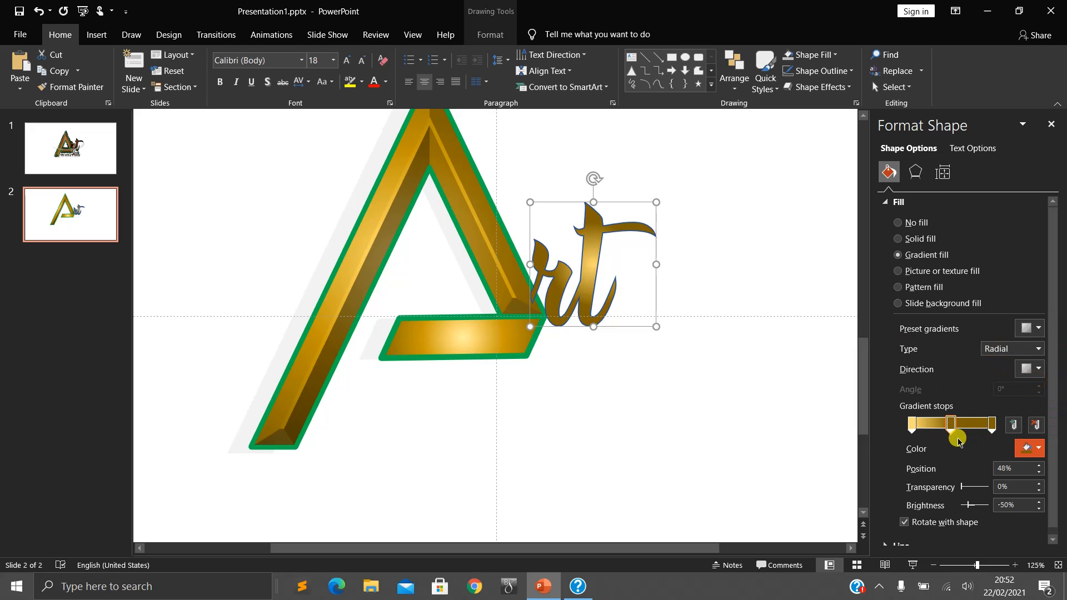
left_click(91, 150)
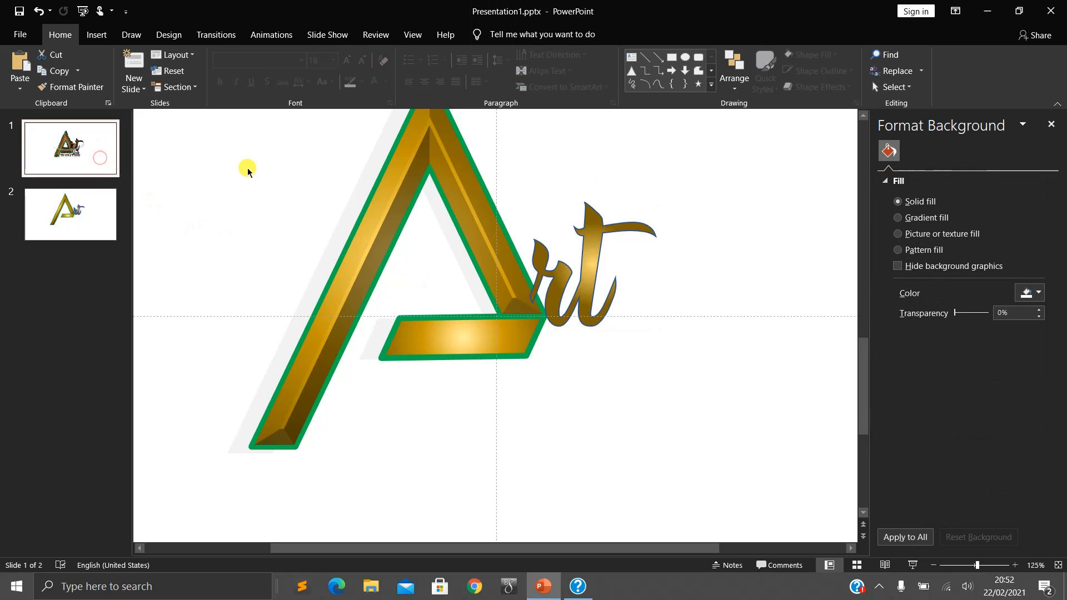
left_click(95, 214)
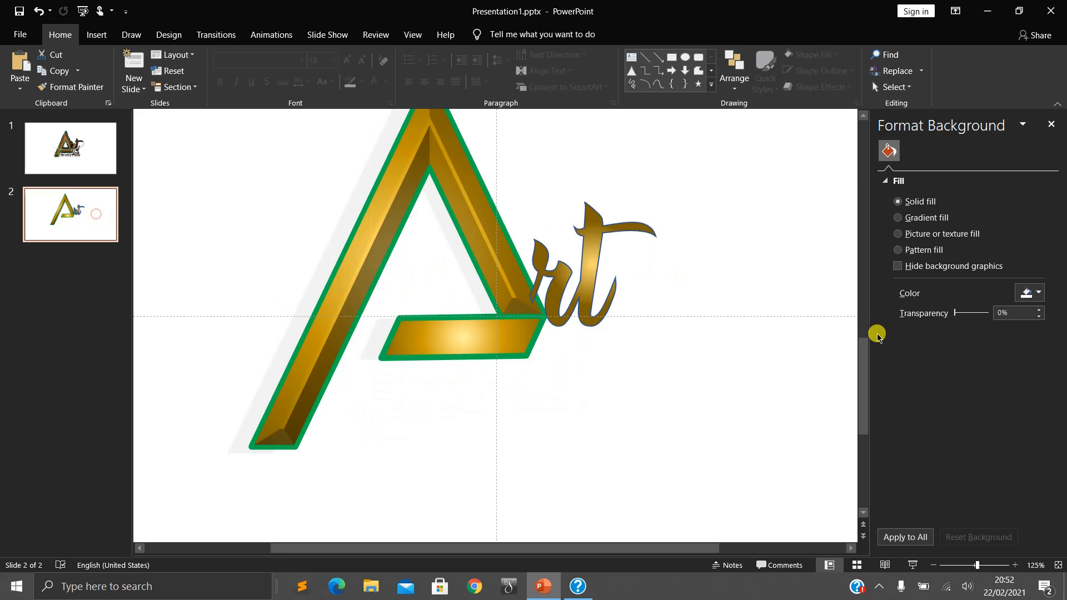
- Give the "rt" letters a black outline 2¼ pt thick
left_click(578, 257)
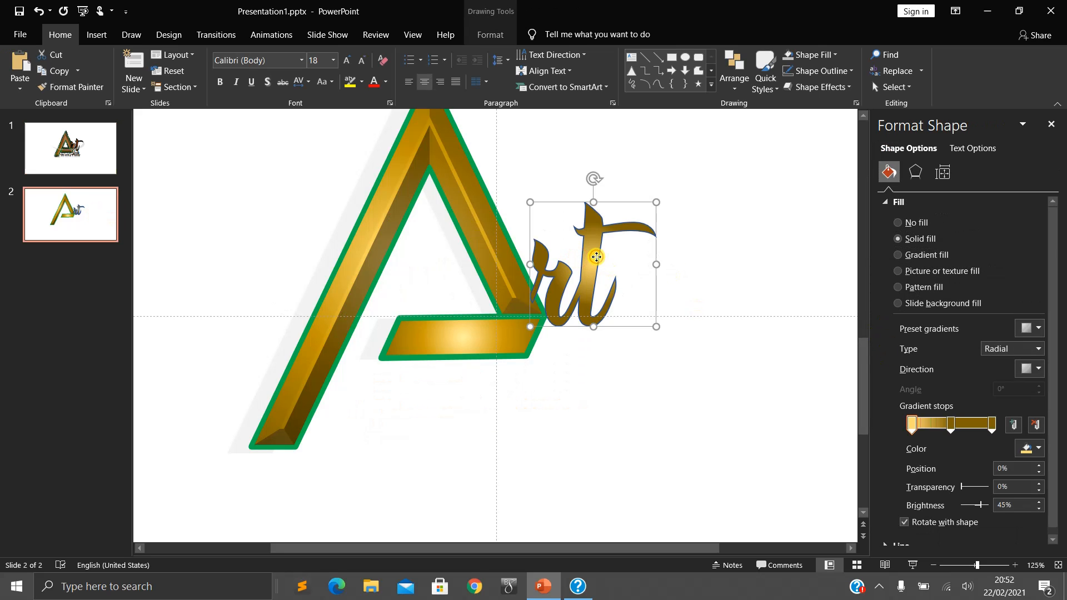
right_click(595, 257)
left_click(589, 255)
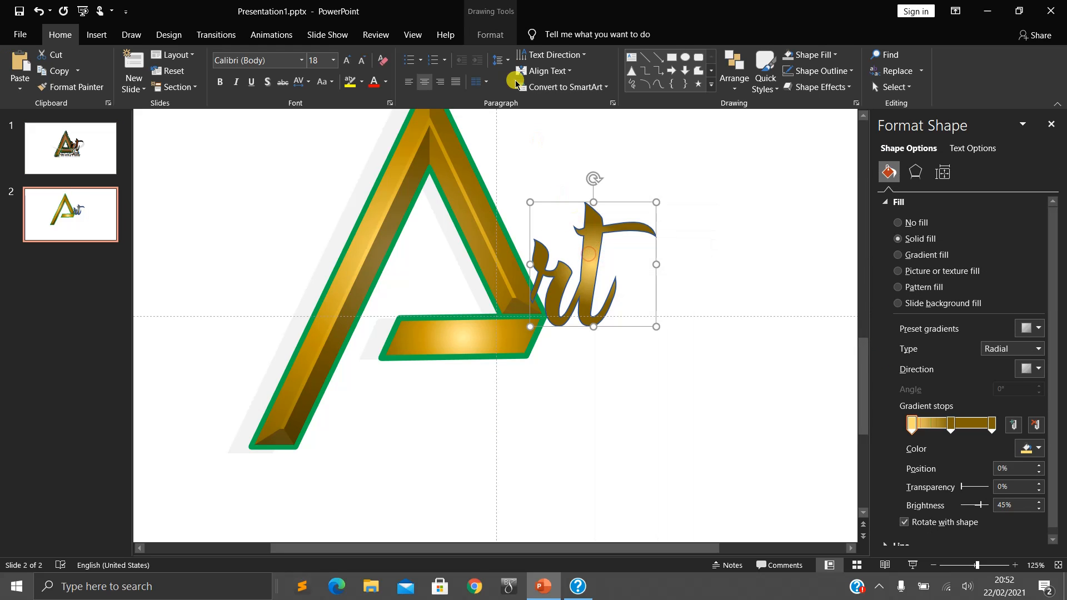
left_click(490, 34)
left_click(514, 70)
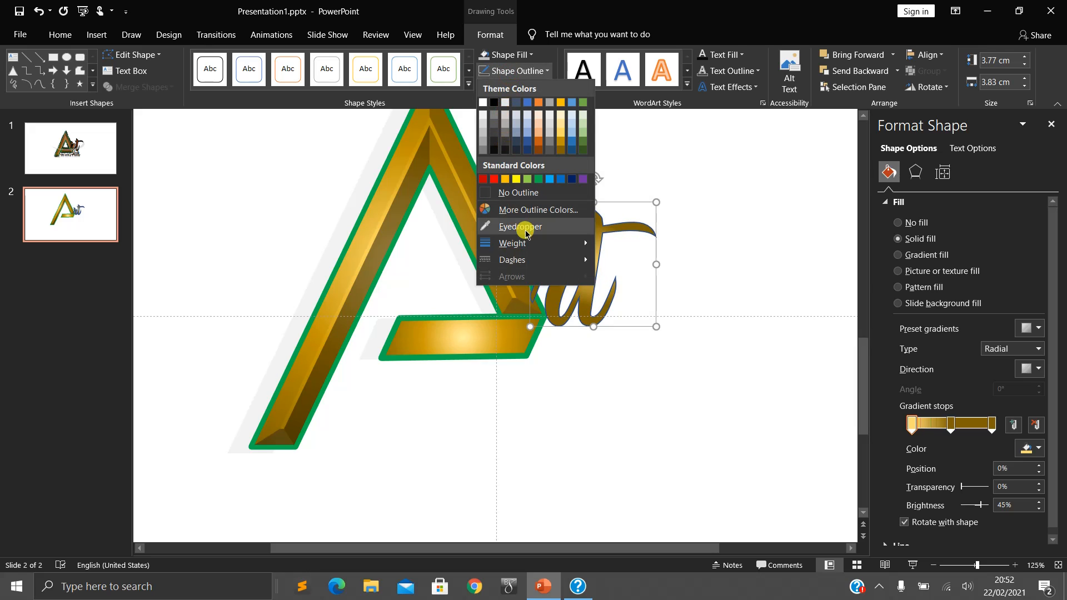
mouse_move(558, 243)
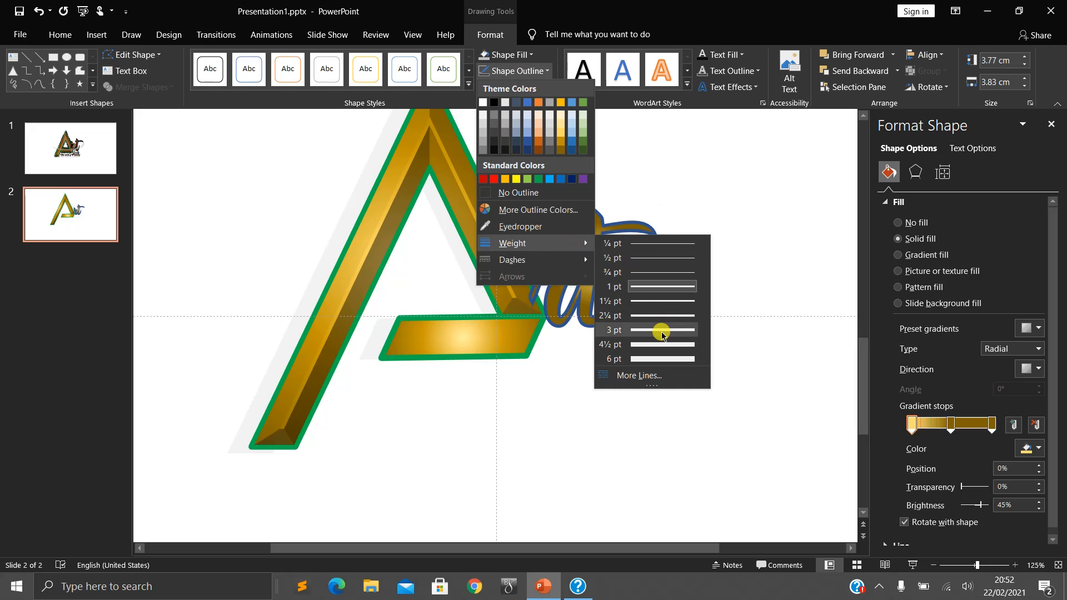
left_click(659, 314)
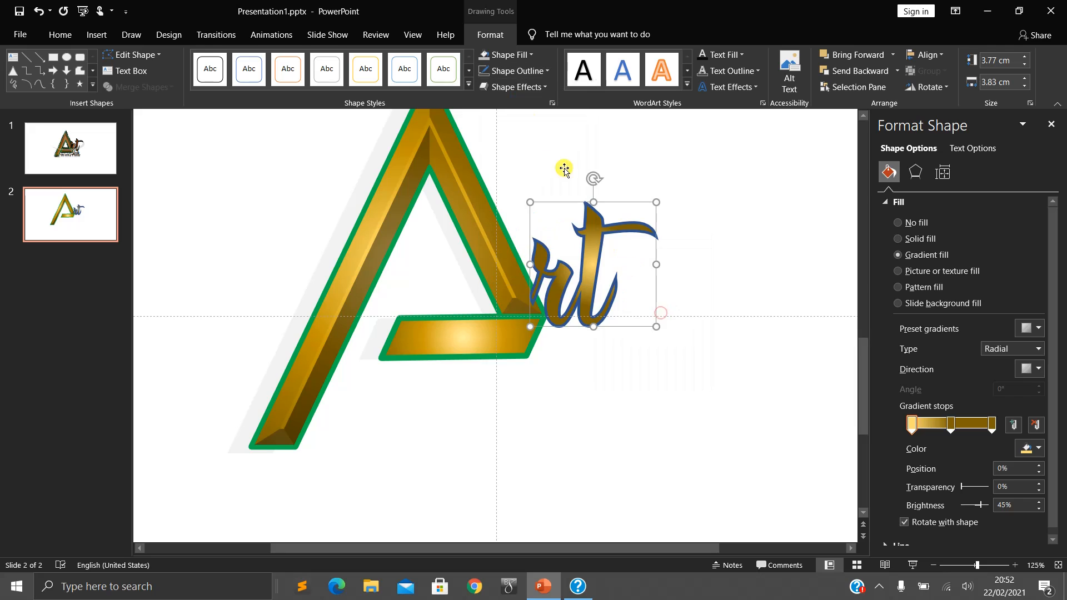
left_click(538, 72)
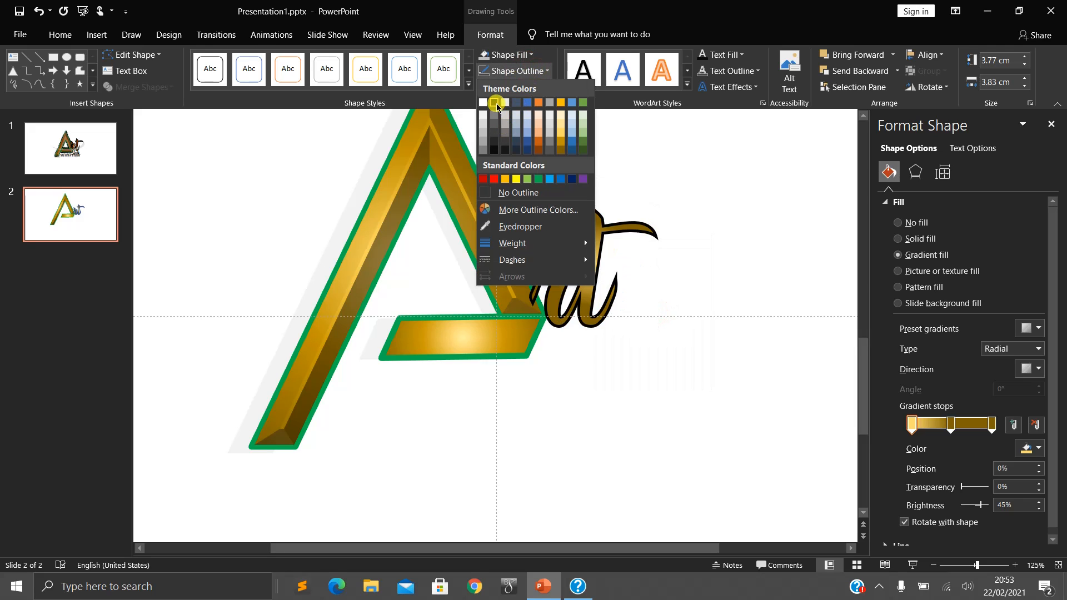
left_click(497, 106)
left_click(687, 319)
- Nudge the "rt" letters over the lower end of the A's right leg, using the logo on slide 1 as reference
mouse_move(593, 276)
left_mouse_down()
mouse_move(579, 272)
mouse_move(590, 272)
left_mouse_up()
left_click(87, 156)
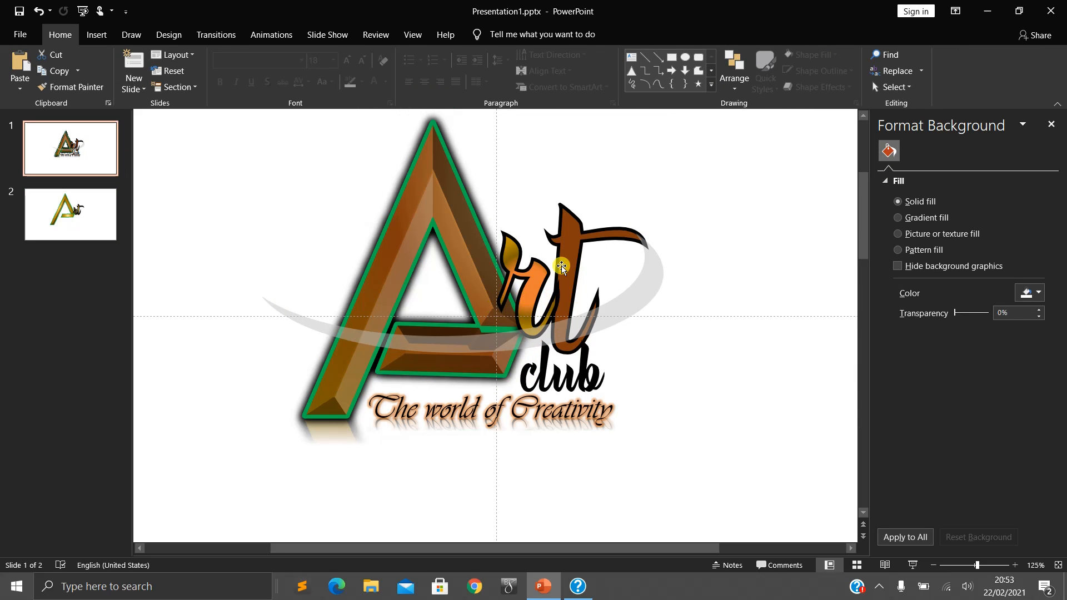
left_click(64, 200)
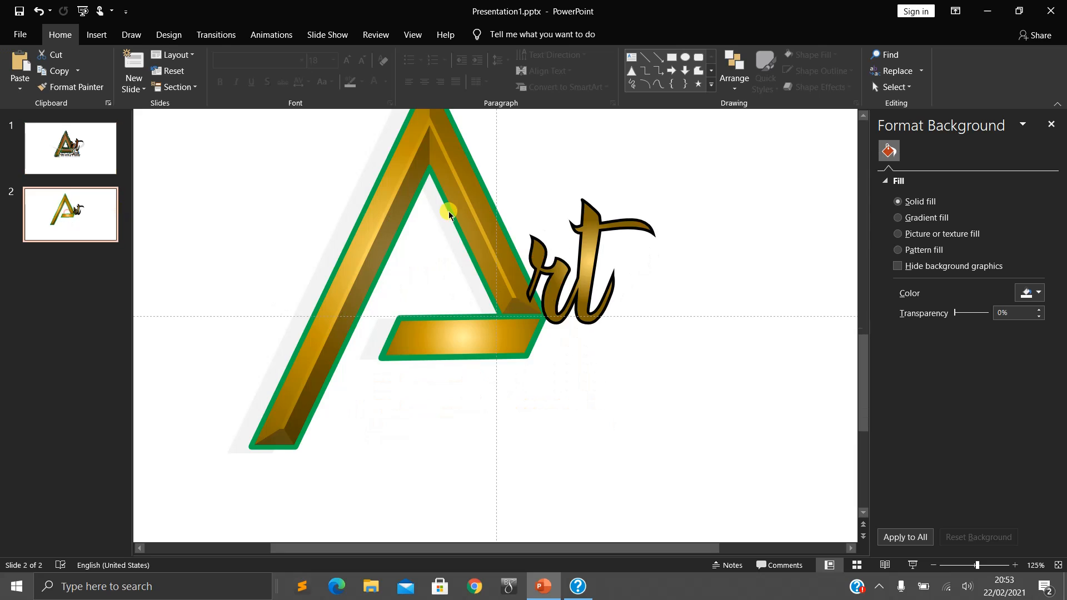
left_click_drag(566, 276, 553, 277)
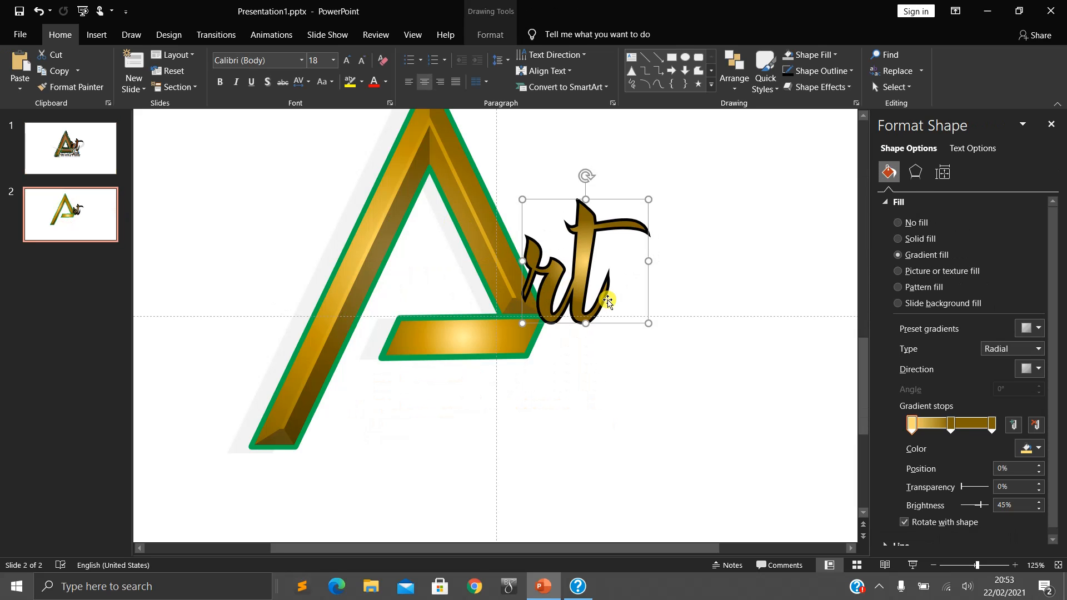
scroll(643, 369, "up", 2)
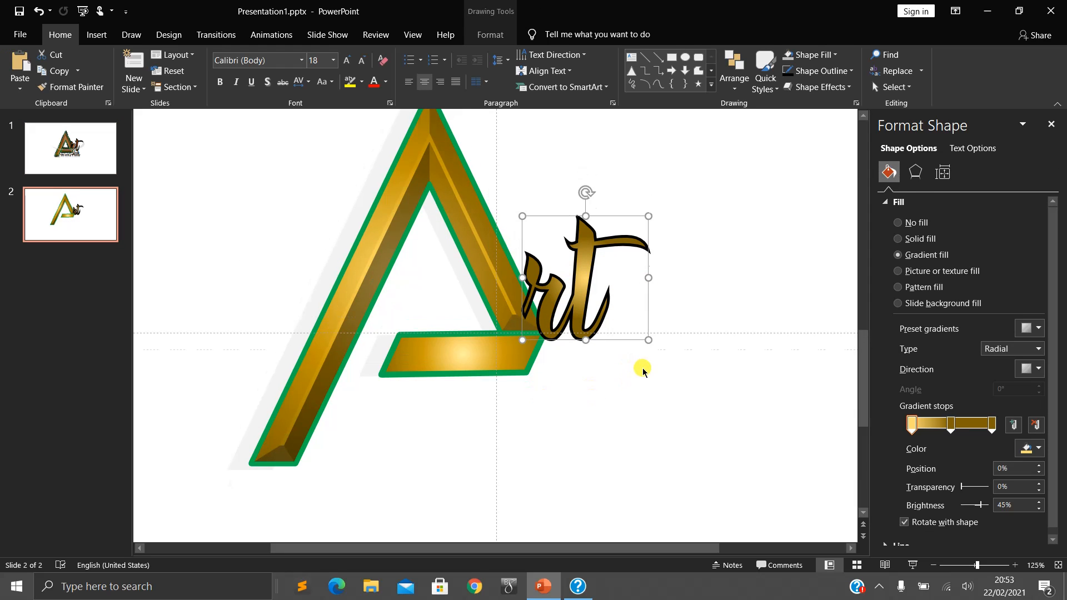
scroll(644, 371, "down", 4)
scroll(642, 372, "up", 4)
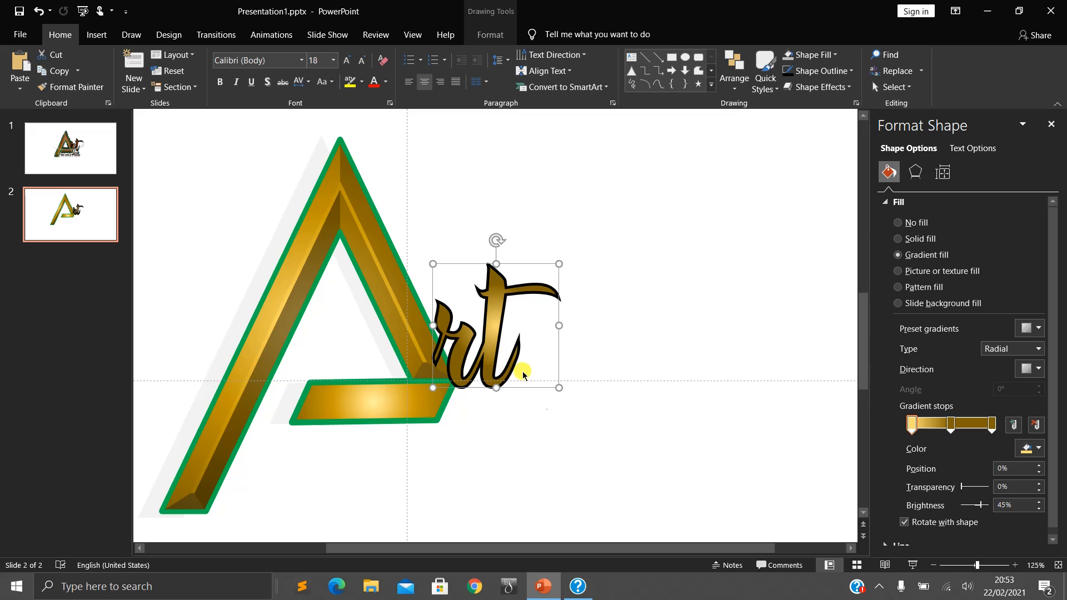
left_click_drag(626, 545, 553, 546)
left_click(652, 490)
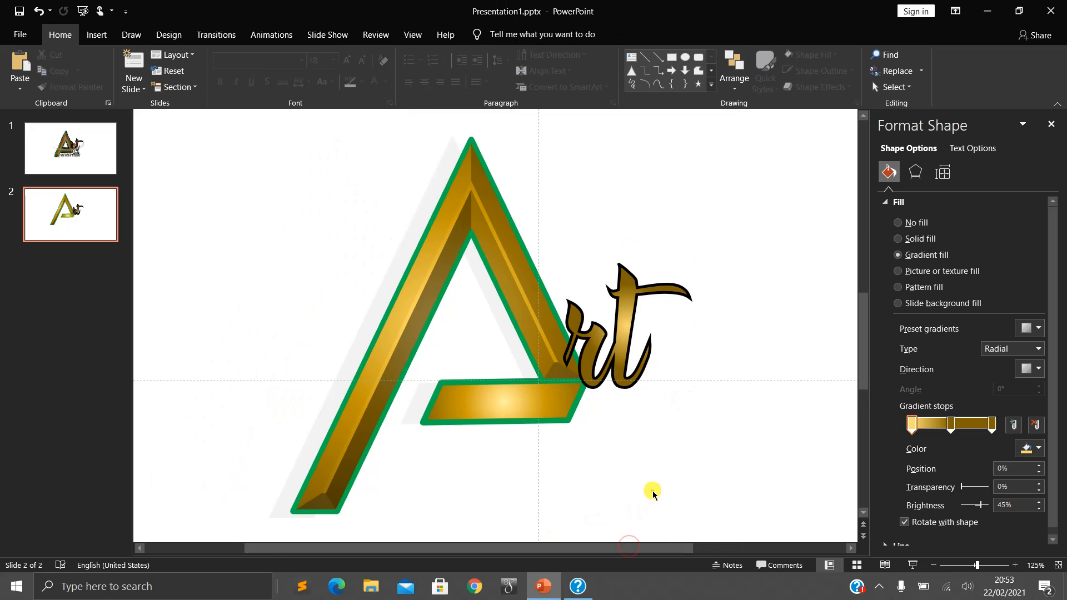
left_click_drag(623, 372, 627, 360)
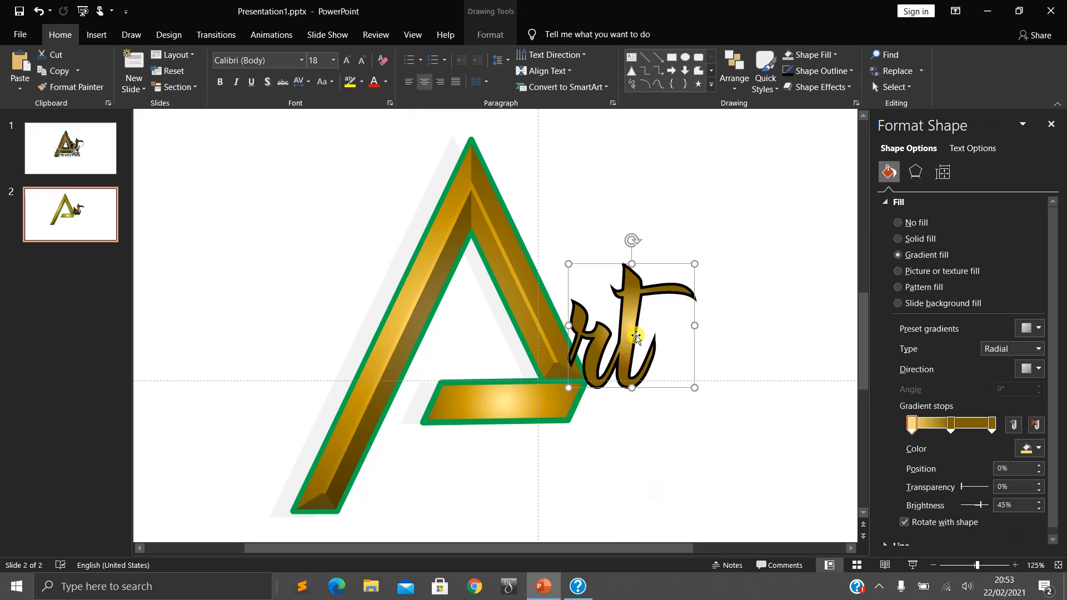
- Resize the "rt" letters to slightly narrower proportions and place them overlapping the lower end of the A's right leg
mouse_move(694, 260)
left_mouse_down()
mouse_move(698, 238)
mouse_move(699, 250)
left_mouse_up()
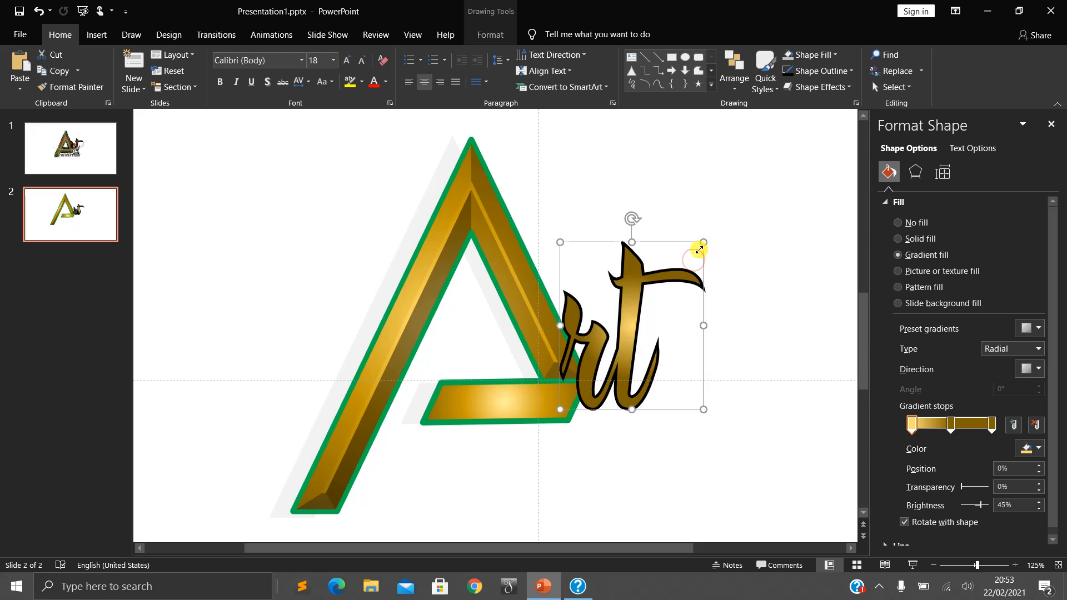
left_click_drag(638, 309, 646, 291)
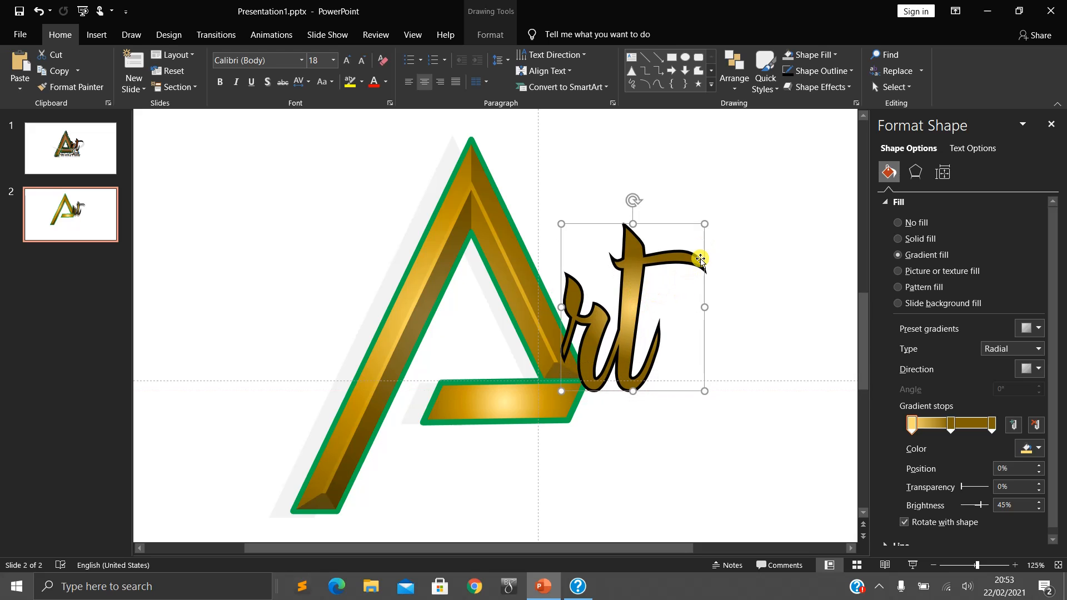
left_click_drag(703, 222, 690, 244)
left_click(745, 336)
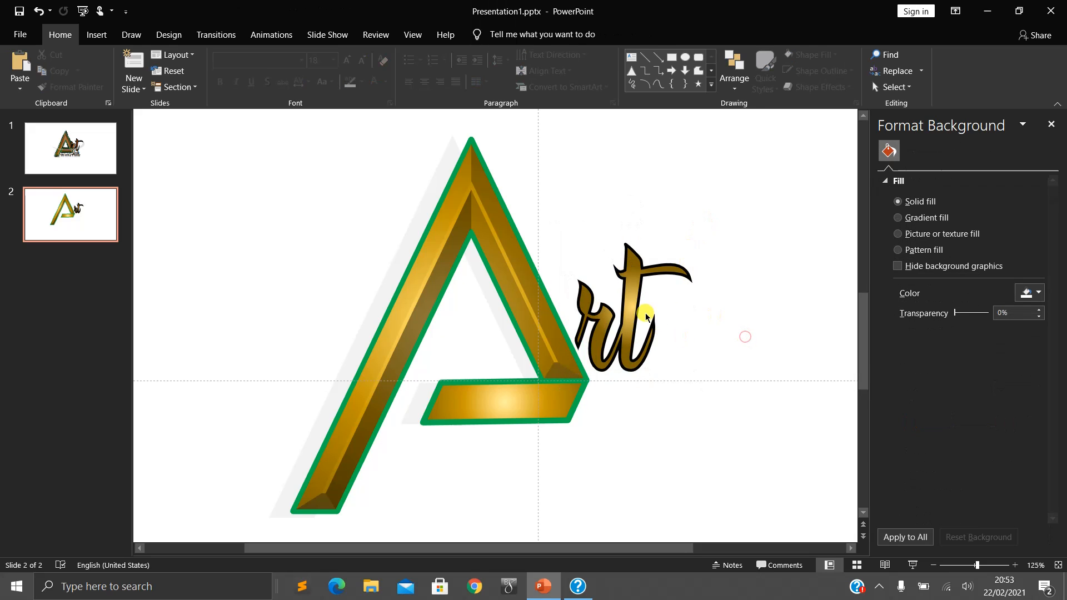
left_click(625, 314)
left_click_drag(626, 314, 619, 333)
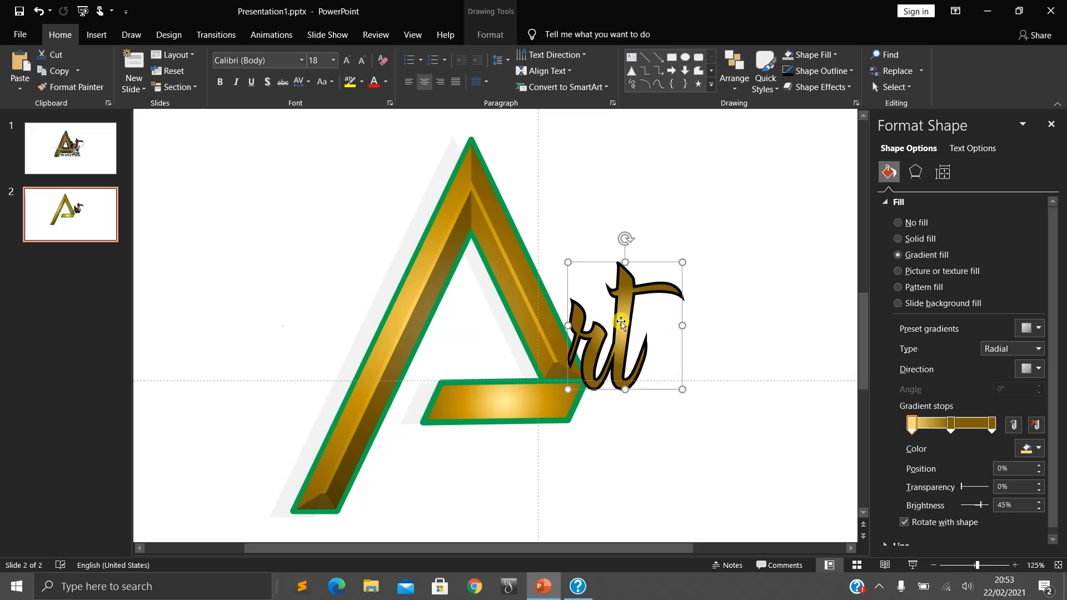
- Check the font used for the word "club" in the reference logo on slide 1
left_click(716, 344)
scroll(686, 389, "down", 1)
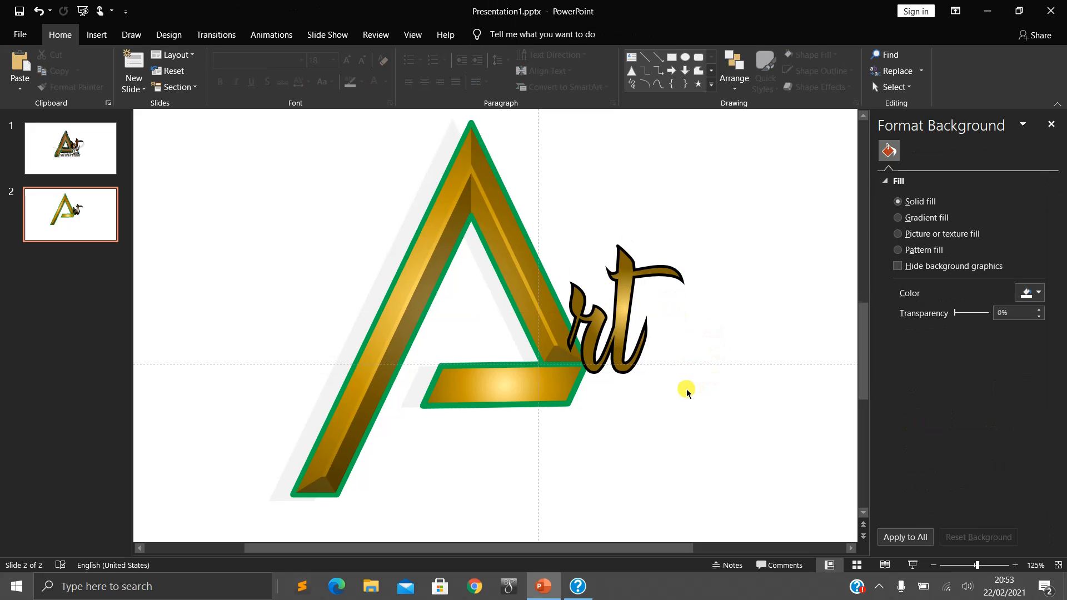
left_click(77, 150)
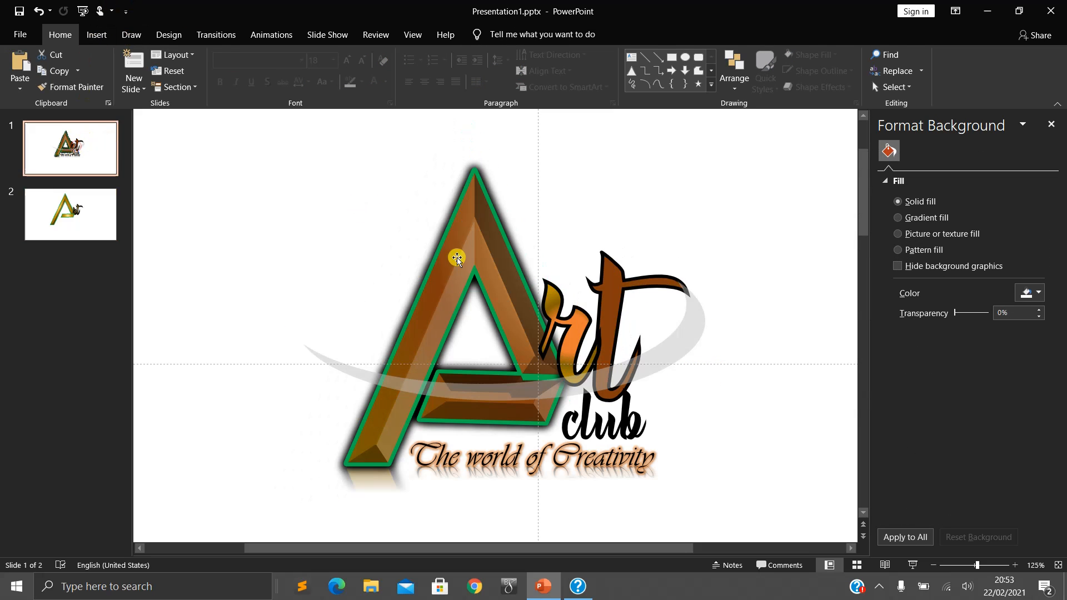
left_click(624, 425)
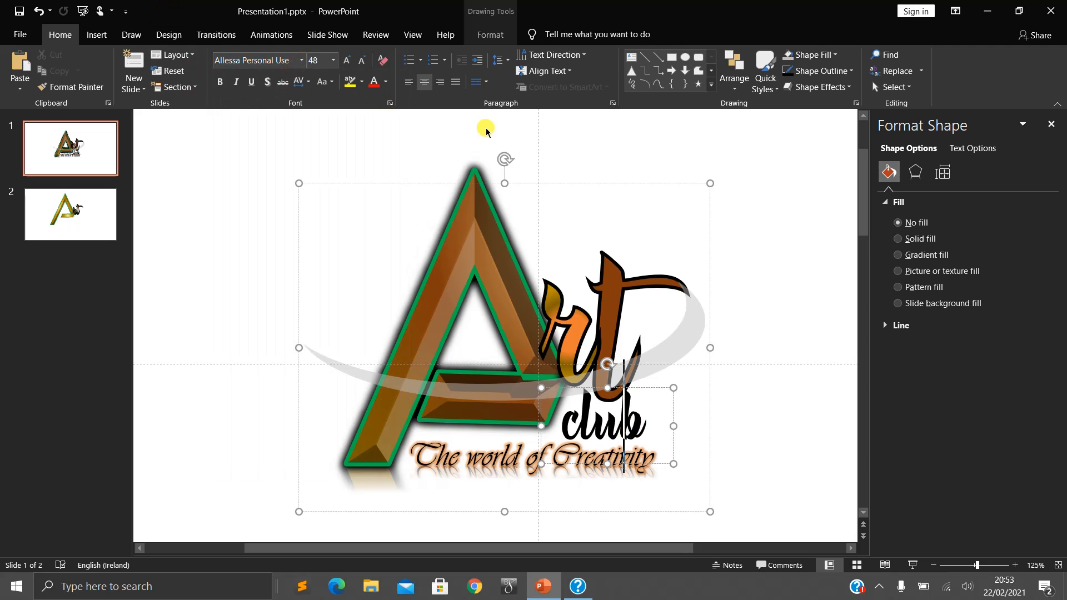
- Add a text box reading "club" on slide 2, just below the "rt" letters
left_click(632, 57)
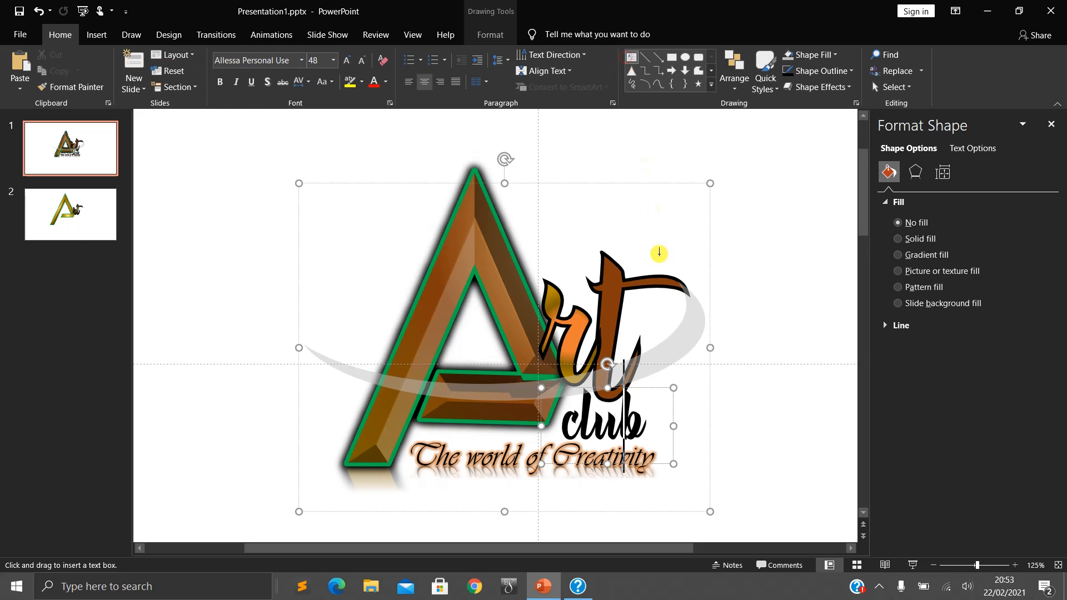
left_click(89, 210)
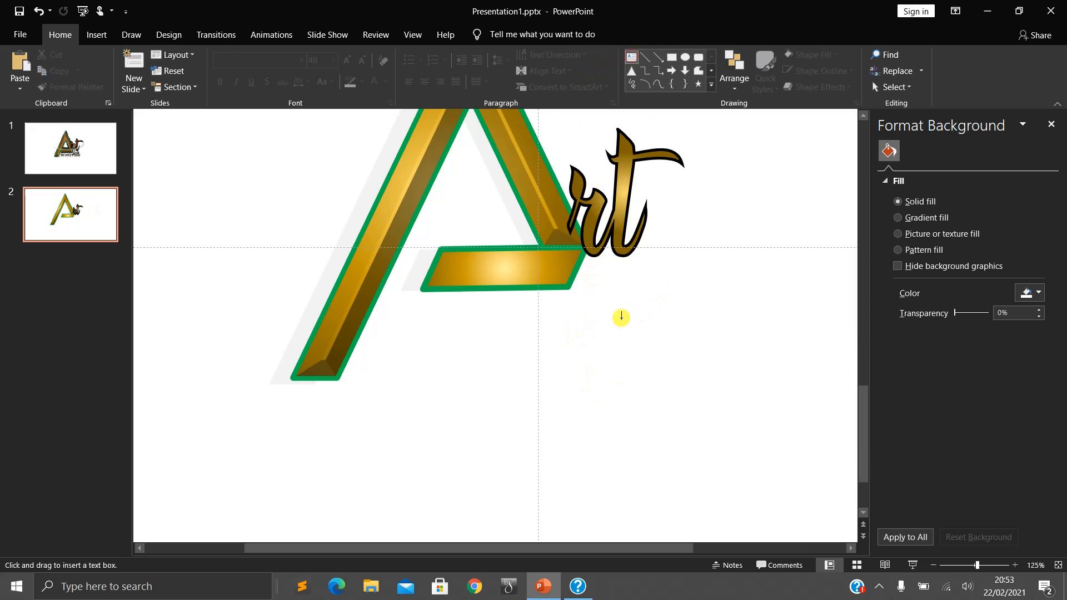
left_click(562, 282)
left_click(634, 305)
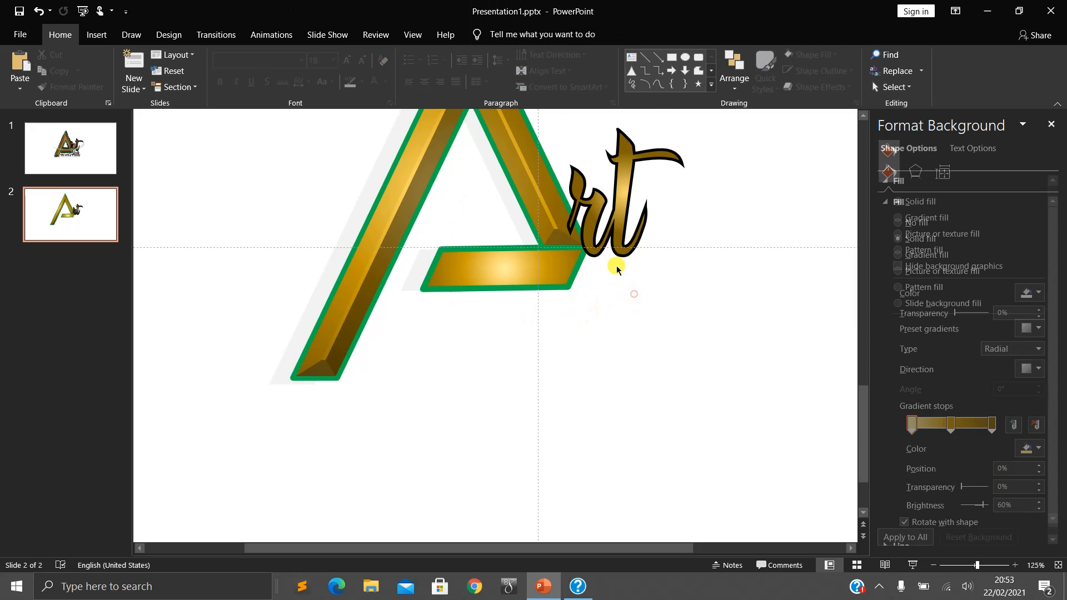
left_click(631, 57)
left_click(624, 277)
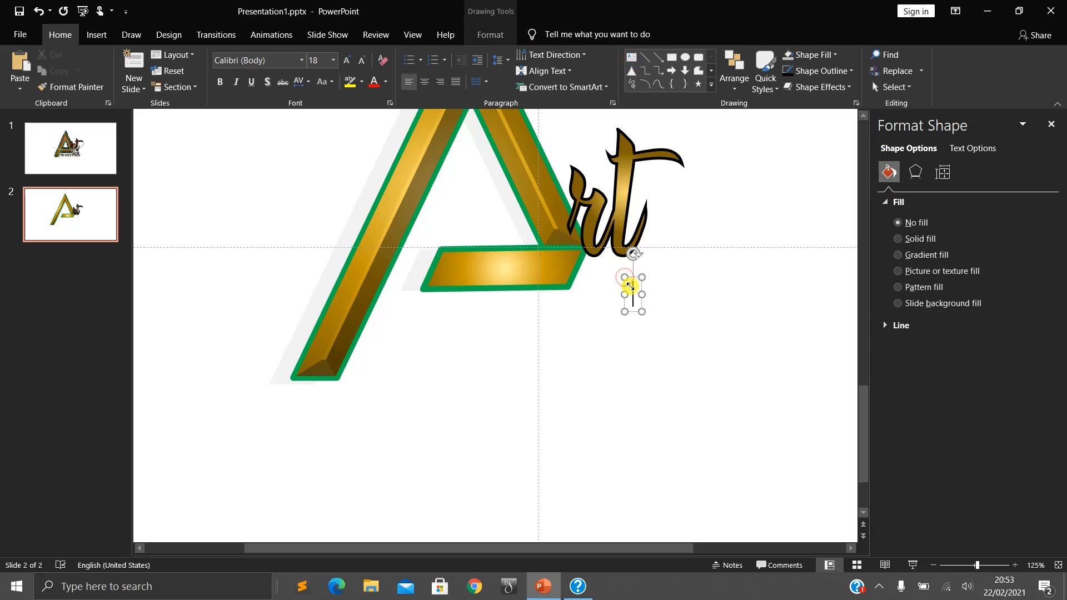
type("club")
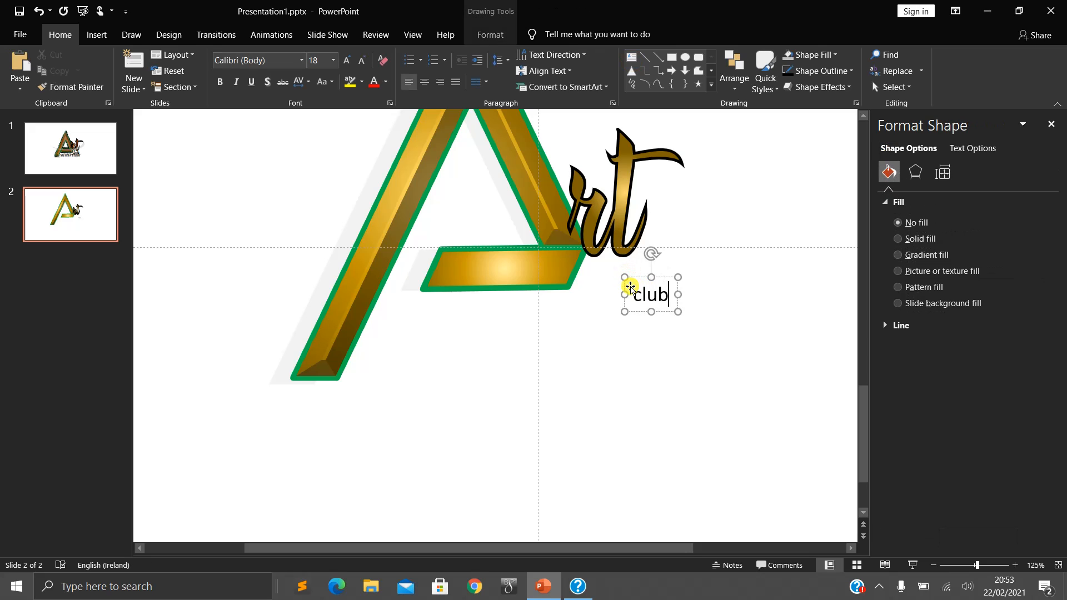
- Select the whole word "club" and open the font choices for it
key("ctrl+a")
left_click(301, 60)
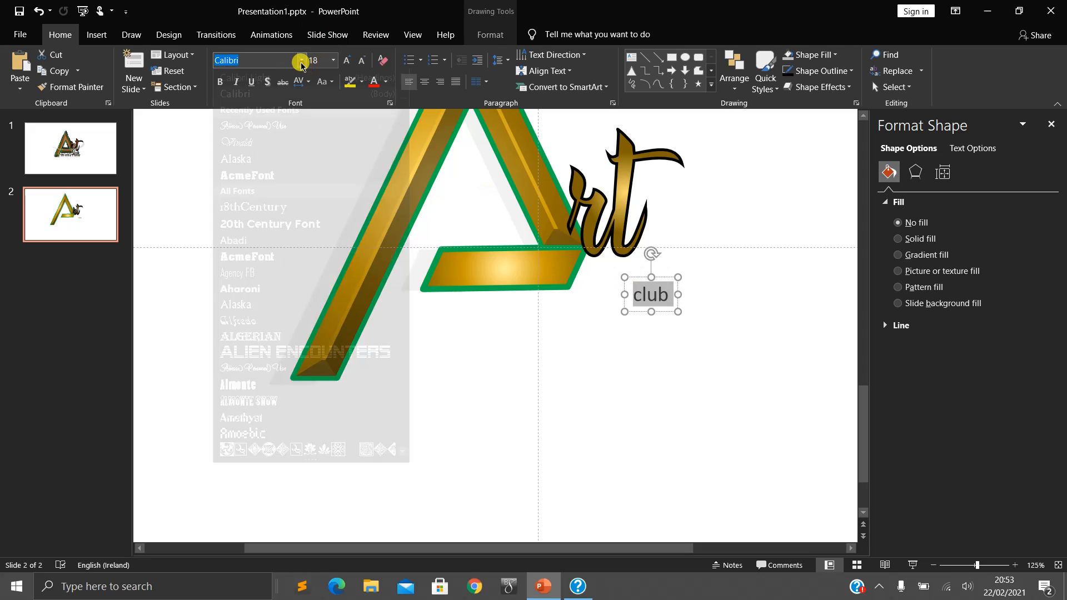
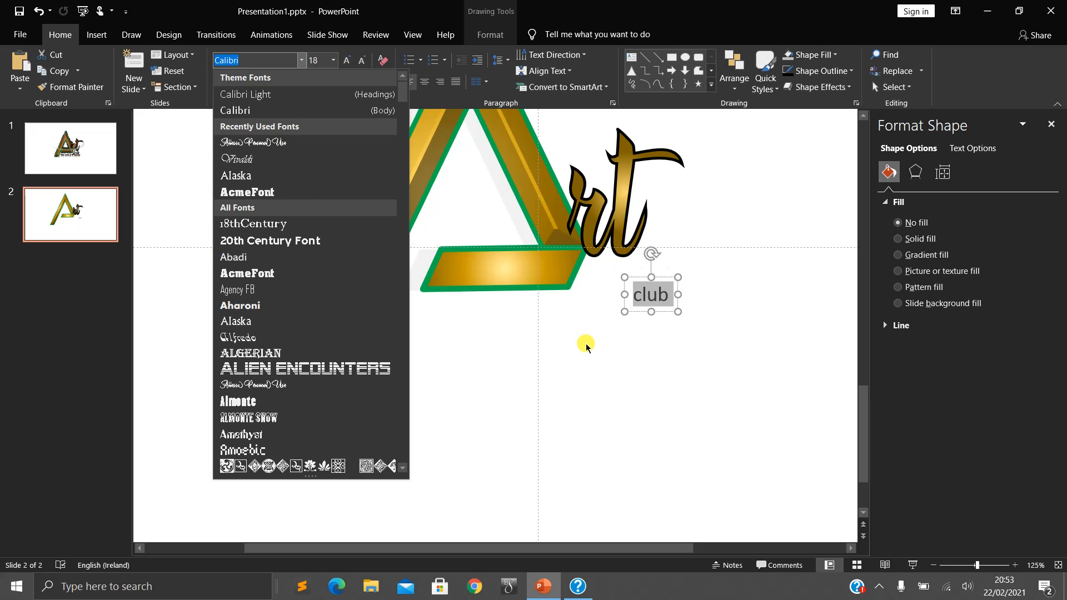
- Set the selected word "club" in the Allessa Personal Use font at 36 pt
left_click(300, 145)
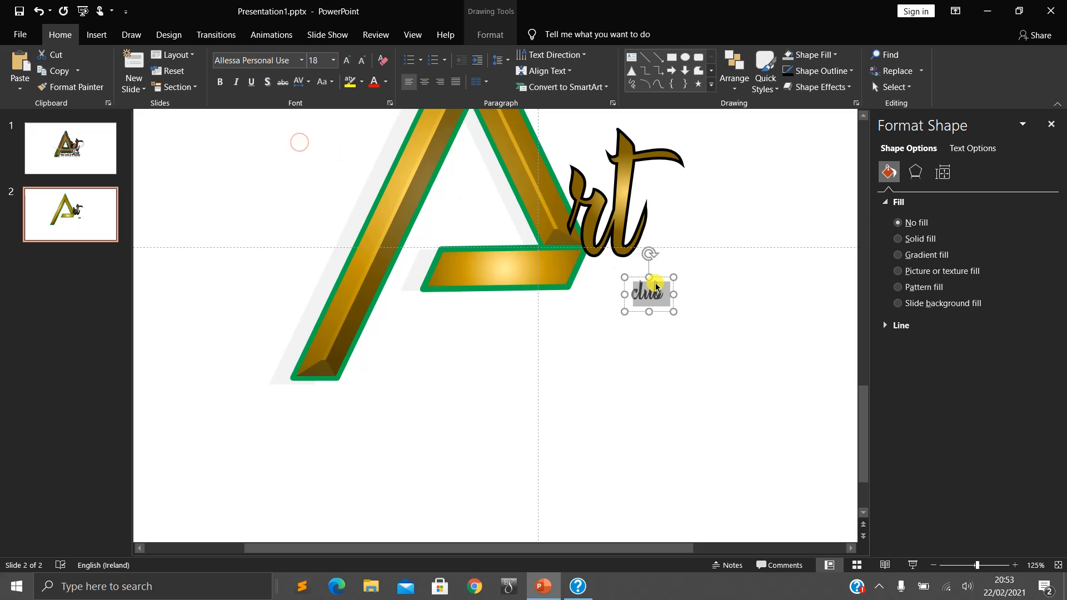
key("ctrl+shift+period")
key("ctrl+shift+period")
key("ctrl+shift+period")
key("ctrl+shift+period")
key("ctrl+shift+period")
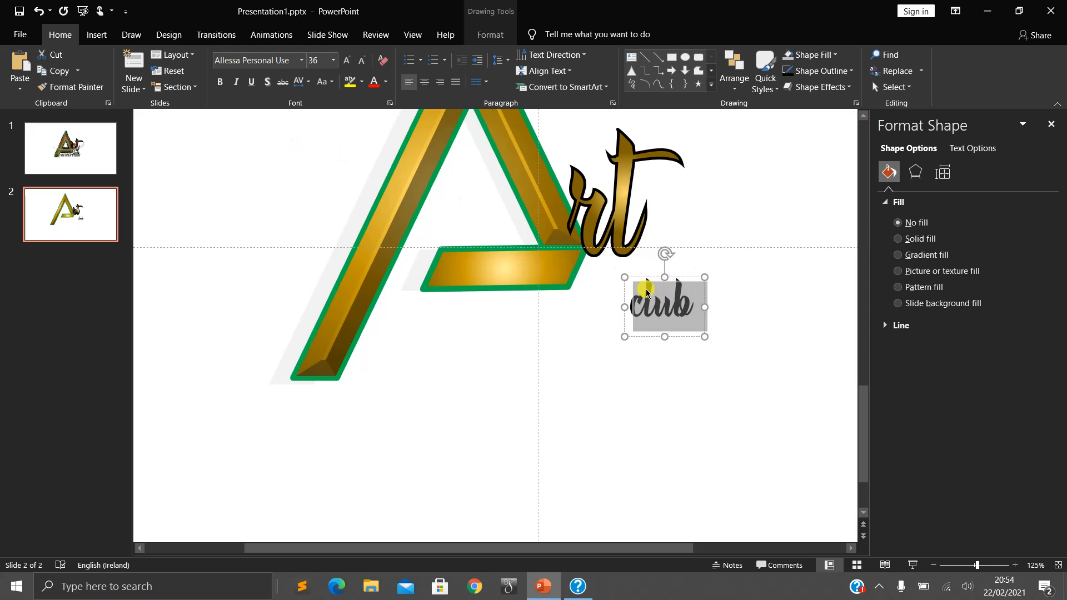
- Place the word "club" directly beneath the "rt" letters and enlarge it to 40 pt
left_click_drag(632, 335, 593, 307)
left_click(627, 276)
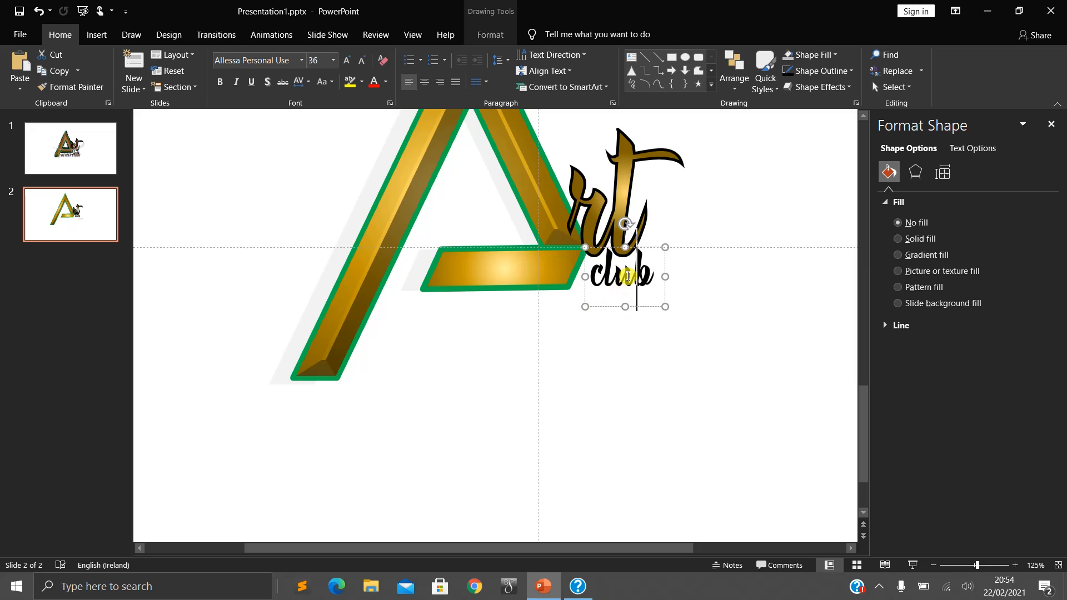
double_click(627, 276)
key("ctrl+shift+period")
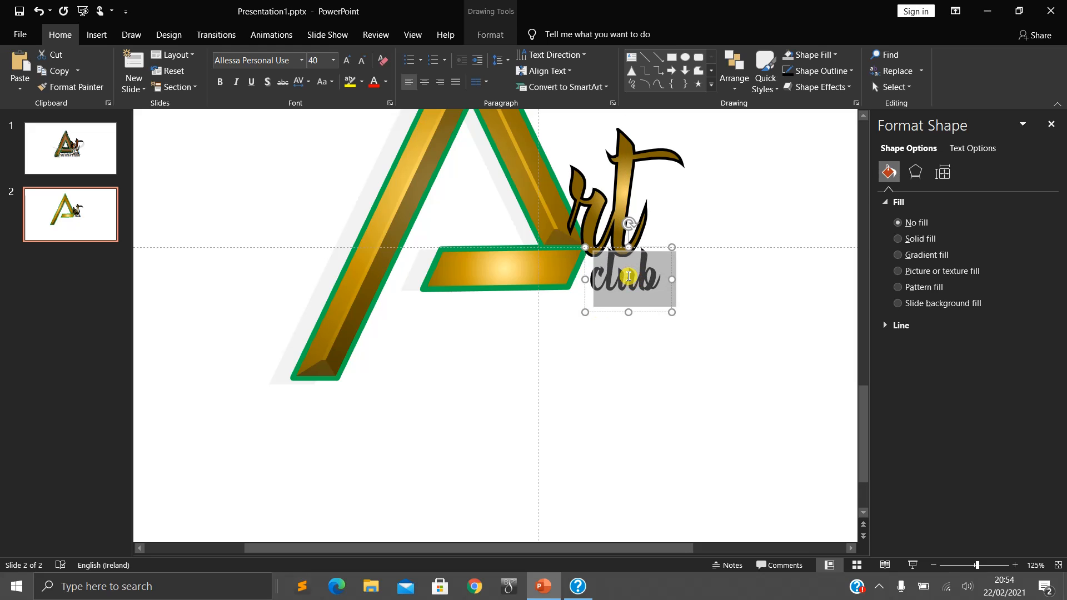
left_click_drag(609, 313, 607, 312)
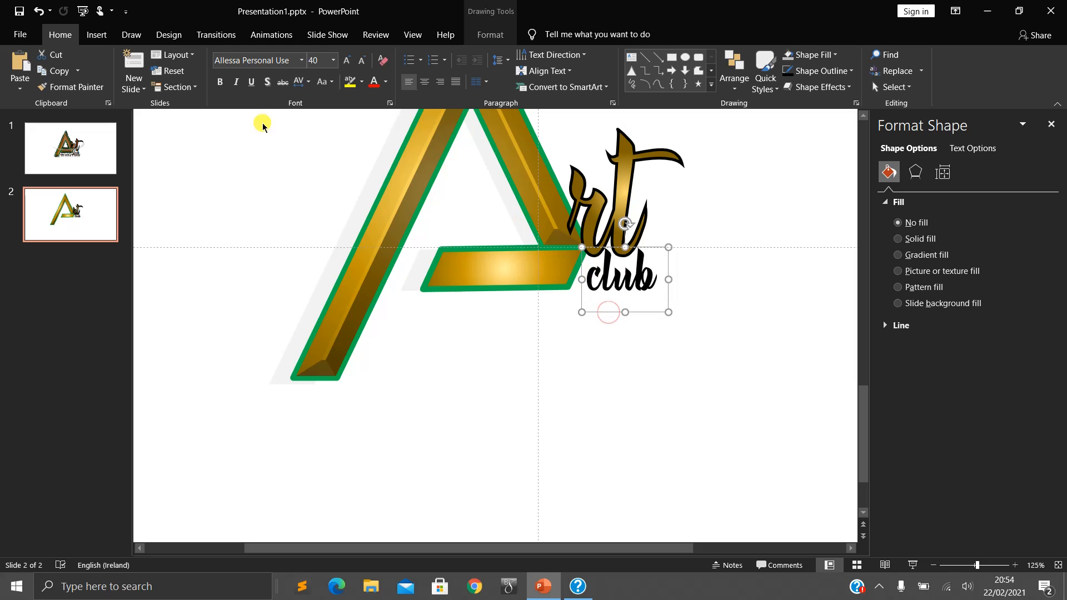
- Check the reference logo on slide 1 and place a copy of slide 2's "club" text box below the A's crossbar
left_click(79, 157)
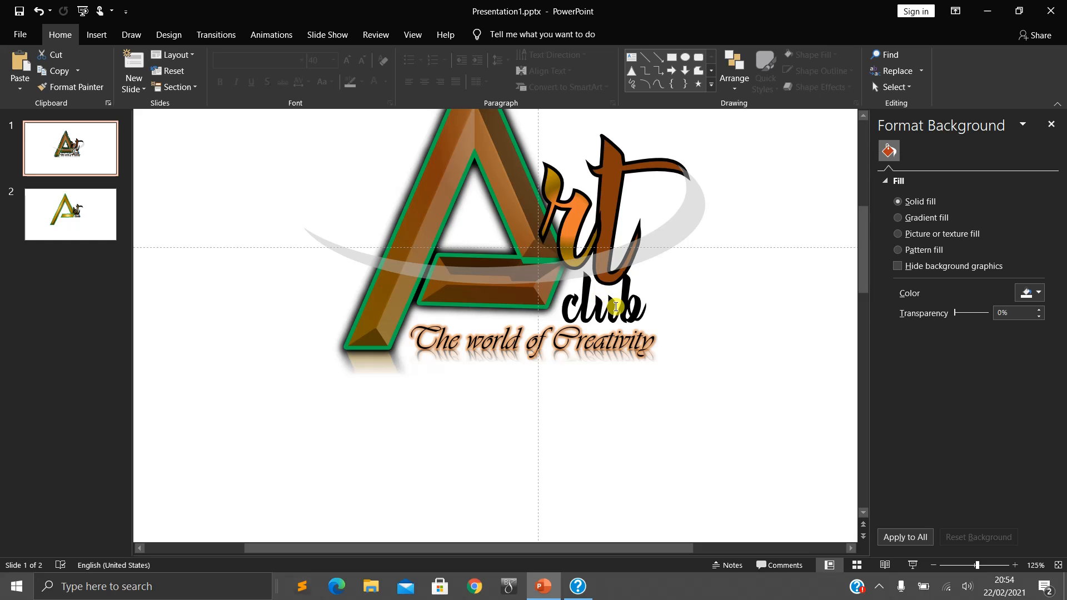
left_click(84, 217)
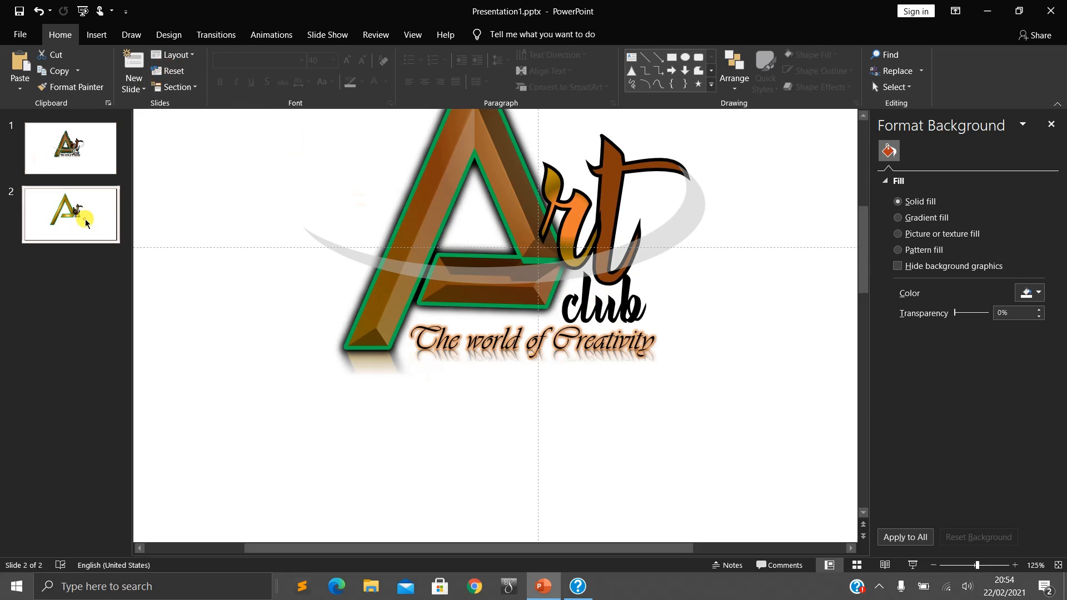
left_click(610, 312)
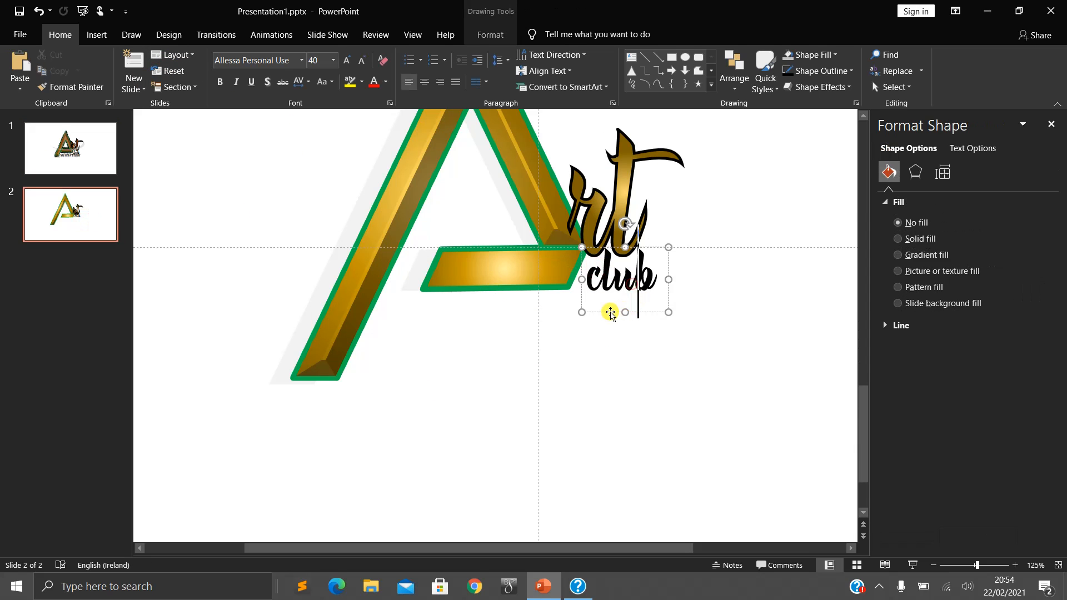
left_click_drag(609, 313, 496, 362)
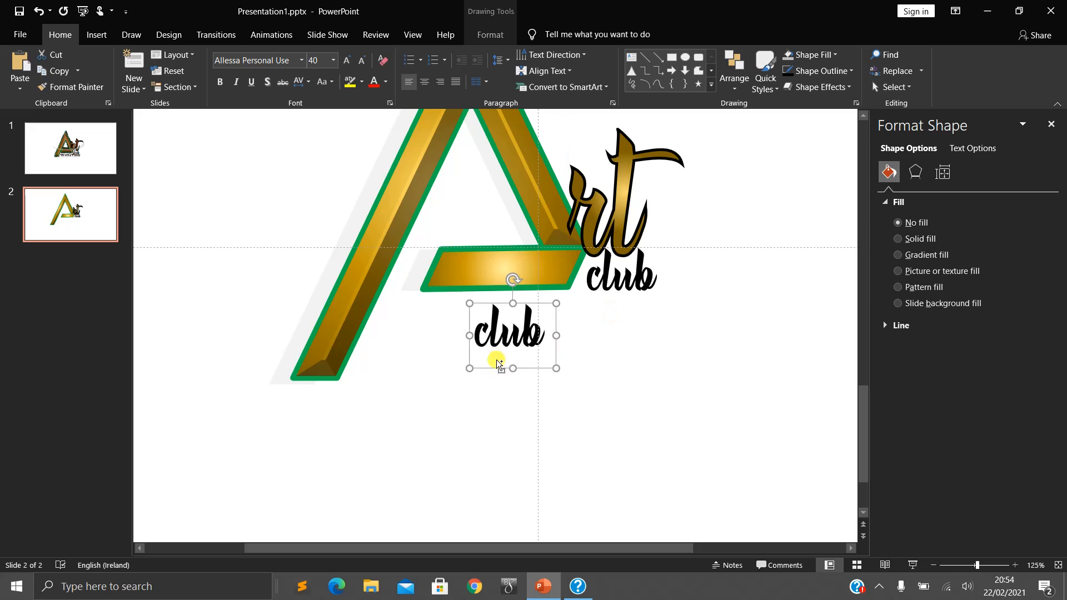
- Replace the text of the copied "club" box with "The World of creativity"
double_click(499, 334)
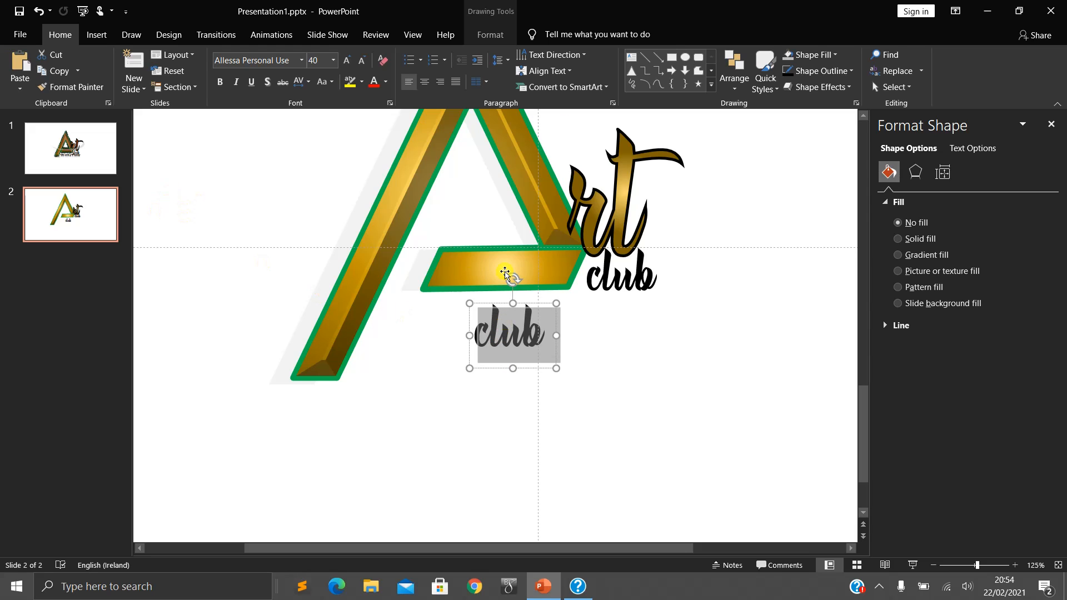
type("The ")
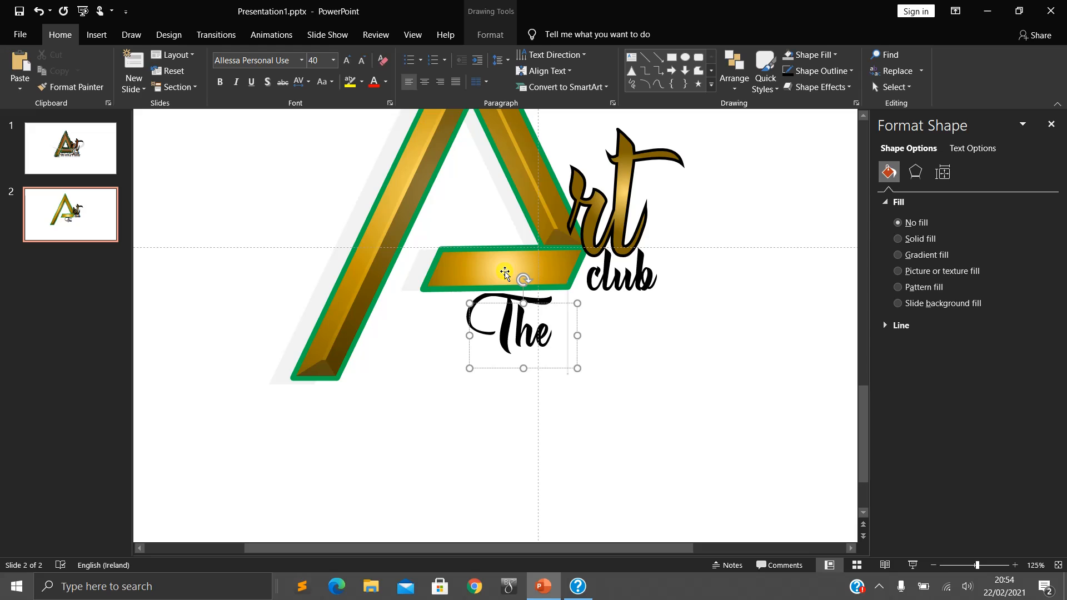
type("Wo")
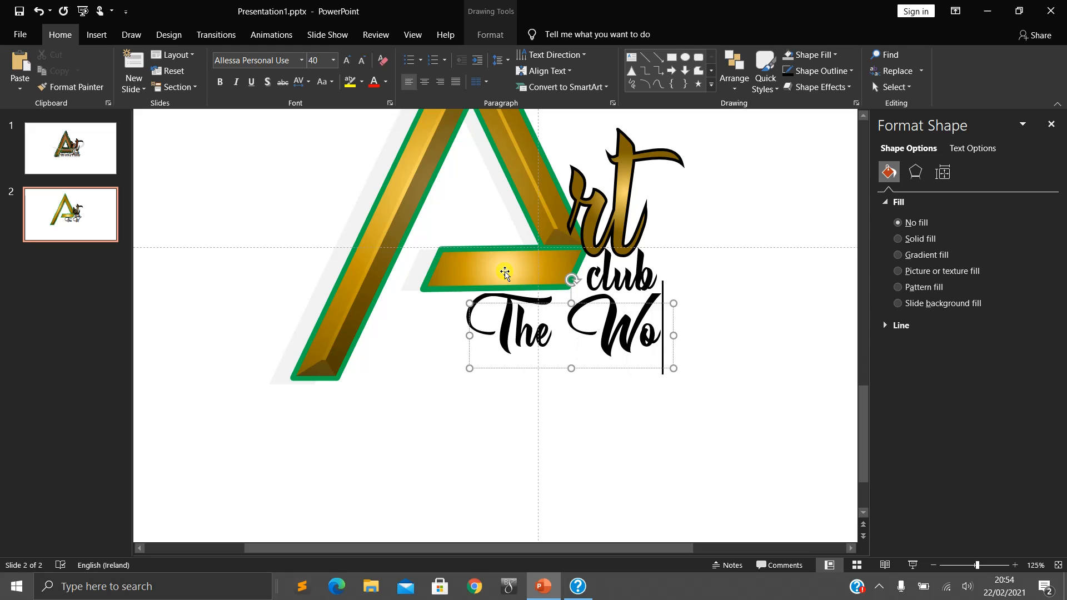
type("rd")
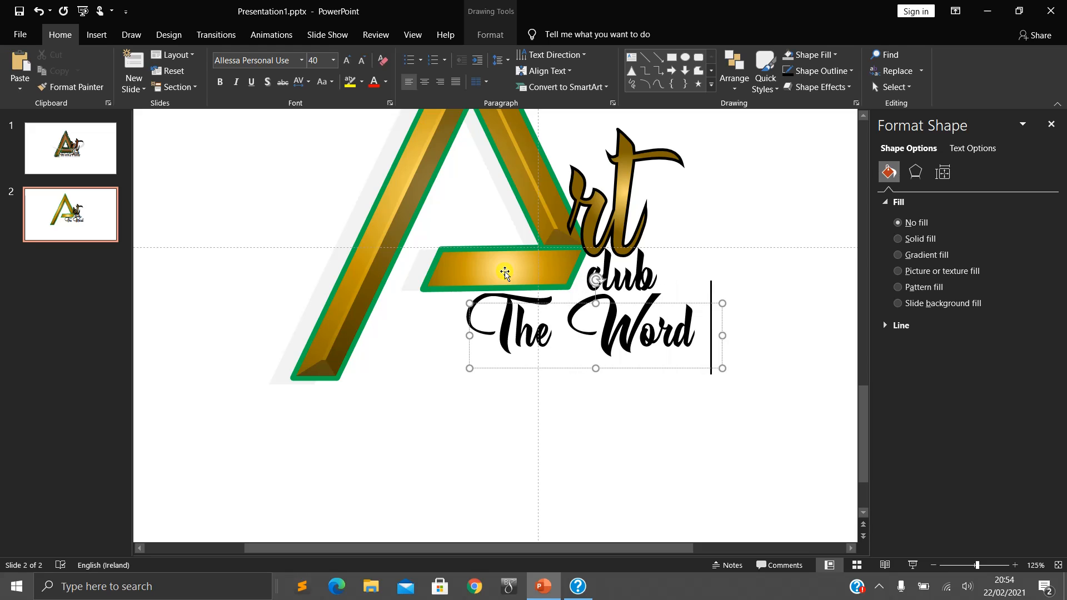
key("BackSpace")
key("BackSpace")
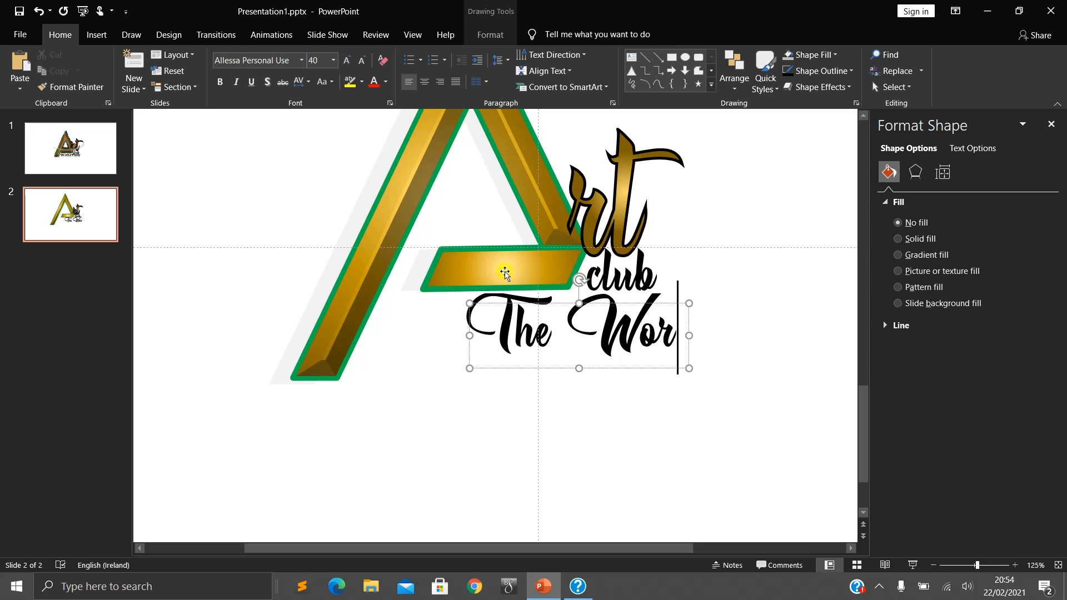
type("ld f")
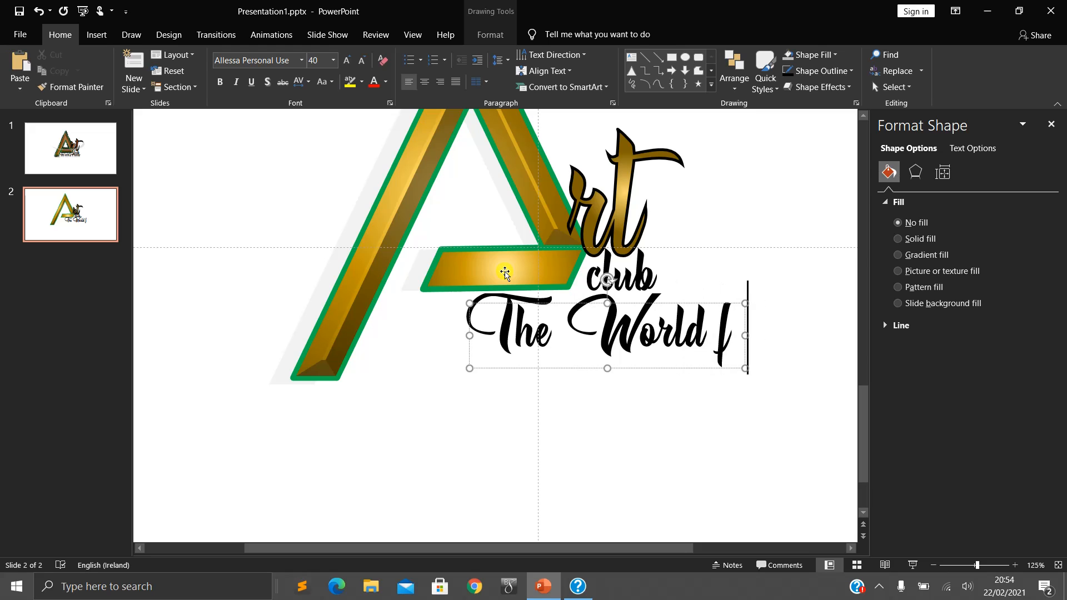
key("BackSpace")
type("of creat")
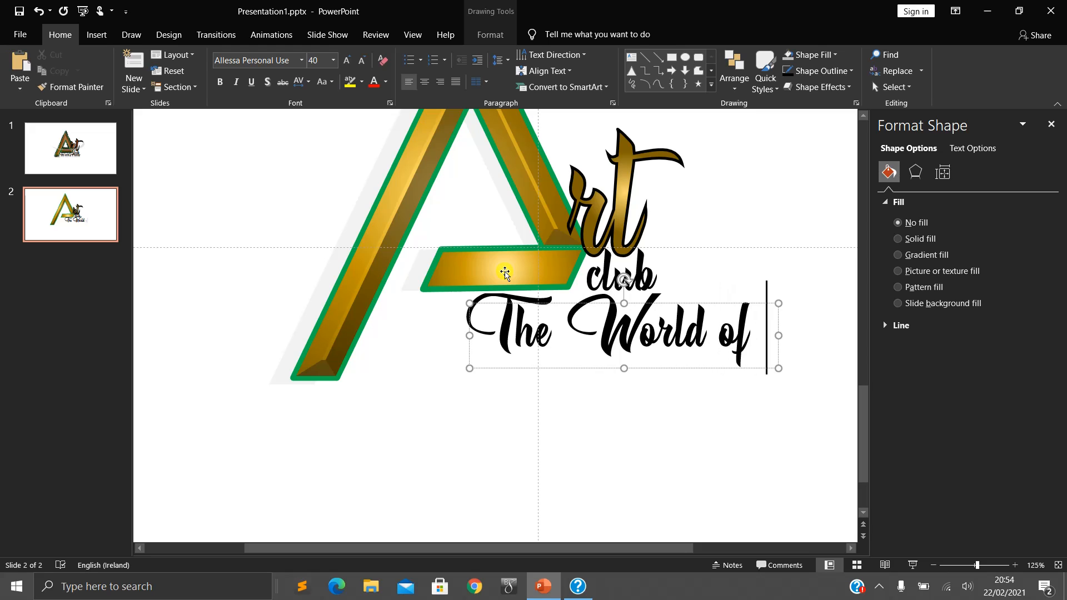
type("ivitu")
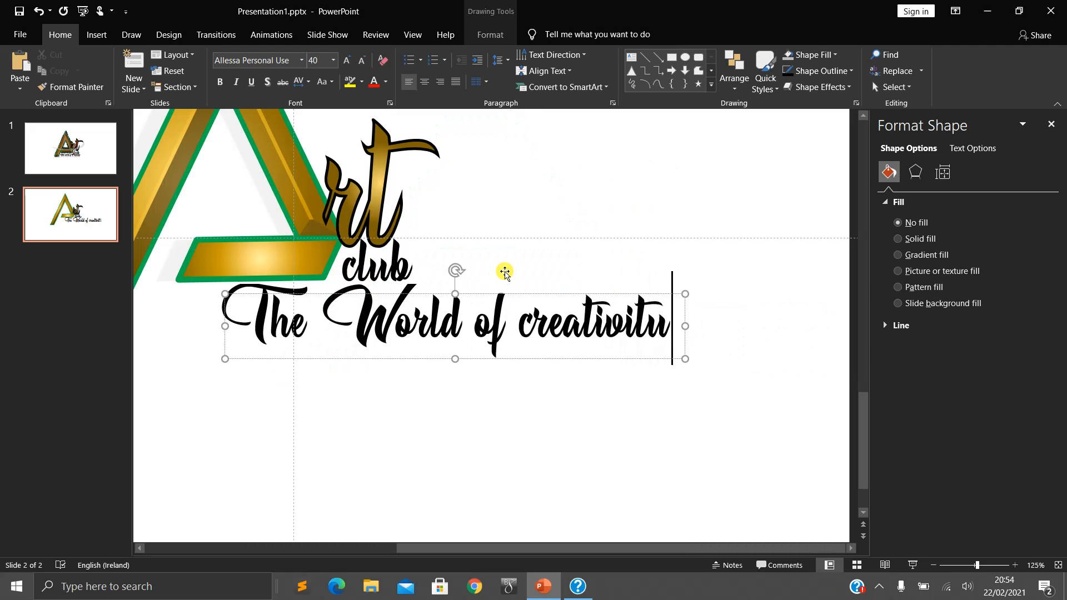
key("BackSpace")
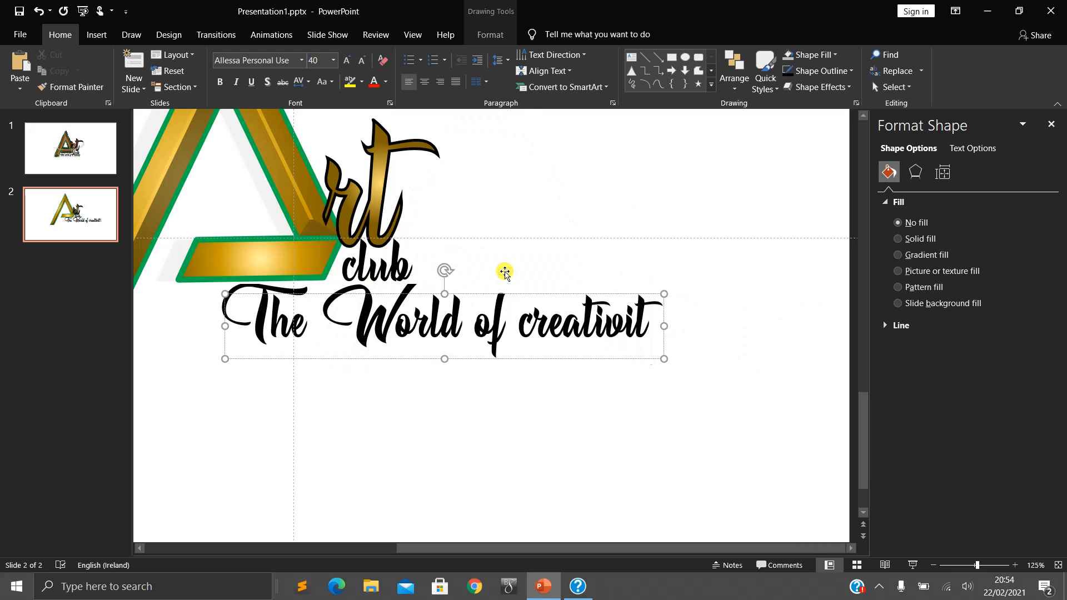
type("y")
- Format the tagline in bold Vivaldi and move it close beneath the A's crossbar and the word "club"
triple_click(548, 307)
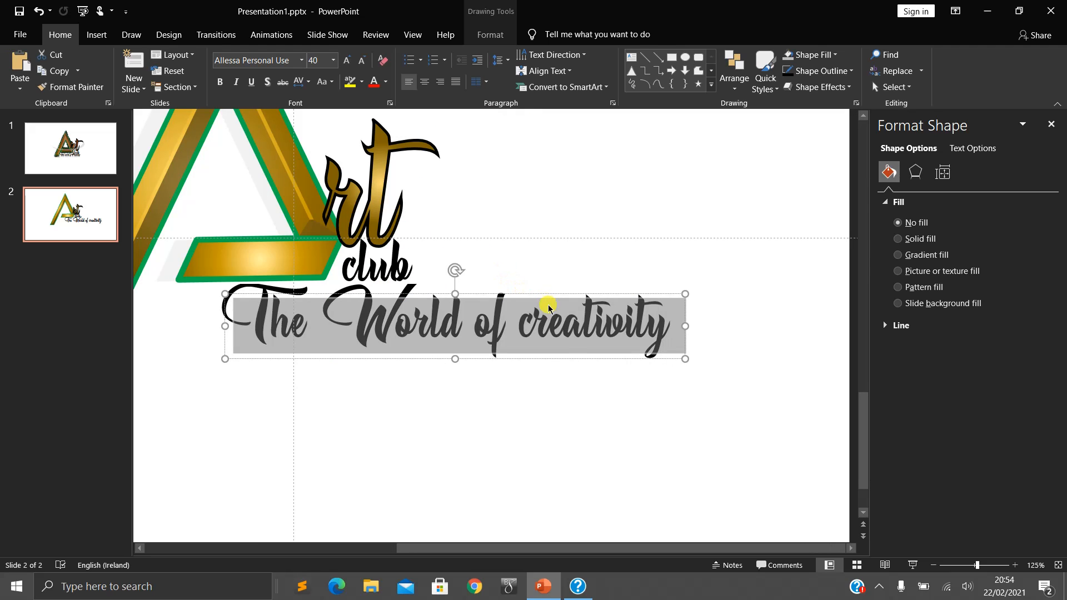
left_click(291, 59)
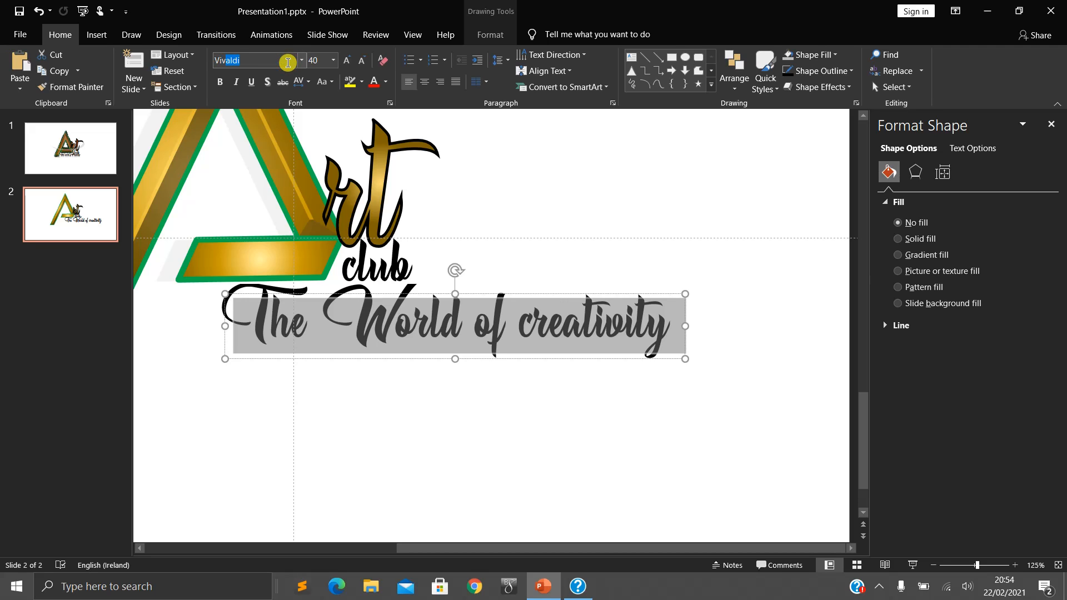
key("Return")
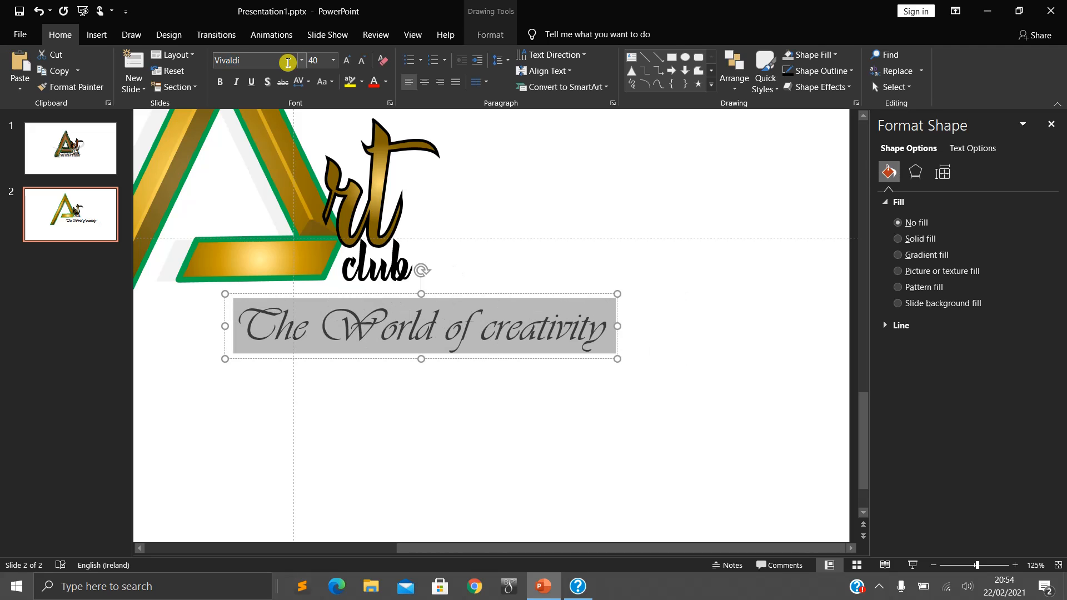
scroll(467, 548, "left", 3)
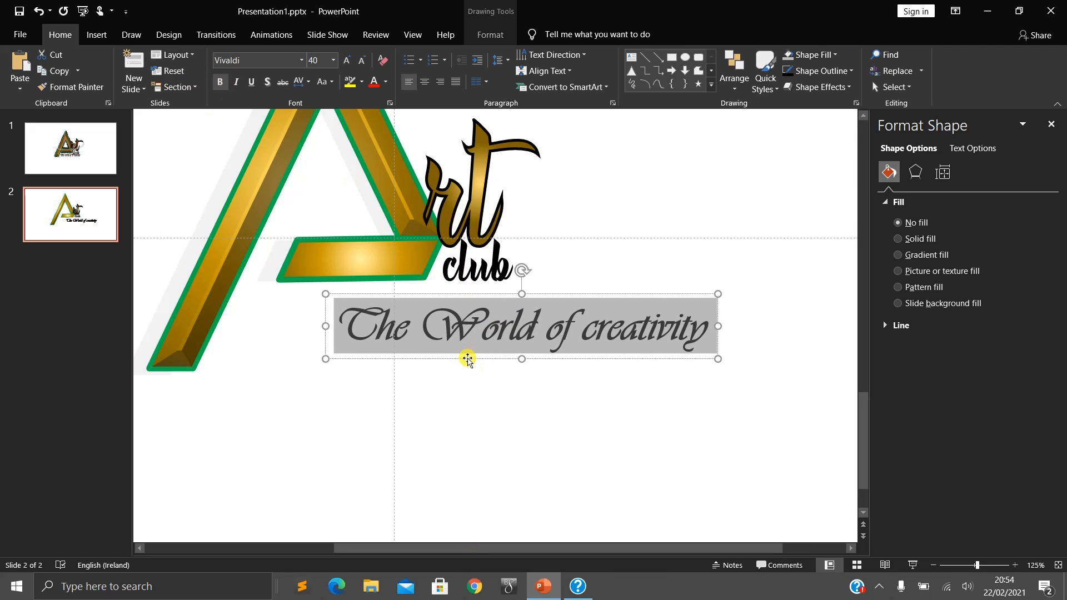
left_click_drag(468, 359, 367, 343)
left_click(391, 314)
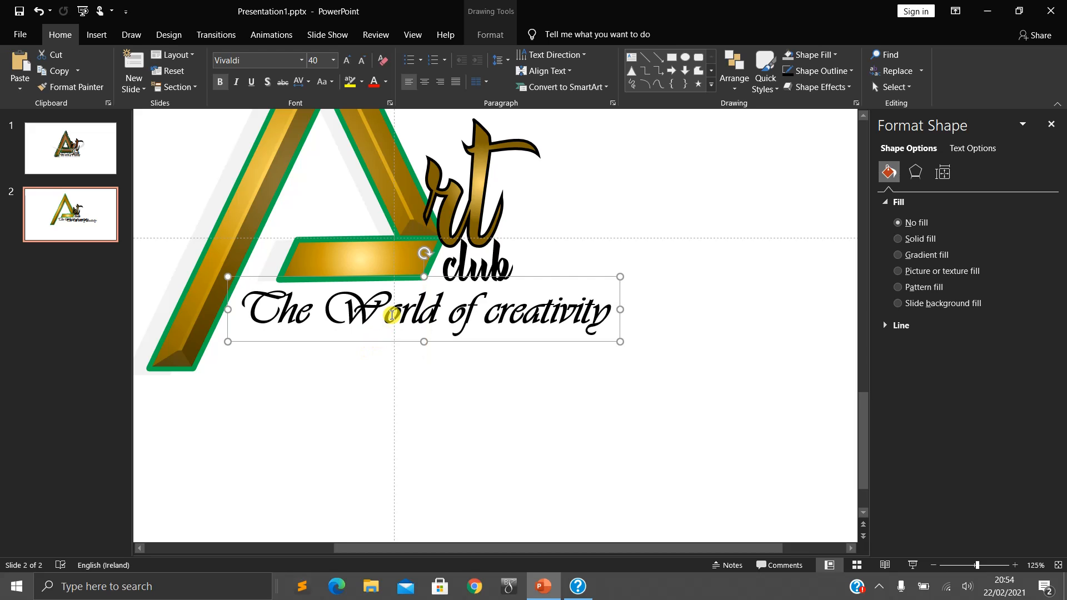
- Check the tagline on slide 1 and apply the smallest orange glow variation to the whole tagline on slide 2
left_click(49, 169)
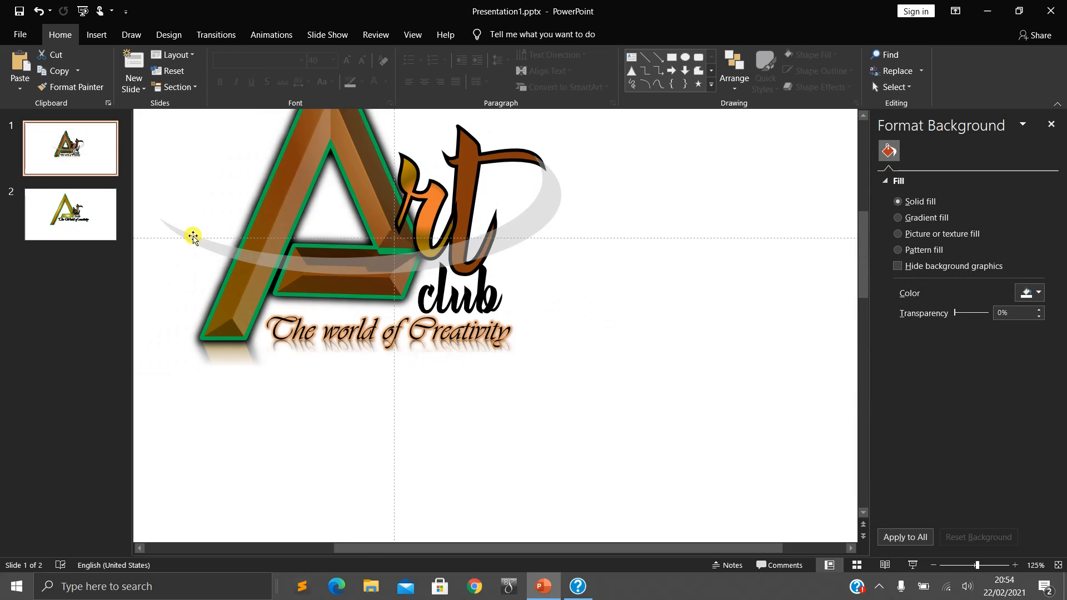
left_click(71, 214)
left_click(423, 313)
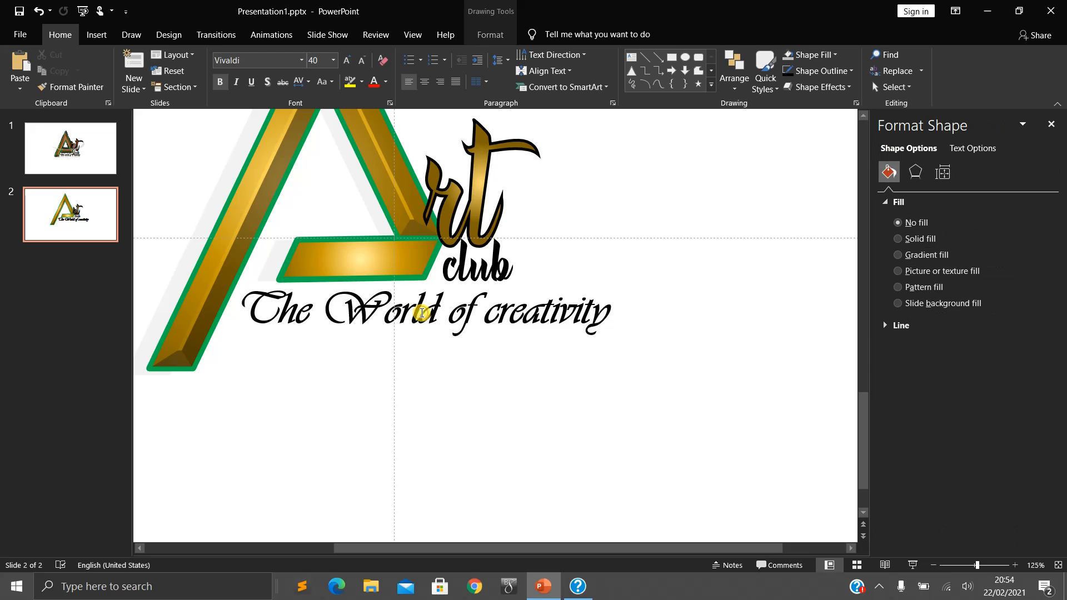
triple_click(423, 315)
left_click(490, 35)
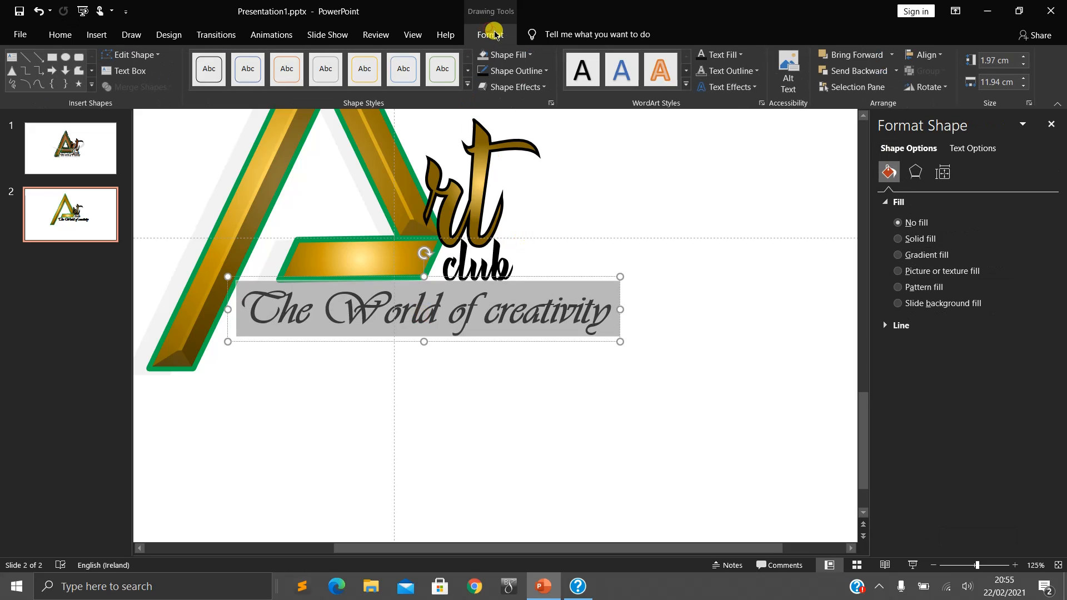
left_click(753, 88)
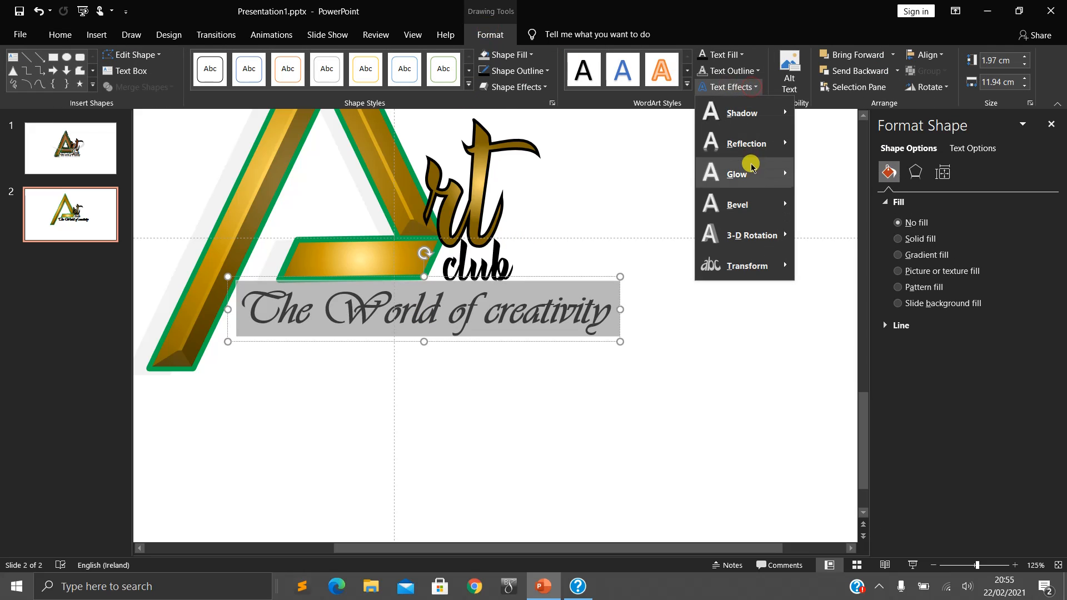
mouse_move(755, 178)
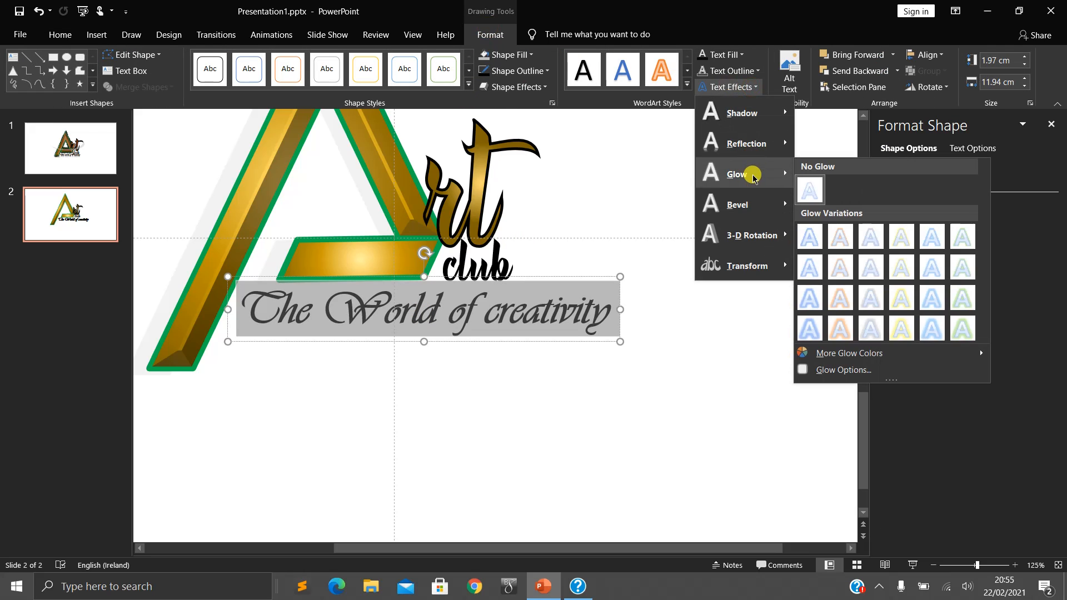
left_click(840, 237)
left_click(515, 340)
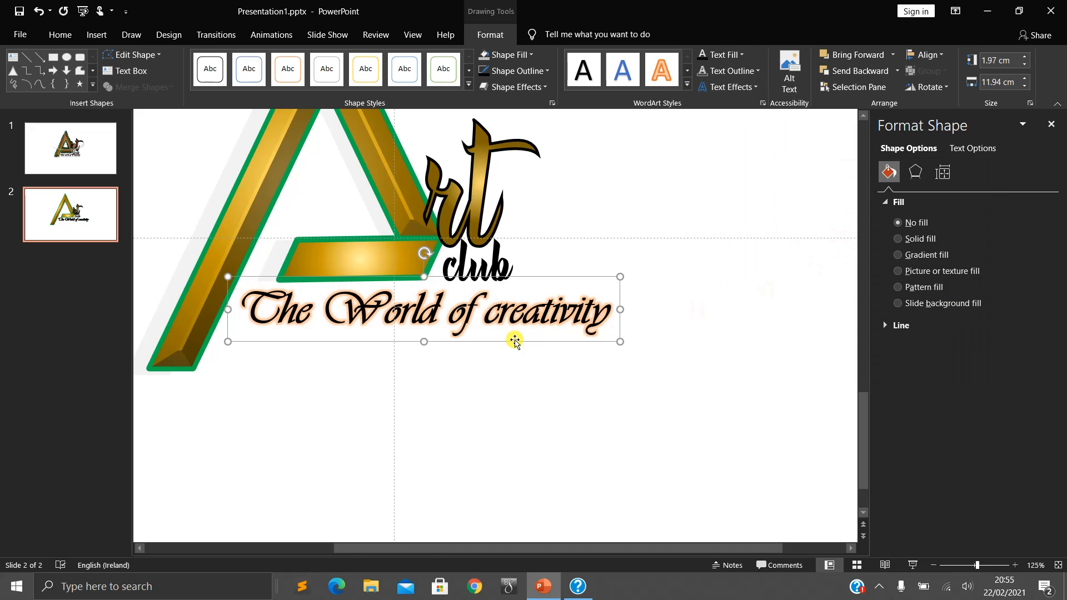
- Reduce the tagline's text size until its box is about 8.5 cm wide, and place it just below the crossbar and "club"
left_click(559, 340)
left_click(497, 293)
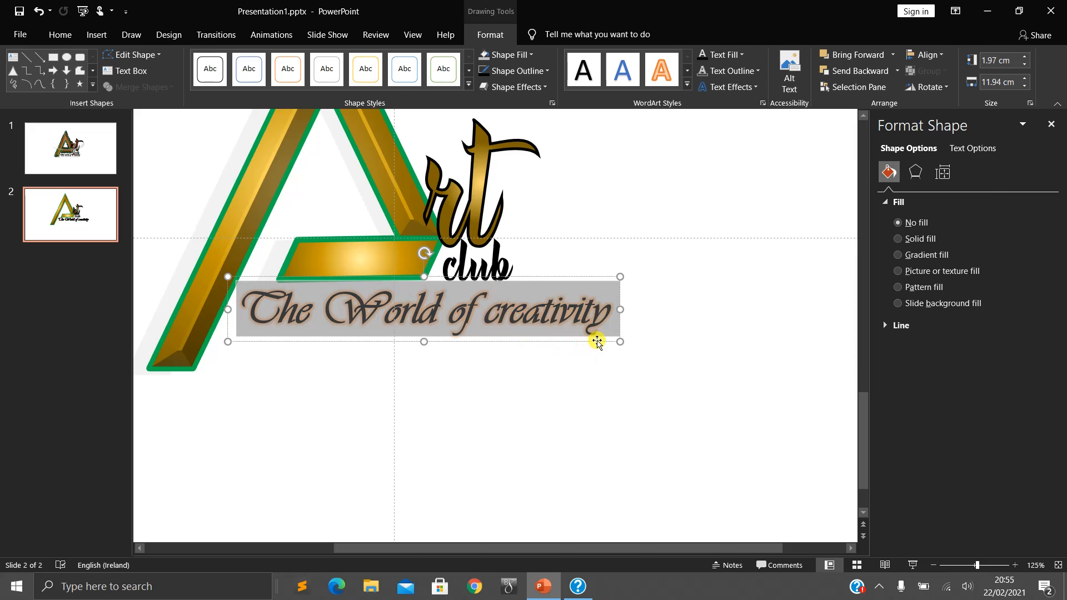
key("ctrl+shift+comma")
key("ctrl+shift+comma")
key("ctrl+shift+comma")
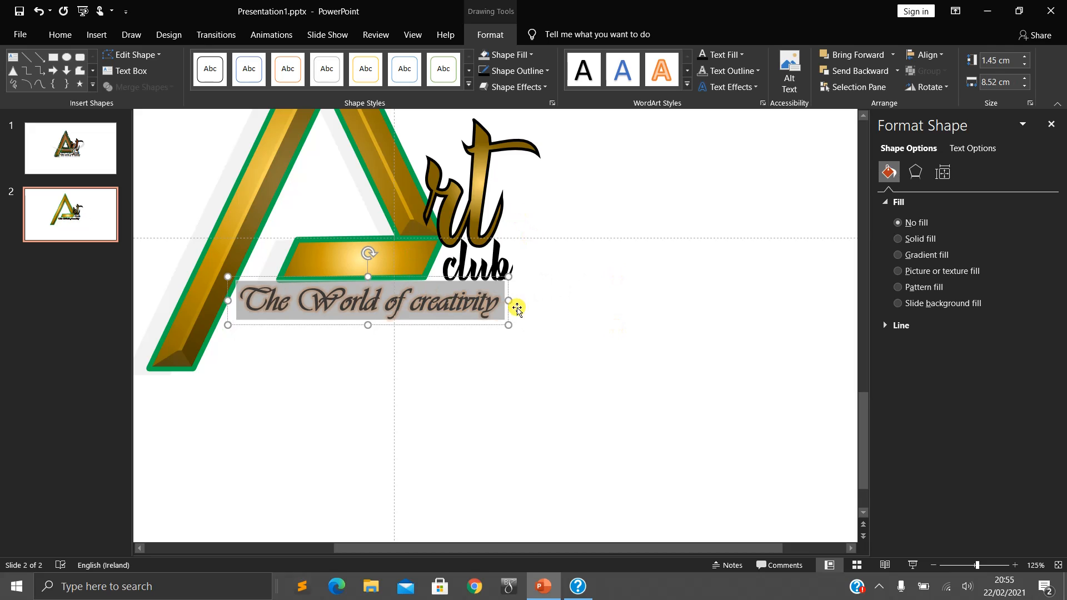
left_click_drag(507, 326, 483, 334)
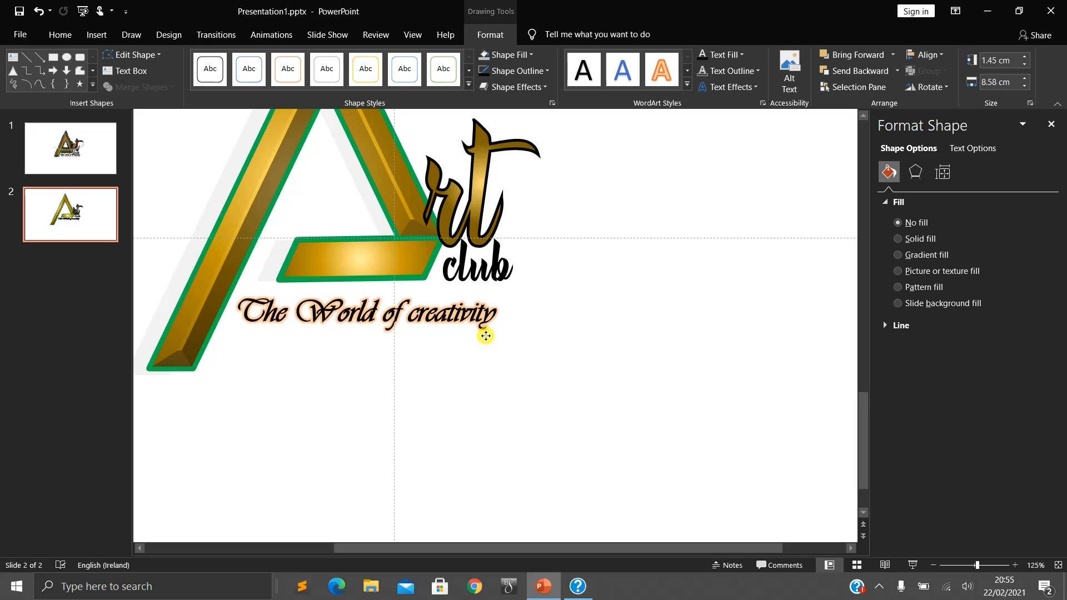
left_click(586, 334)
- Compare the complete logo on slide 2, including its A shape, with the reference logo on slide 1
scroll(425, 378, "down", 5, "ctrl")
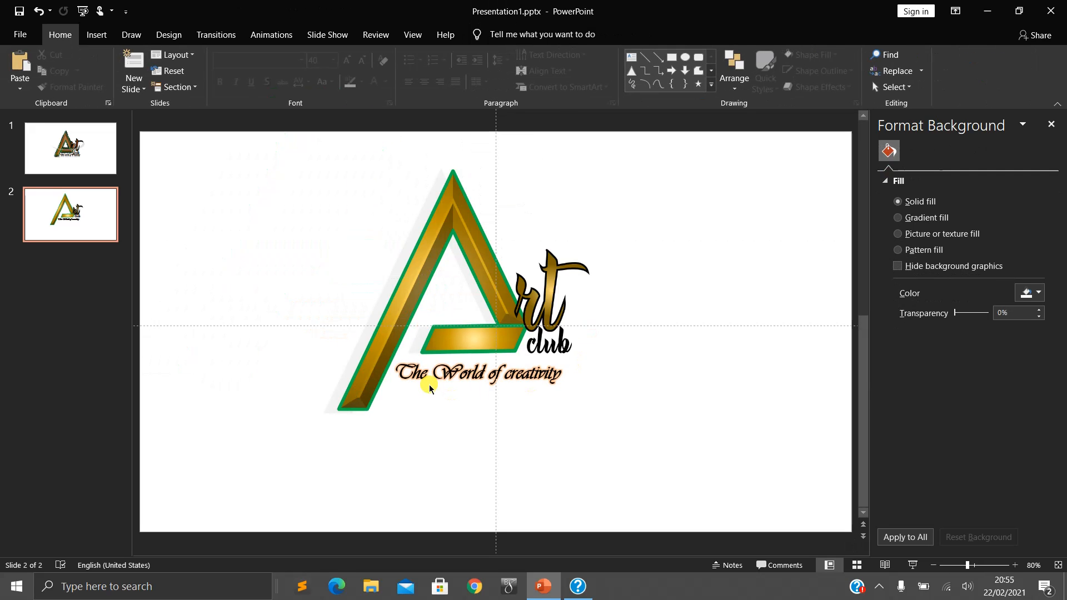
left_click(738, 392)
left_click(491, 269)
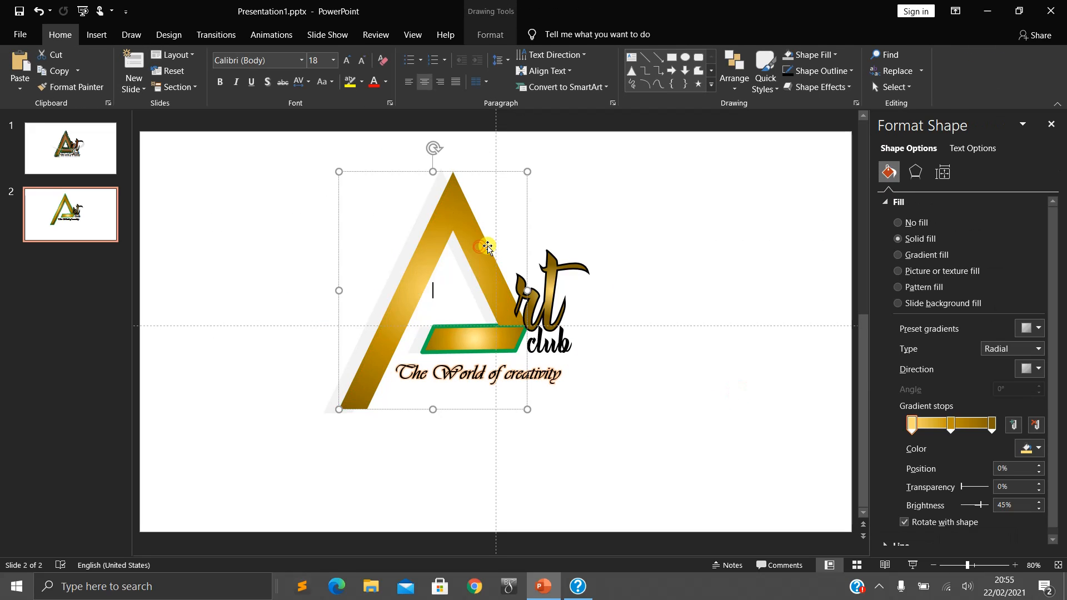
left_click(76, 161)
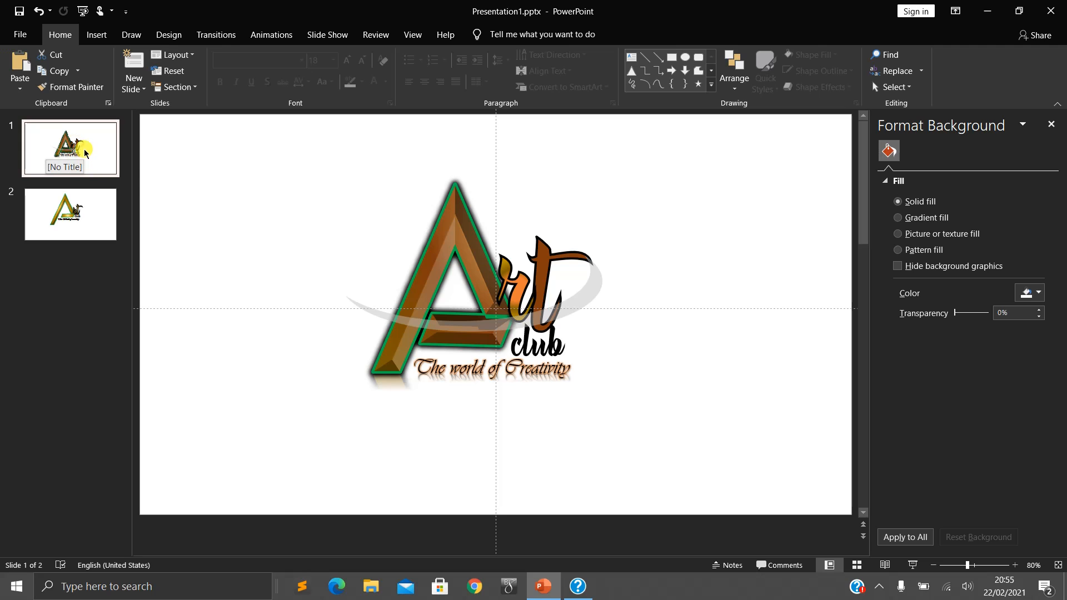
- Check the reference swoosh on slide 1 and draw an ellipse about 9.93 cm wide and 4.84 cm high beside the logo on slide 2
left_click(78, 204)
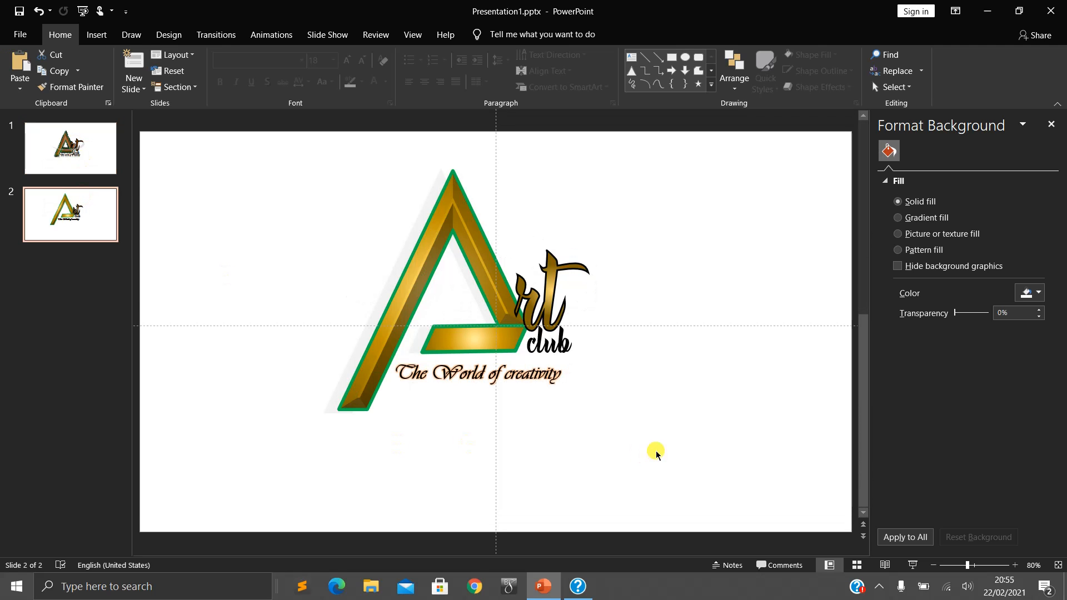
left_click(114, 161)
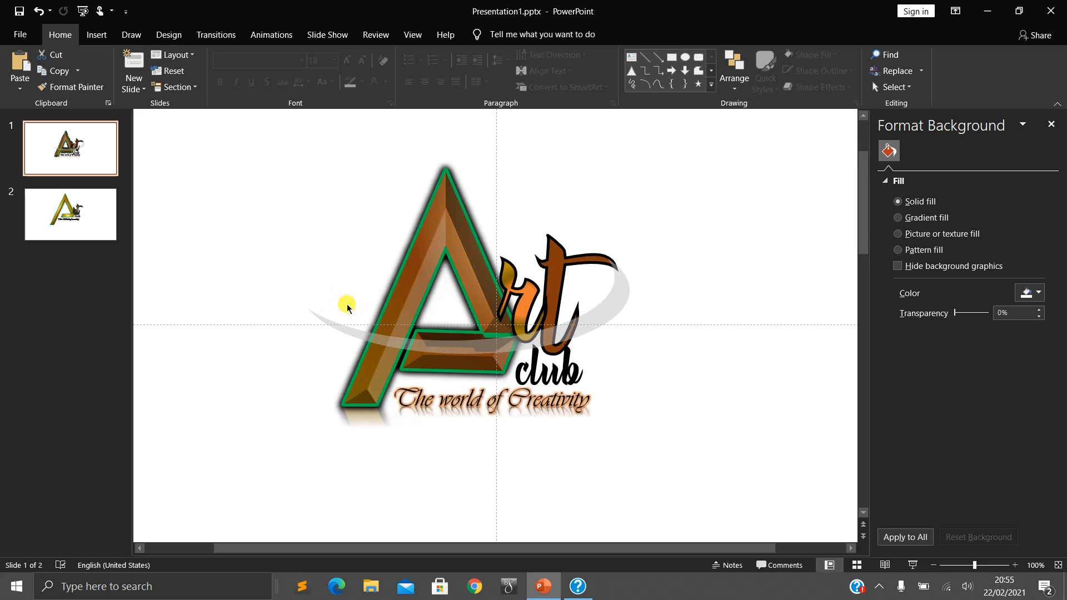
left_click(108, 211)
left_click(95, 34)
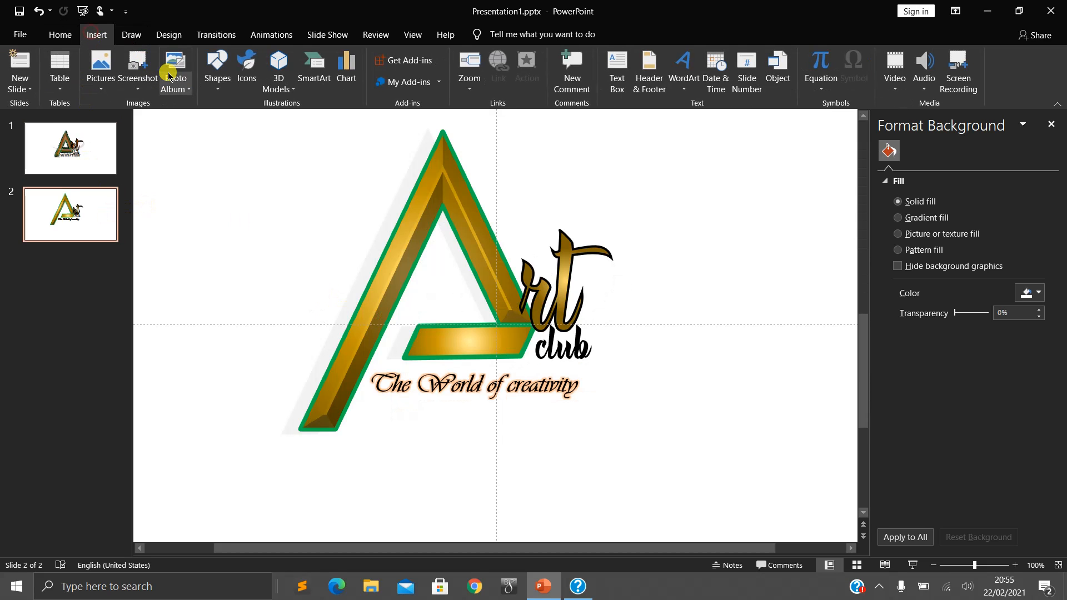
left_click(216, 83)
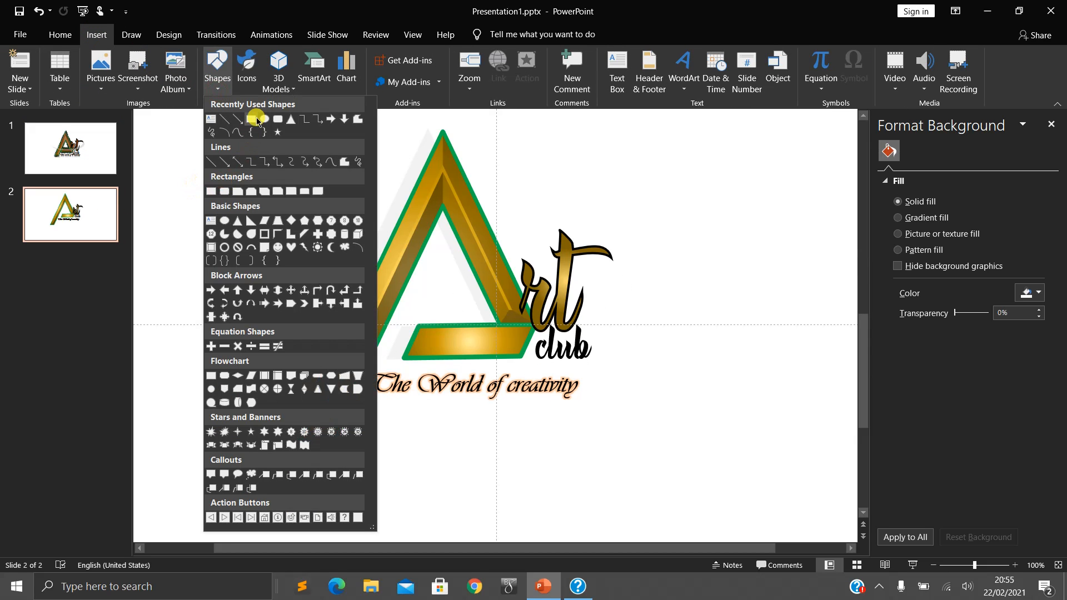
left_click(264, 120)
scroll(670, 198, "up", 1)
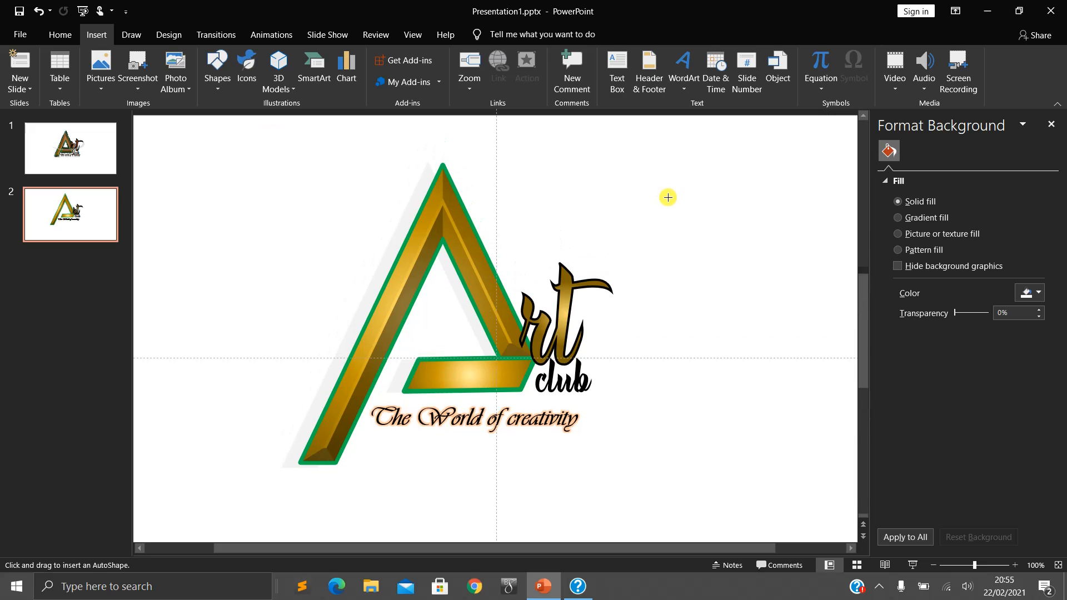
left_click_drag(625, 167, 848, 294)
- Duplicate the ellipse and lay the copy over the original, offset slightly downward and to the right
left_click(761, 347)
left_click(736, 243)
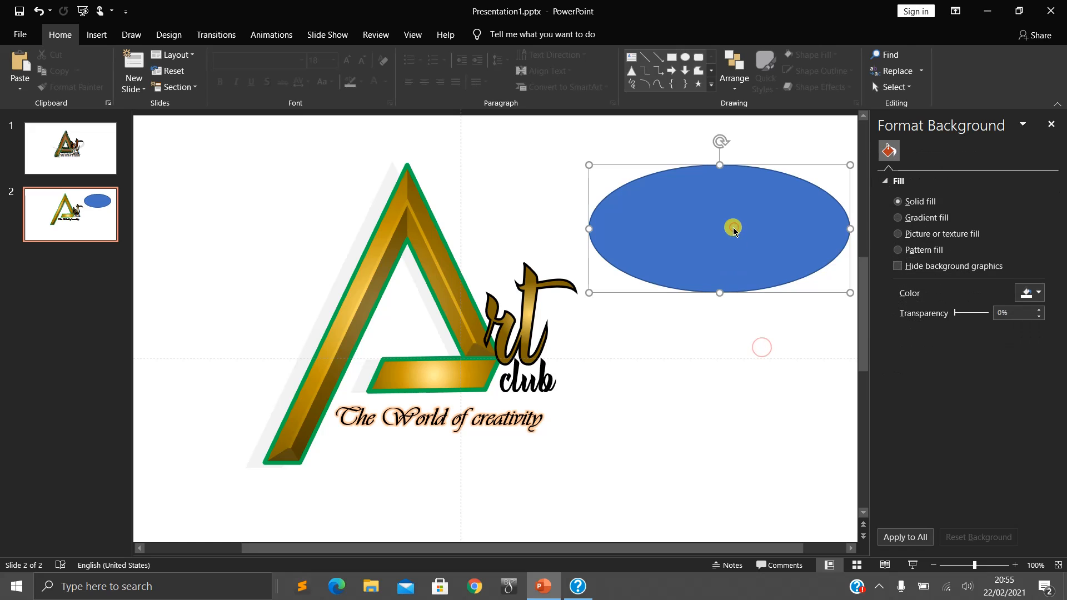
left_click(703, 368)
left_click(636, 255)
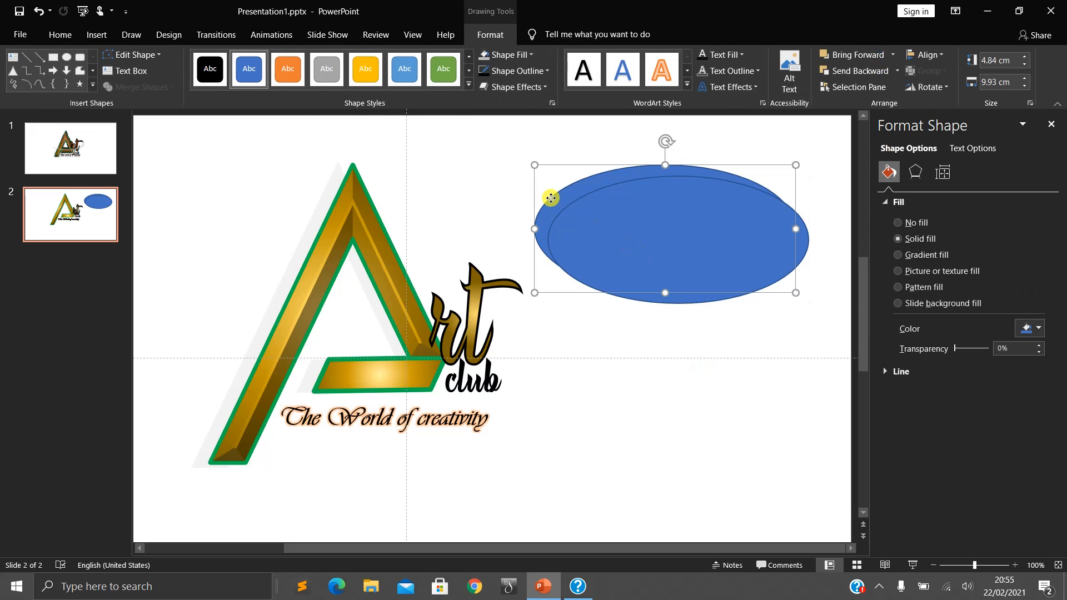
- Split the two overlapping ellipses into separate pieces with the Fragment merge operation
left_click(593, 235, "shift")
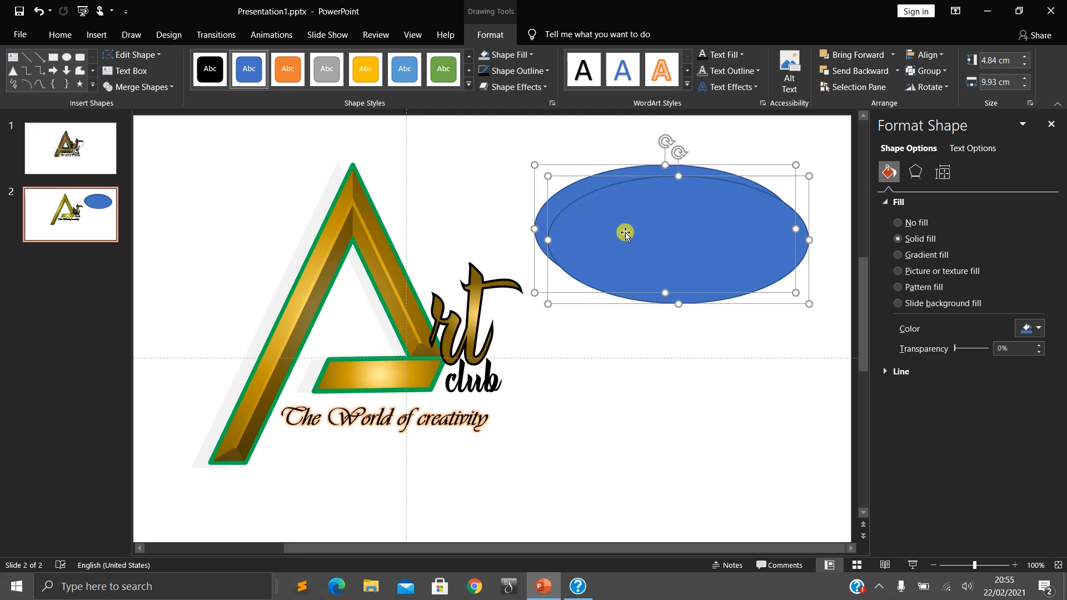
left_click(139, 87)
left_click(139, 139)
left_click(642, 386)
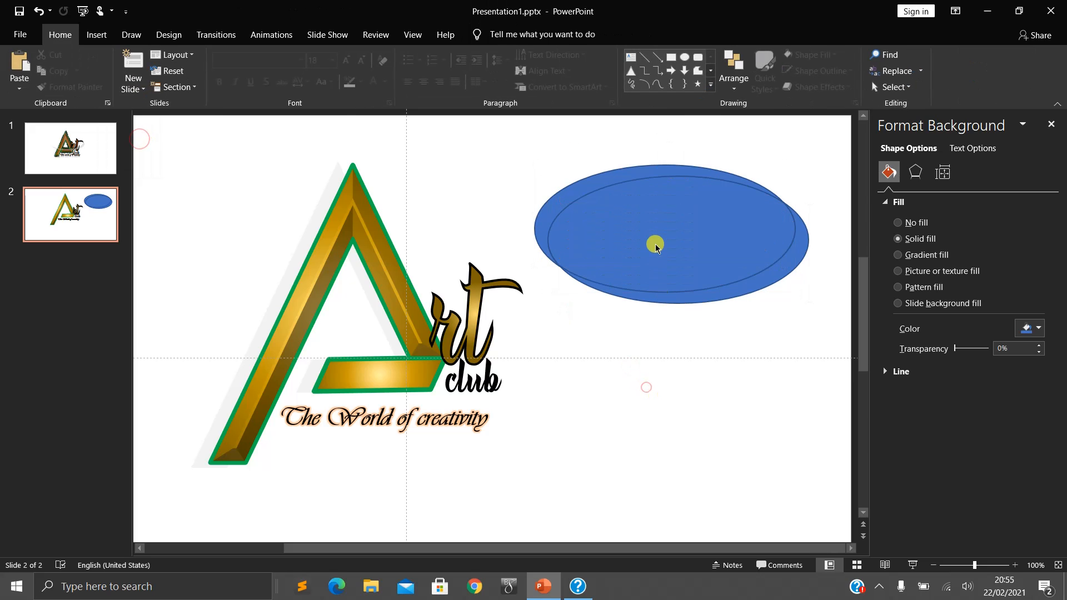
- Pull the fragments apart and remove the central oval and the upper crescent, keeping only the lower crescent
left_click_drag(655, 243, 702, 398)
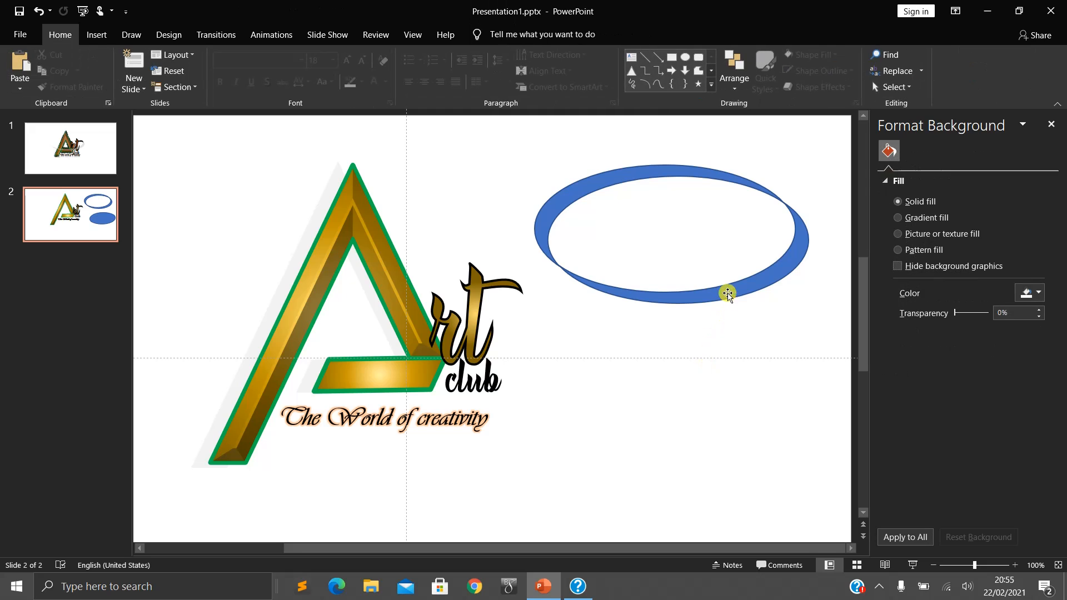
left_click_drag(728, 290, 741, 338)
left_click(602, 191)
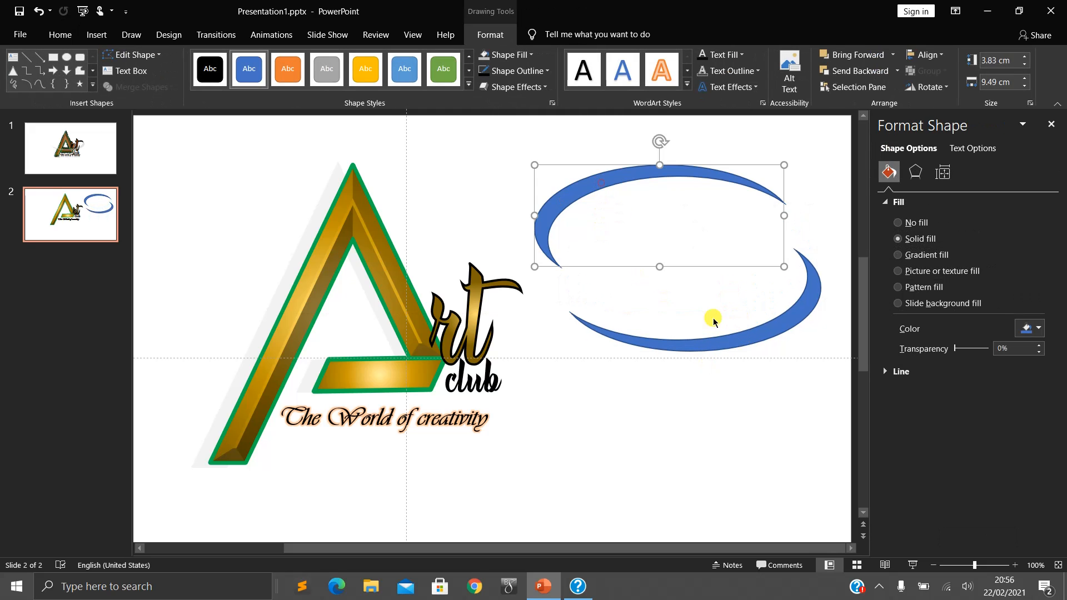
key("Delete")
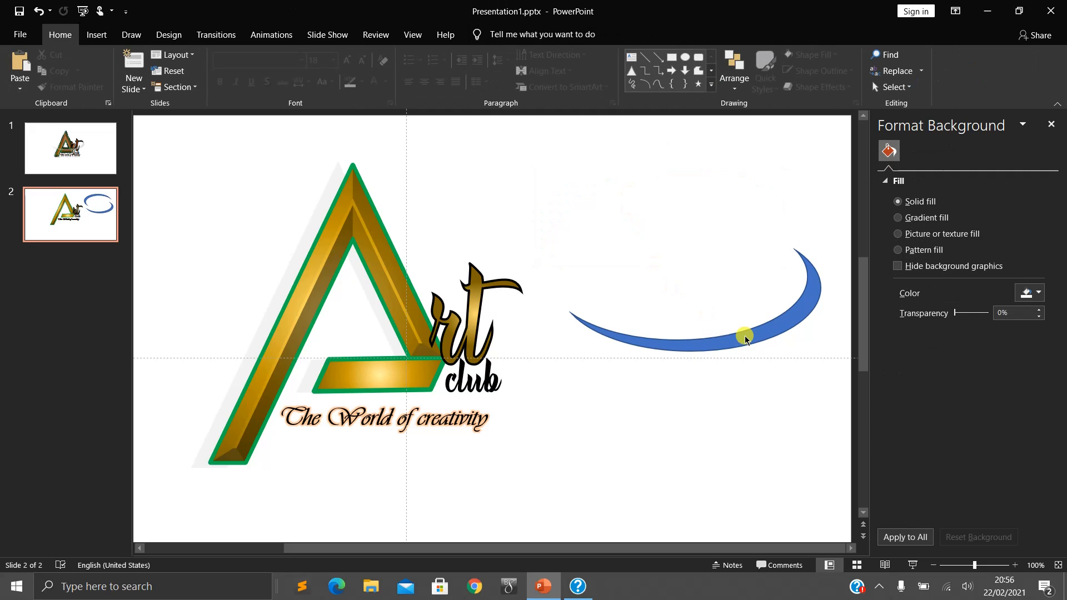
- Lay the crescent across the A and "rt" as a swoosh and widen it to about 13.92 cm
mouse_move(754, 343)
left_mouse_down()
mouse_move(507, 409)
mouse_move(431, 385)
mouse_move(470, 374)
left_mouse_up()
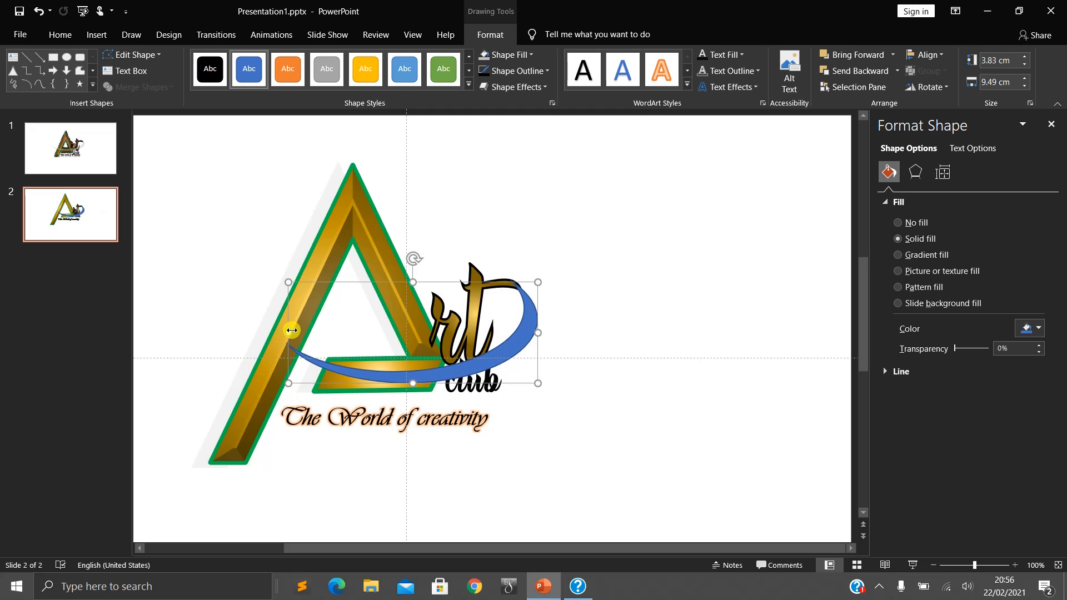
left_click_drag(287, 333, 200, 333)
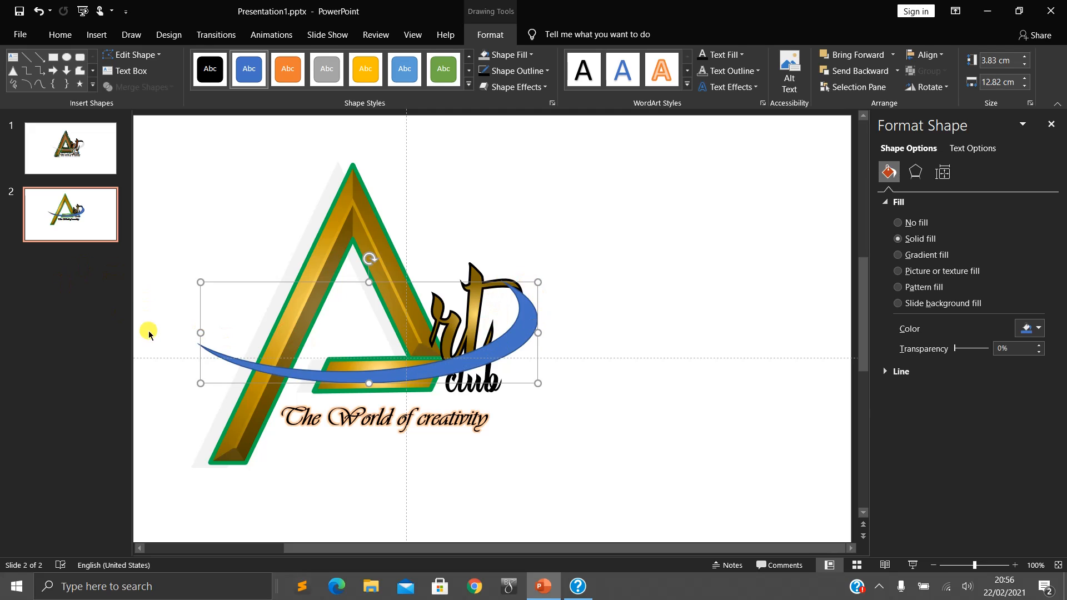
left_click_drag(534, 315, 540, 314)
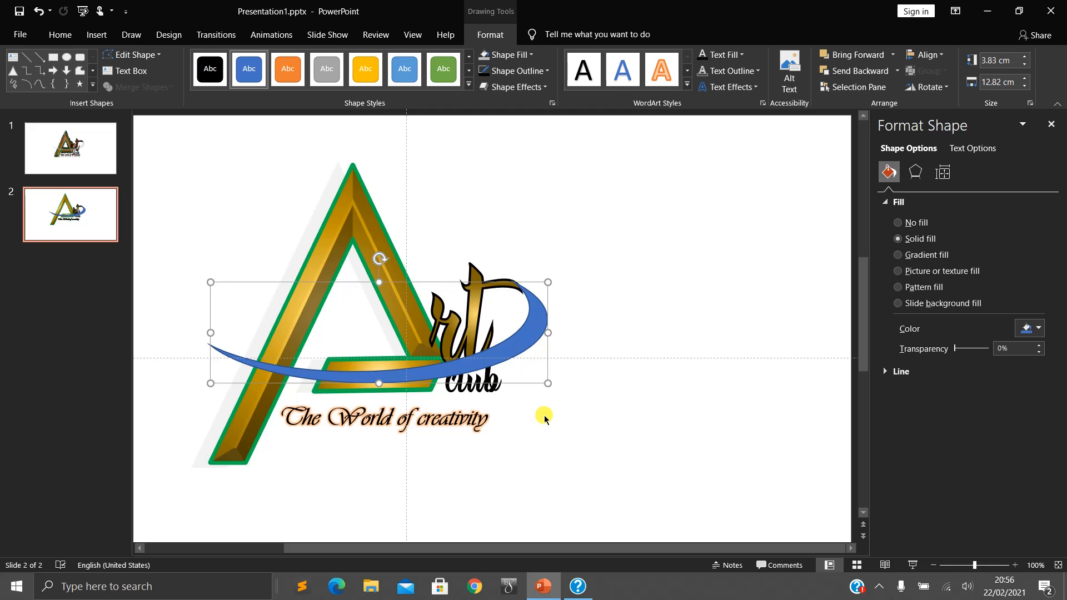
left_click_drag(211, 334, 181, 330)
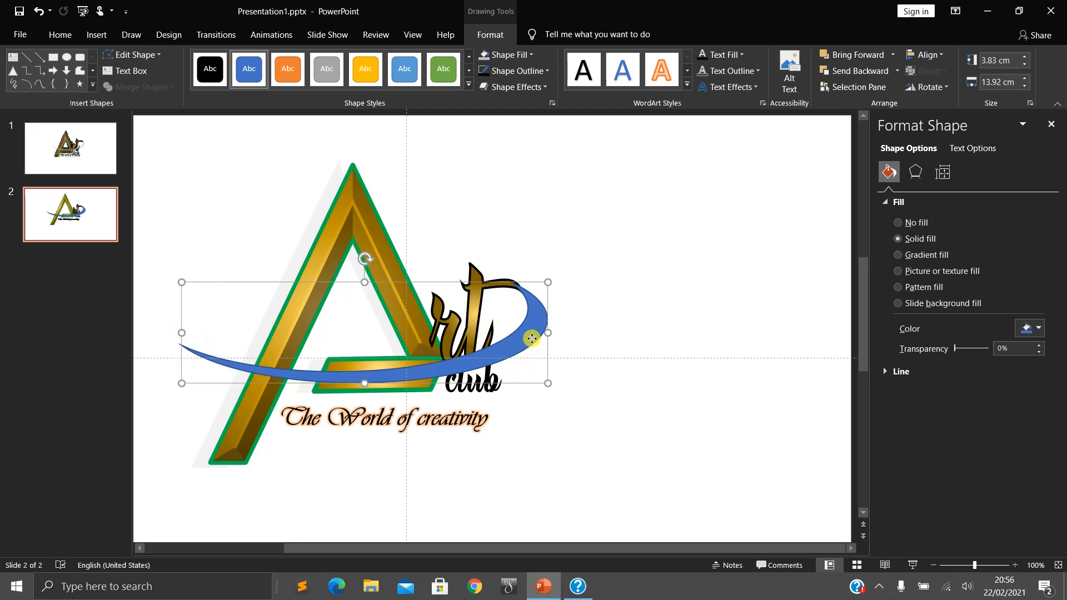
- Check the swoosh on slide 1 and fill the crescent on slide 2 with White, Background 1, Darker 35%
left_click(55, 144)
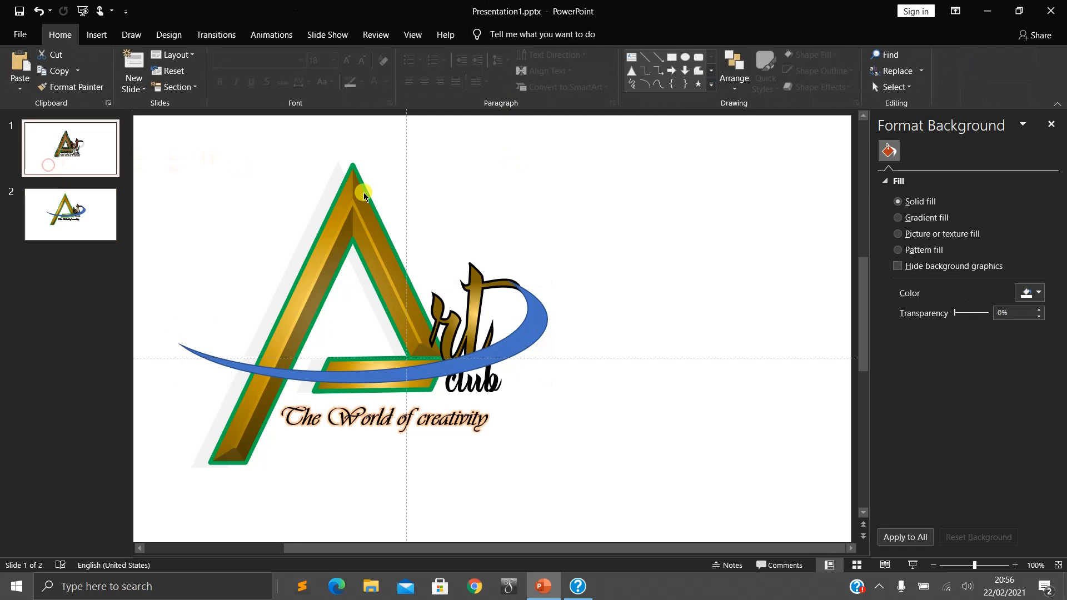
left_click(30, 218)
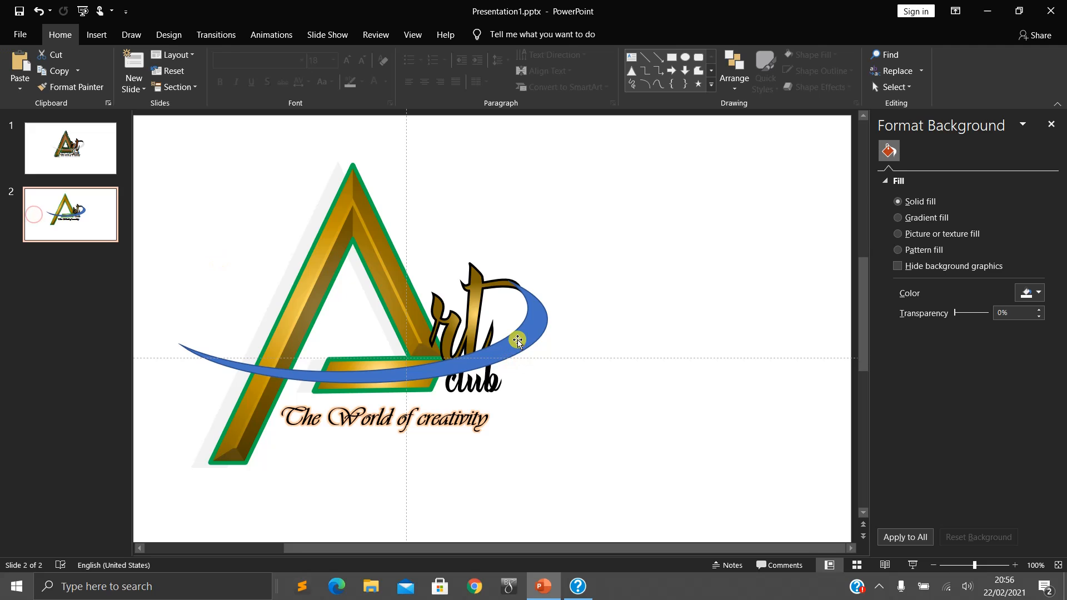
left_click(526, 297)
left_click(490, 35)
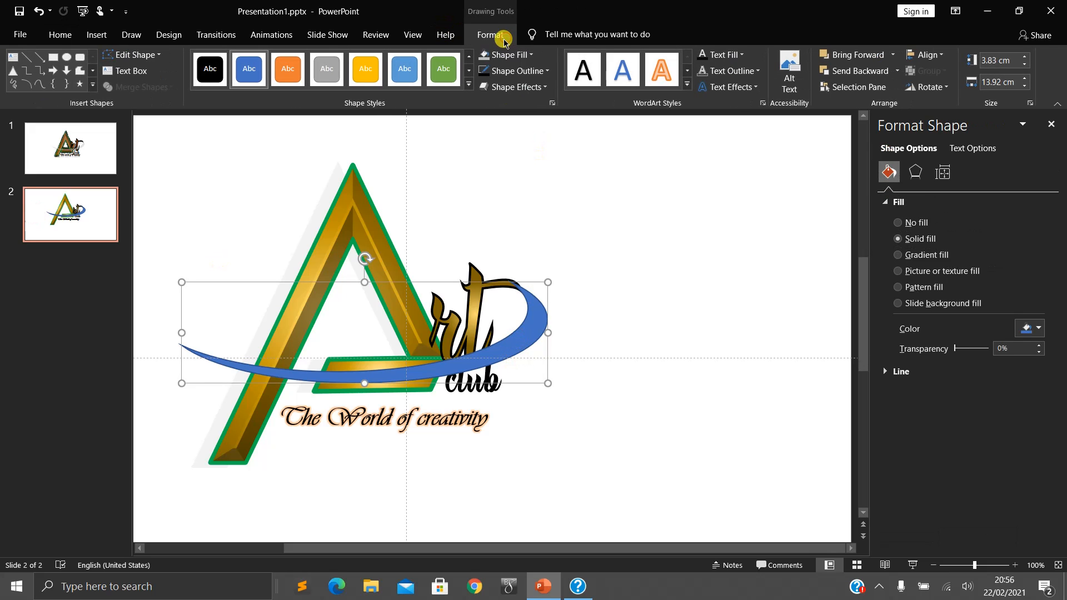
left_click(527, 55)
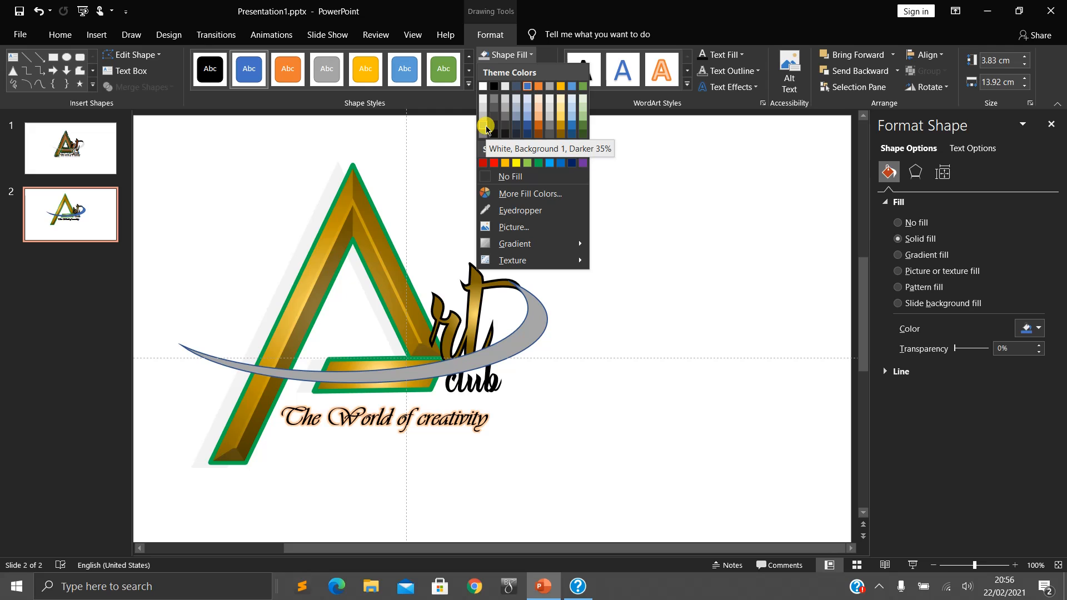
left_click(486, 129)
- Remove the crescent's outline and make its fill partly transparent so the letters show through
left_click(517, 71)
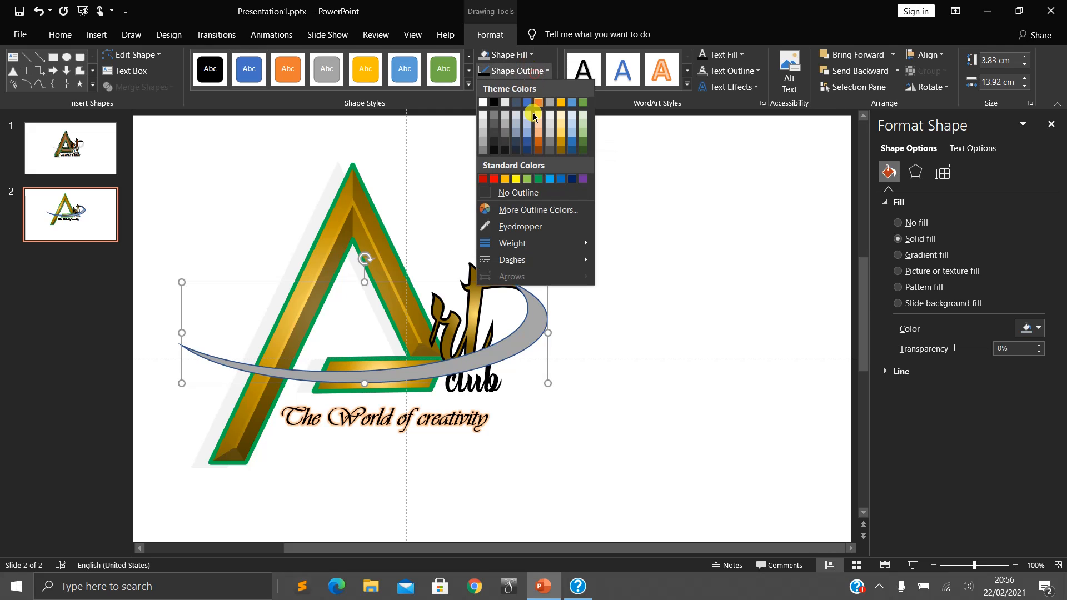
left_click(539, 192)
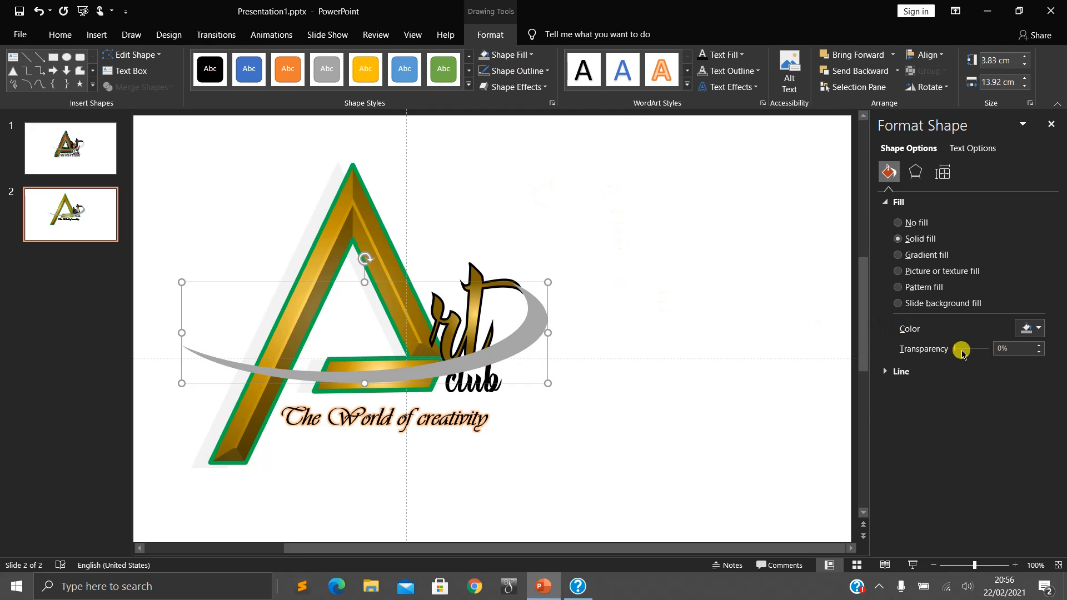
left_click_drag(955, 349, 968, 348)
left_click(639, 309)
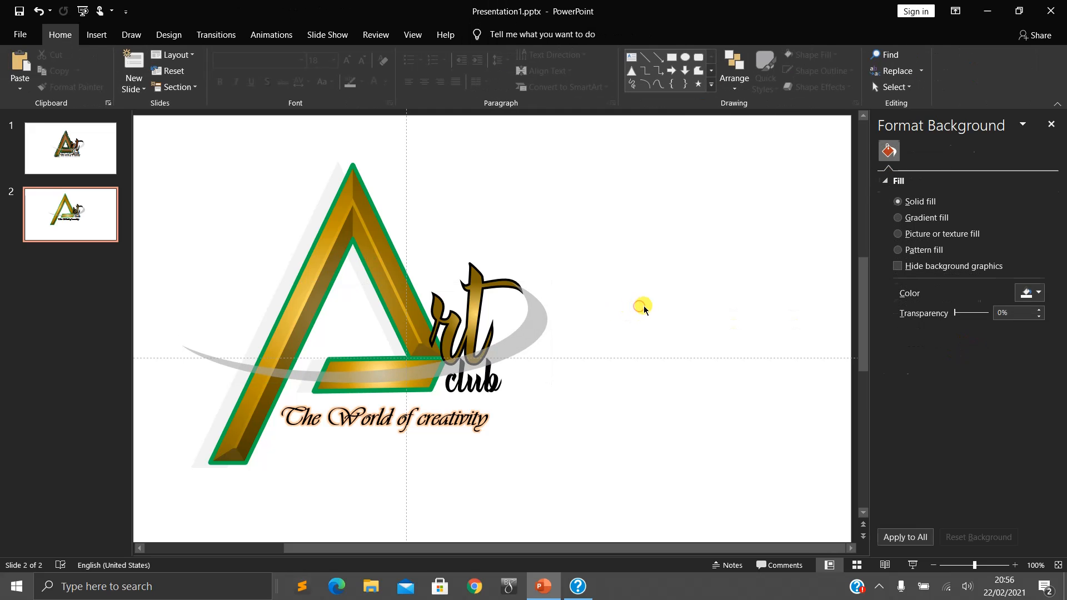
- Compare with slide 1, group all the logo objects on slide 2, and move the group to the right on the slide
left_click(32, 140)
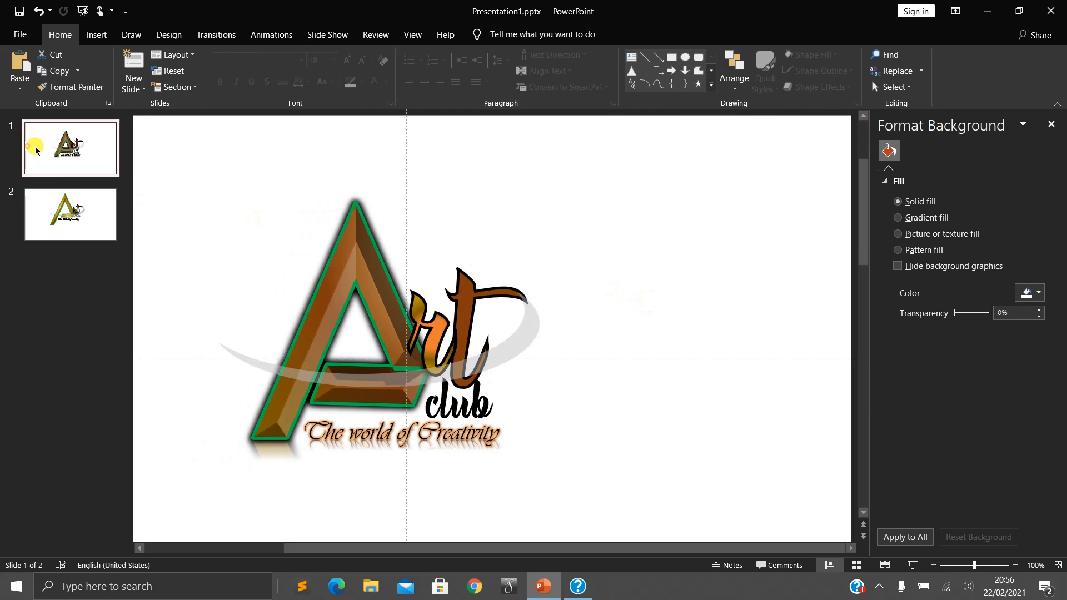
left_click(66, 196)
left_click(381, 209)
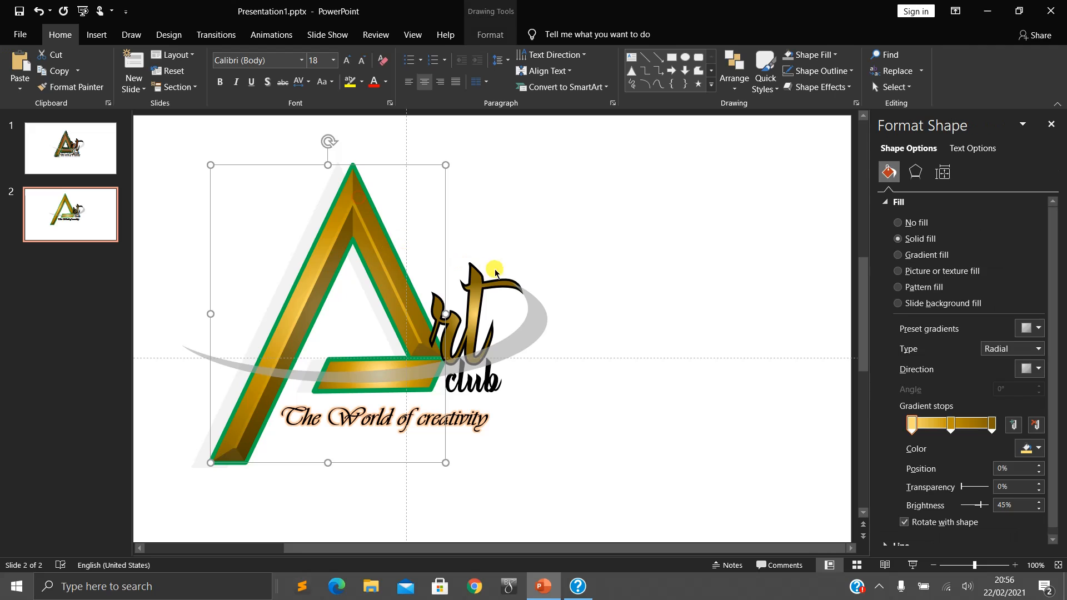
left_click(648, 267)
key("ctrl+a")
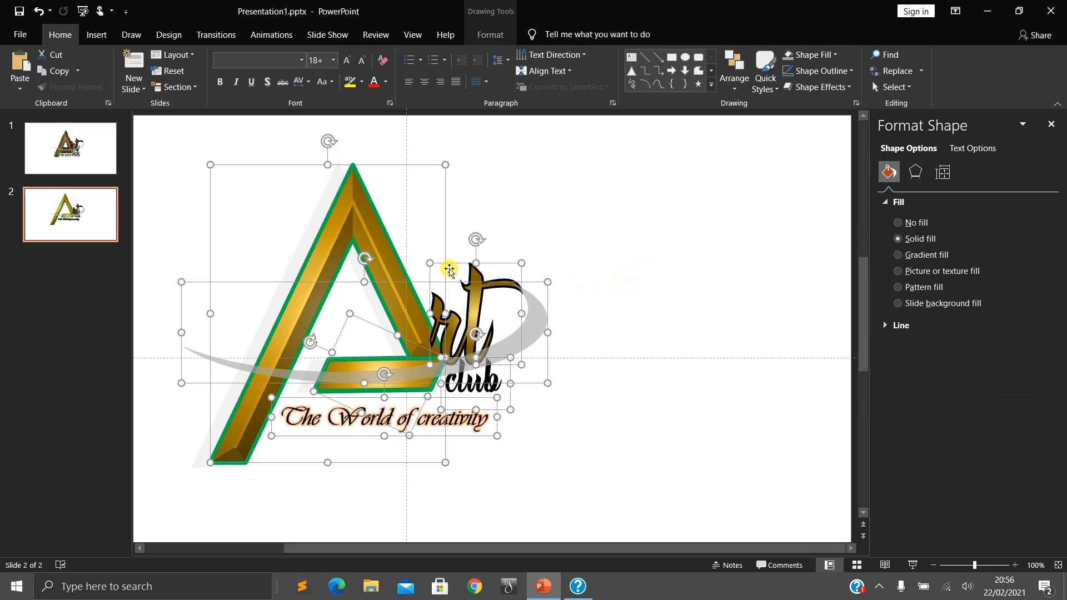
key("ctrl+g")
left_click_drag(401, 316, 509, 313)
- Preview slide 2 with the finished logo as a slide show and return to editing
left_click(913, 566)
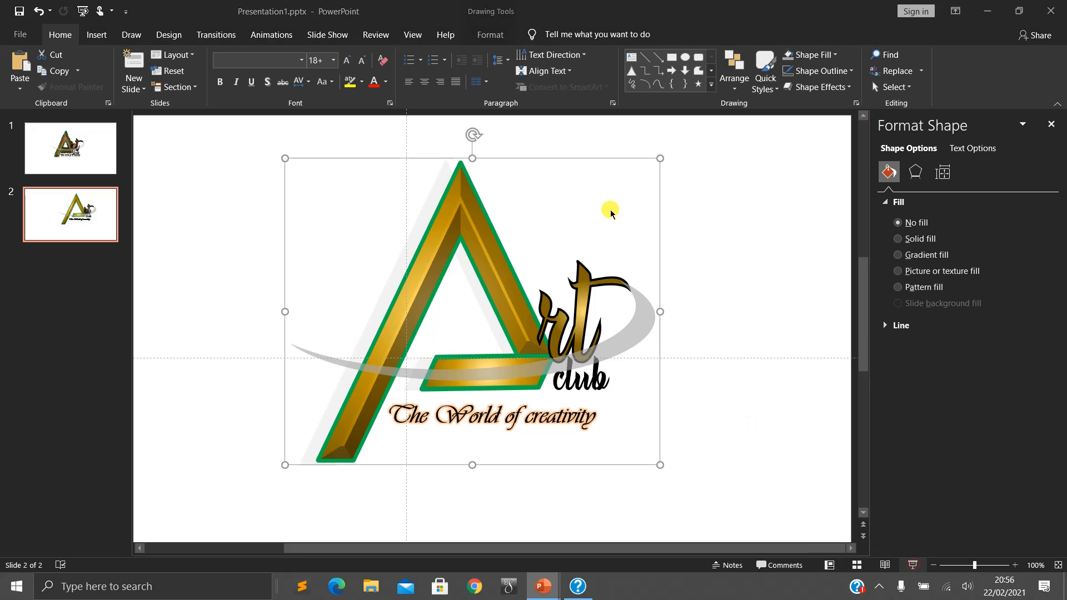
left_click(686, 277)
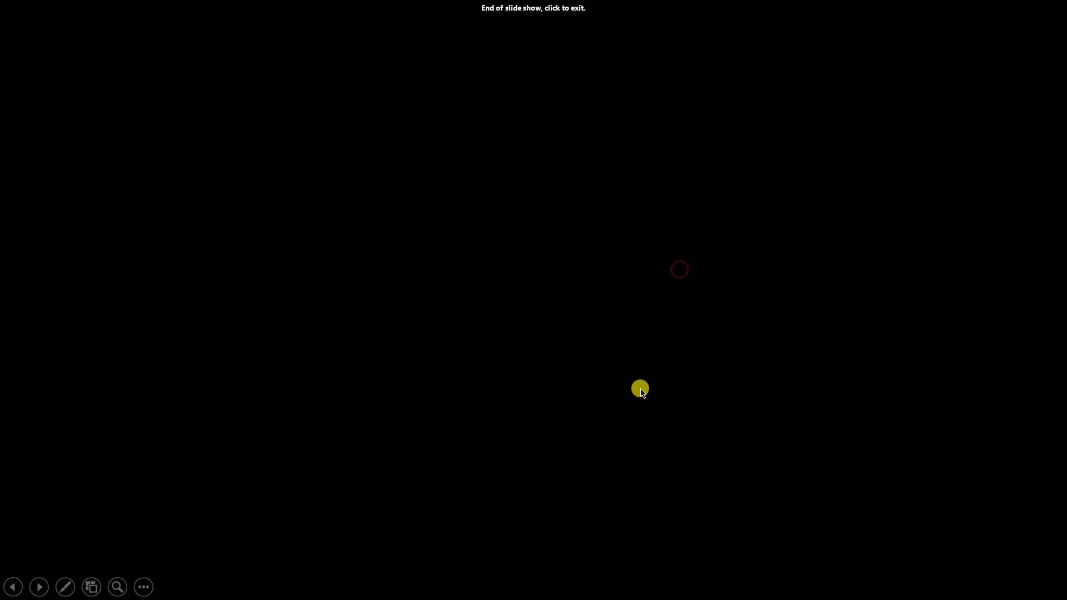
left_click(632, 386)
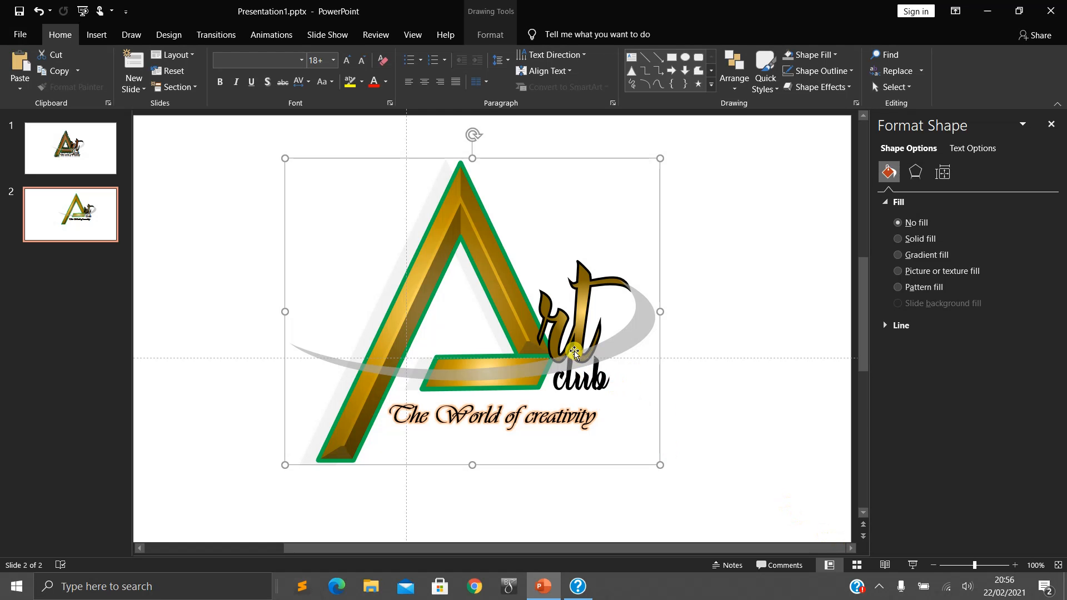